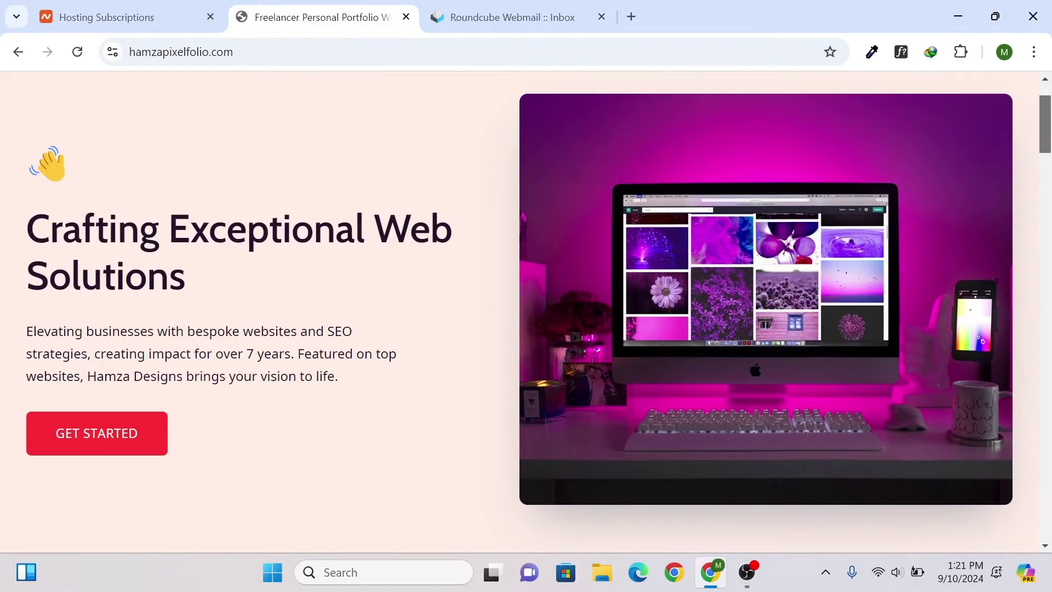
- Scroll down through the portfolio home page to review its sections
scroll(520, 312, down, 2)
drag(26, 249, 45, 259)
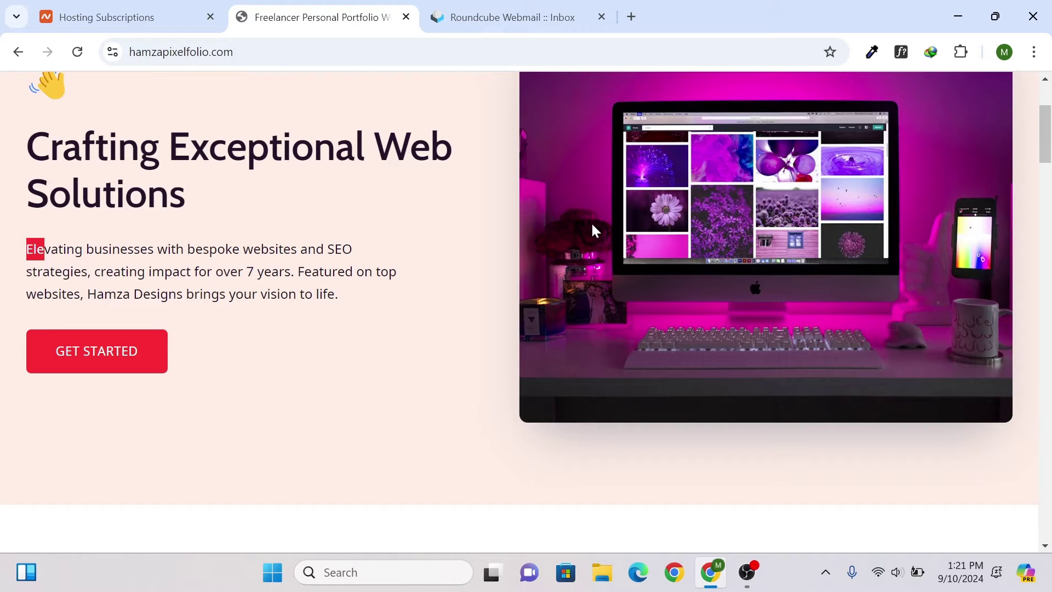
click(1048, 202)
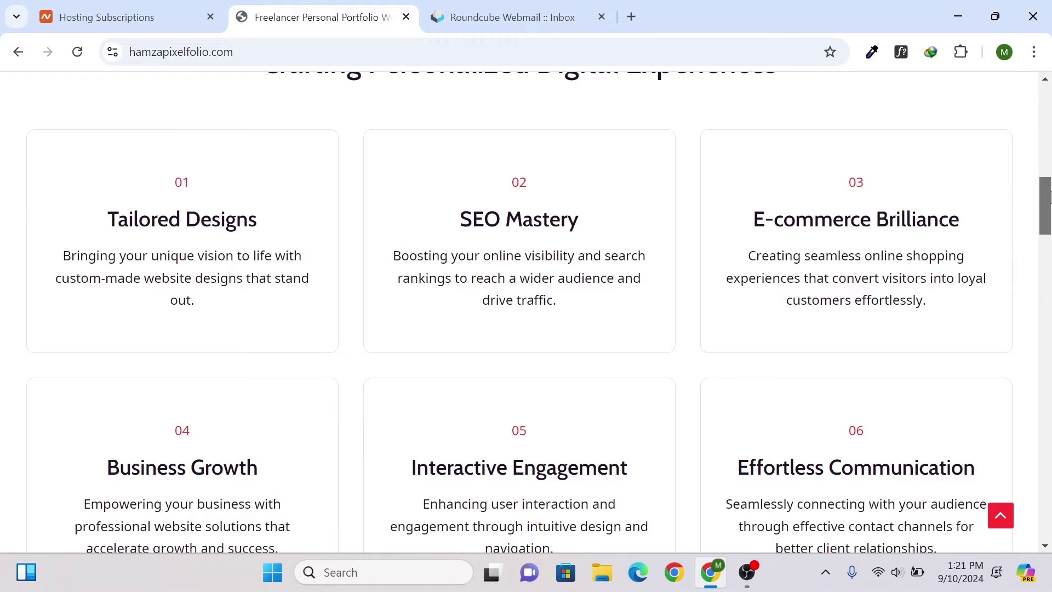
drag(1048, 198, 1043, 141)
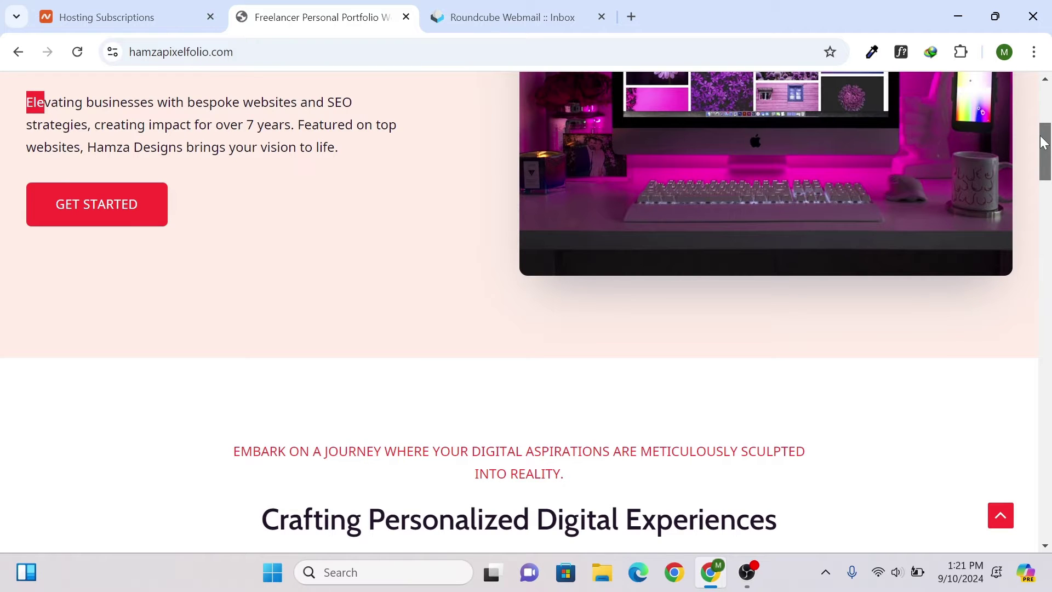
drag(1043, 141, 1043, 103)
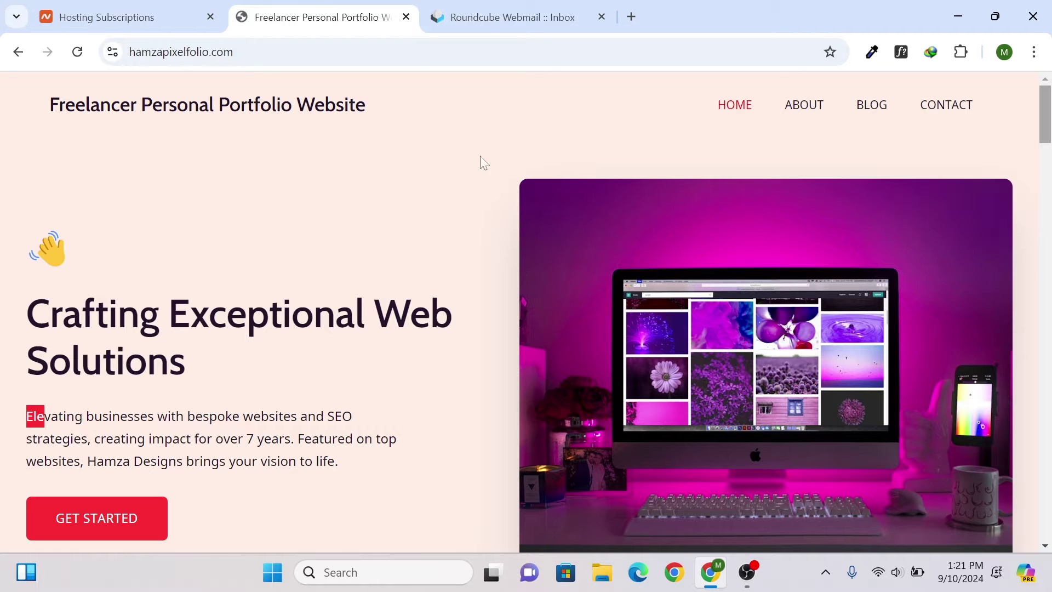
drag(1047, 121, 1050, 256)
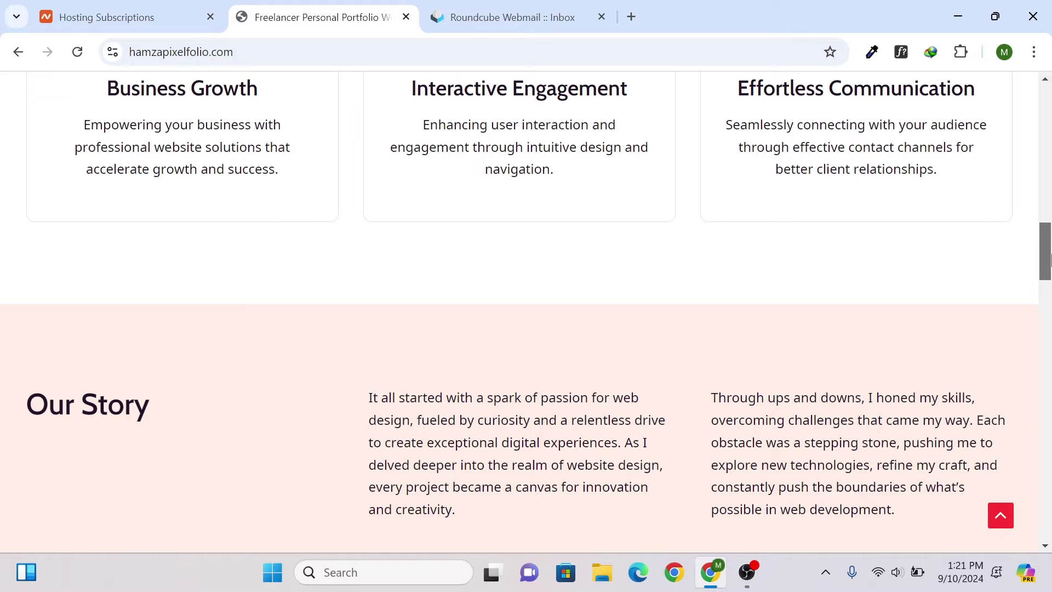
drag(1050, 256, 1049, 361)
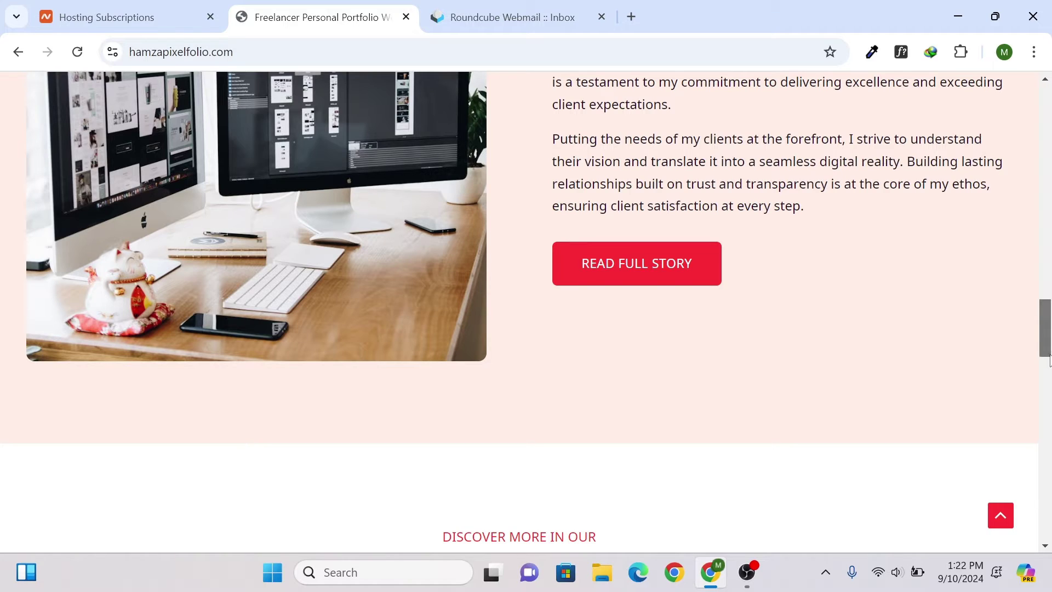
drag(1049, 335, 1049, 104)
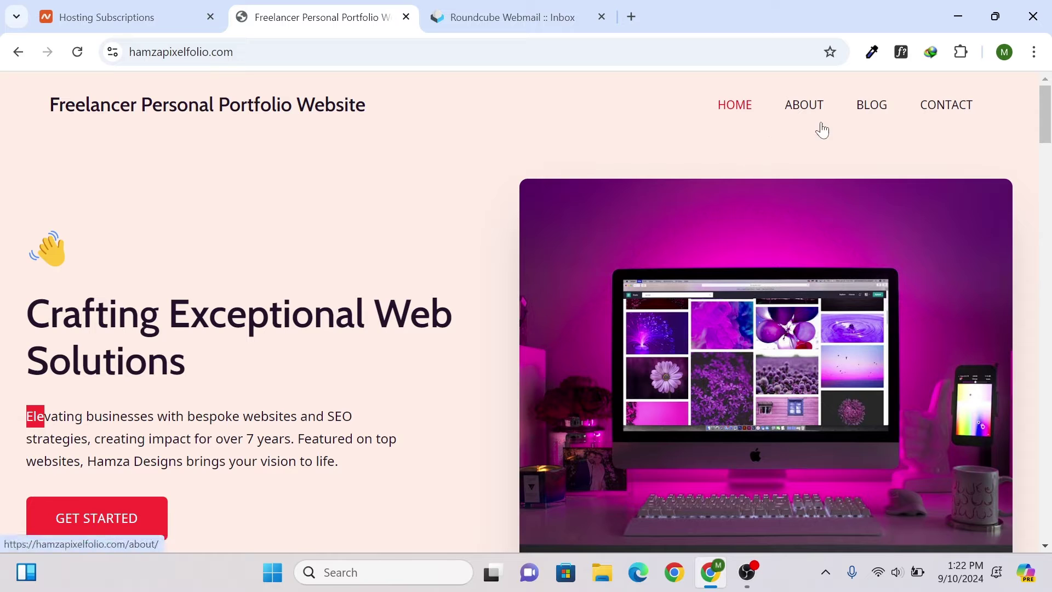
- Visit the Contact page and try the contact form's last name field
click(951, 105)
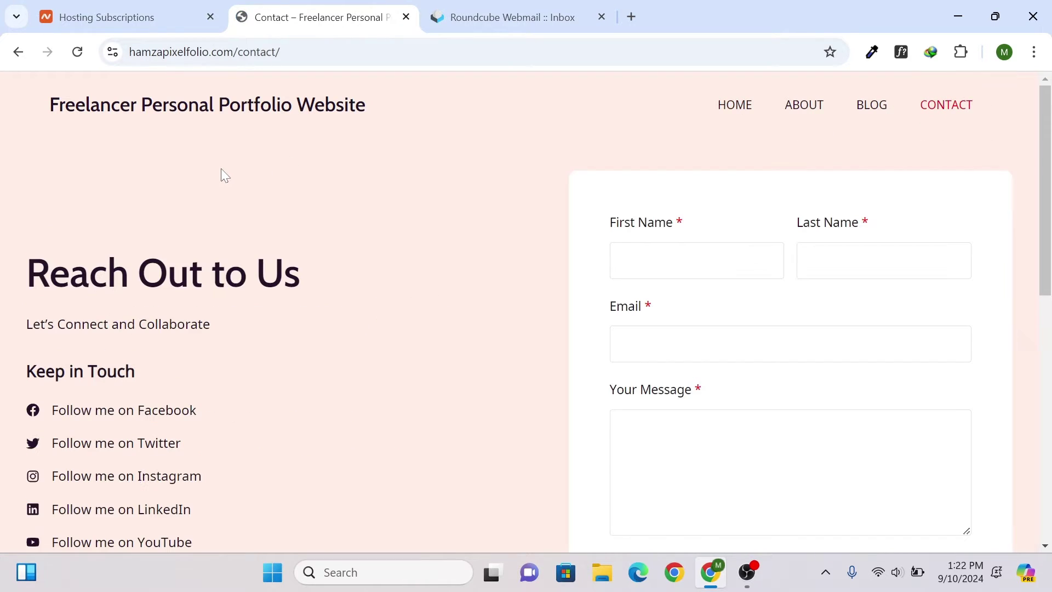
scroll(107, 326, down, 1)
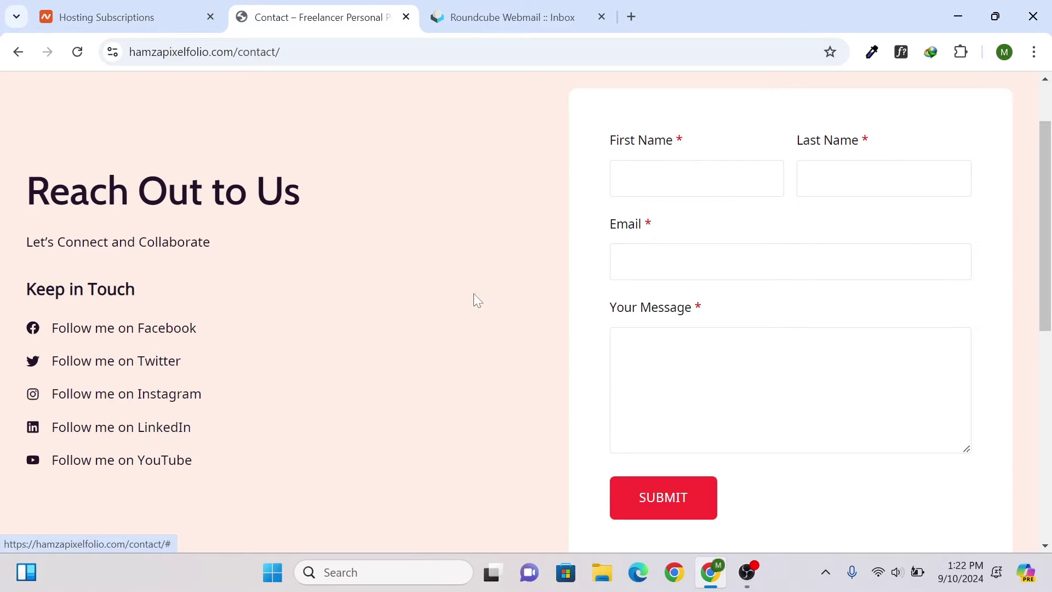
click(801, 167)
click(444, 187)
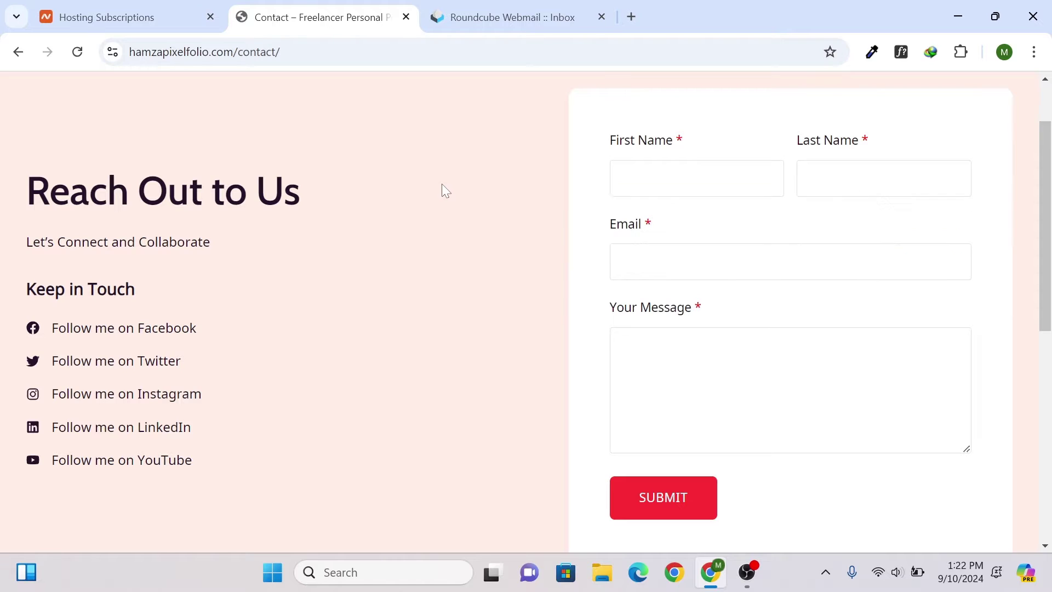
scroll(662, 342, down, 8)
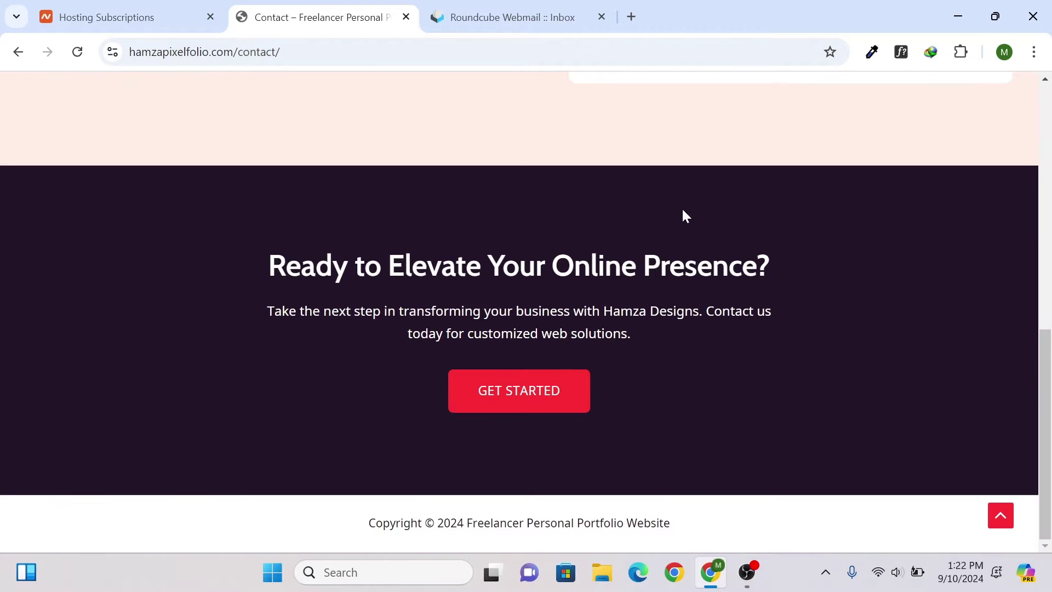
scroll(539, 351, up, 10)
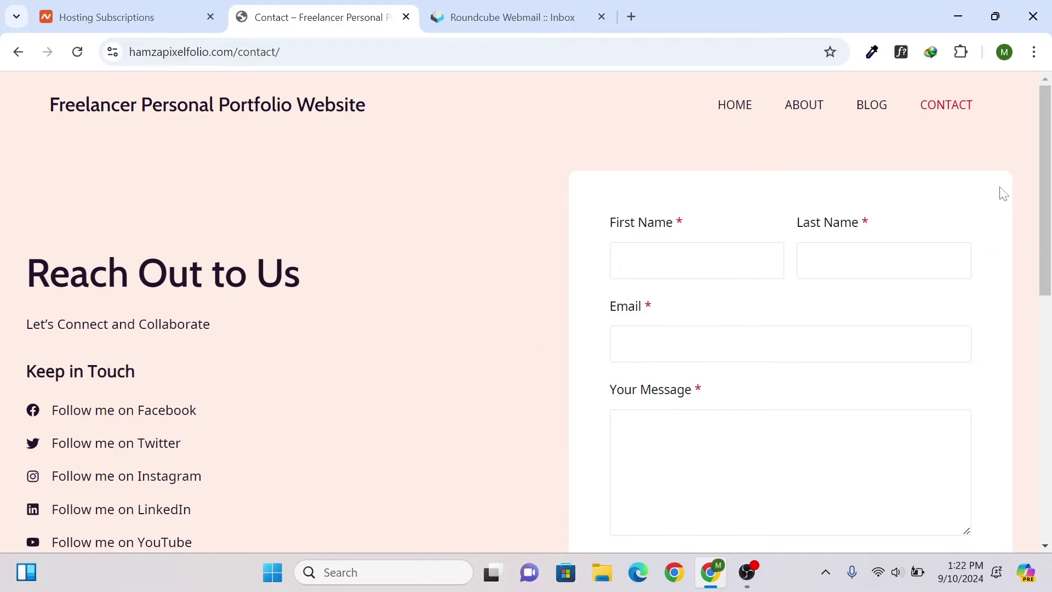
- From the Blog page, open the second post, 'The Art of Drawing Readers In', down to its comments
click(865, 104)
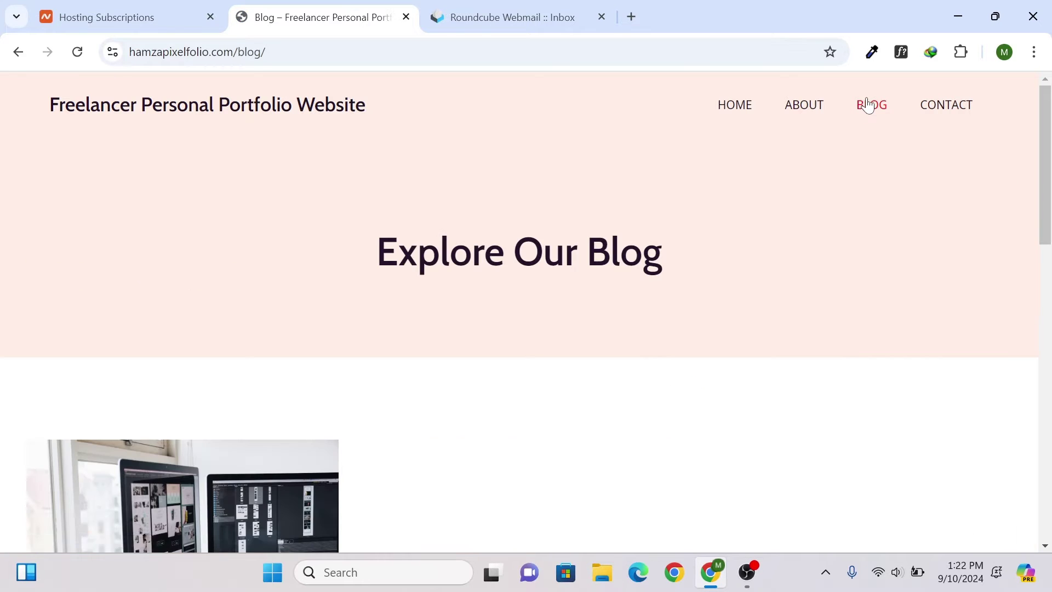
scroll(538, 200, down, 6)
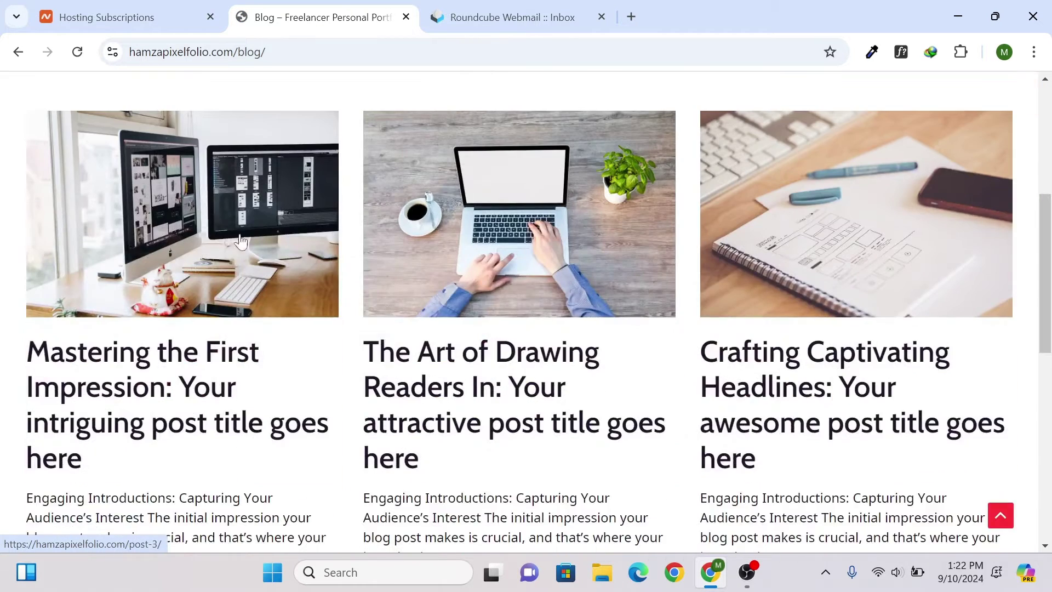
scroll(793, 218, down, 2)
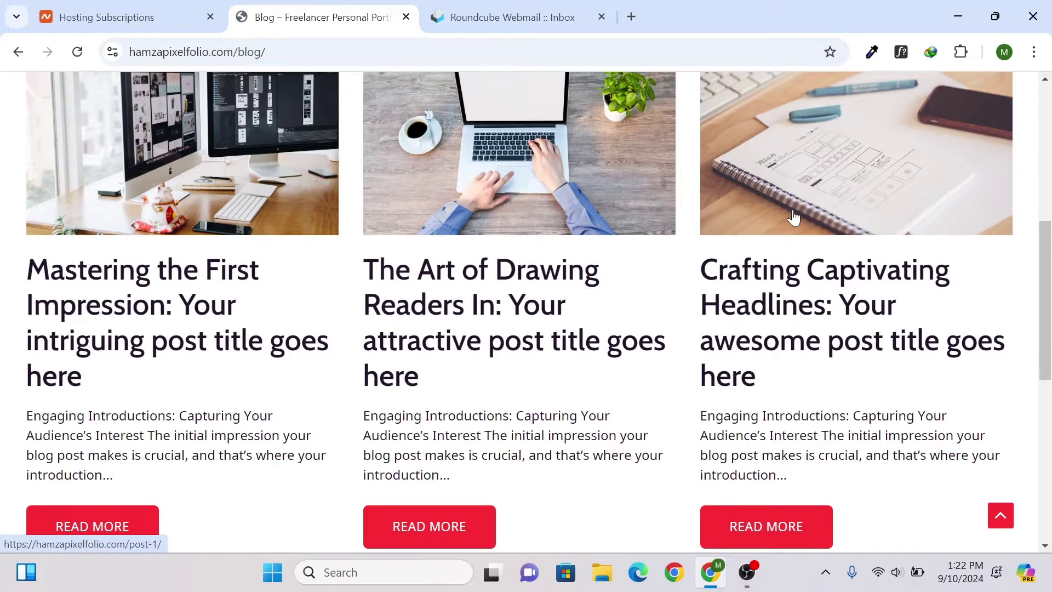
scroll(794, 218, down, 2)
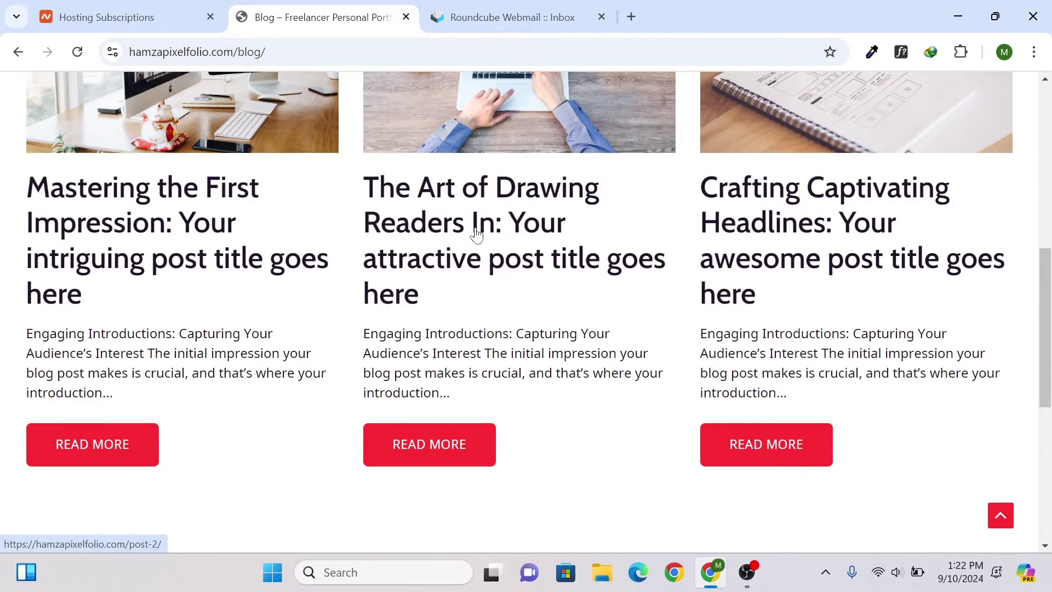
click(535, 127)
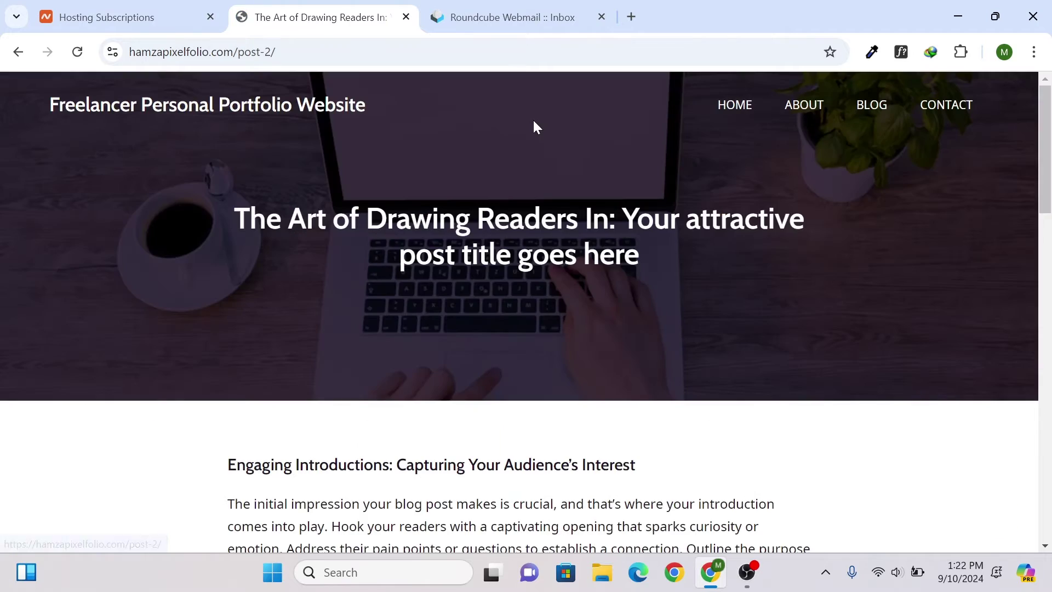
scroll(537, 126, down, 15)
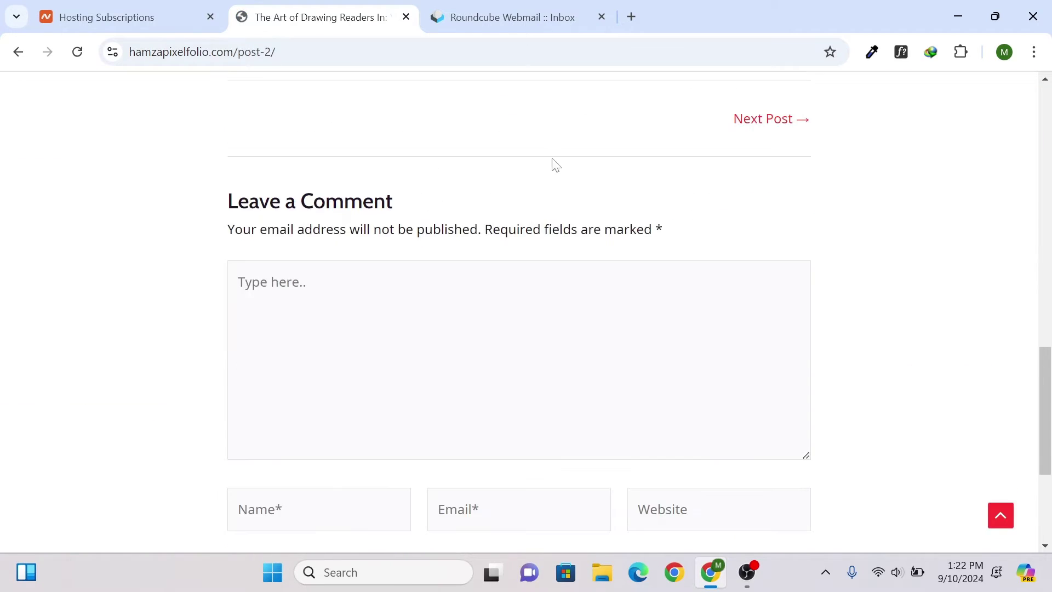
scroll(555, 164, down, 4)
drag(1047, 452, 1030, 114)
- Preview the Contact page in a restored-down, narrow browser window
click(942, 121)
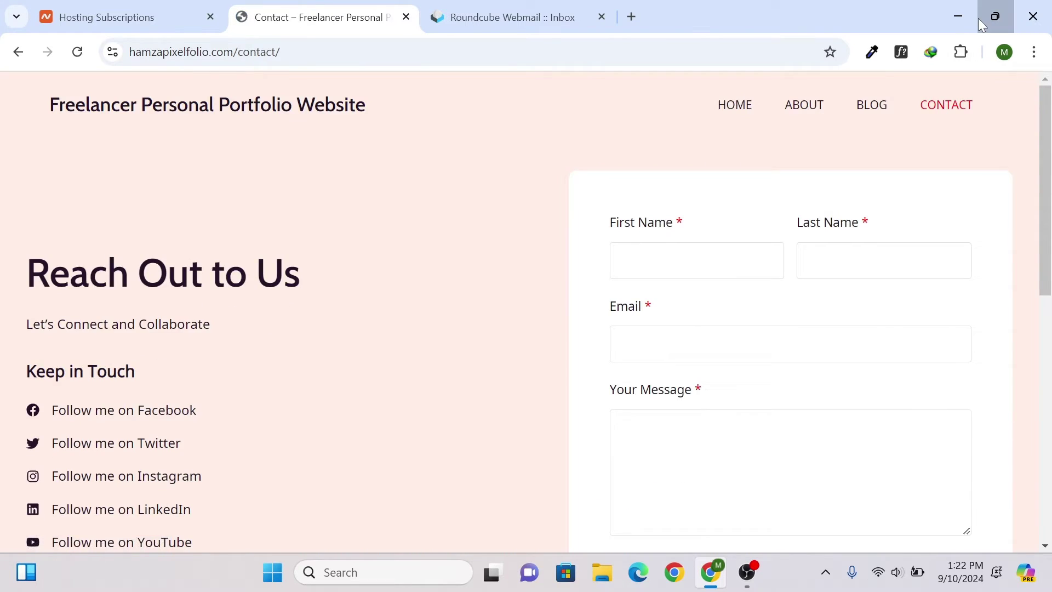
click(979, 18)
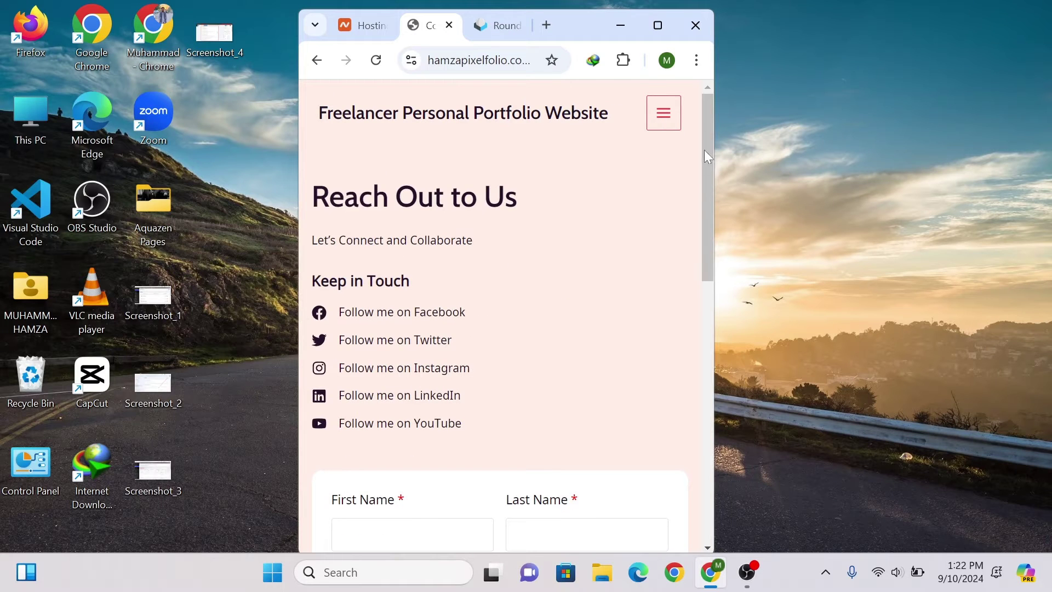
drag(705, 149, 718, 426)
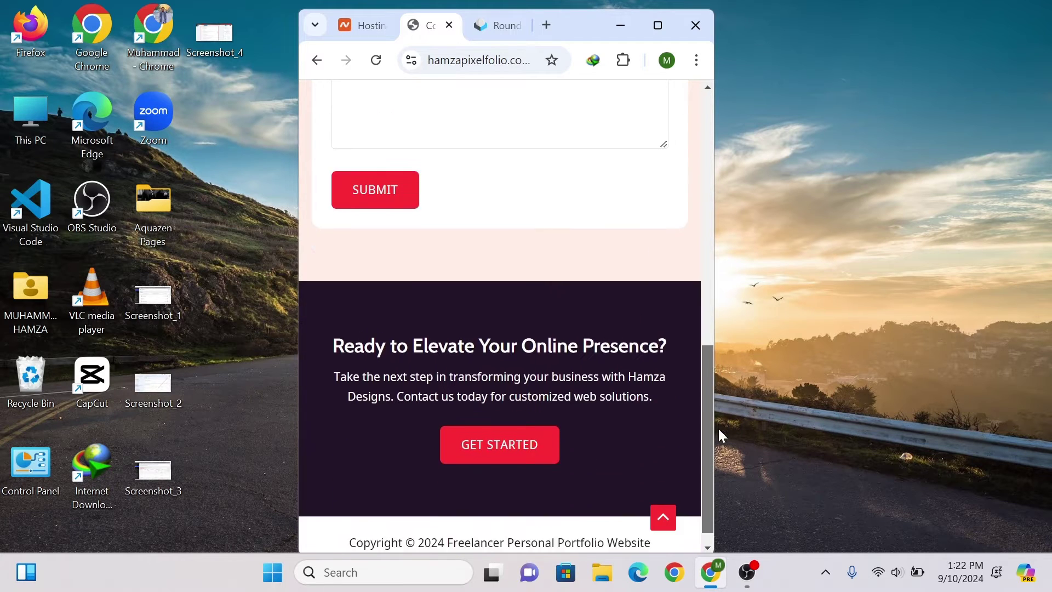
scroll(570, 249, up, 12)
scroll(447, 395, down, 4)
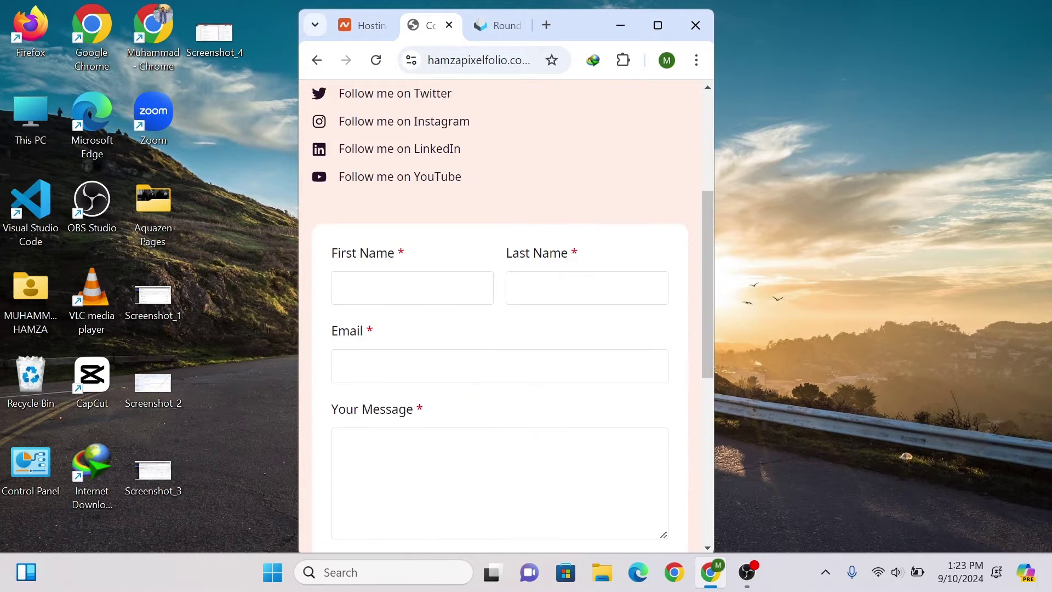
scroll(543, 202, up, 5)
- Toggle the collapsed hamburger menu, then maximize the window and return to Home
click(664, 114)
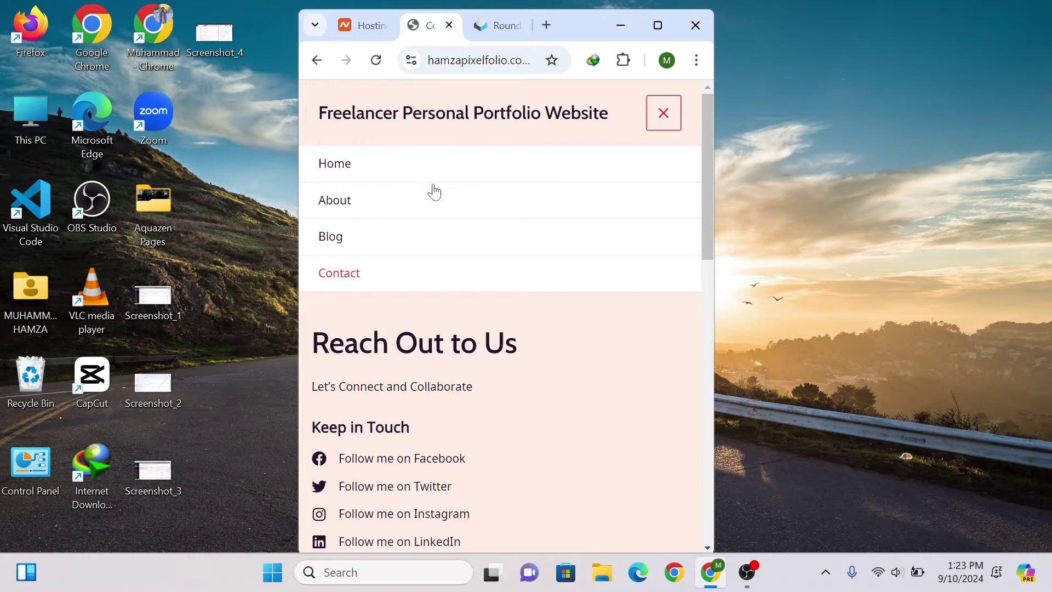
click(664, 113)
click(657, 25)
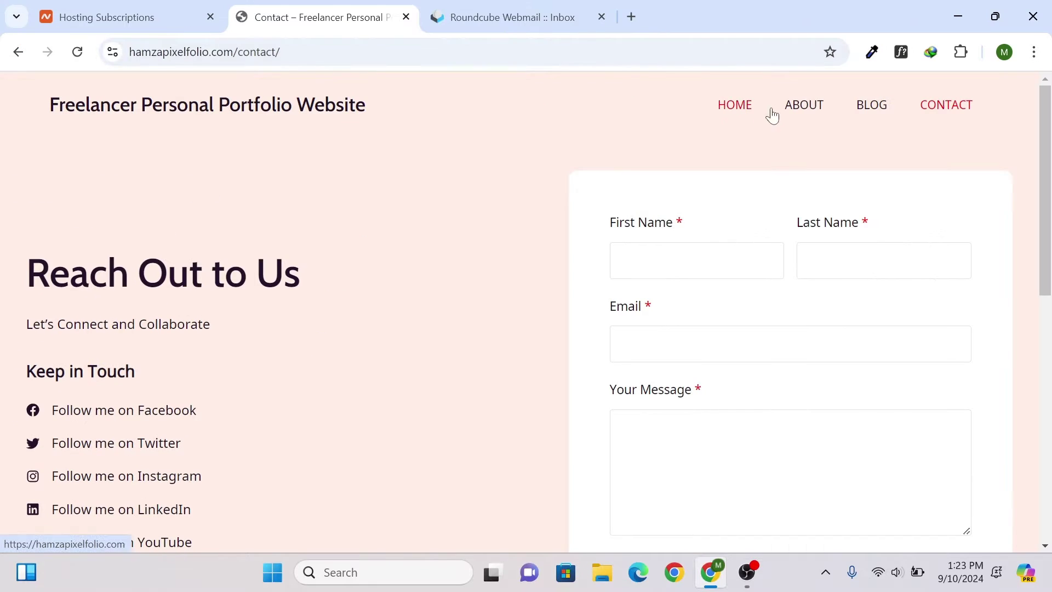
click(755, 104)
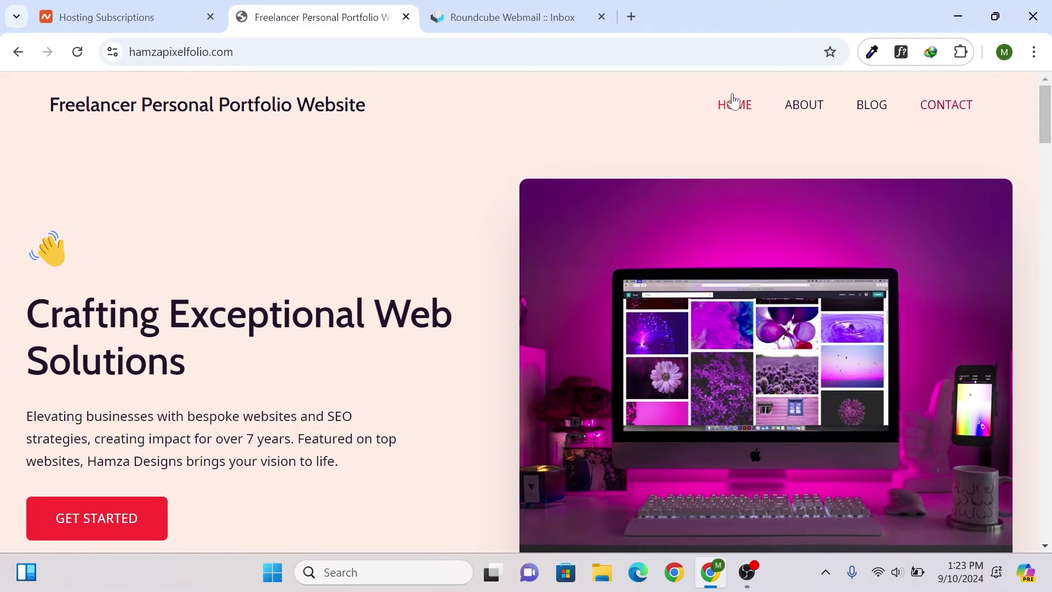
- Scroll the home page from the services cards through Our Story and testimonials to the footer
drag(50, 105, 425, 101)
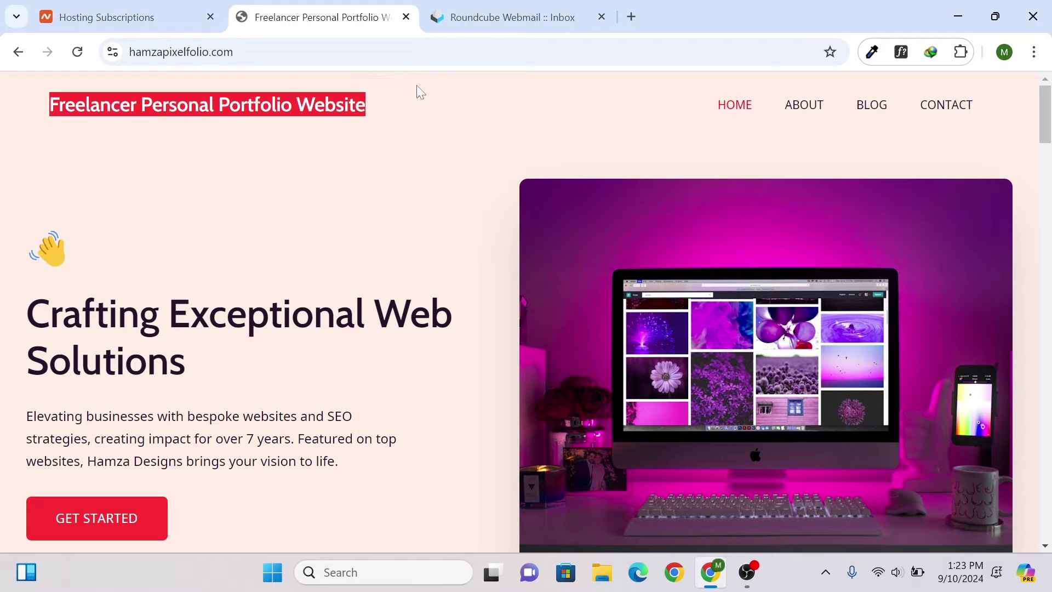
click(415, 97)
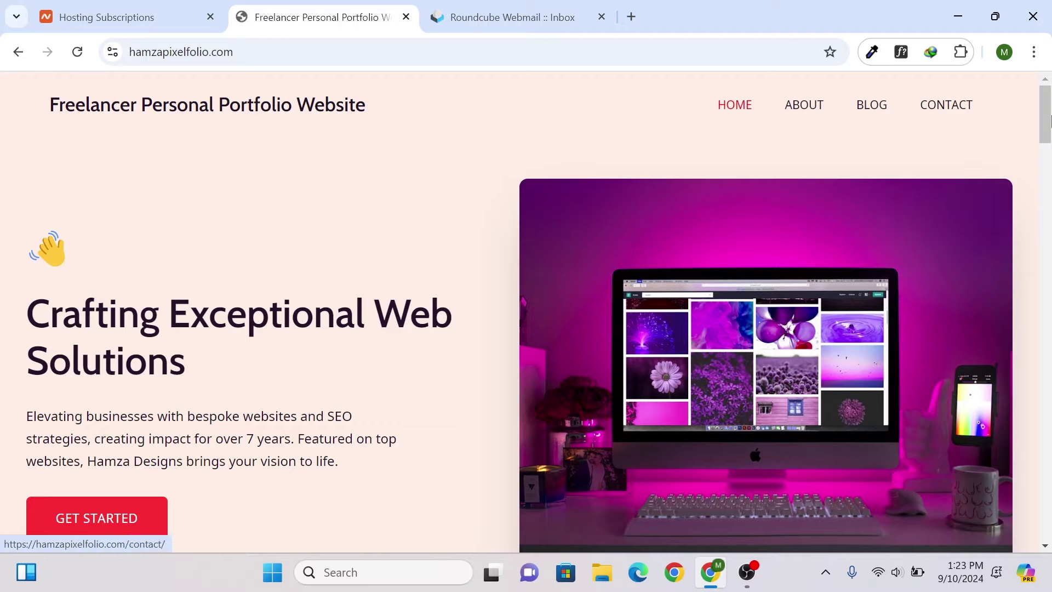
drag(1047, 123, 1050, 176)
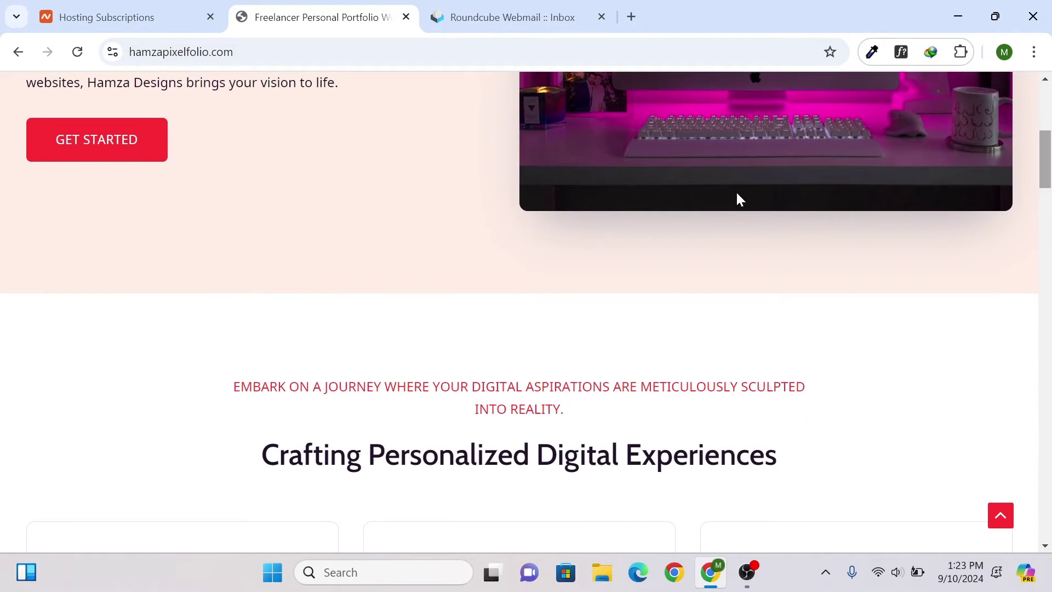
scroll(737, 197, down, 5)
scroll(28, 215, down, 1)
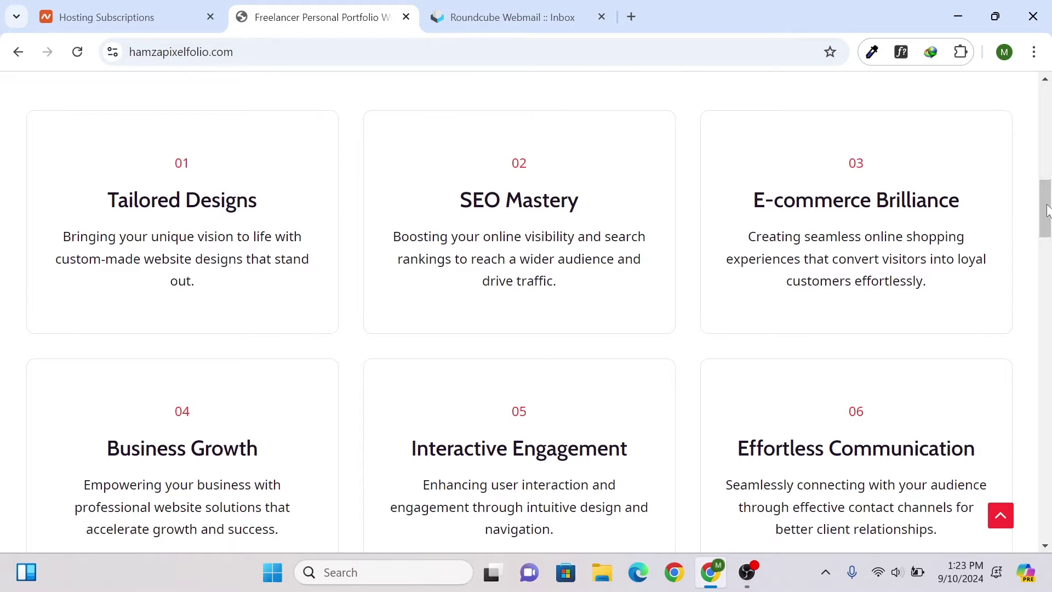
drag(1045, 212, 1050, 237)
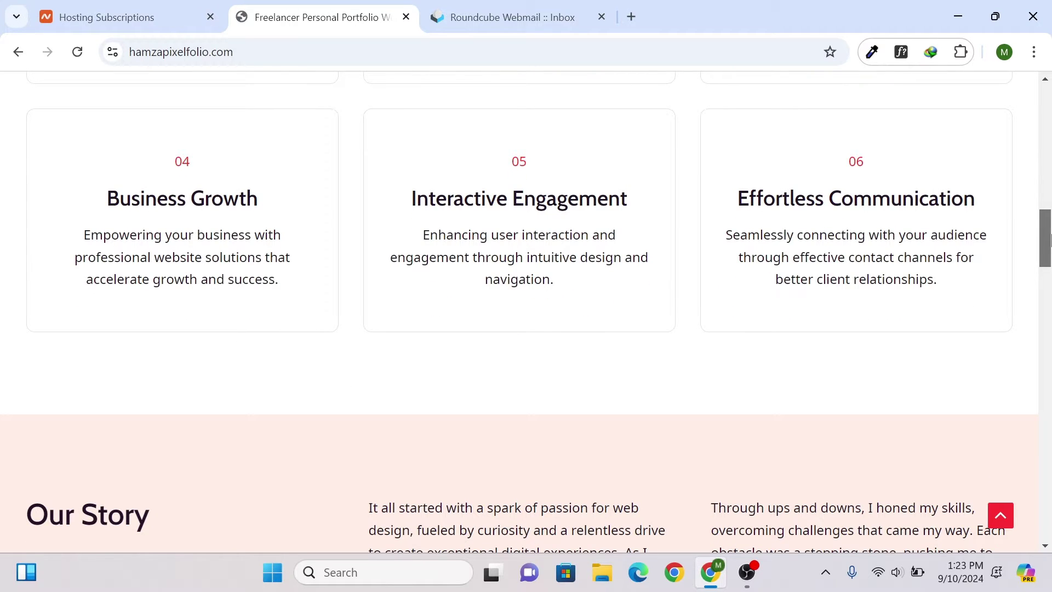
drag(1049, 238, 1049, 474)
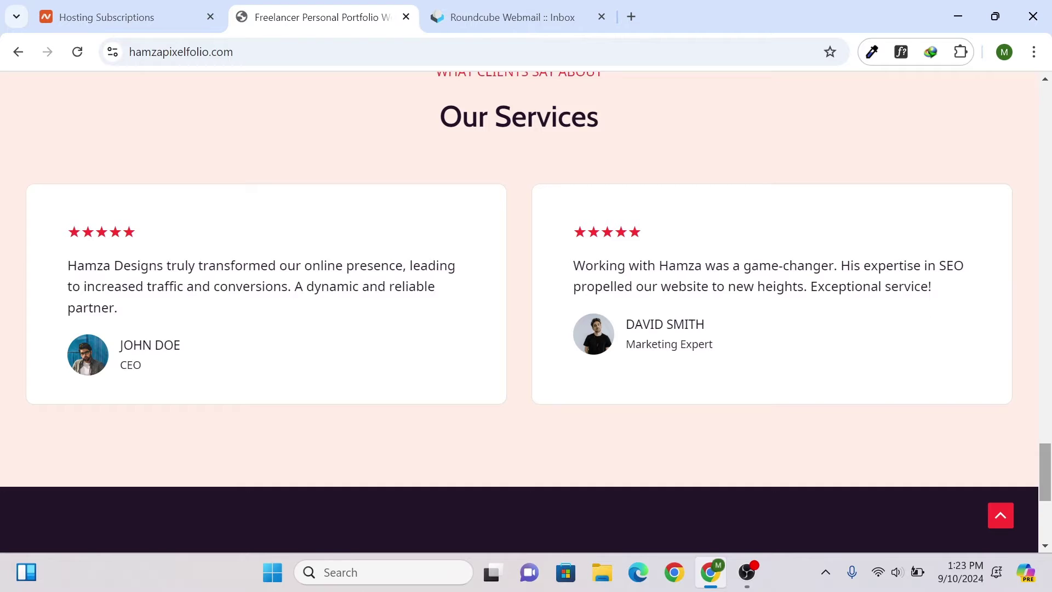
scroll(519, 312, down, 5)
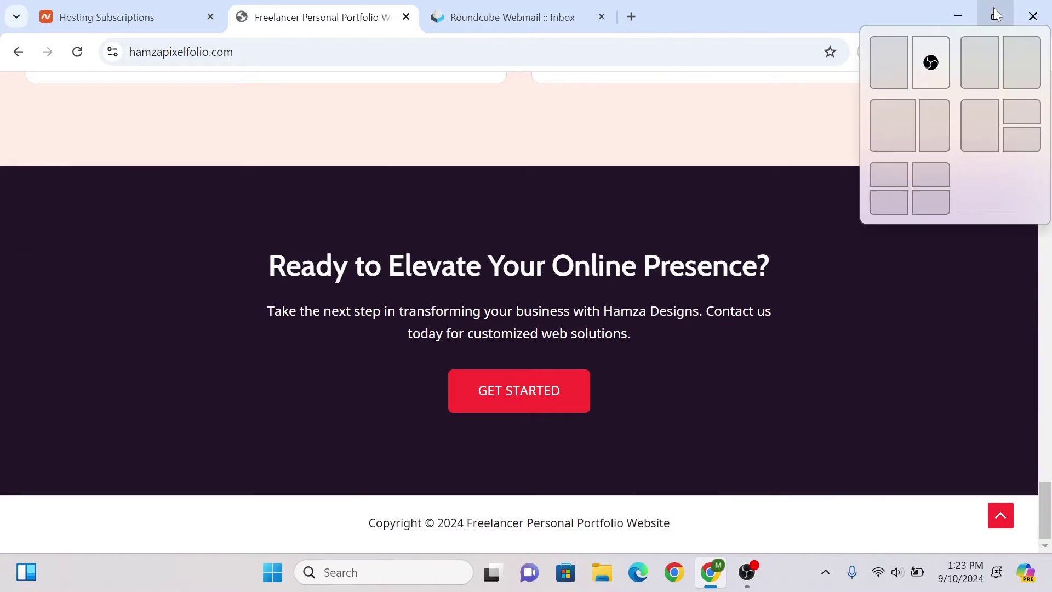
click(995, 16)
scroll(687, 301, up, 20)
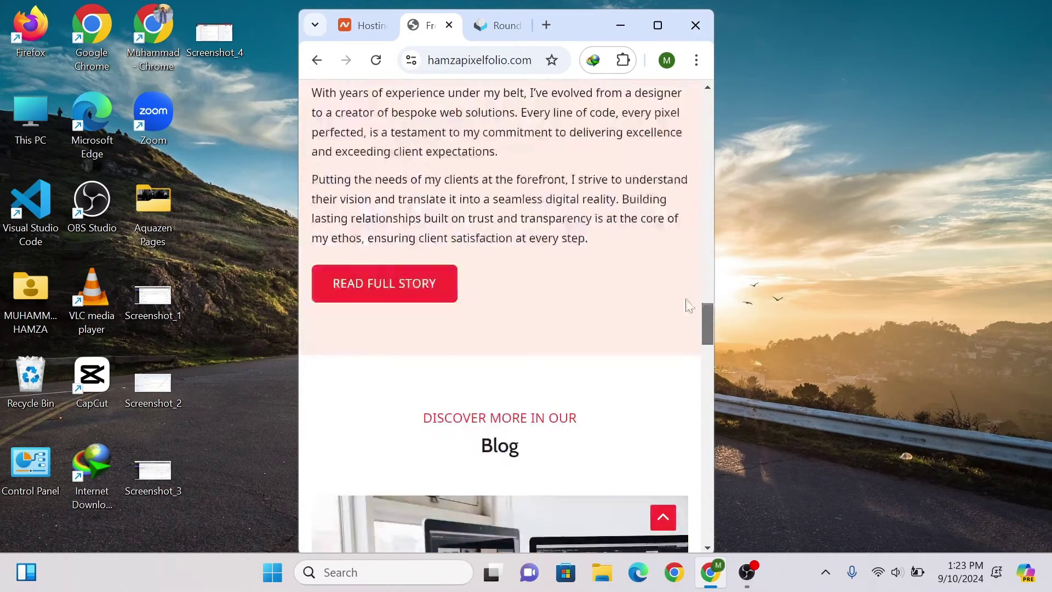
drag(708, 120, 745, 501)
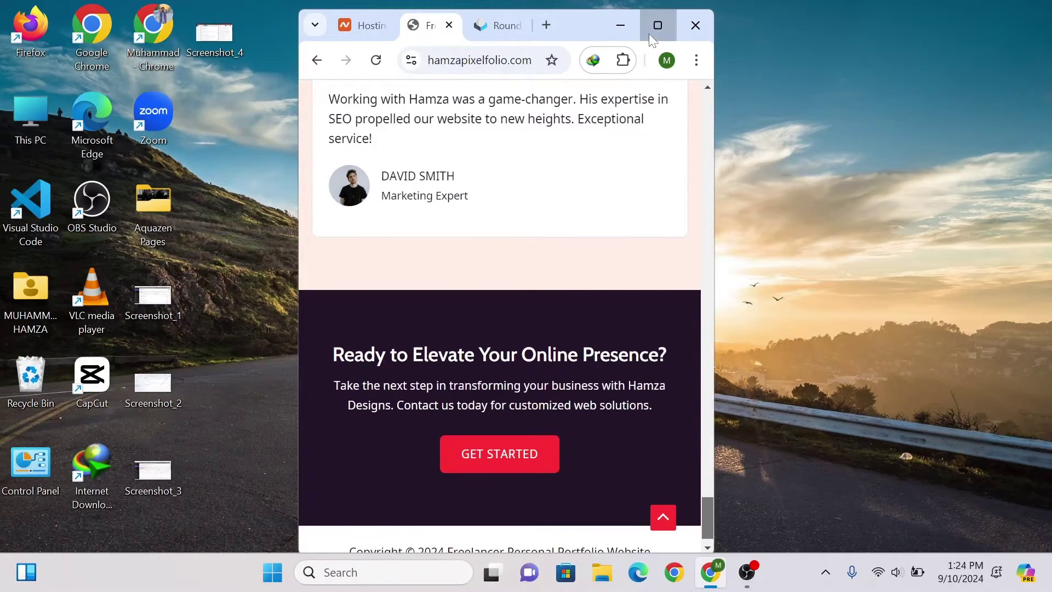
click(658, 25)
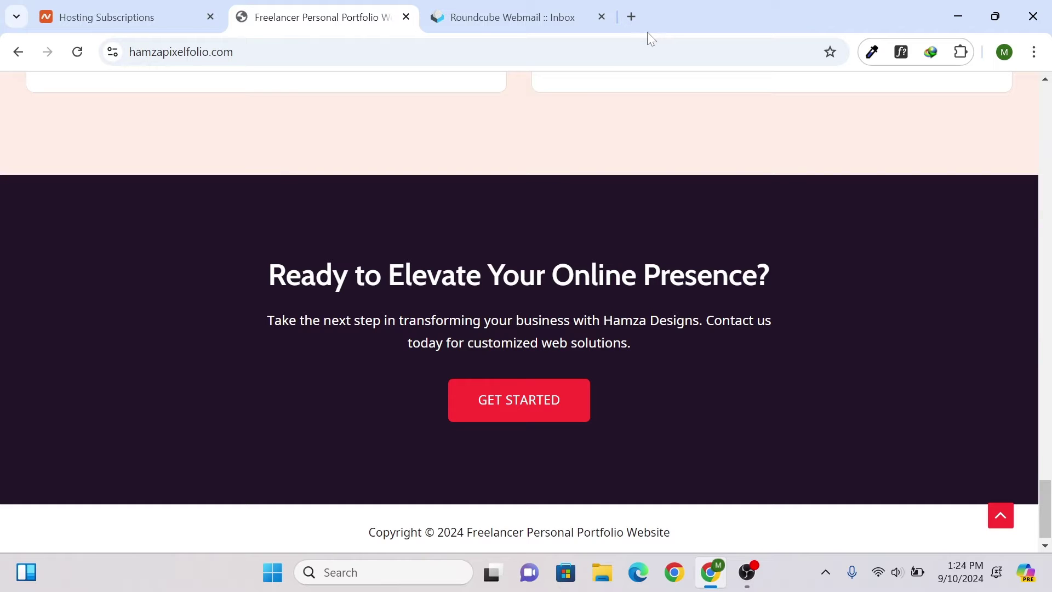
click(140, 11)
- Open cPanel for the Namecheap hosting subscription via Dashboard and Hosting List
mouse_move(170, 88)
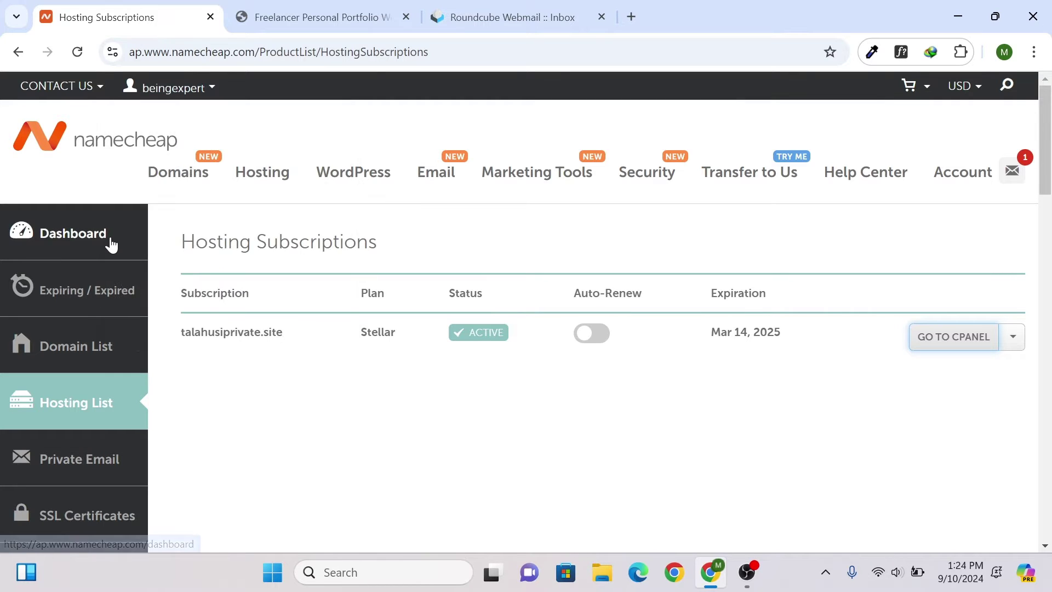
click(112, 241)
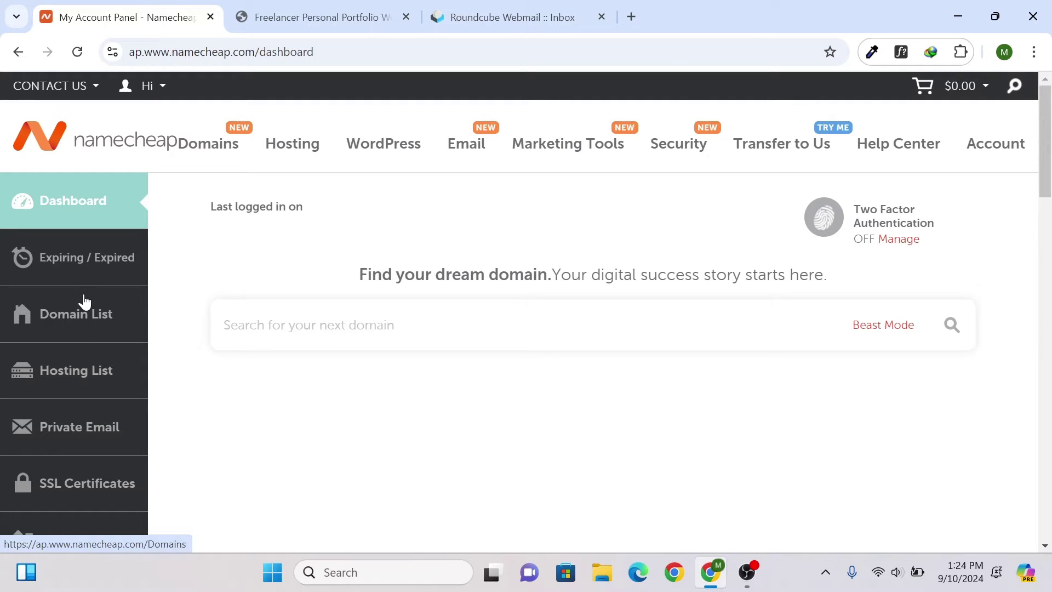
click(100, 375)
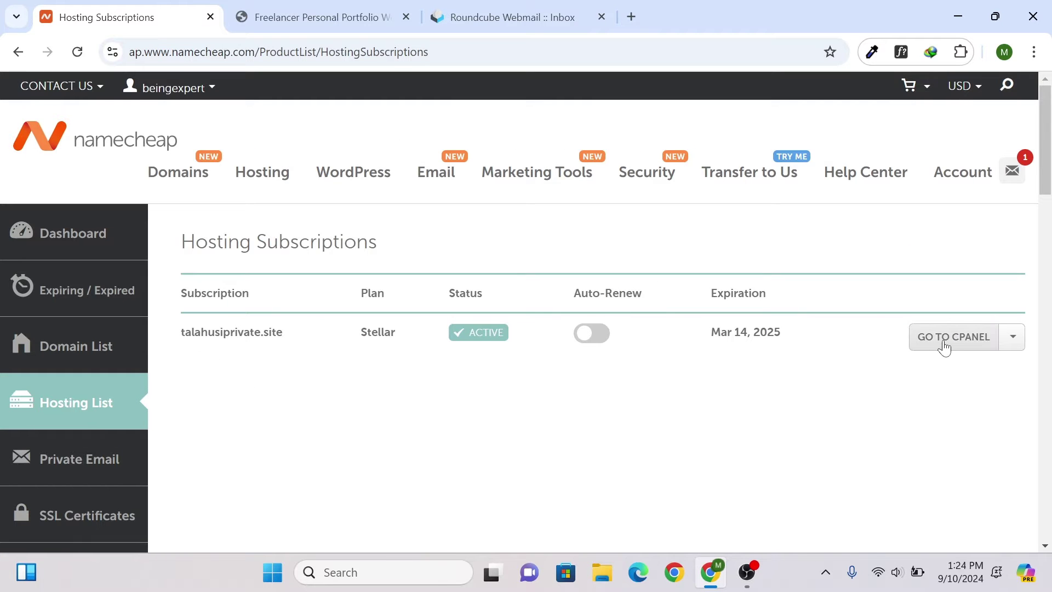
click(943, 345)
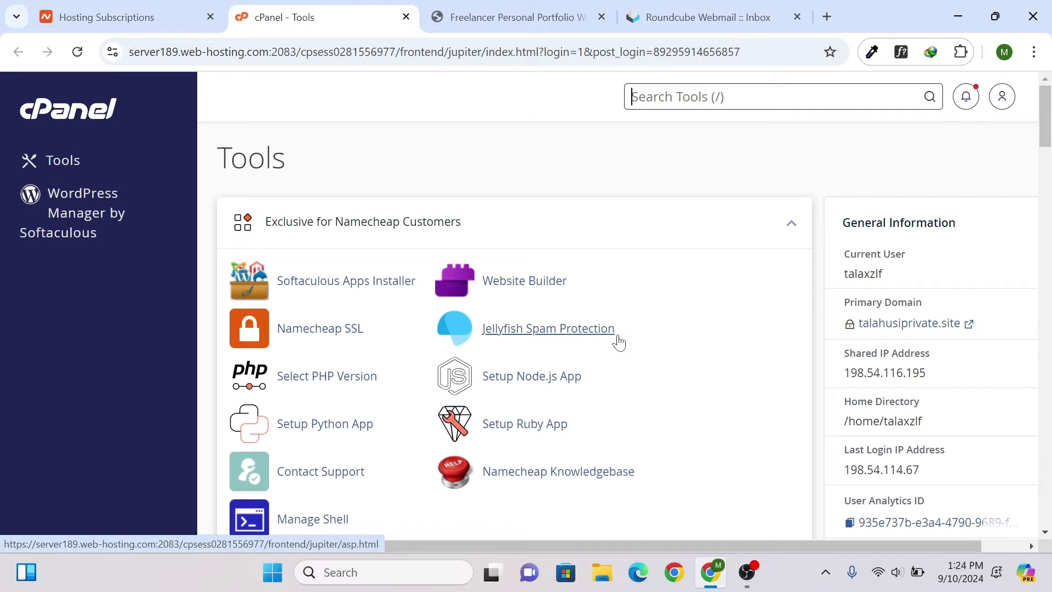
- Scroll to Softaculous Apps Installer and choose the WordPress script
drag(1049, 122, 1035, 177)
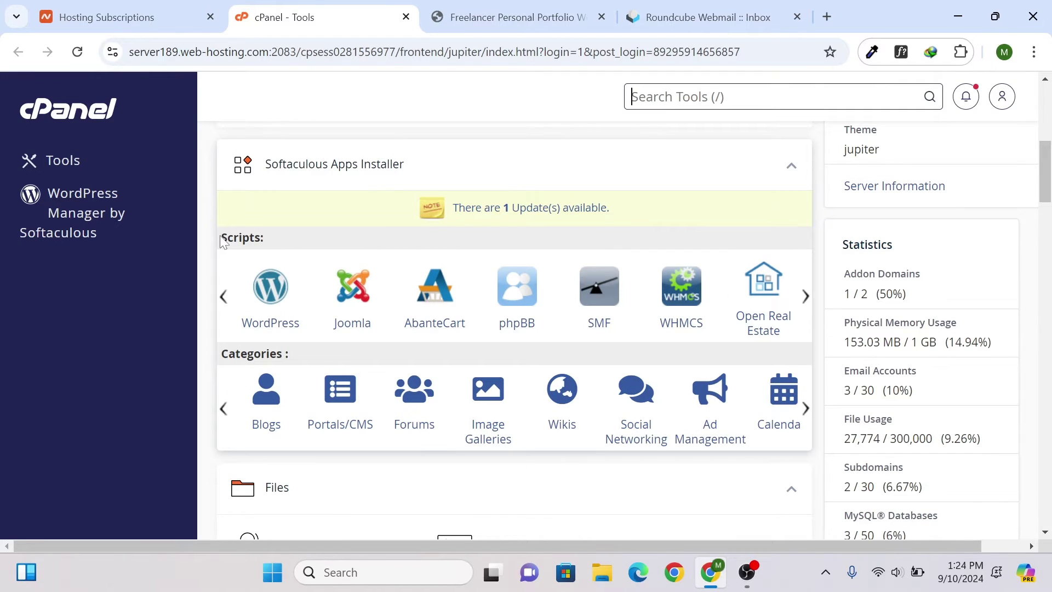
click(273, 293)
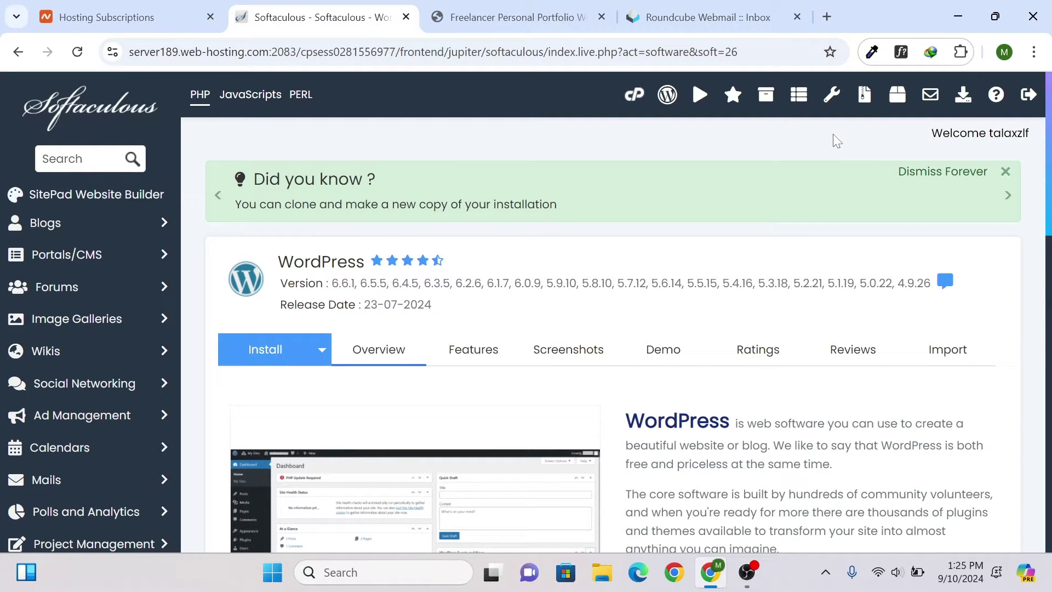
- Open the WordPress Install setup form from the Softaculous app page
scroll(850, 159, down, 5)
scroll(859, 167, down, 5)
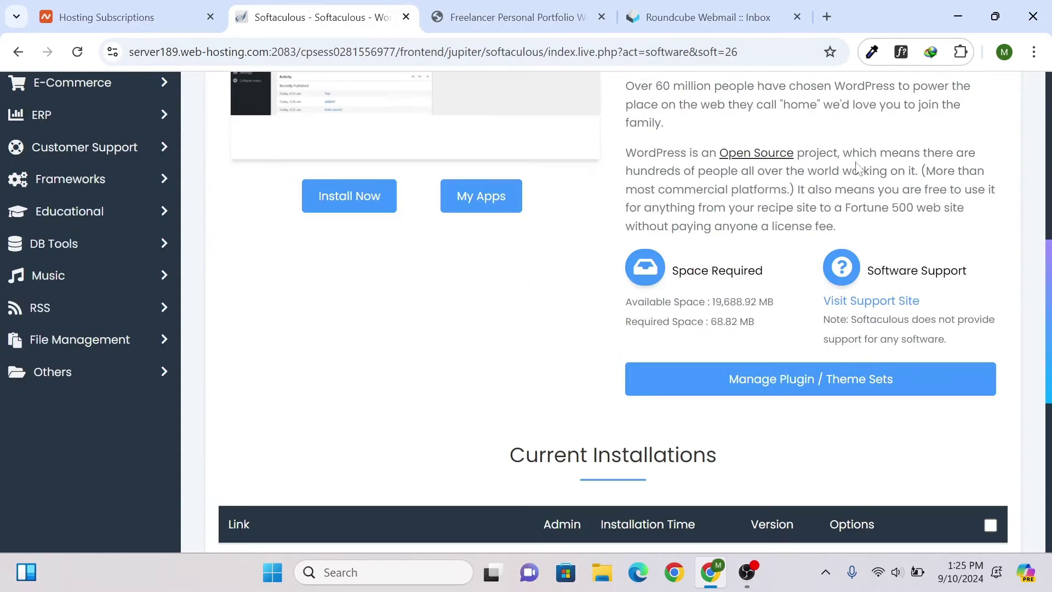
scroll(969, 299, down, 5)
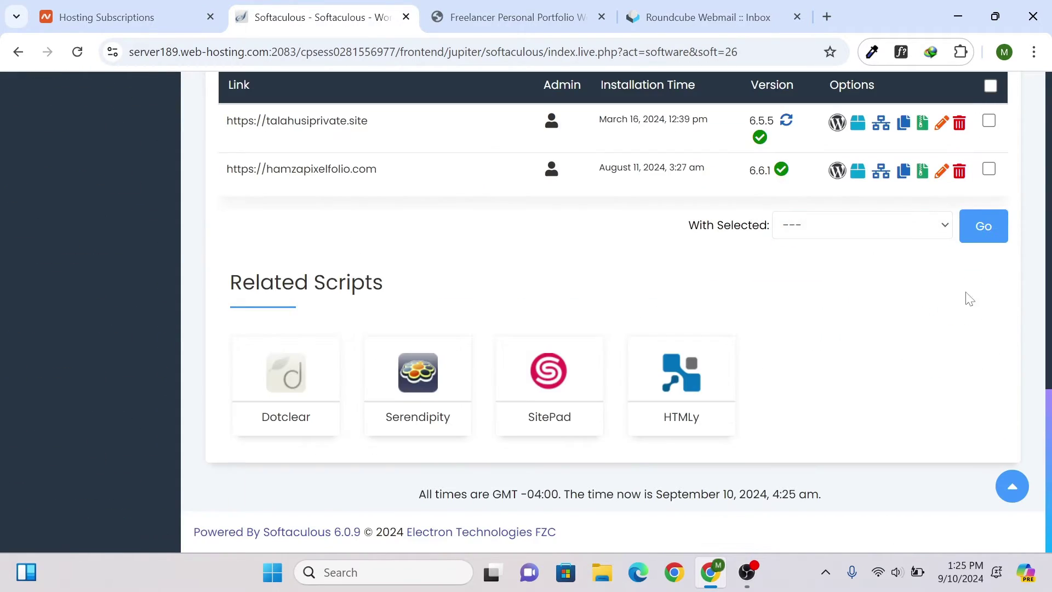
drag(1049, 422, 1050, 116)
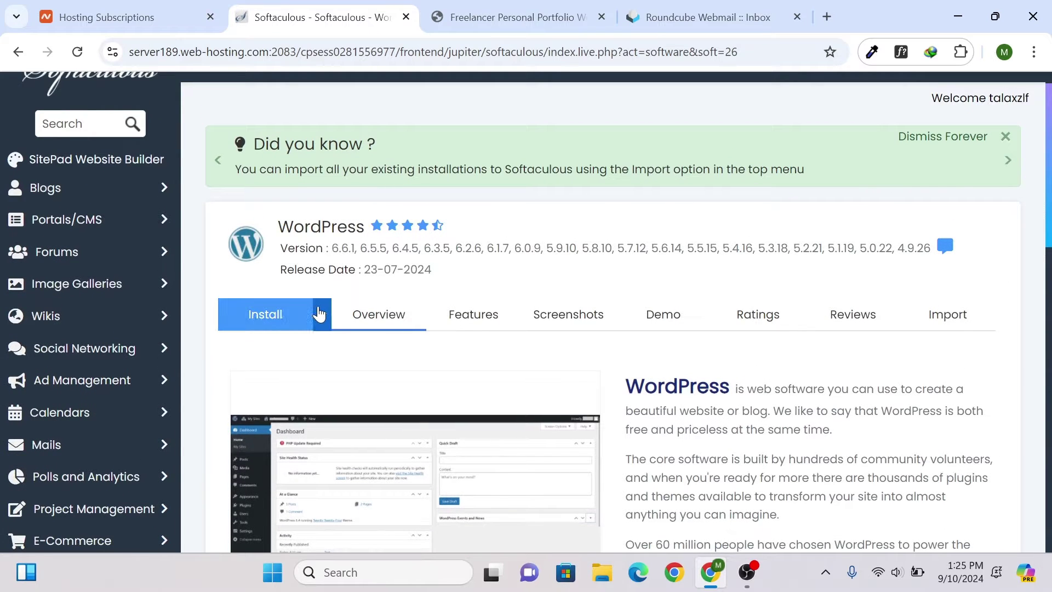
click(319, 314)
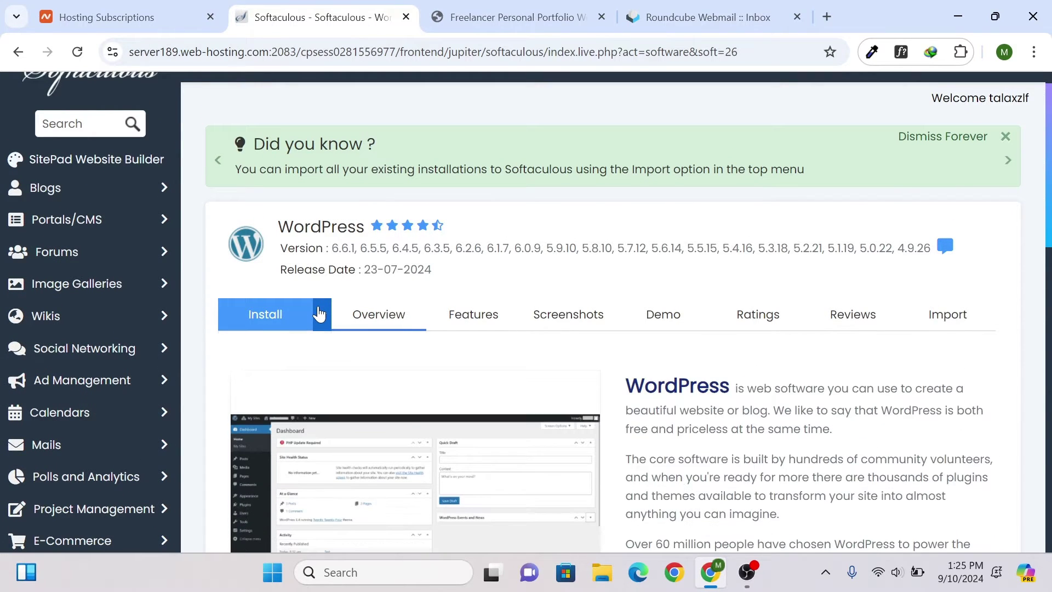
click(266, 324)
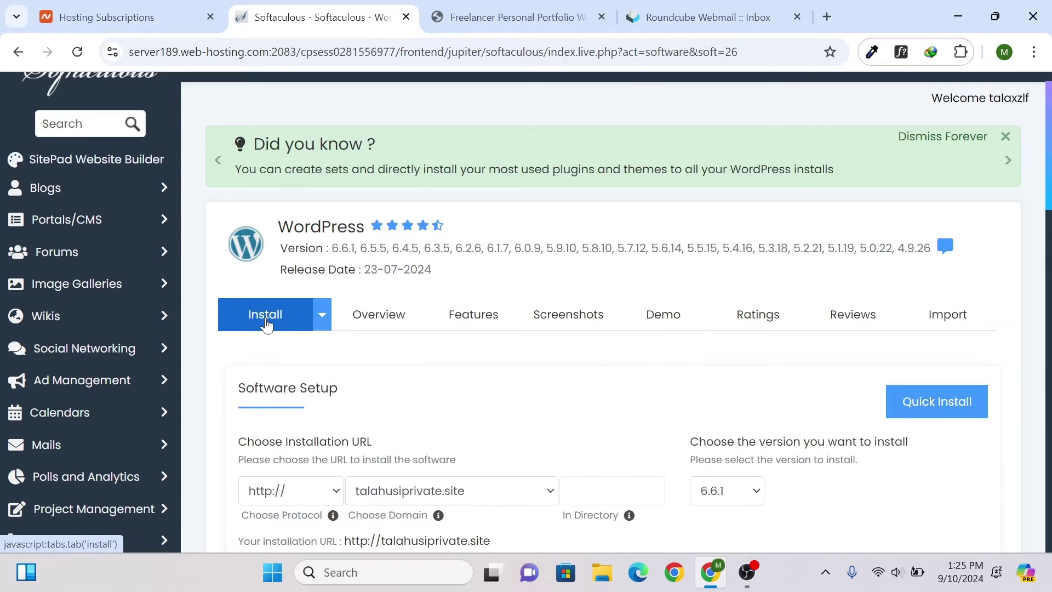
- Choose hamzapixelfolio.com as the install domain, then return to the portfolio tab
scroll(266, 325, down, 3)
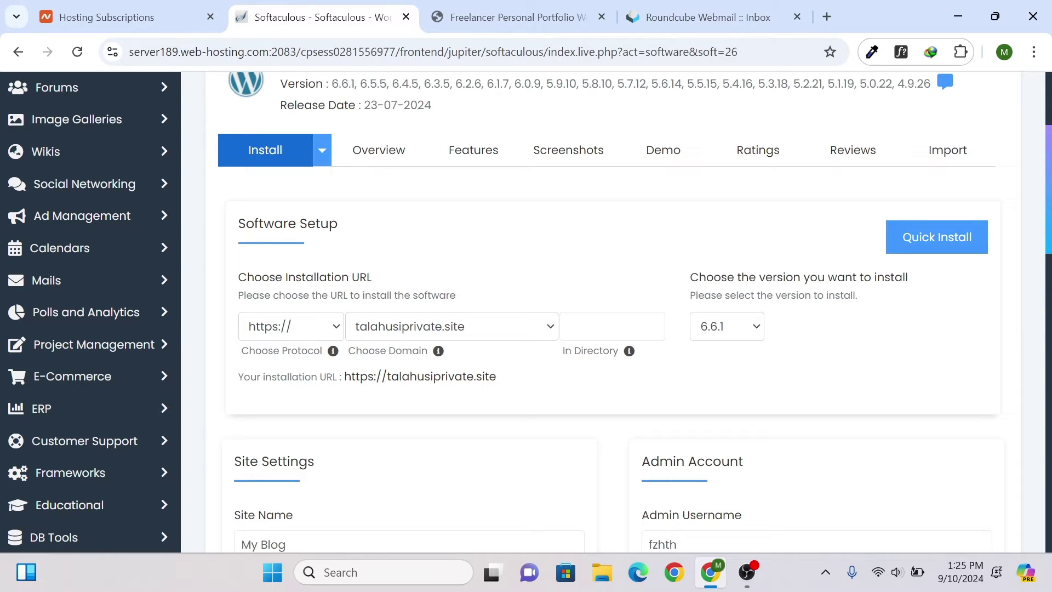
scroll(527, 337, down, 15)
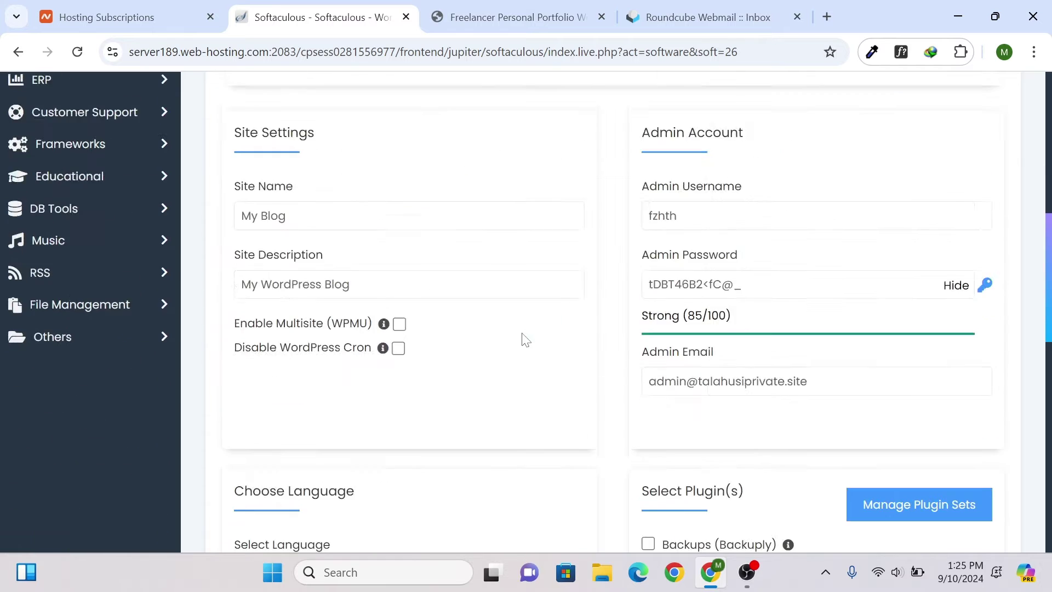
scroll(535, 331, up, 15)
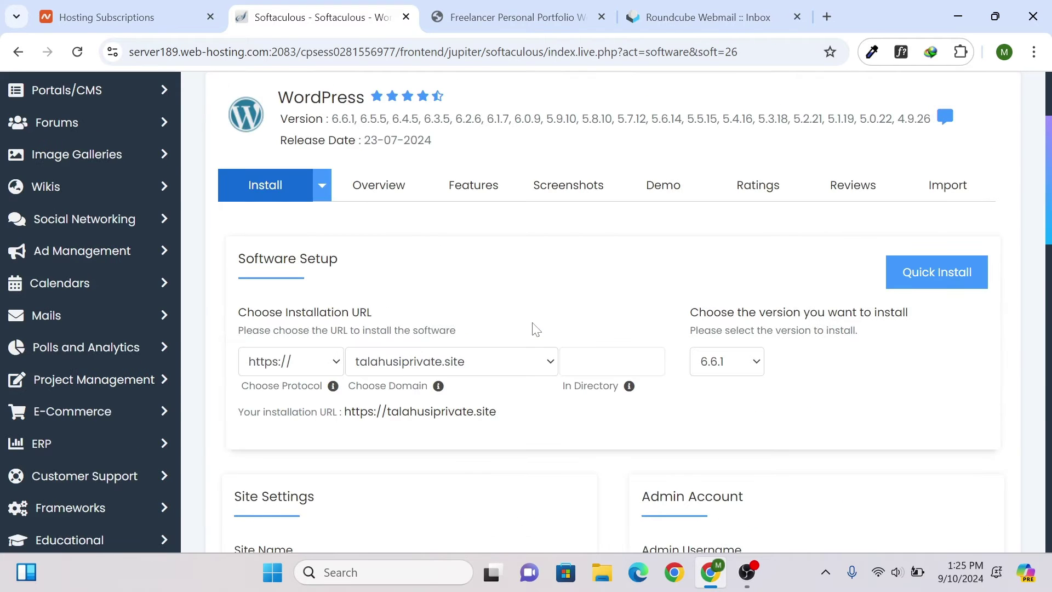
scroll(317, 312, down, 1)
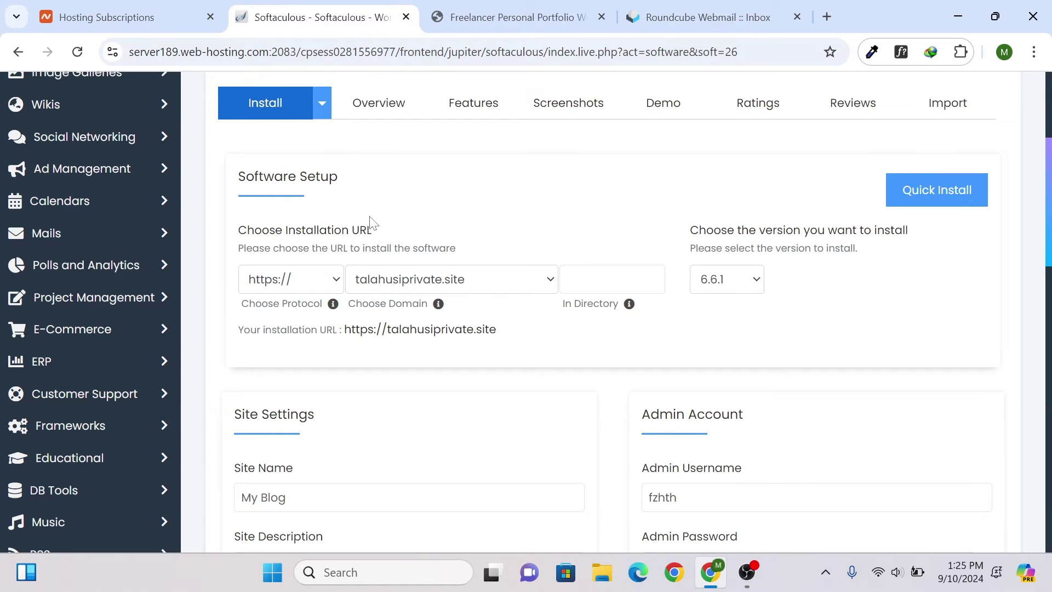
click(423, 287)
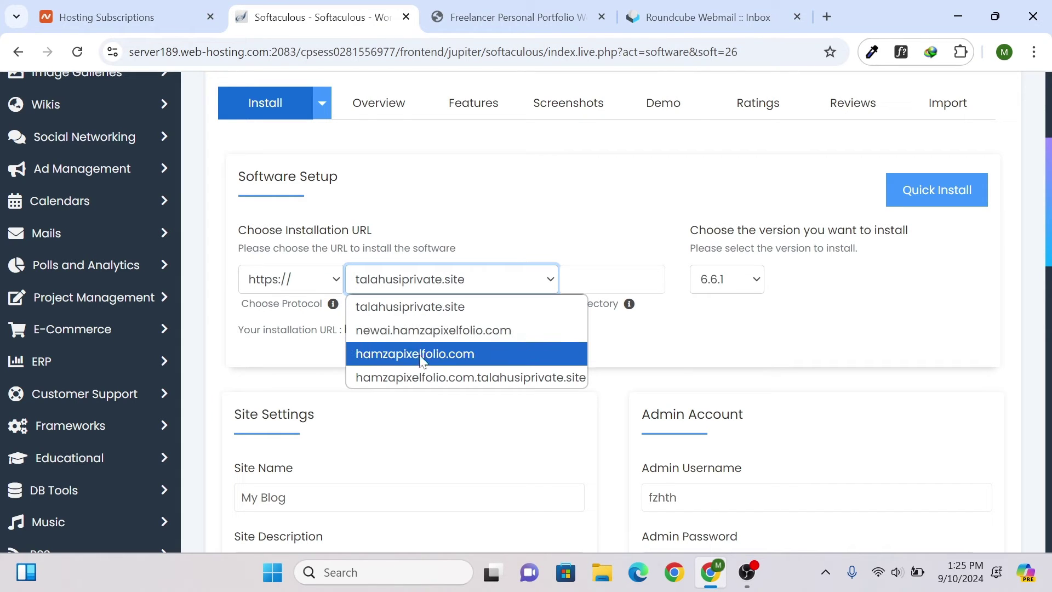
click(467, 355)
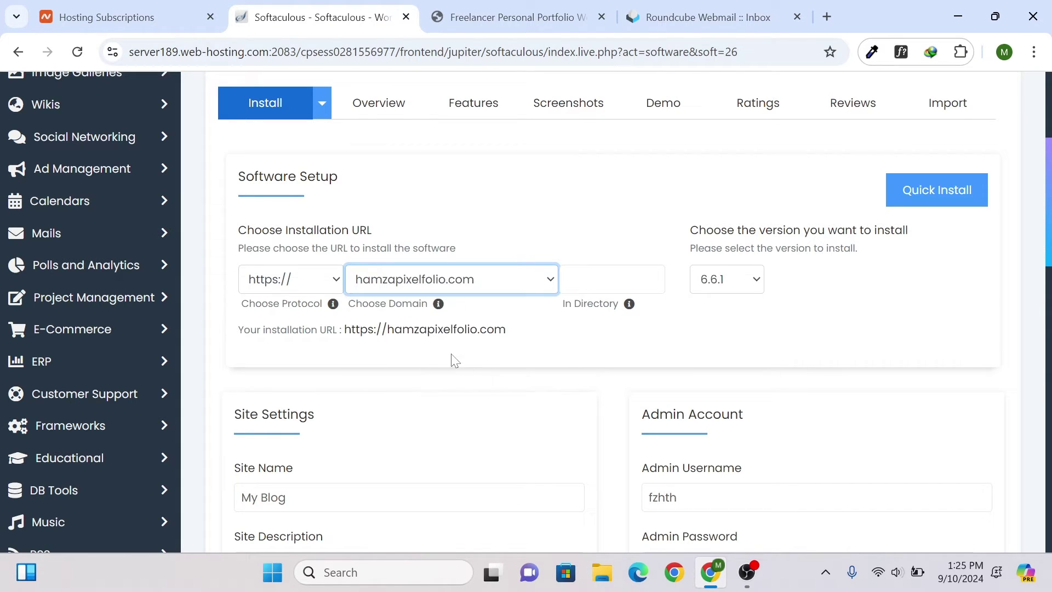
click(521, 7)
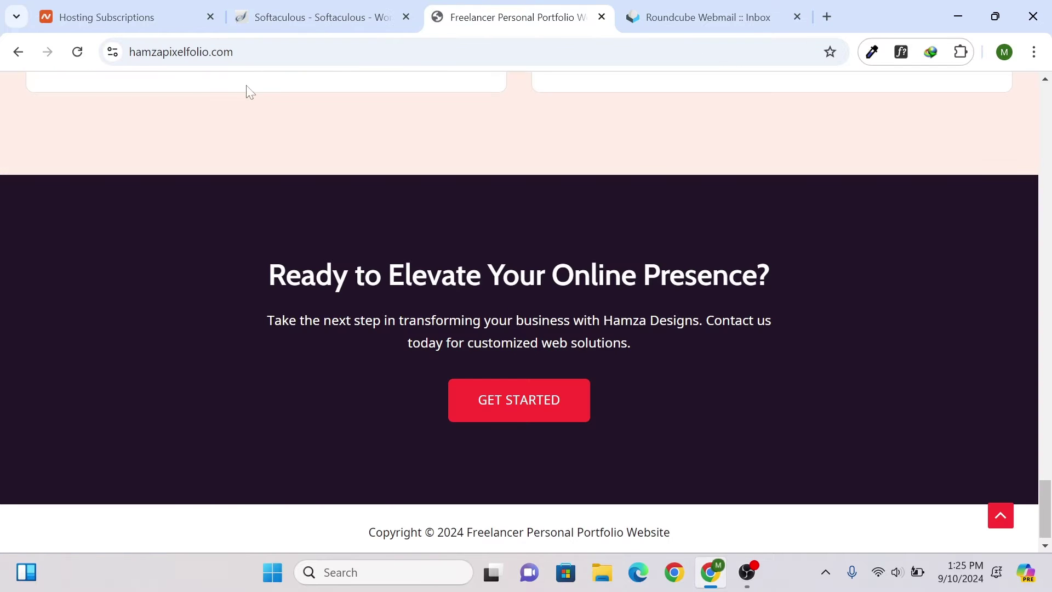
- Try adding /new to the portfolio's address, undo the edit, and go back to Softaculous
drag(135, 52, 234, 52)
scroll(477, 214, up, 15)
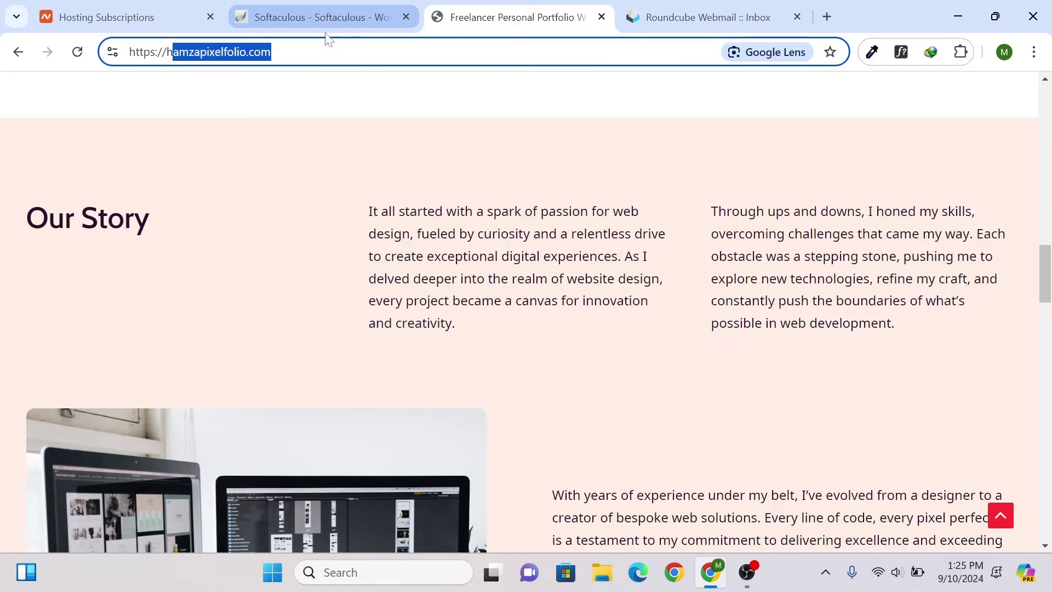
key(End)
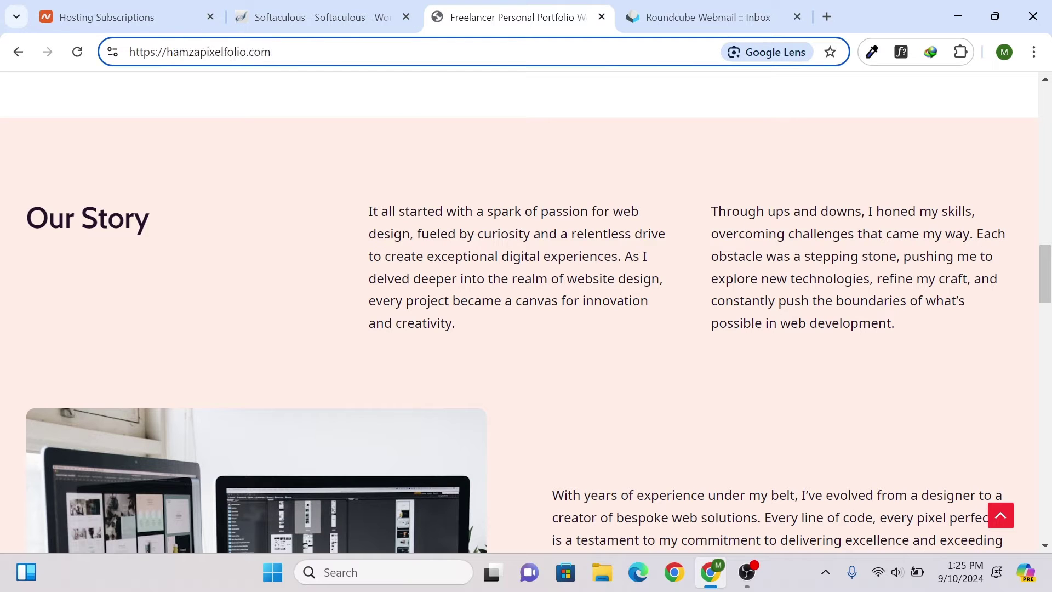
text(/)
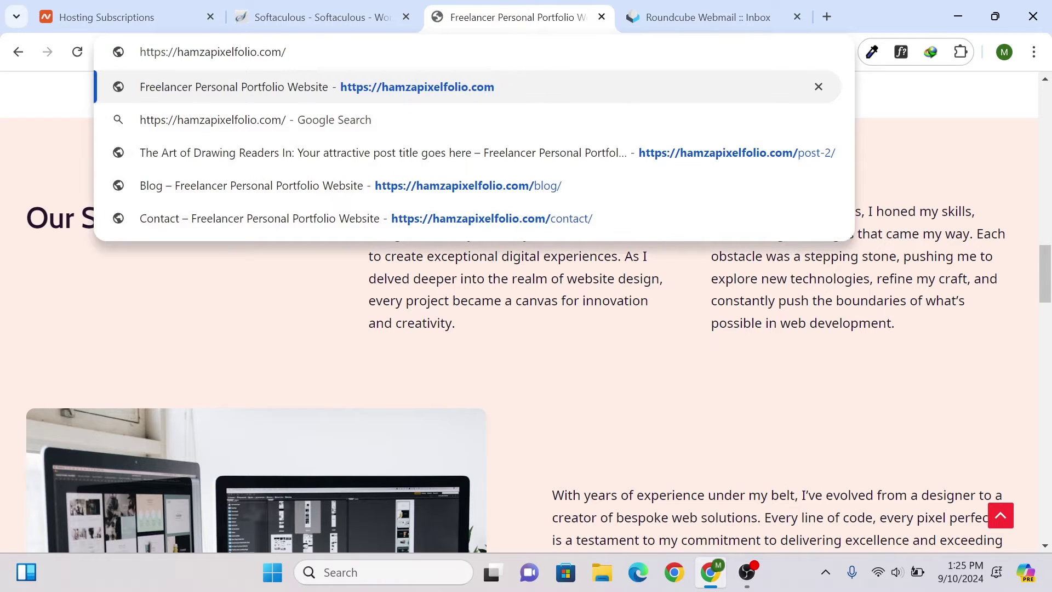
text(new)
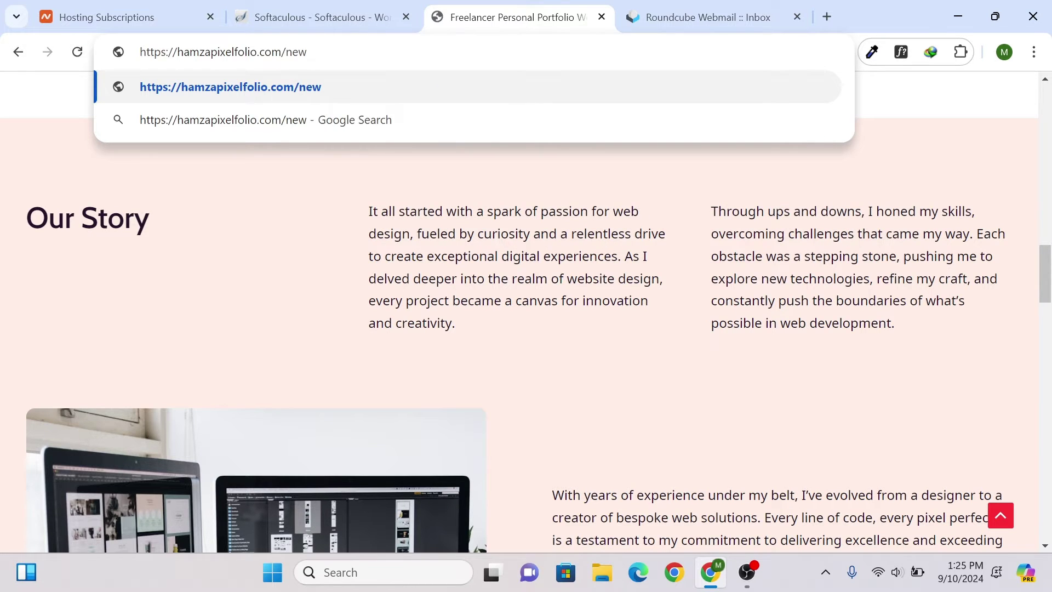
key(shift+Left)
key(shift+Left)
key(ctrl+a)
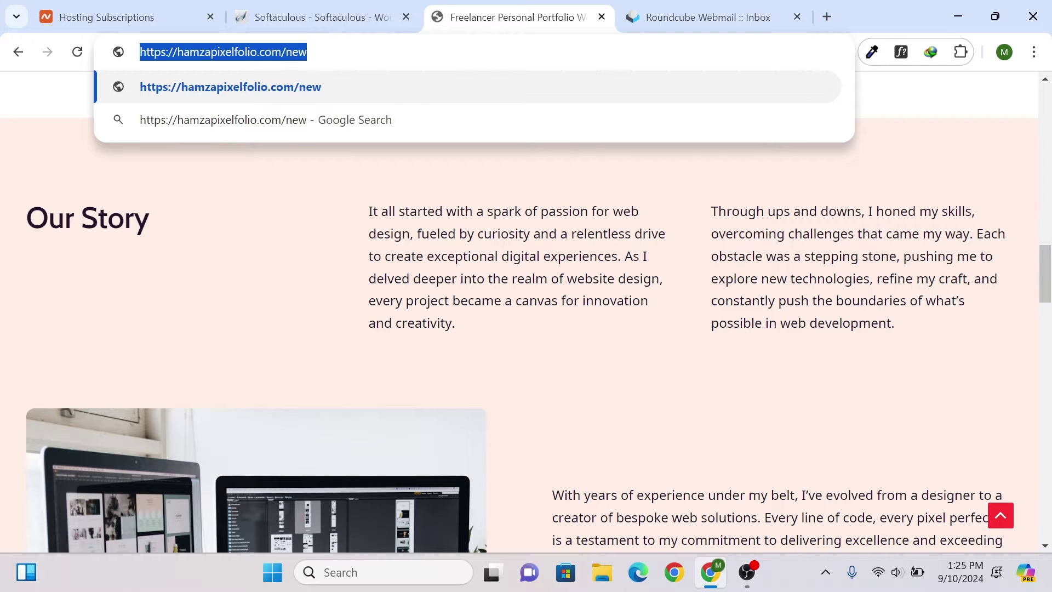
key(ctrl+z)
key(ctrl+z)
click(331, 2)
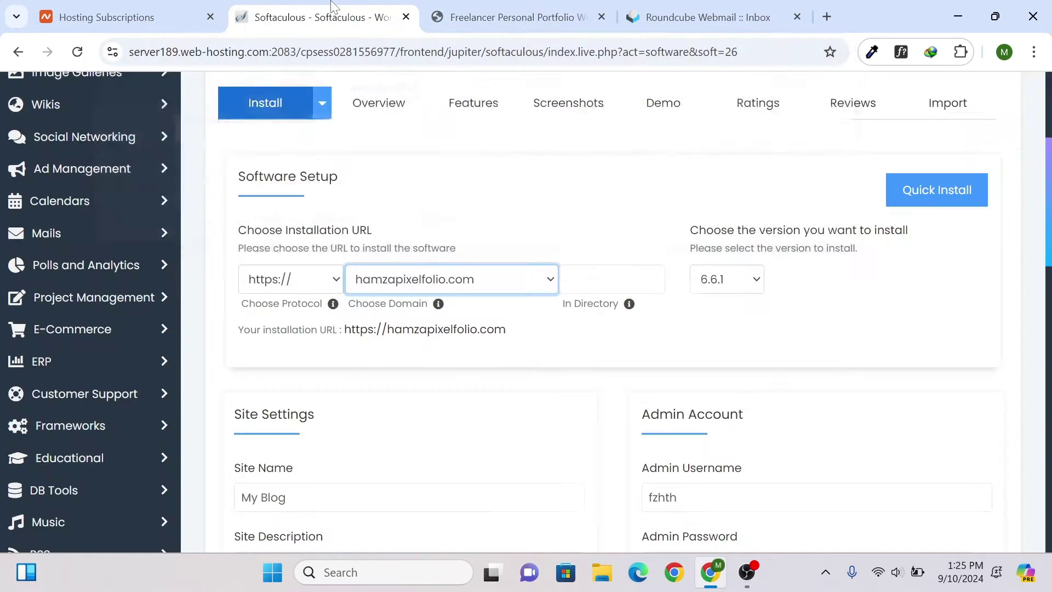
click(283, 281)
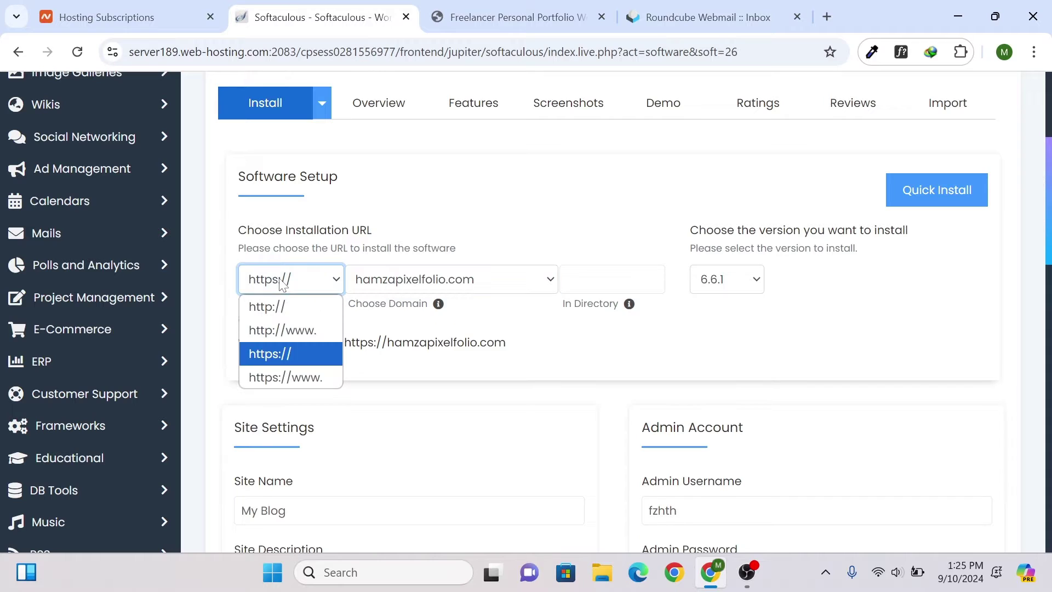
click(285, 349)
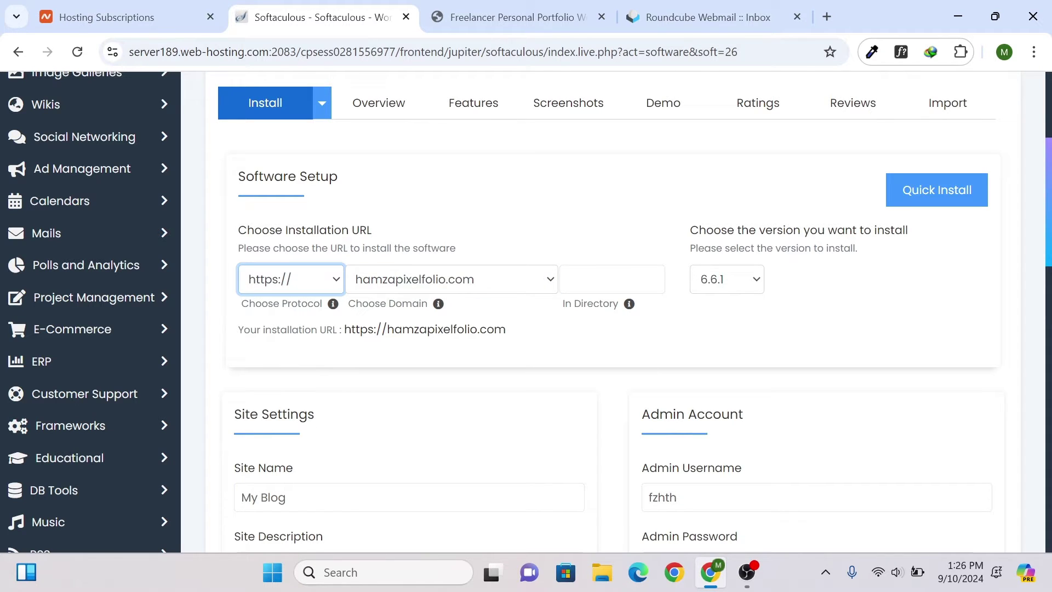
mouse_move(629, 308)
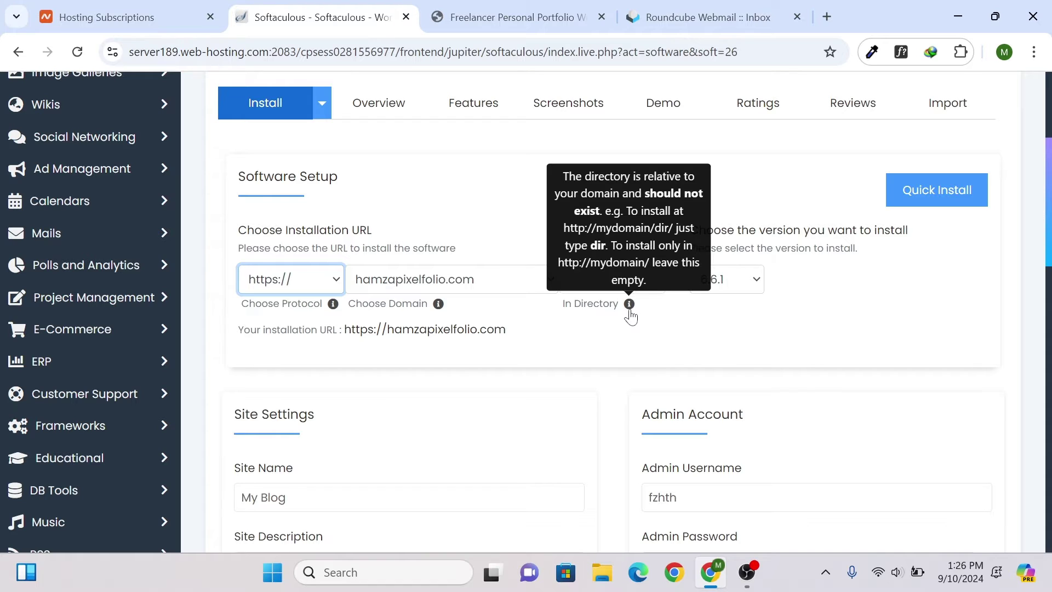
right_click(630, 310)
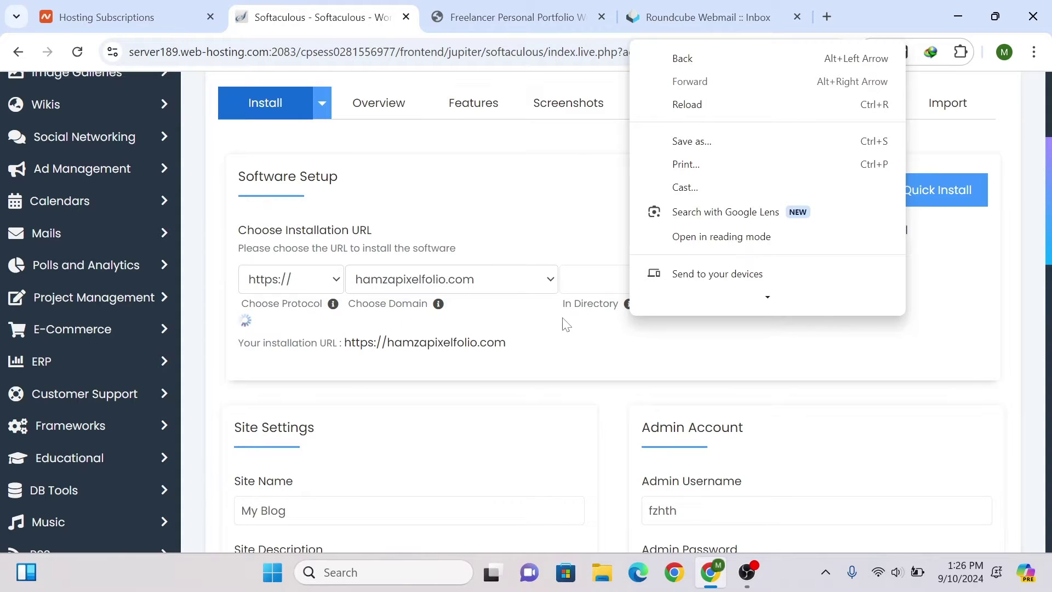
click(584, 282)
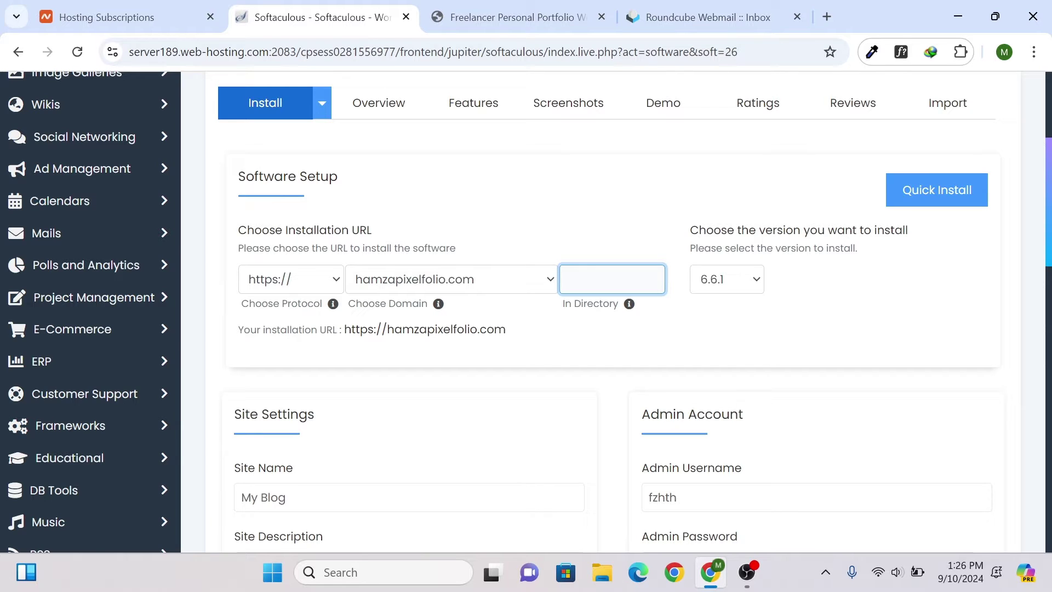
text(wp)
click(603, 323)
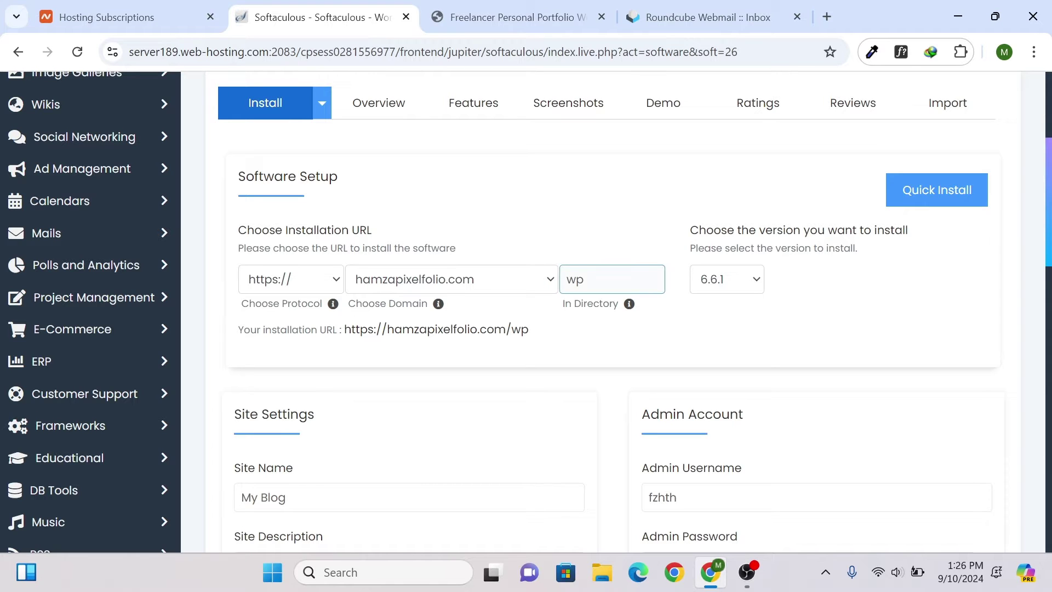
click(743, 281)
click(743, 280)
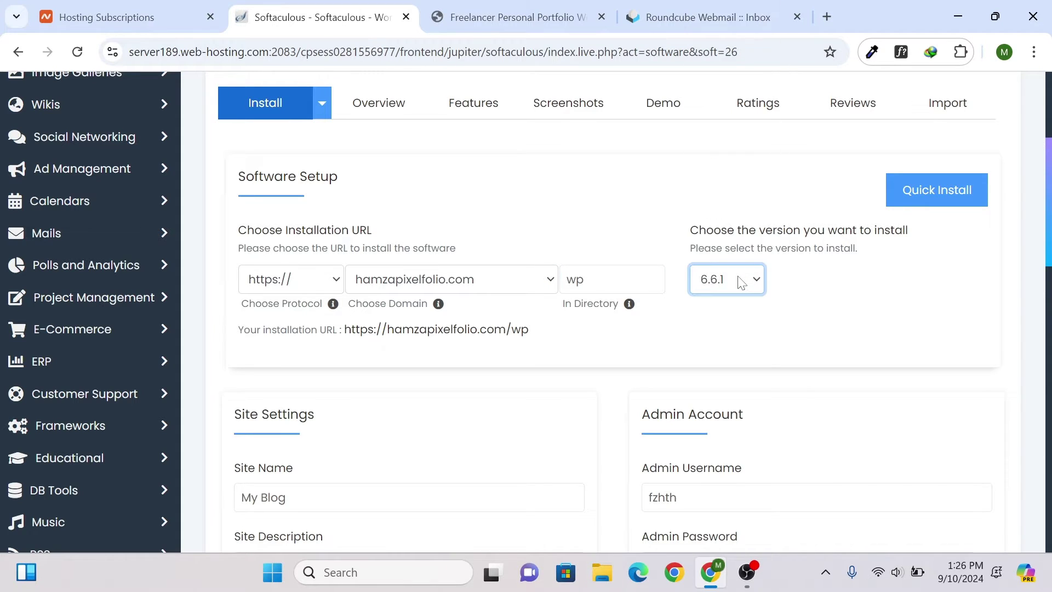
scroll(703, 279, down, 3)
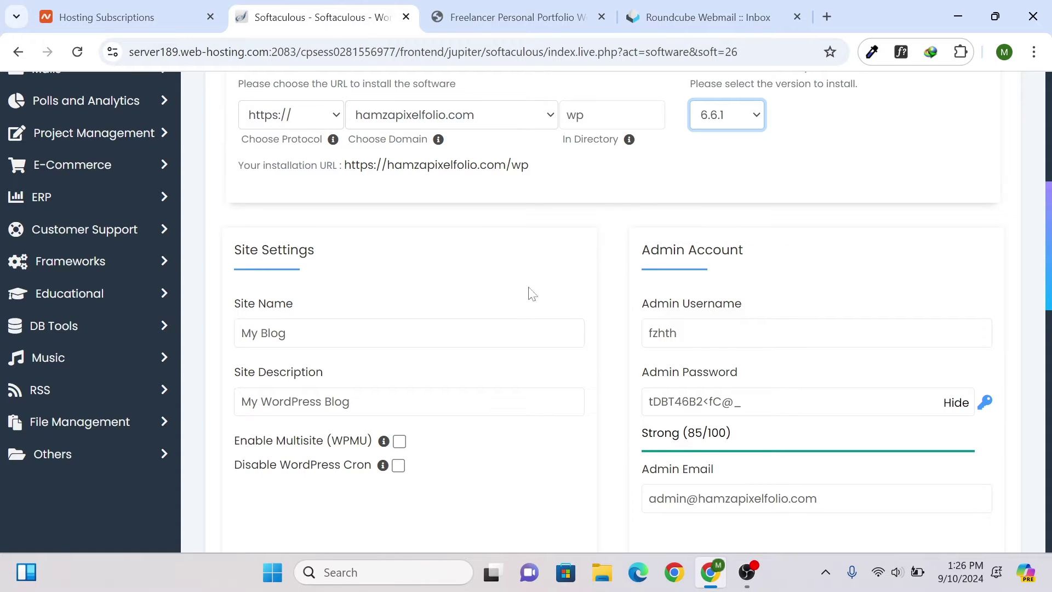
scroll(639, 203, down, 2)
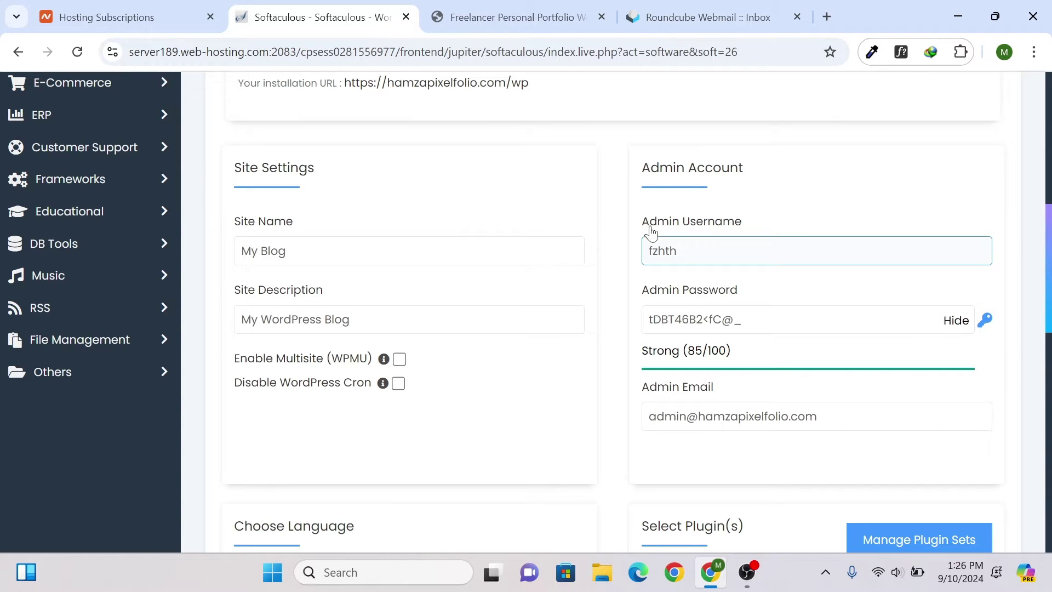
- Replace the random admin username with admin
click(678, 250)
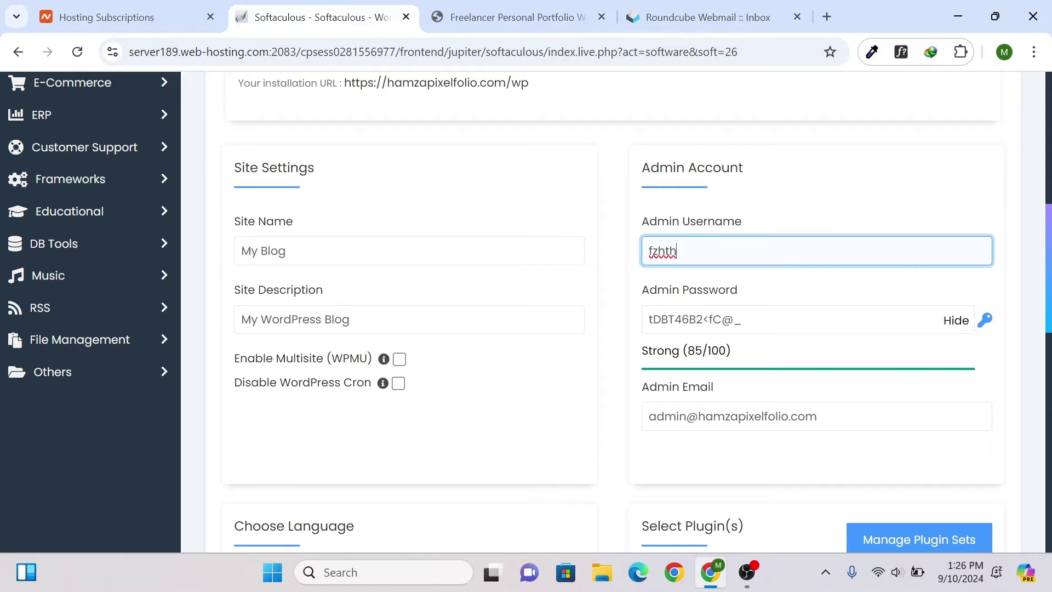
key(ctrl+a)
text(admin)
click(740, 318)
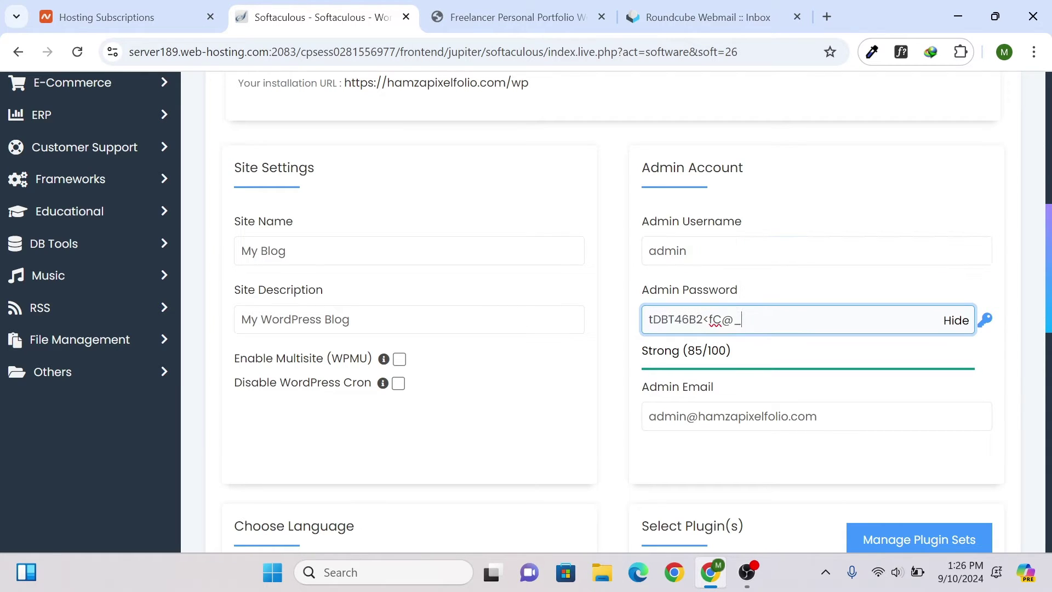
- Verify the admin email address against the webmail inbox
click(768, 417)
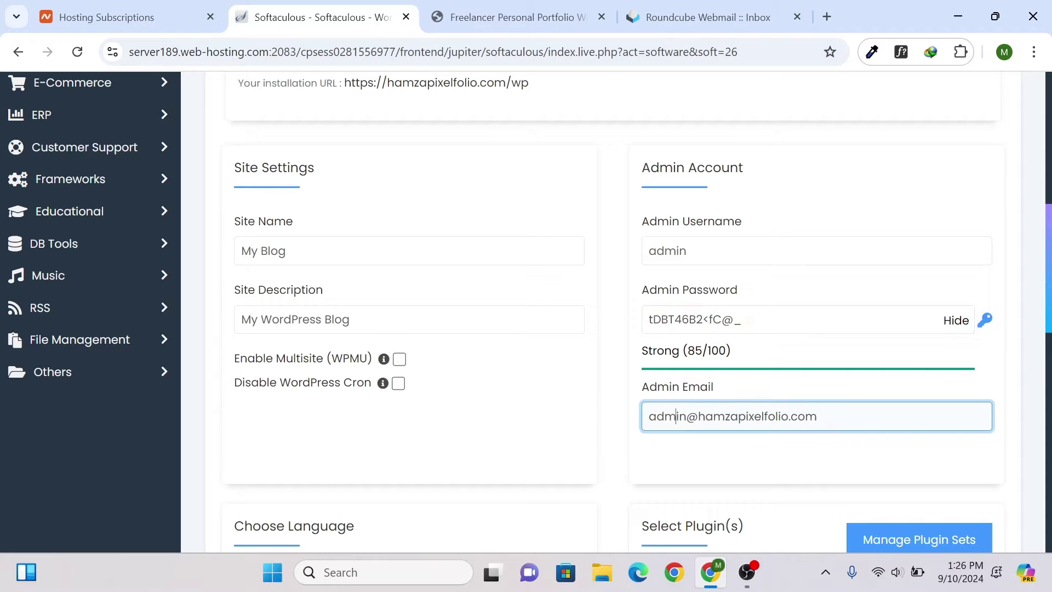
click(658, 14)
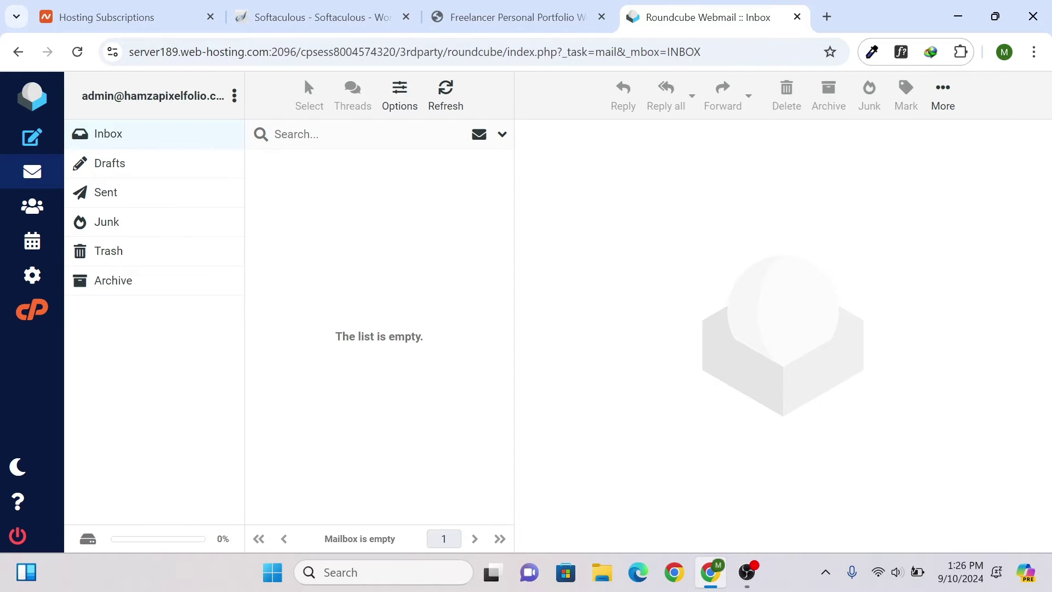
click(501, 14)
click(397, 14)
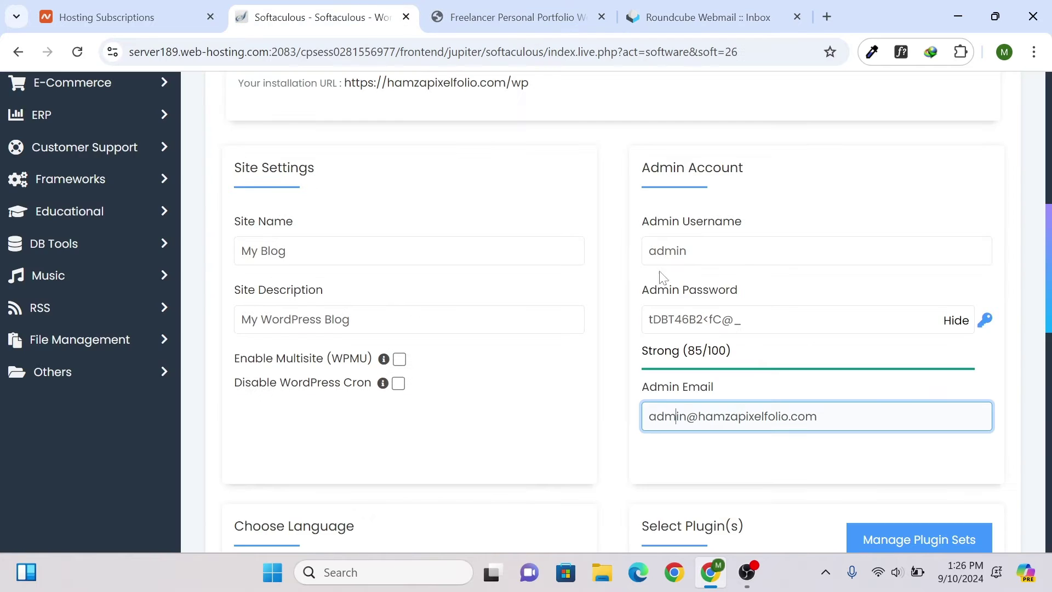
triple_click(745, 417)
click(818, 416)
click(707, 17)
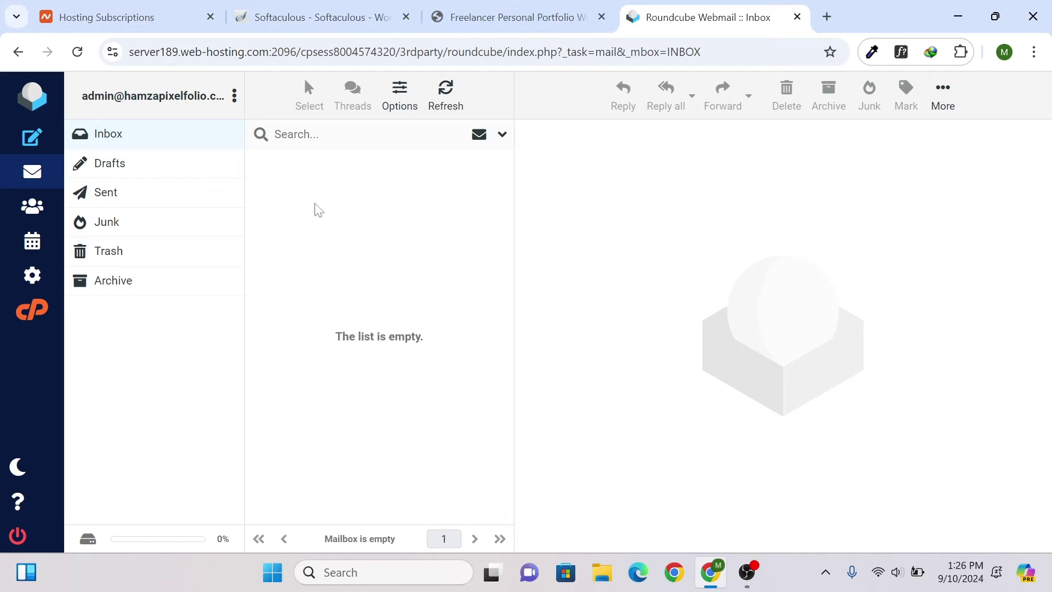
click(439, 109)
click(332, 14)
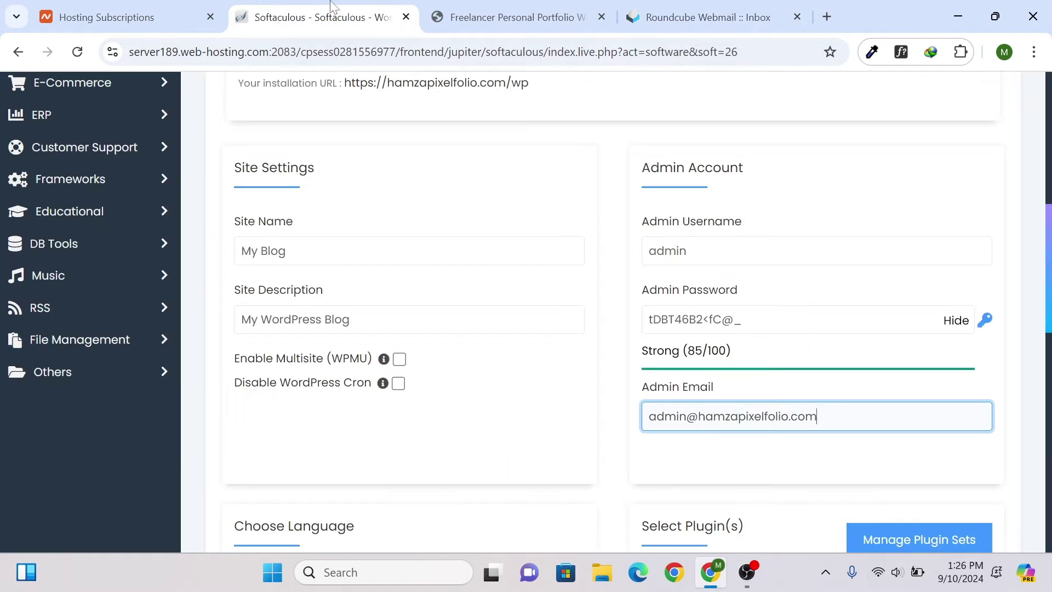
drag(806, 416, 656, 417)
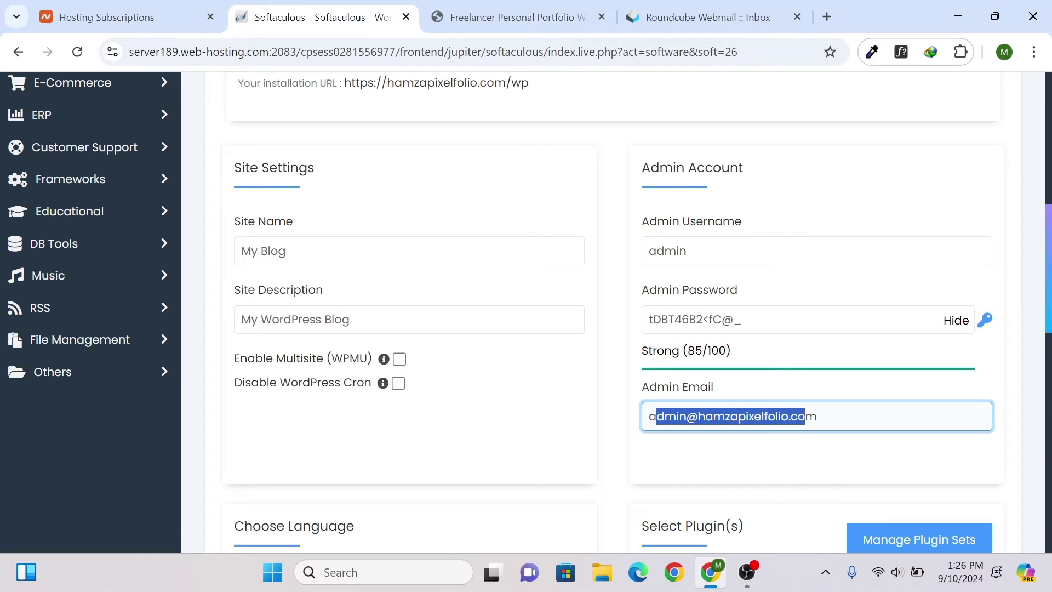
click(656, 417)
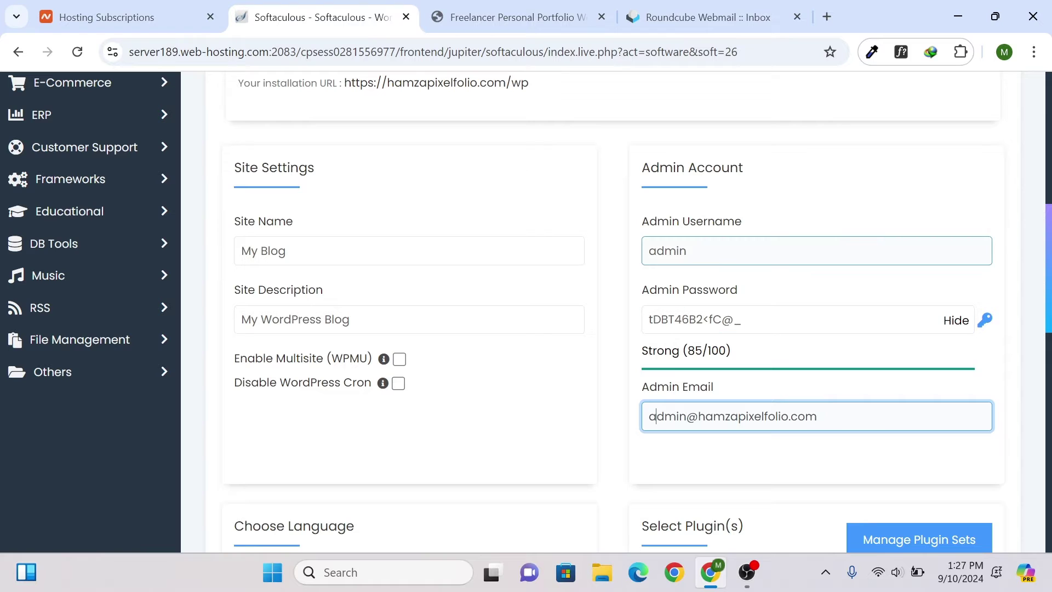
- Select and copy the generated admin password
click(713, 251)
key(ctrl+a)
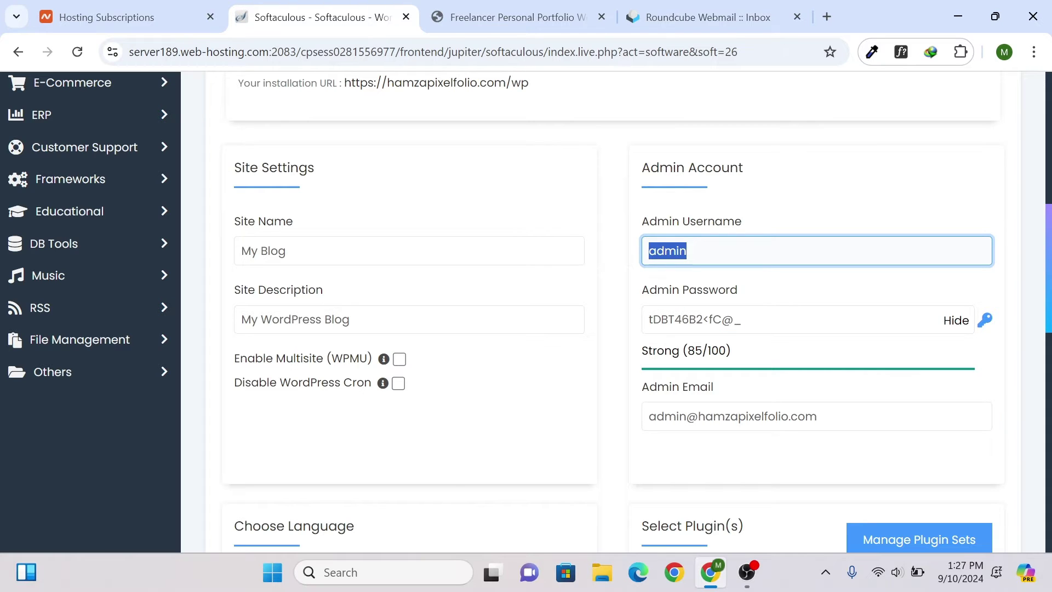
click(767, 320)
key(ctrl+a)
key(ctrl+c)
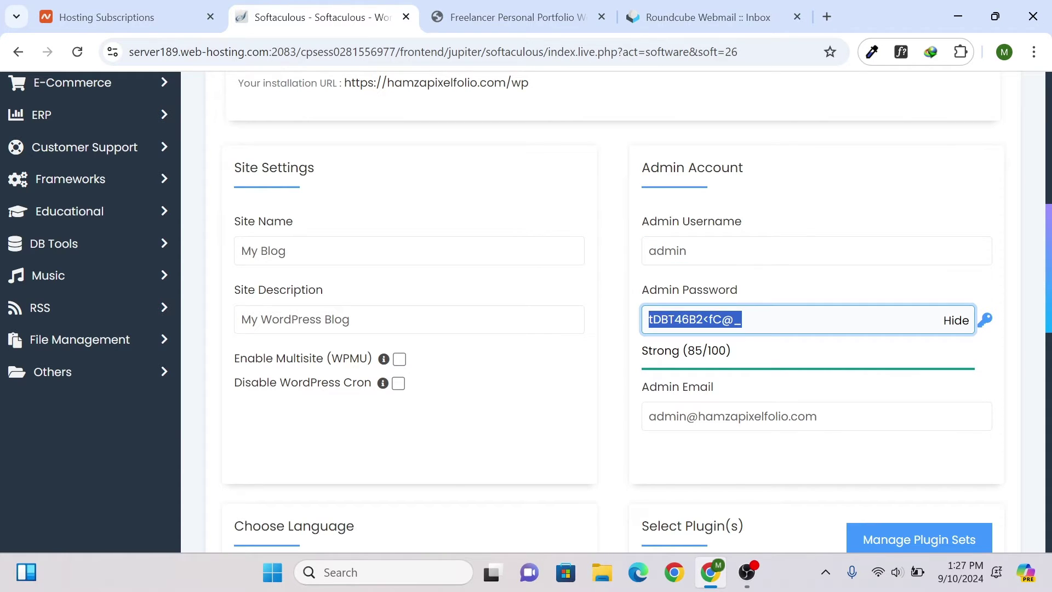
click(274, 573)
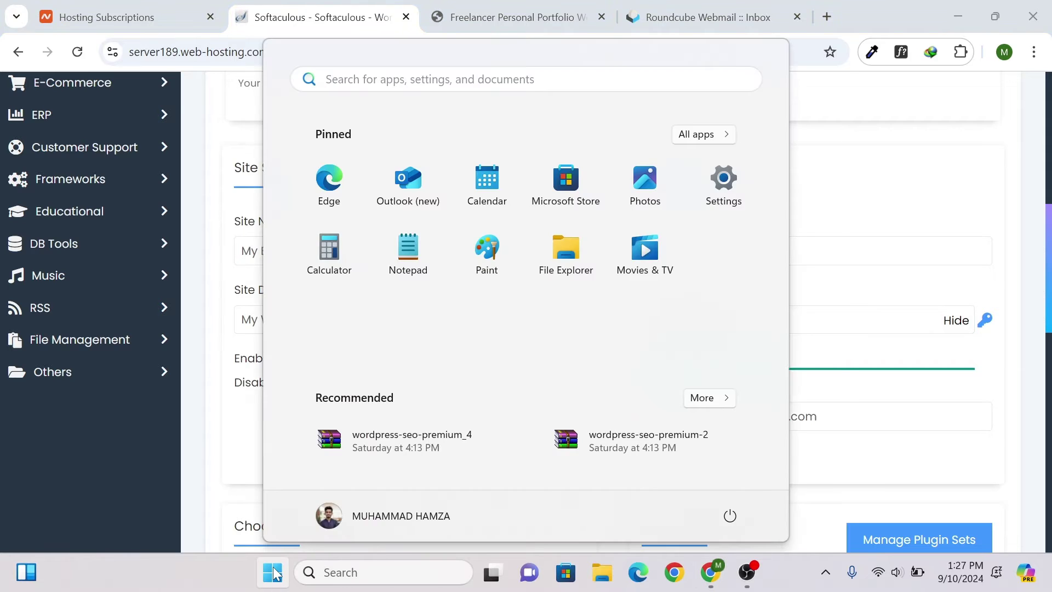
- Paste the admin password into a new Notepad tab with 'admi' typed above, then return to Chrome
text(no)
key(Return)
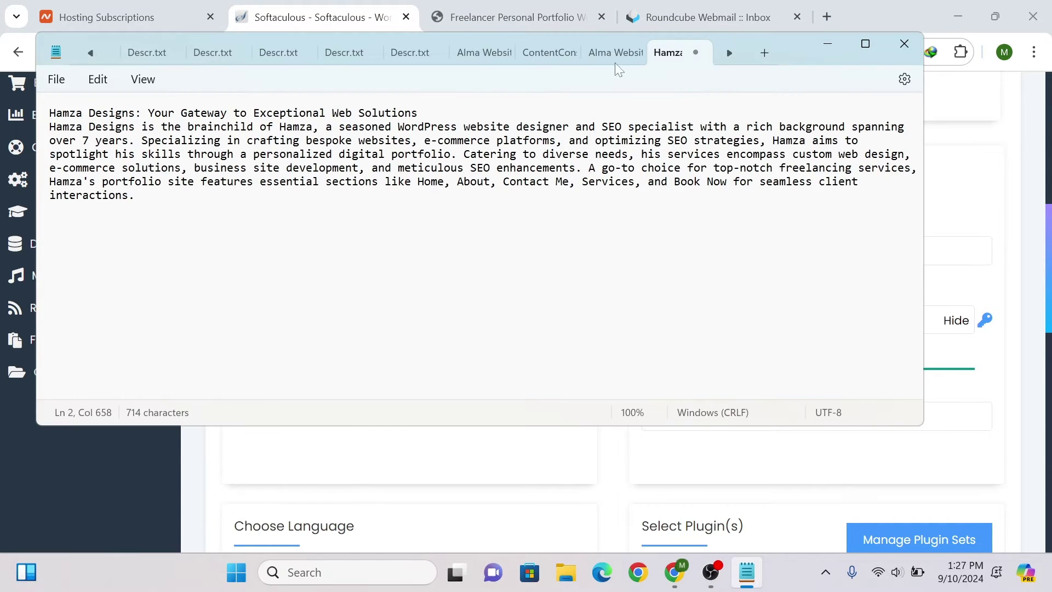
click(764, 52)
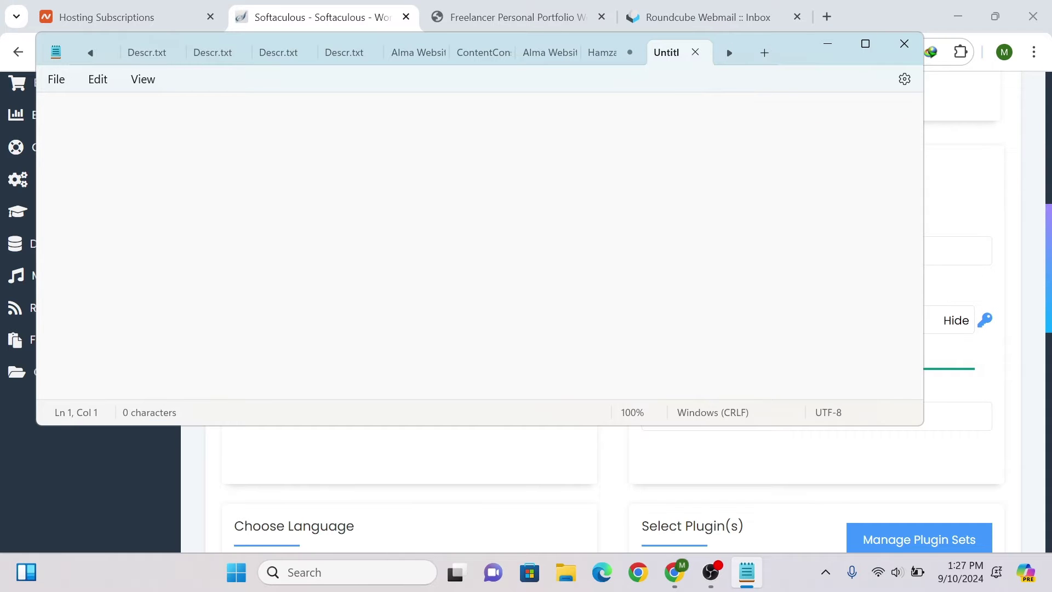
key(ctrl+v)
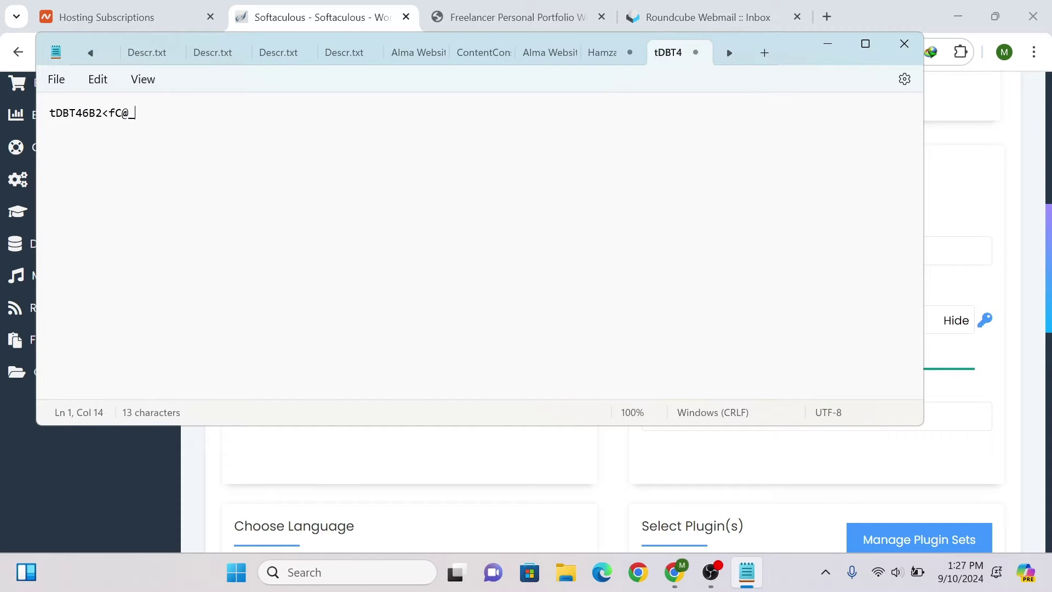
key(Return)
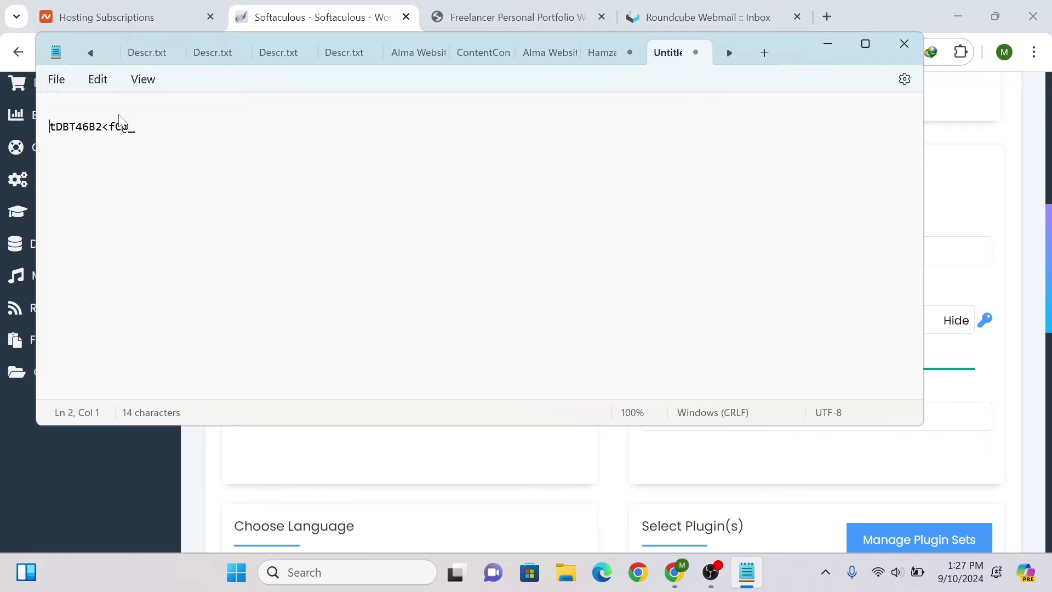
key(Up)
text(admi)
click(675, 572)
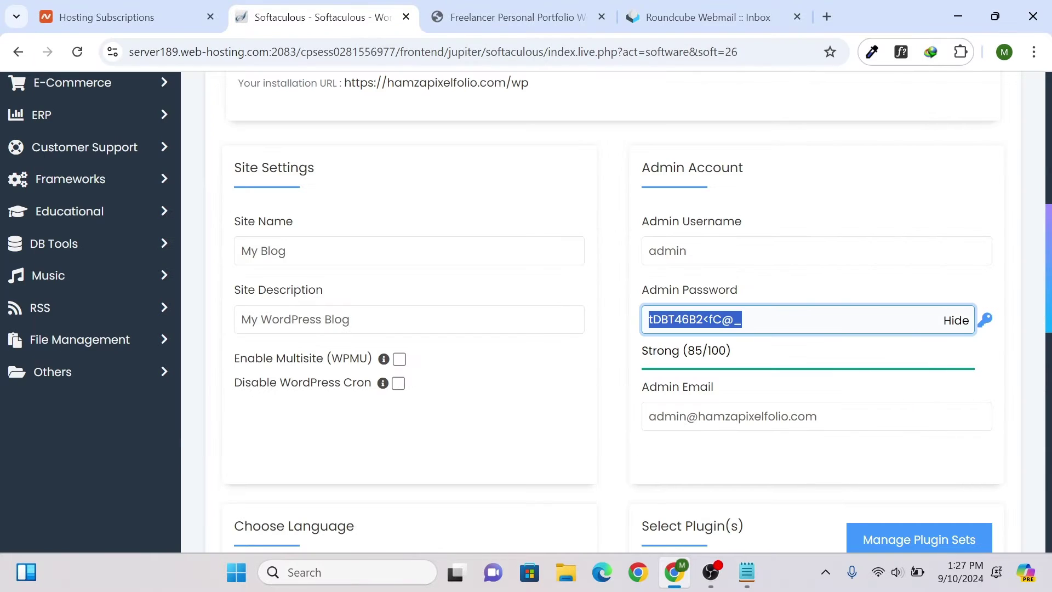
- Keep English as the site language and untick the Limit Login Attempts and Extendify plugins
scroll(758, 340, down, 3)
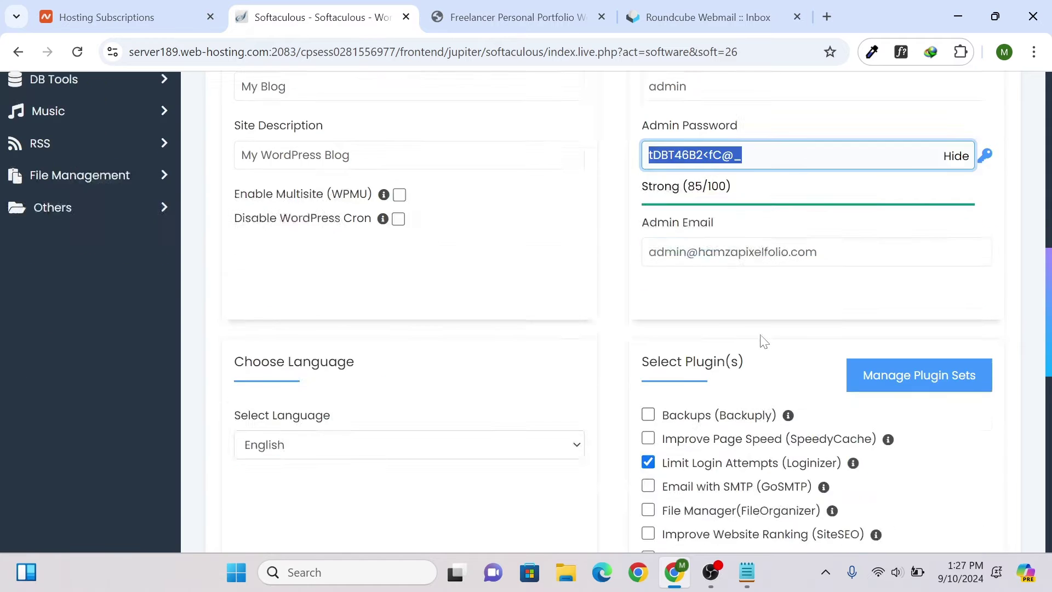
scroll(331, 284, down, 2)
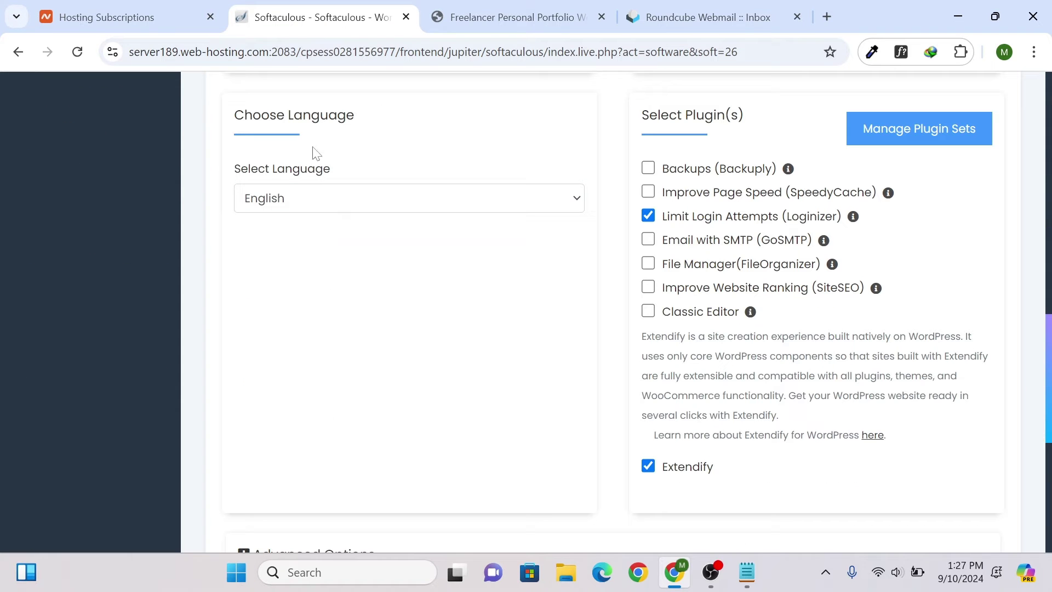
click(321, 196)
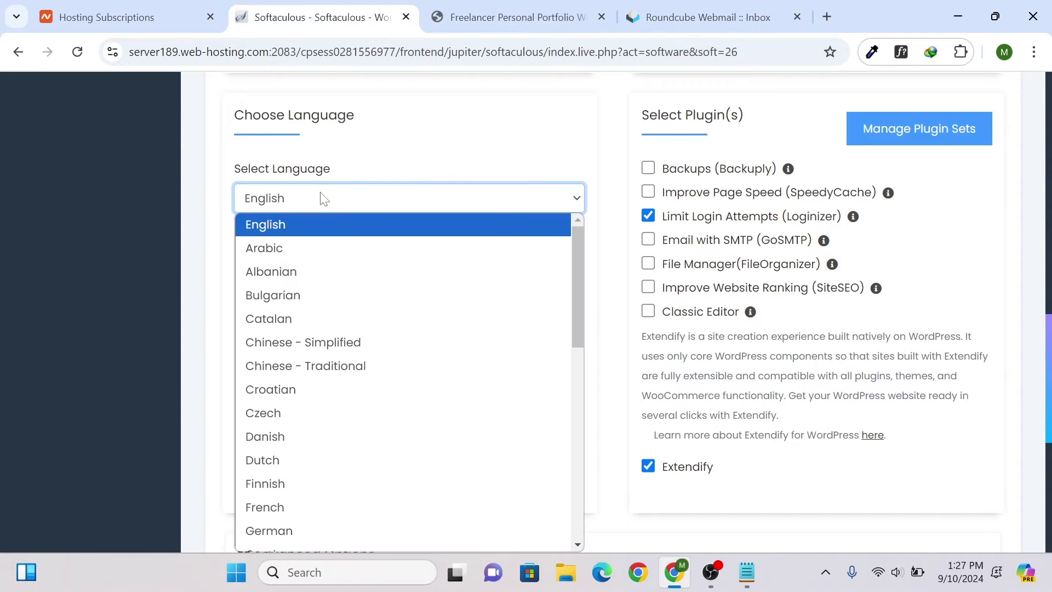
drag(577, 266, 598, 461)
scroll(573, 341, up, 10)
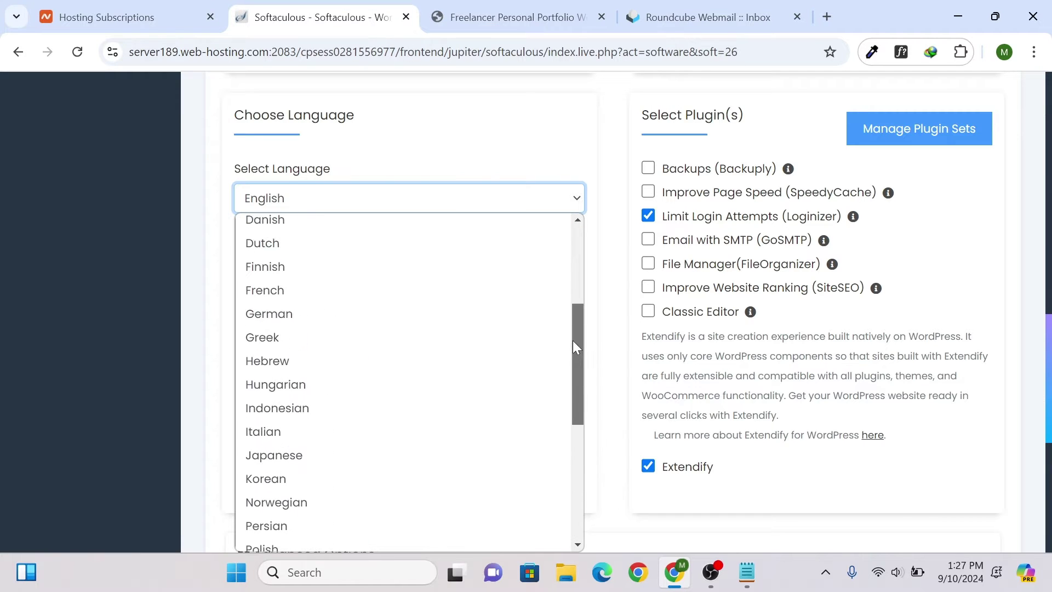
click(383, 208)
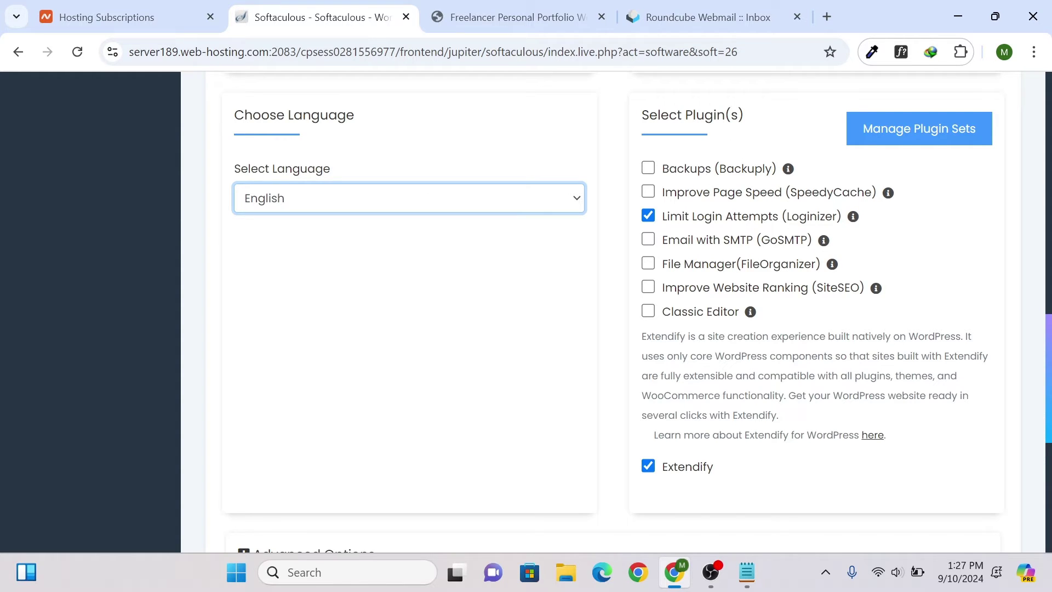
click(649, 217)
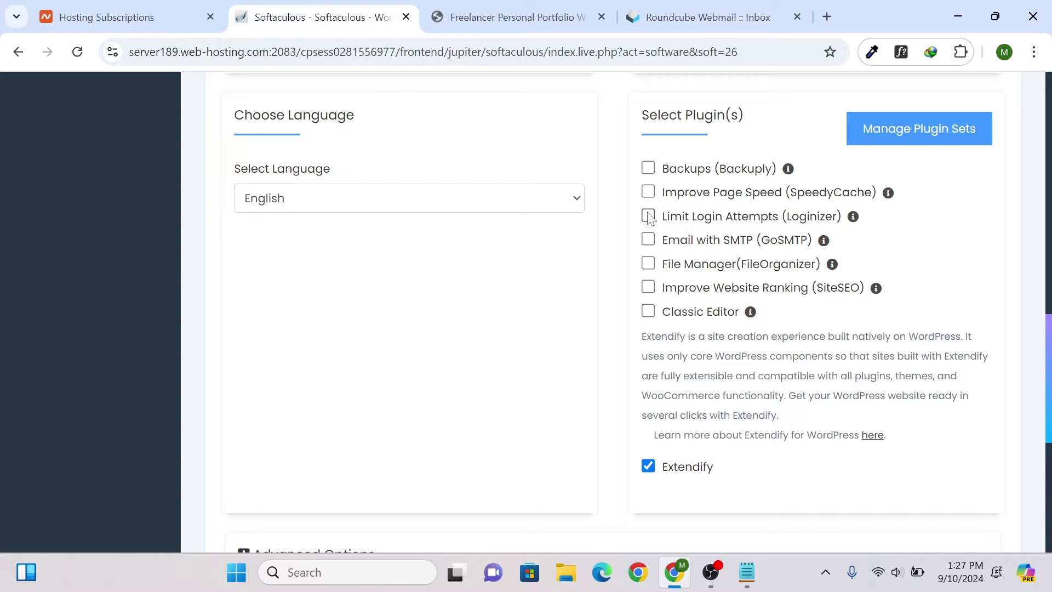
click(649, 466)
- Replace the 'Email installation details to' value with the admin e-mail address
scroll(672, 181, down, 5)
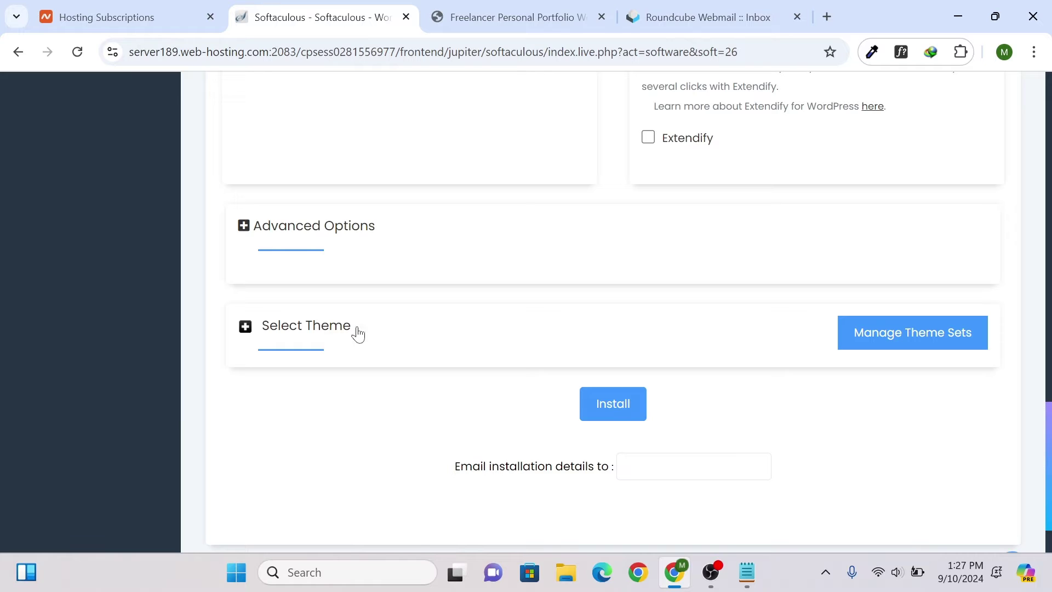
click(673, 466)
key(ctrl+v)
key(ctrl+a)
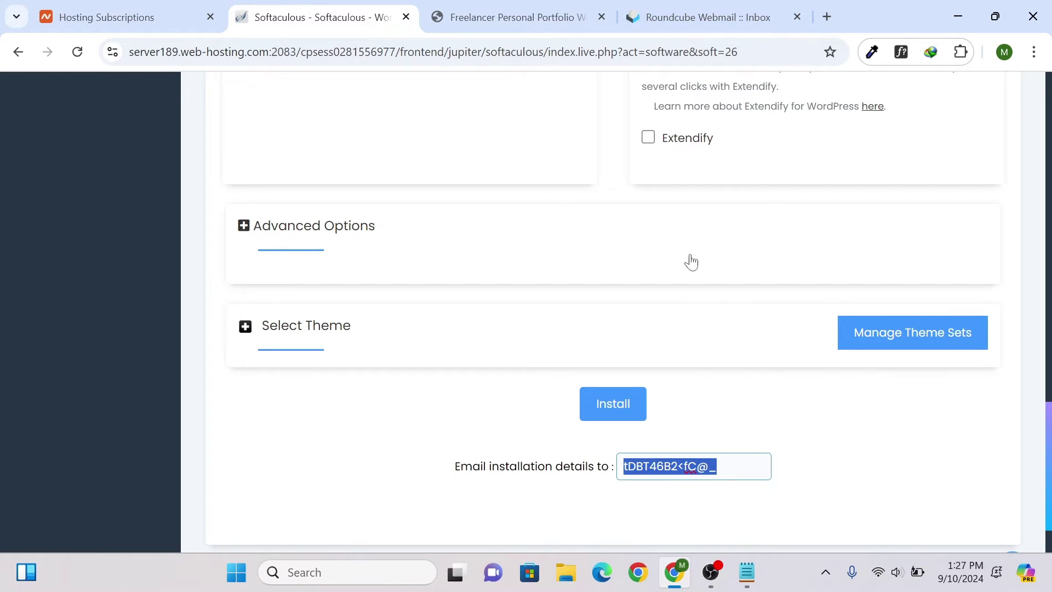
scroll(724, 208, up, 15)
click(764, 236)
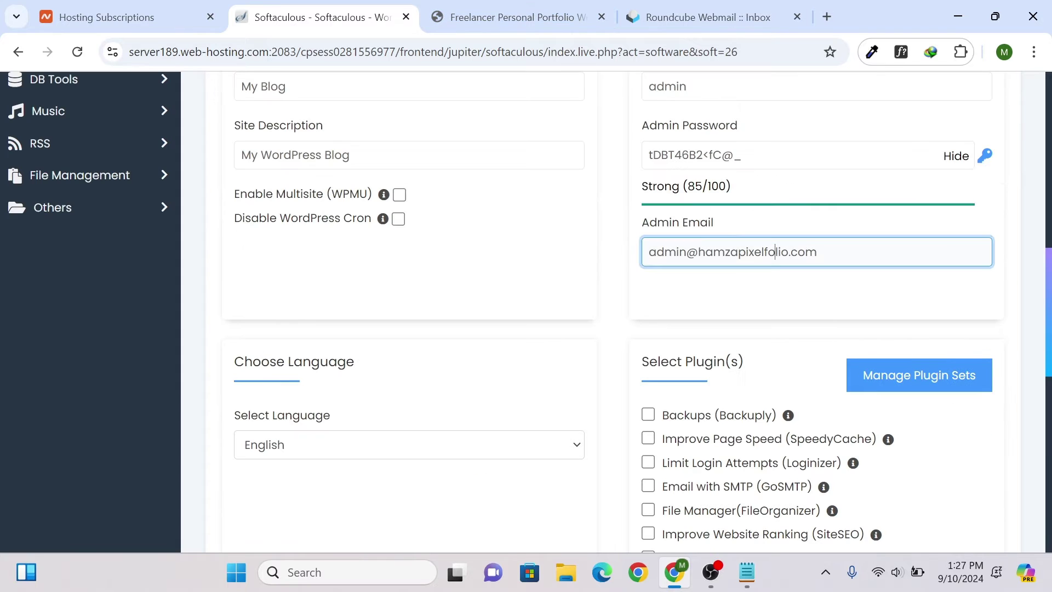
key(ctrl+a)
scroll(697, 274, down, 15)
click(717, 464)
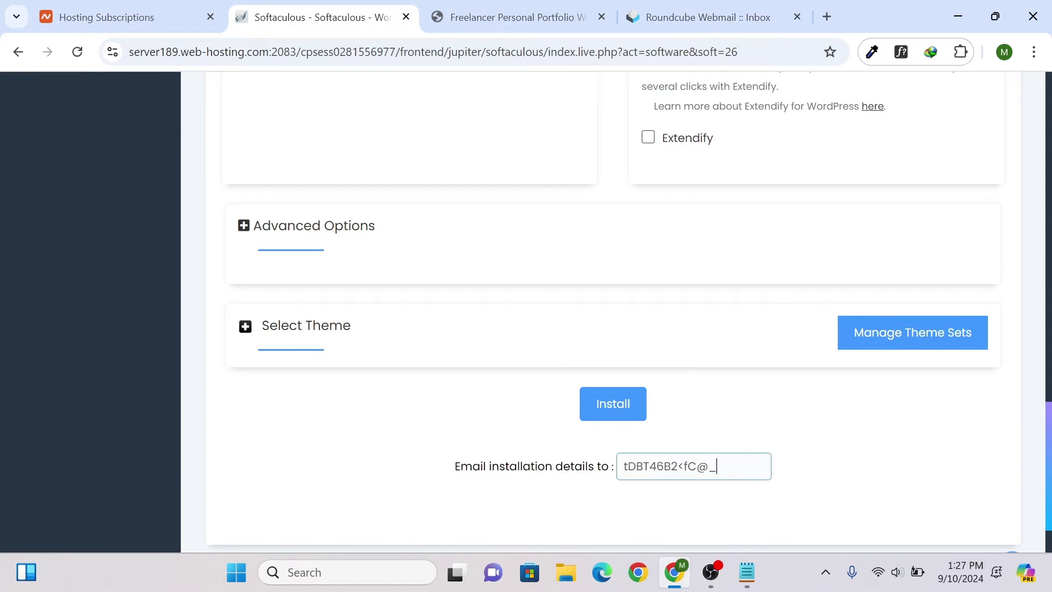
key(ctrl+a)
key(ctrl+v)
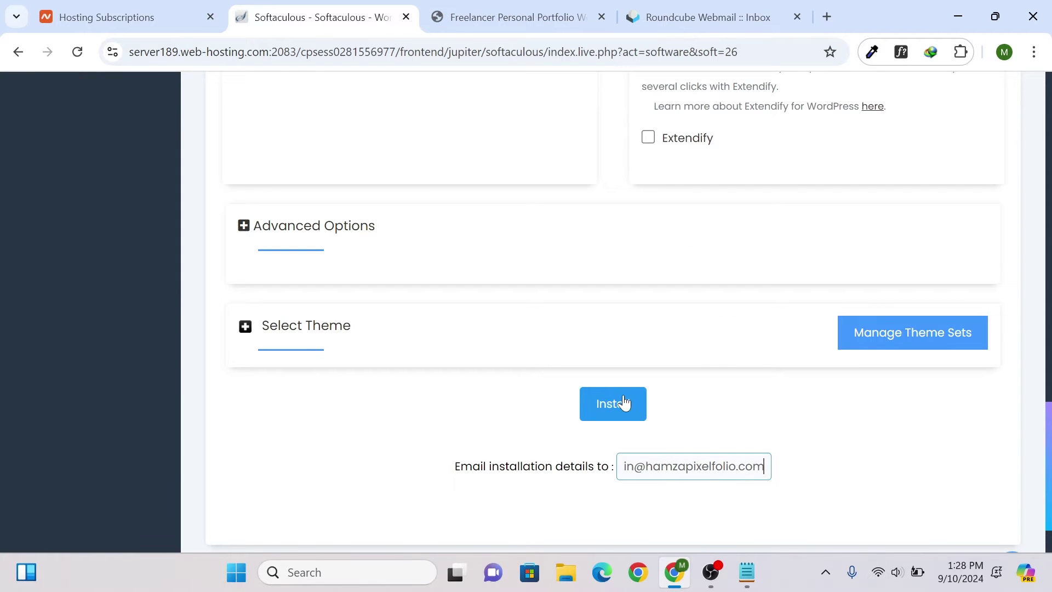
- Install WordPress at hamzapixelfolio.com/wp, view the new My Blog site, then go to webmail
click(623, 398)
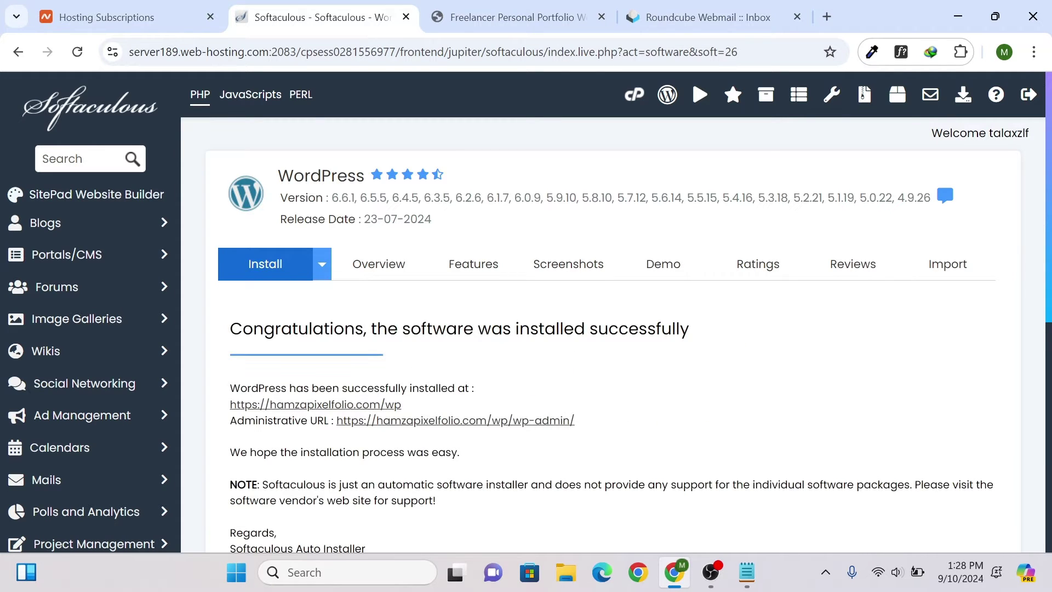
scroll(517, 373, down, 3)
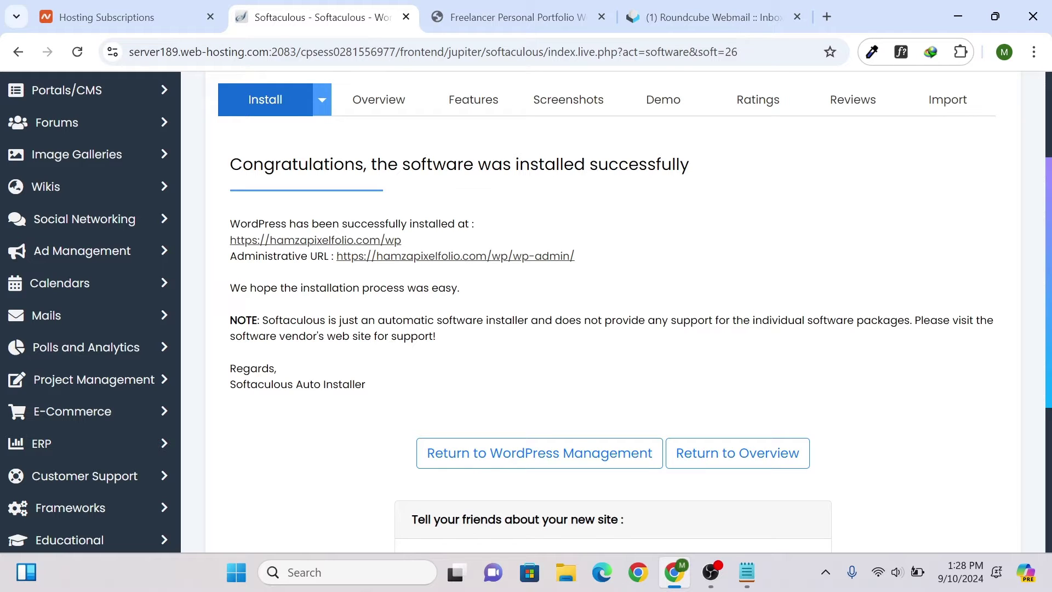
click(390, 241)
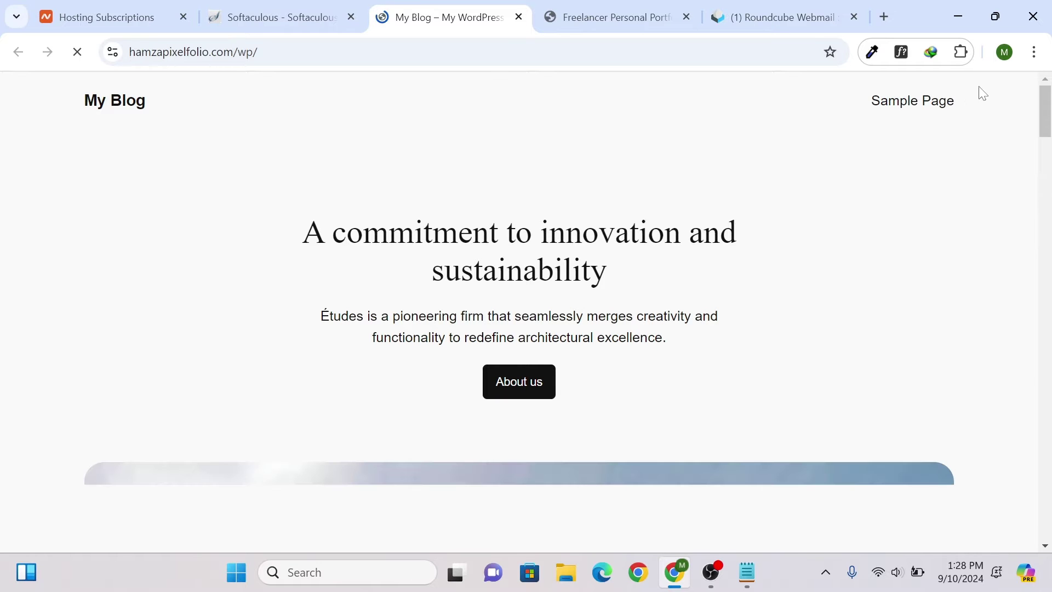
scroll(1040, 128, down, 5)
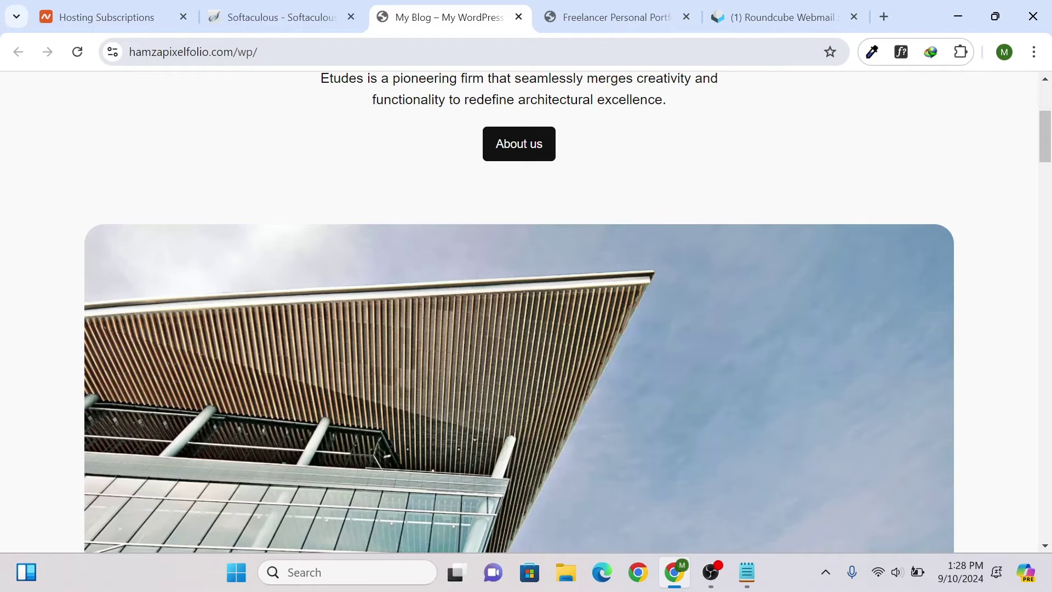
drag(261, 52, 237, 52)
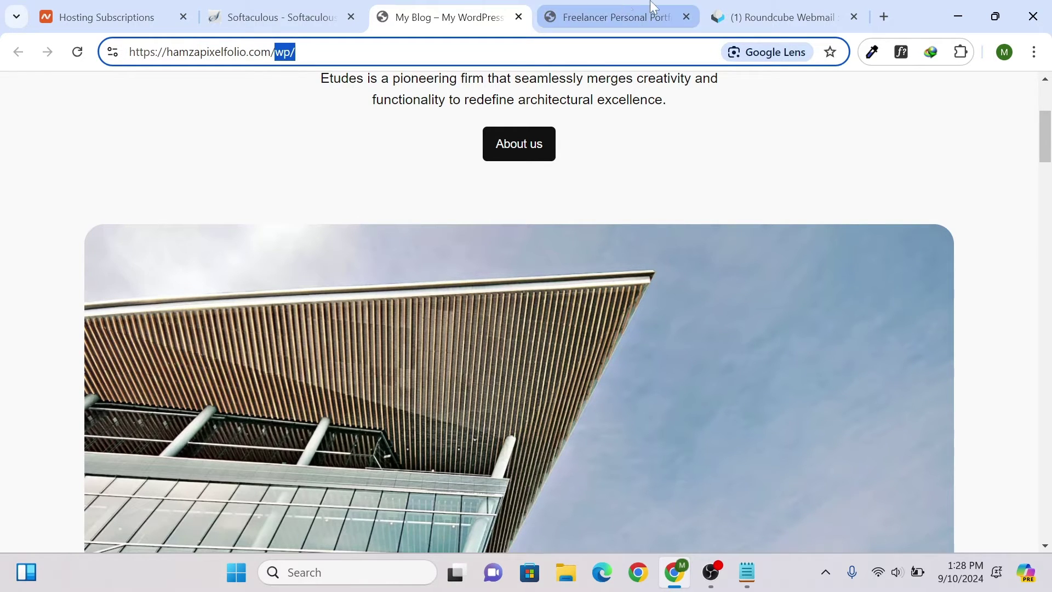
click(746, 17)
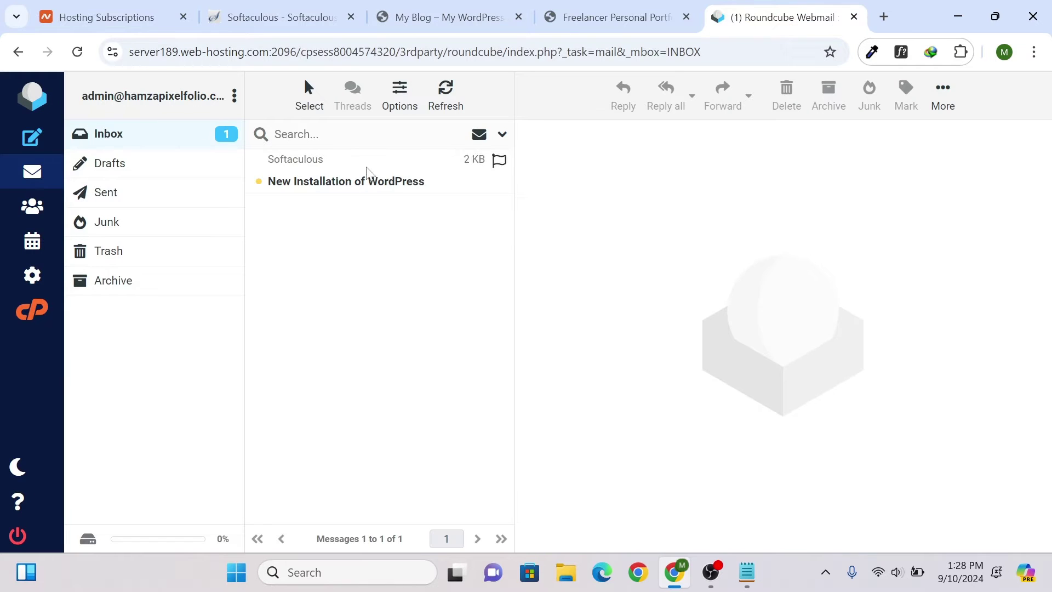
- Read the 'New Installation of WordPress' email's site URL, admin URL, username and database details
click(384, 181)
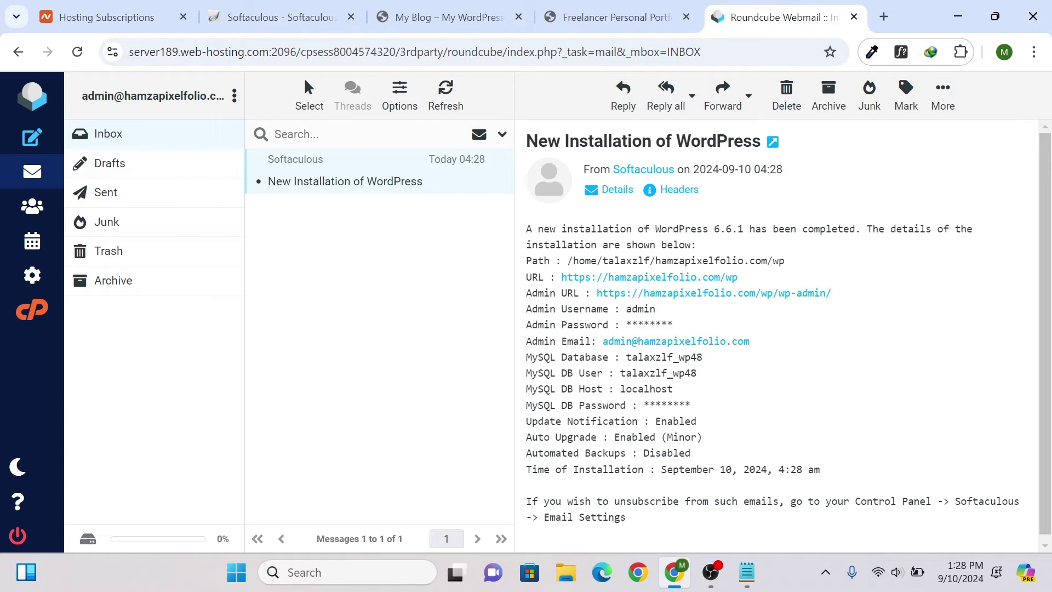
drag(584, 261, 785, 280)
click(793, 269)
drag(627, 324, 707, 329)
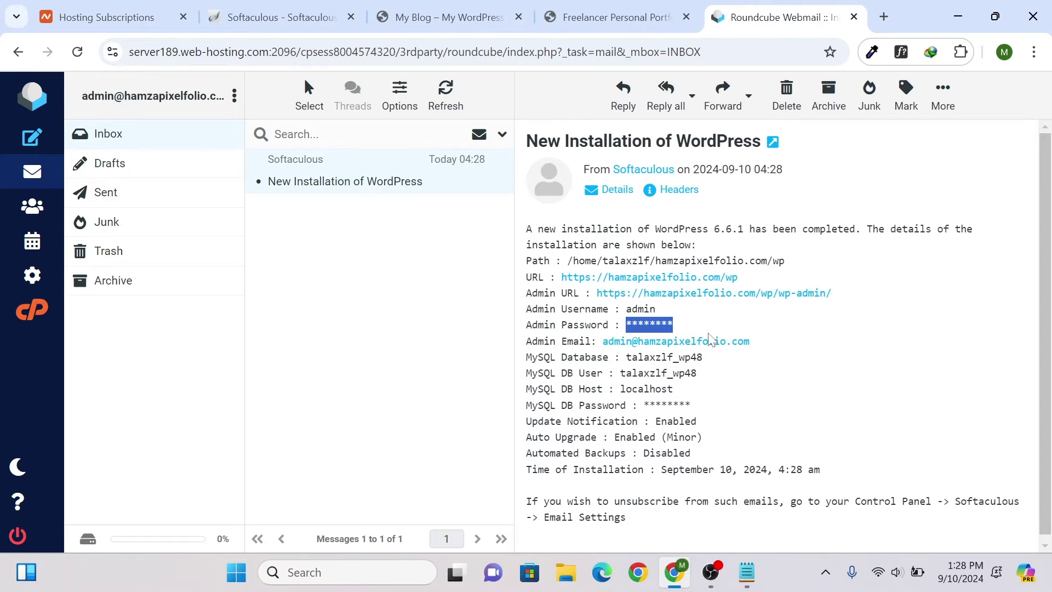
scroll(645, 372, down, 1)
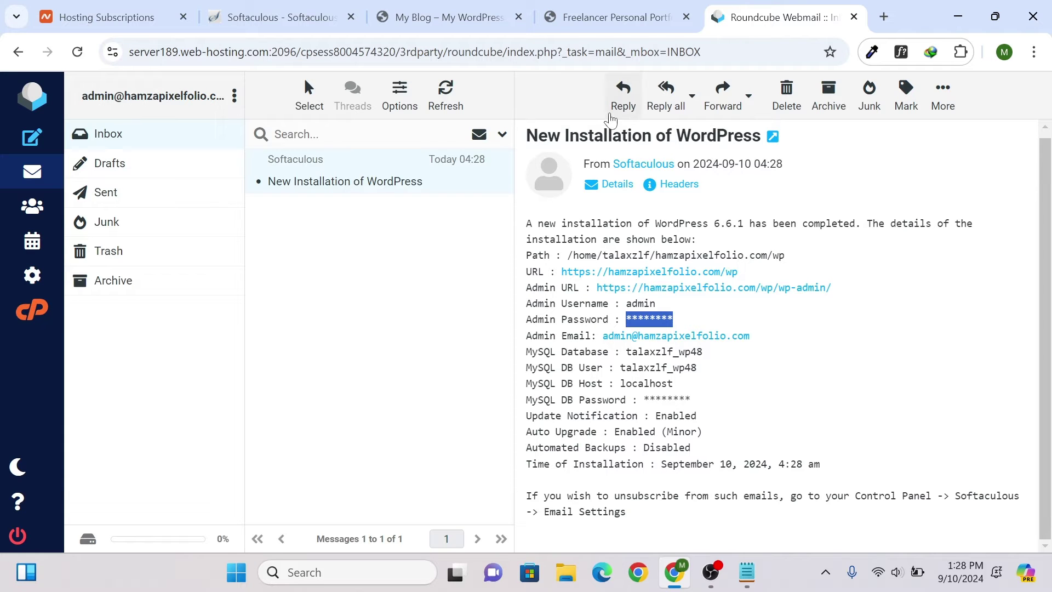
click(349, 180)
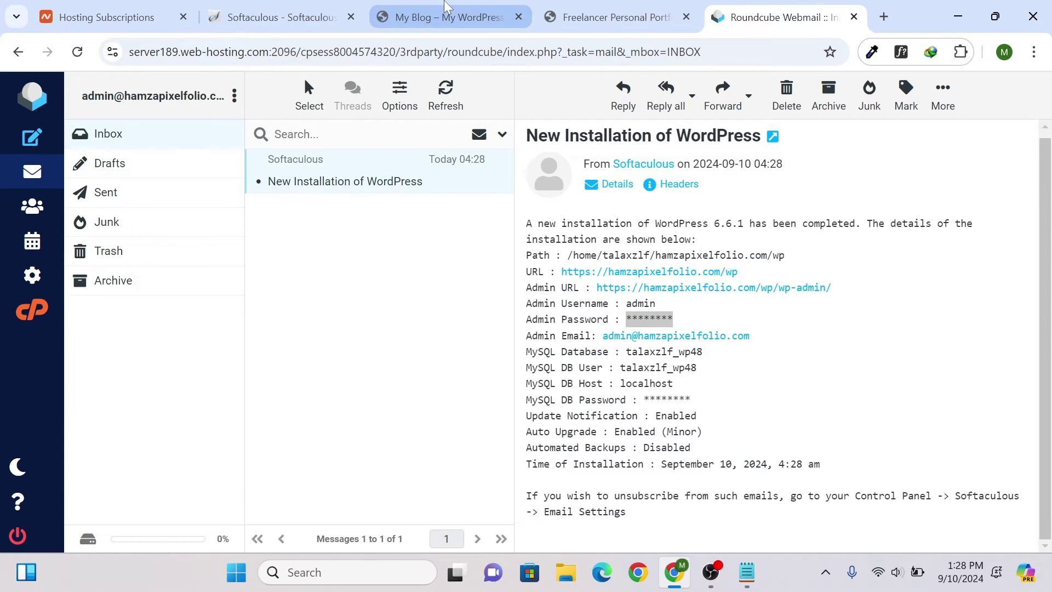
click(280, 17)
- Load the WordPress admin login page by appending wp-admin to the site address
click(447, 17)
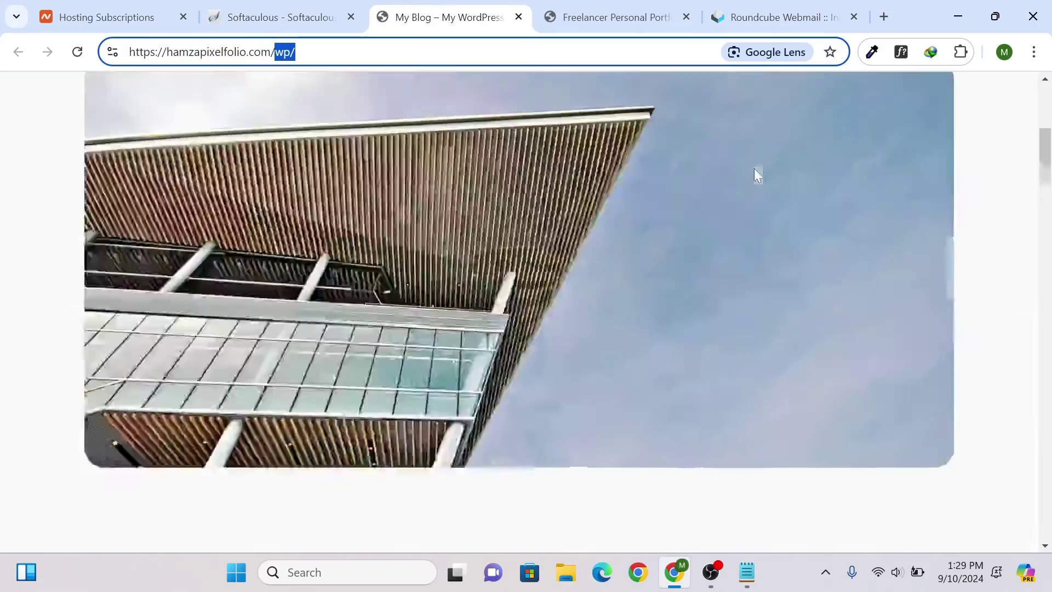
scroll(757, 175, up, 6)
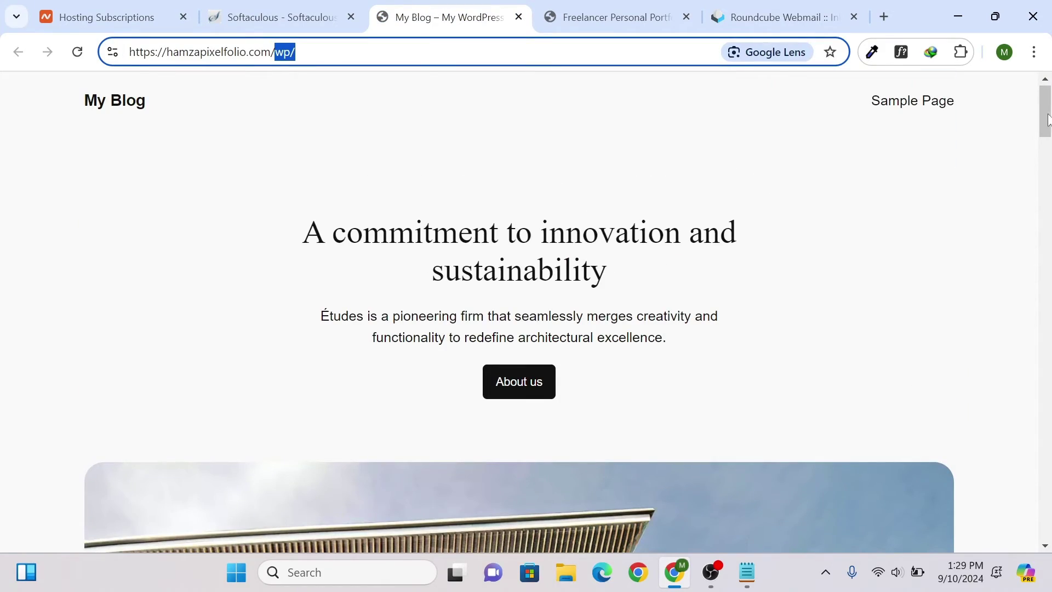
drag(1045, 115, 1048, 358)
click(335, 7)
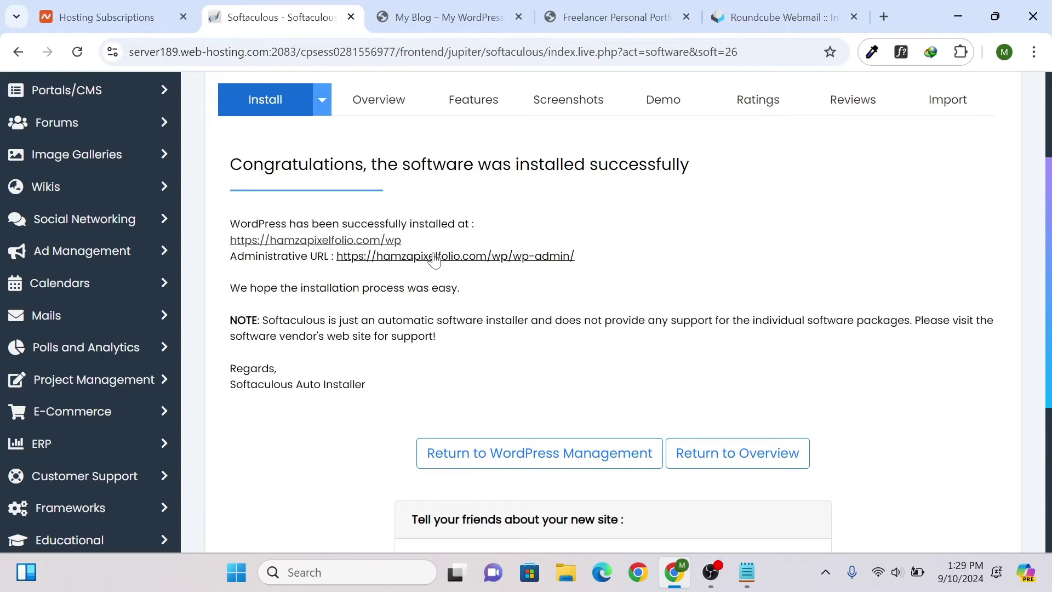
drag(230, 256, 318, 256)
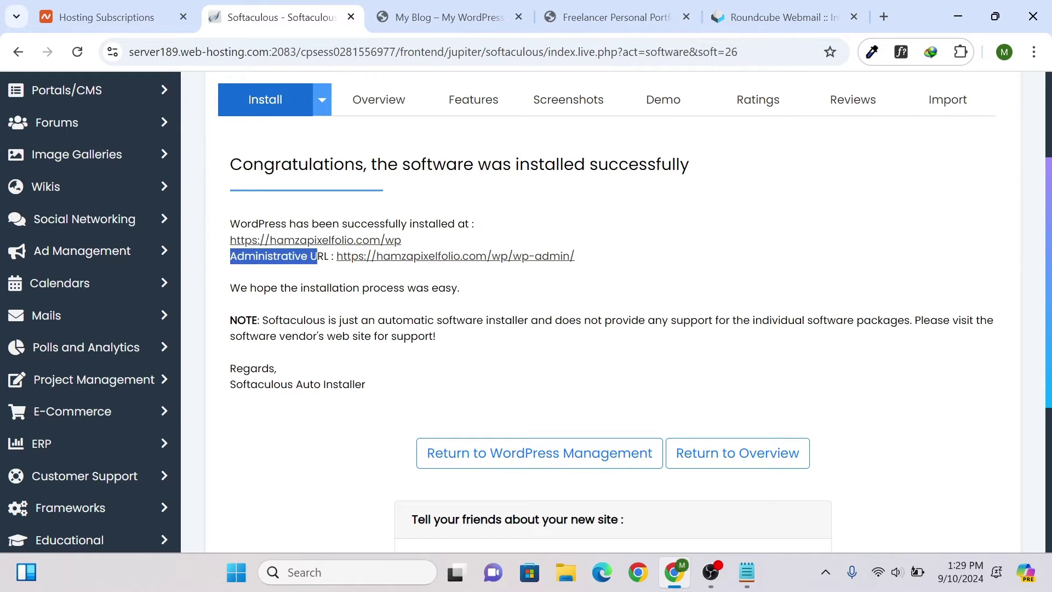
click(449, 17)
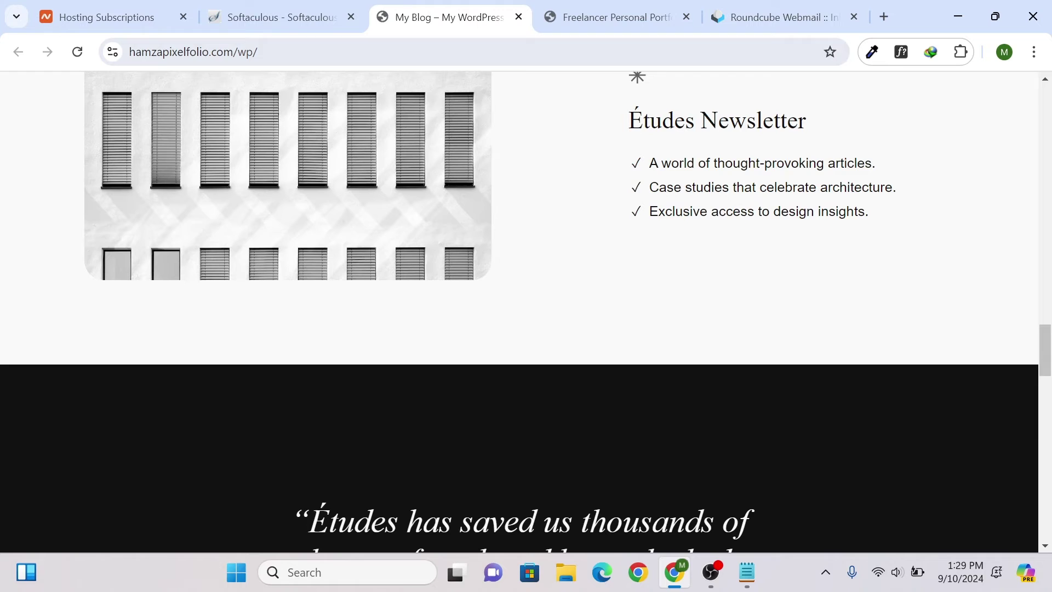
click(428, 52)
click(296, 51)
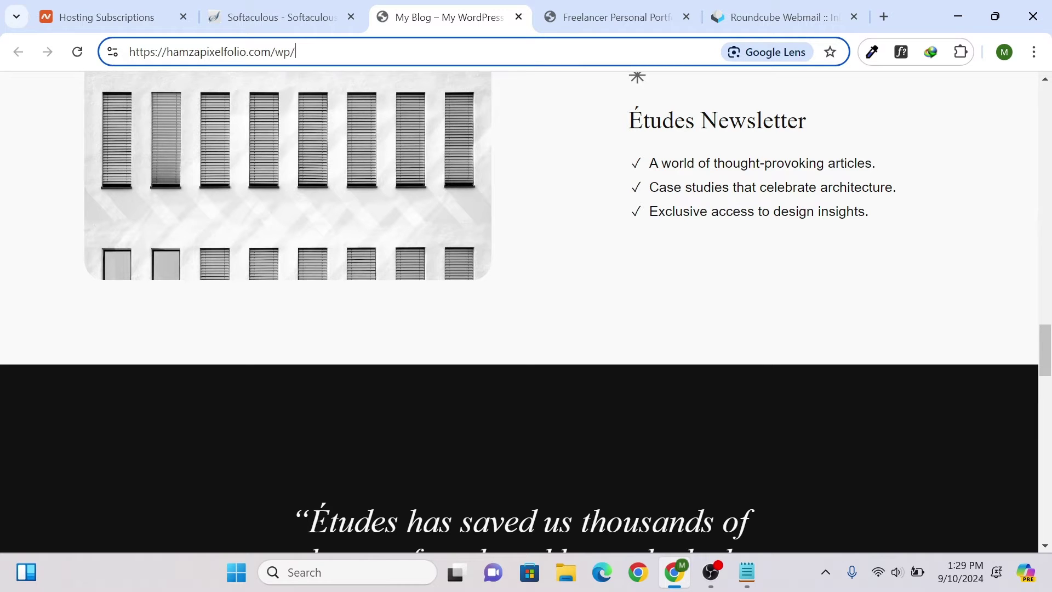
text(wp-admin)
key(Return)
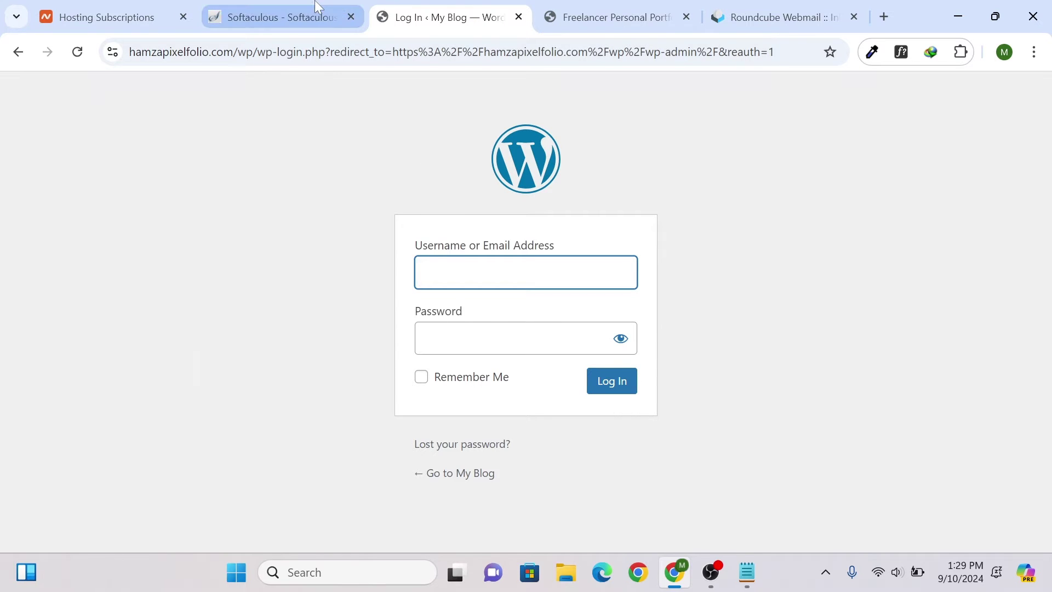
- Close the Softaculous installer tab and try submitting the empty login form
click(310, 15)
click(437, 15)
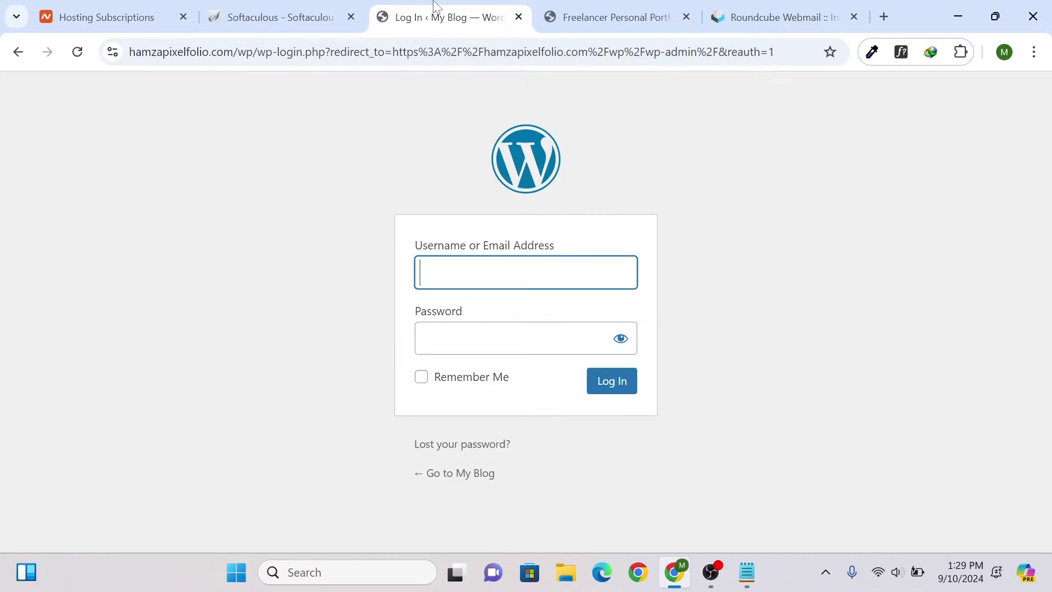
key(Return)
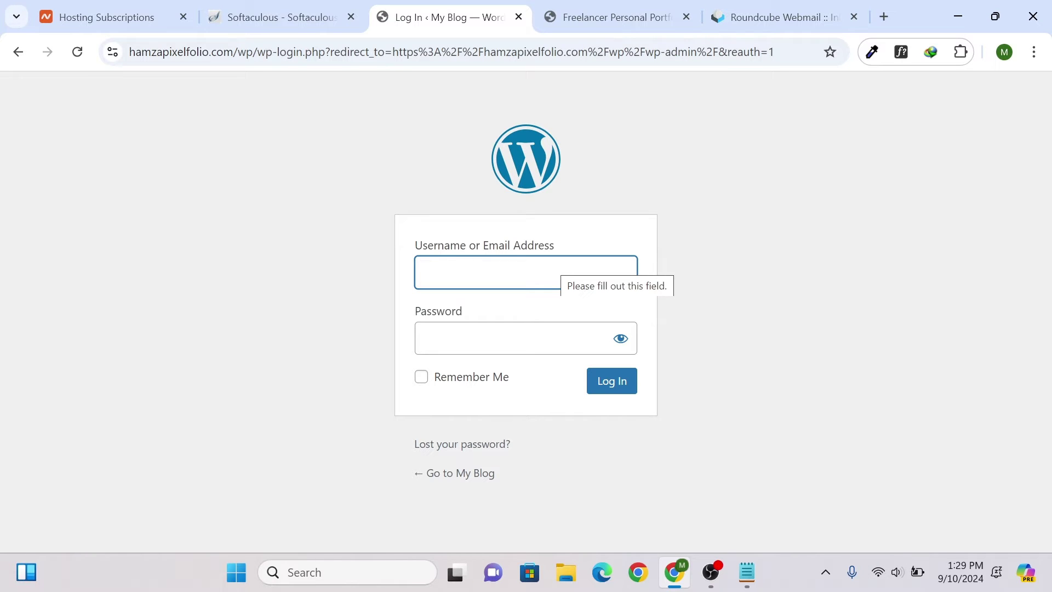
click(351, 16)
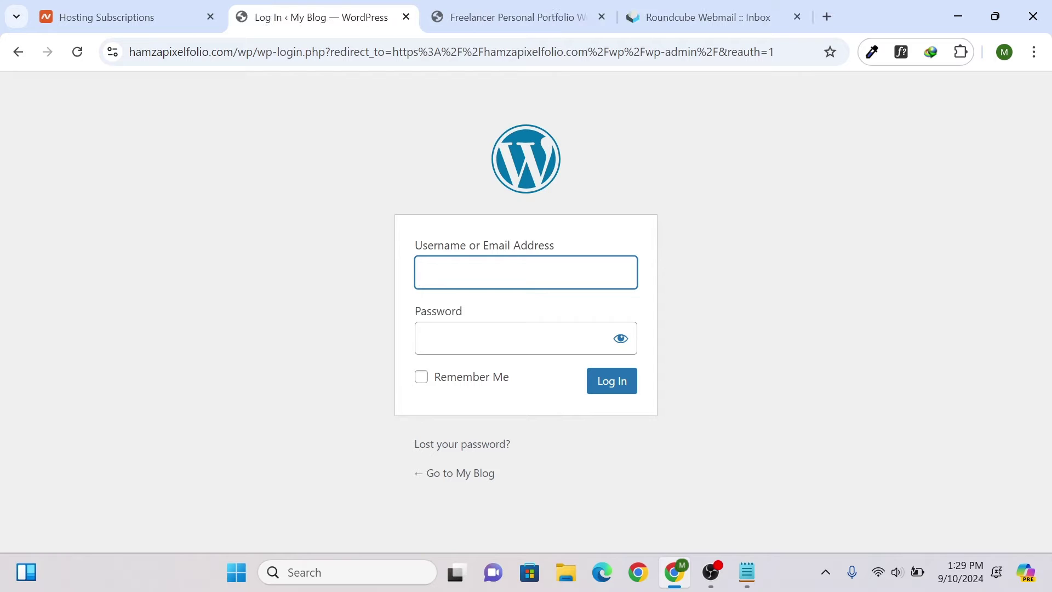
key(Return)
mouse_move(181, 7)
- Log in with the username and password copied from the Notepad credentials notes
click(747, 572)
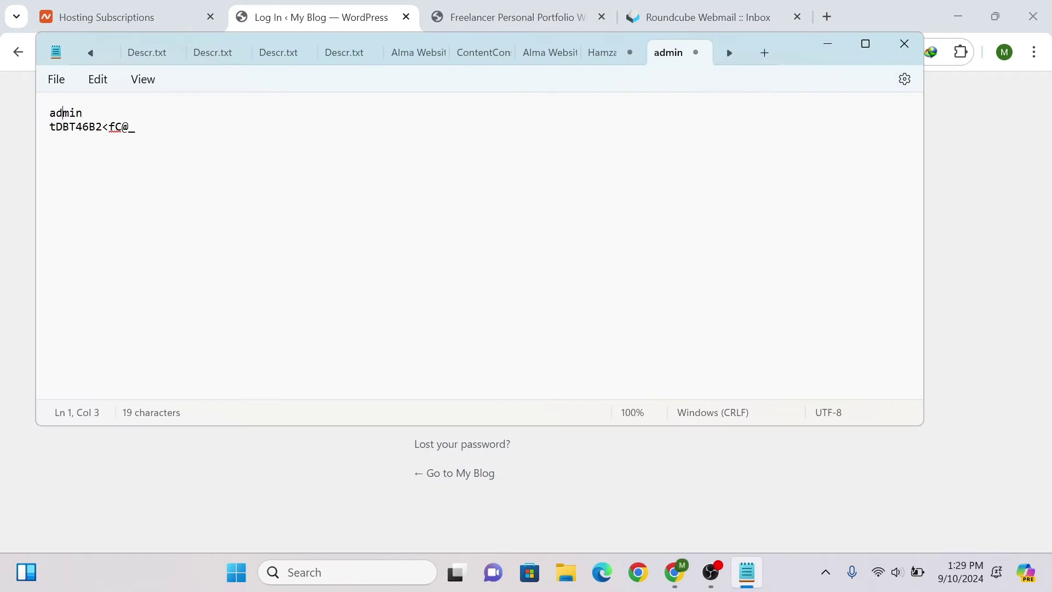
double_click(63, 113)
key(ctrl+c)
click(675, 572)
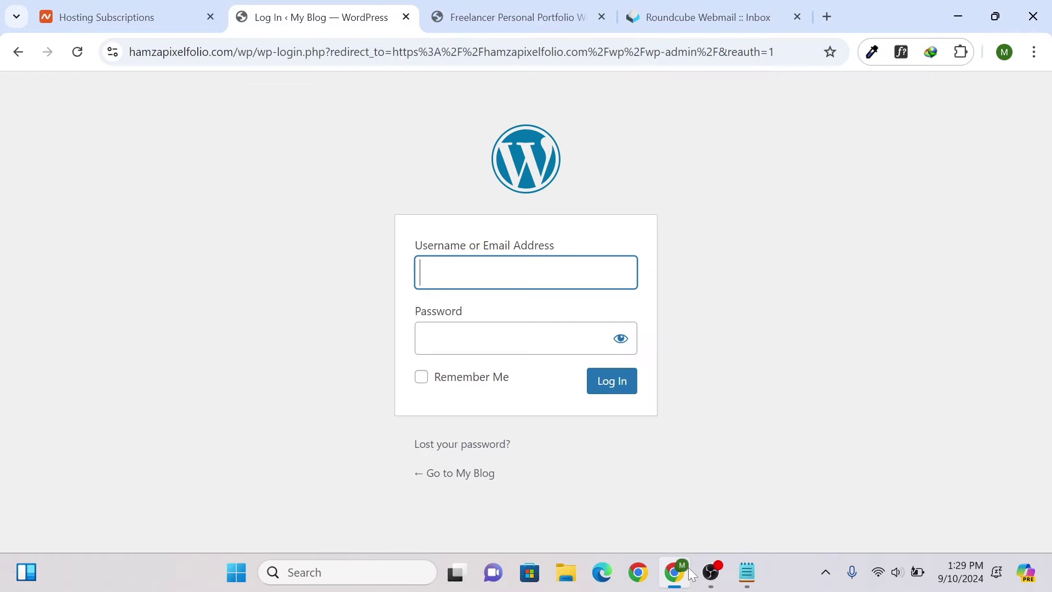
key(ctrl+v)
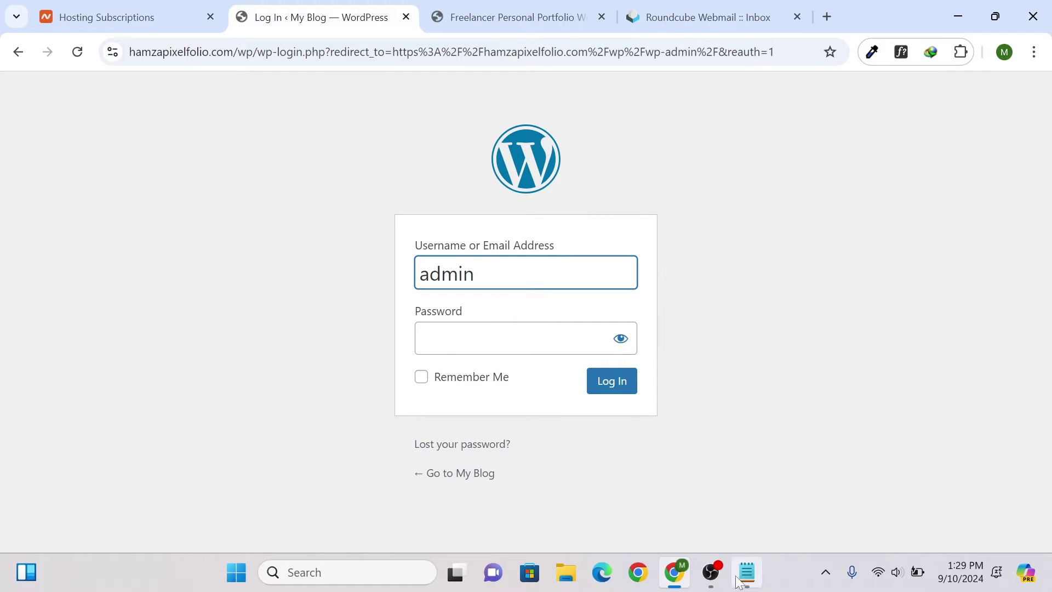
click(747, 572)
drag(159, 143, 51, 133)
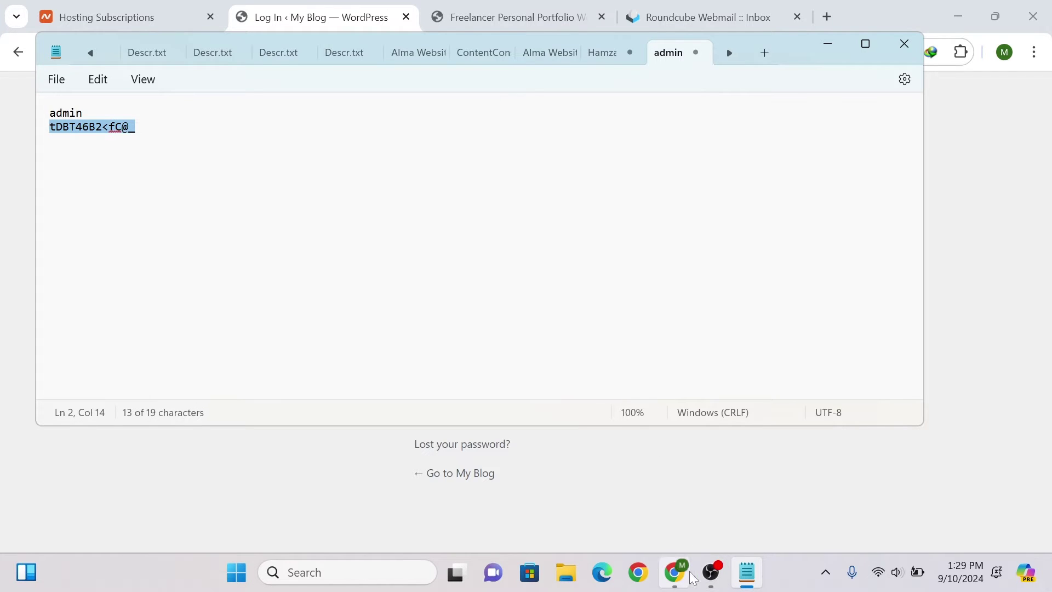
click(828, 44)
click(453, 347)
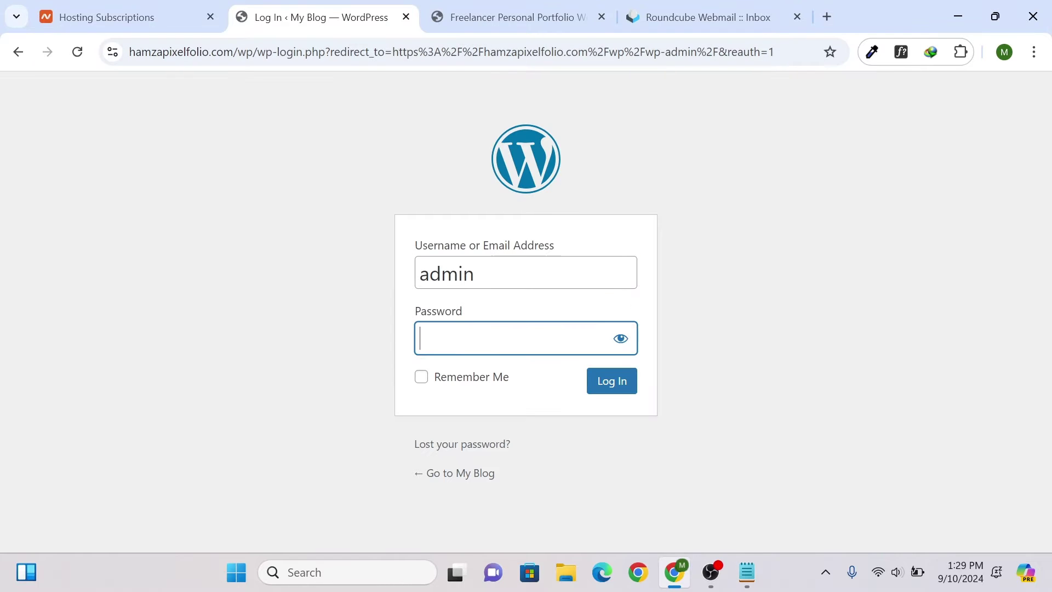
key(ctrl+v)
click(605, 383)
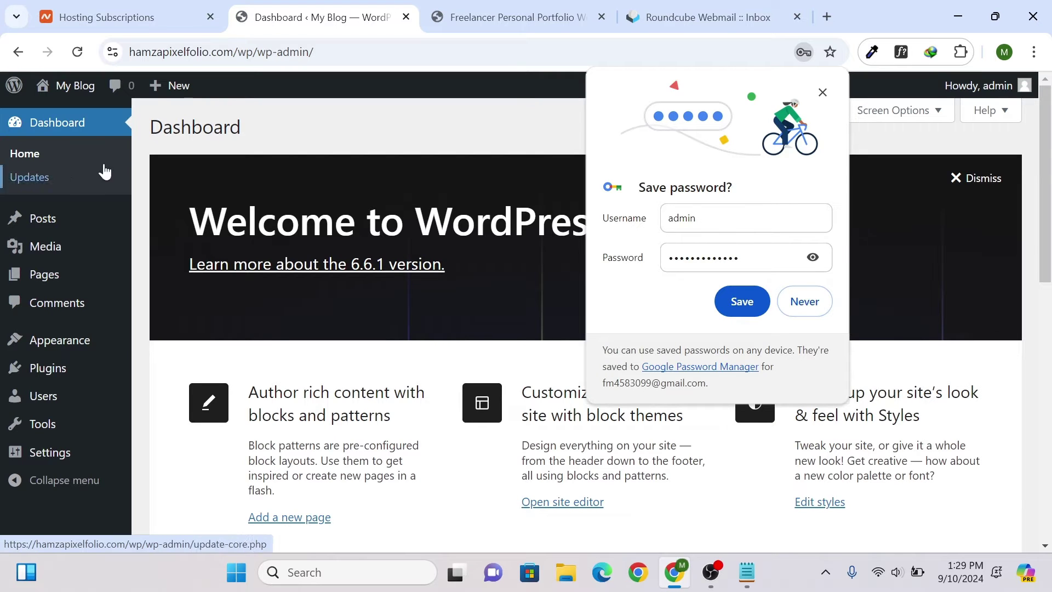
- Save the login in the browser's password manager and open Appearance > Themes > Add New Theme
click(718, 303)
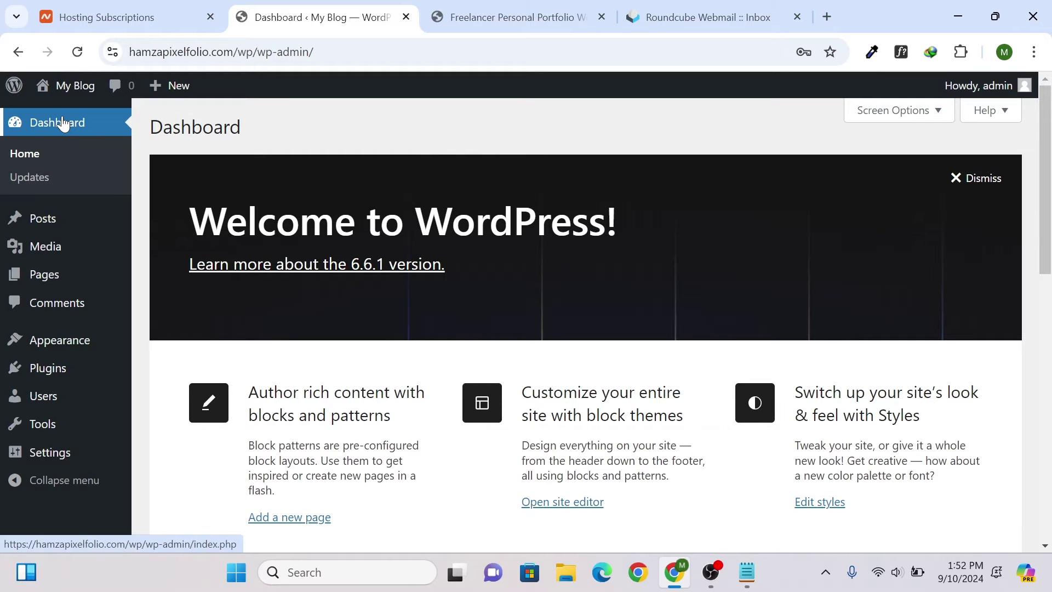
mouse_move(51, 247)
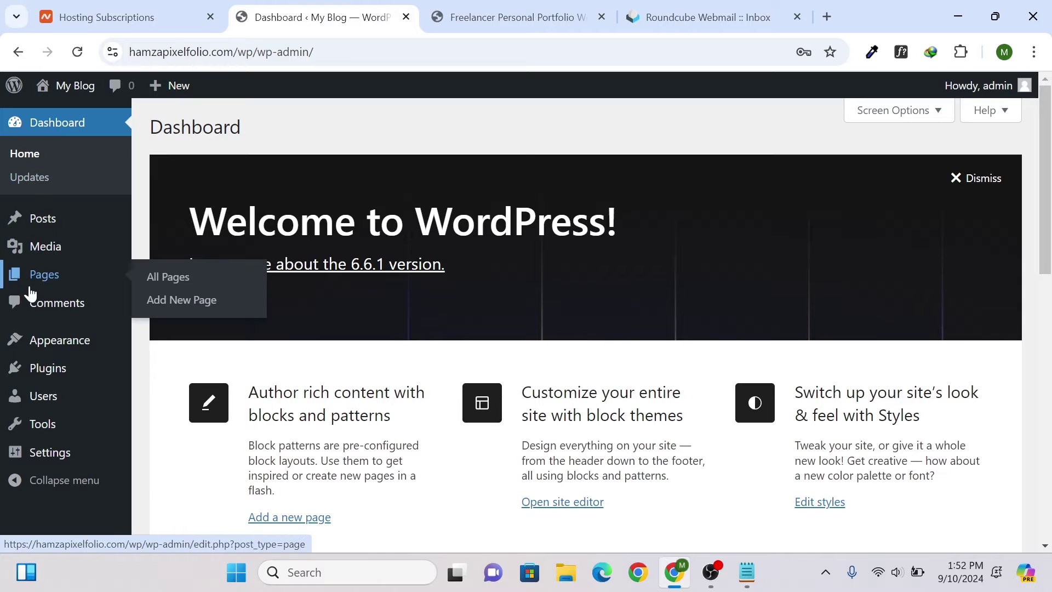
mouse_move(42, 346)
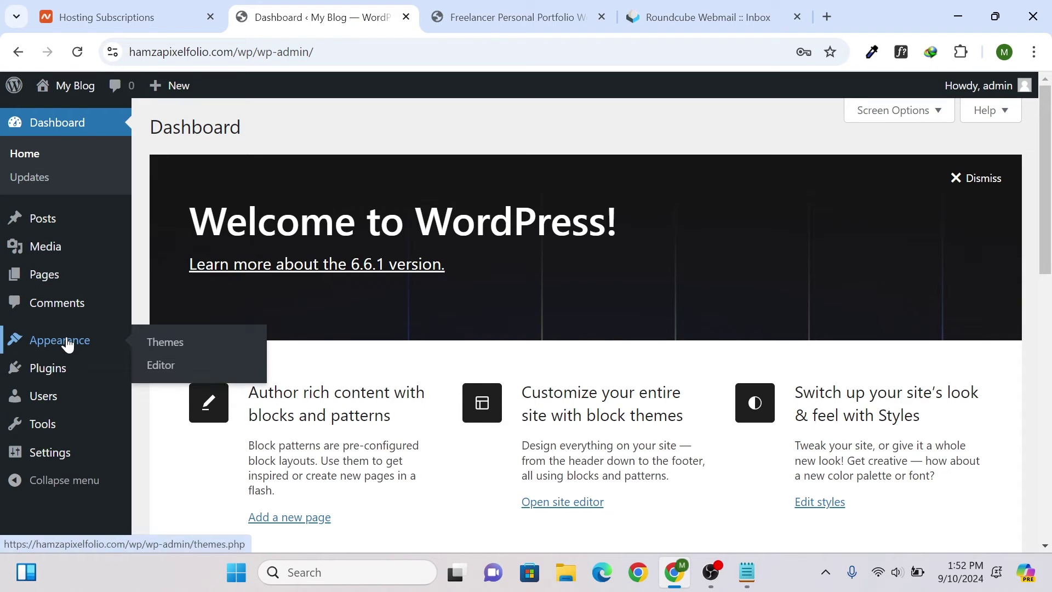
click(172, 350)
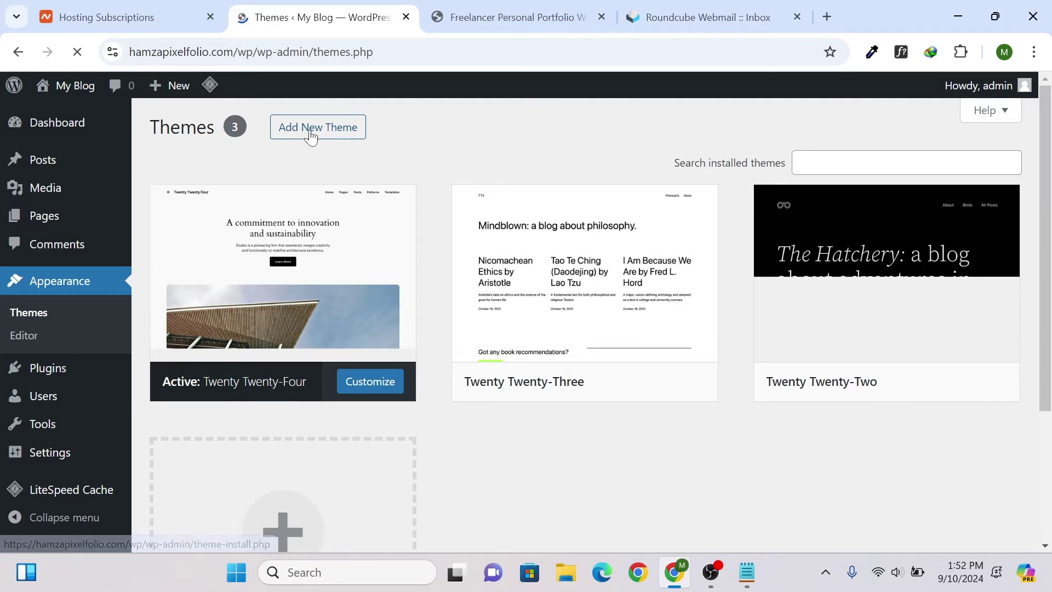
click(311, 128)
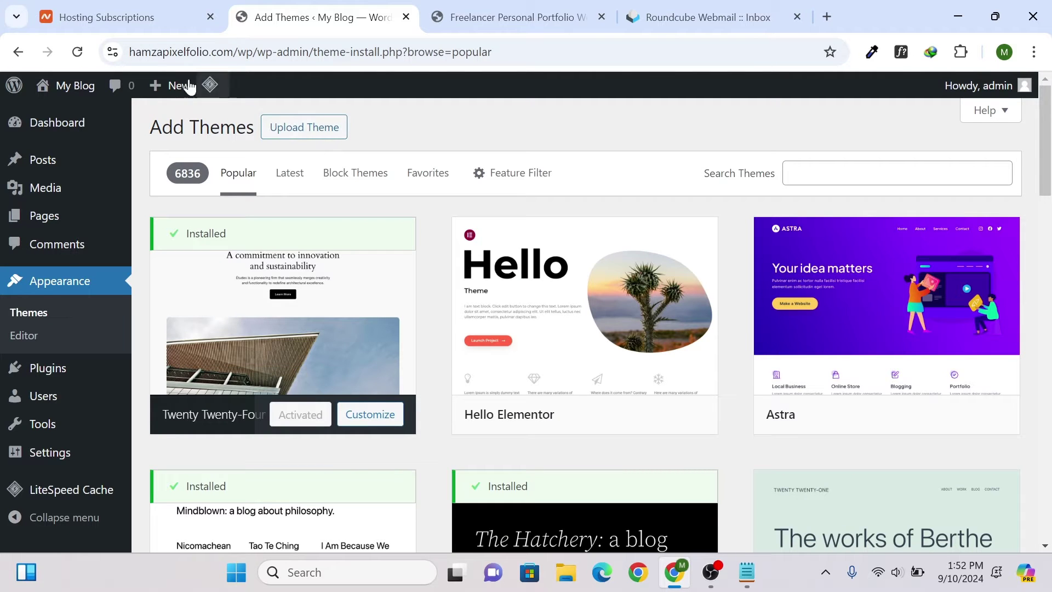
- Open the site's front page in a second browser tab
mouse_move(71, 86)
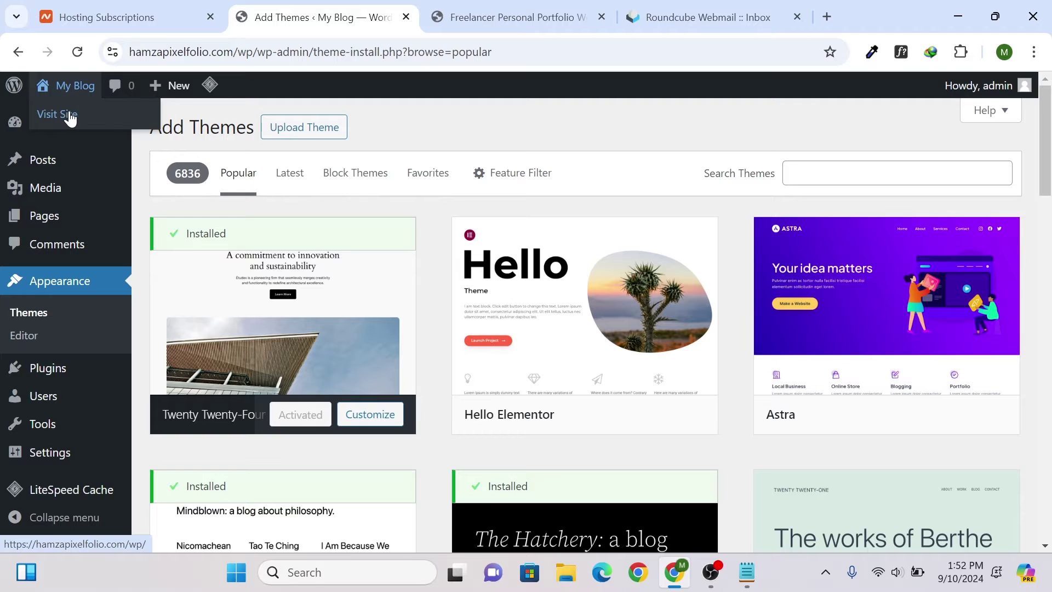
middle_click(69, 114)
click(404, 6)
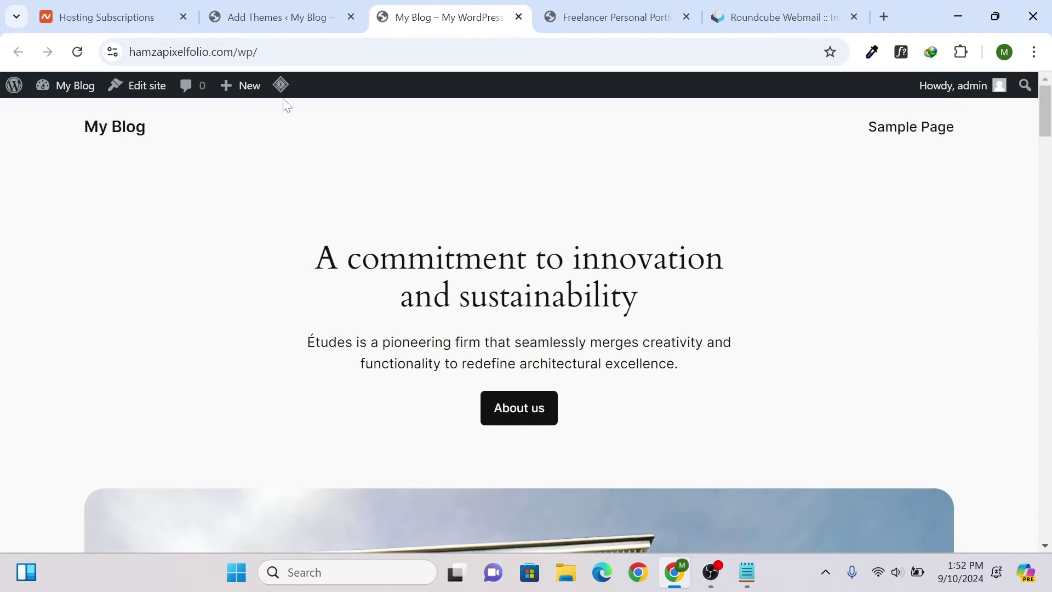
mouse_move(1042, 102)
mouse_down()
mouse_move(1048, 408)
mouse_move(1045, 104)
mouse_up()
click(226, 8)
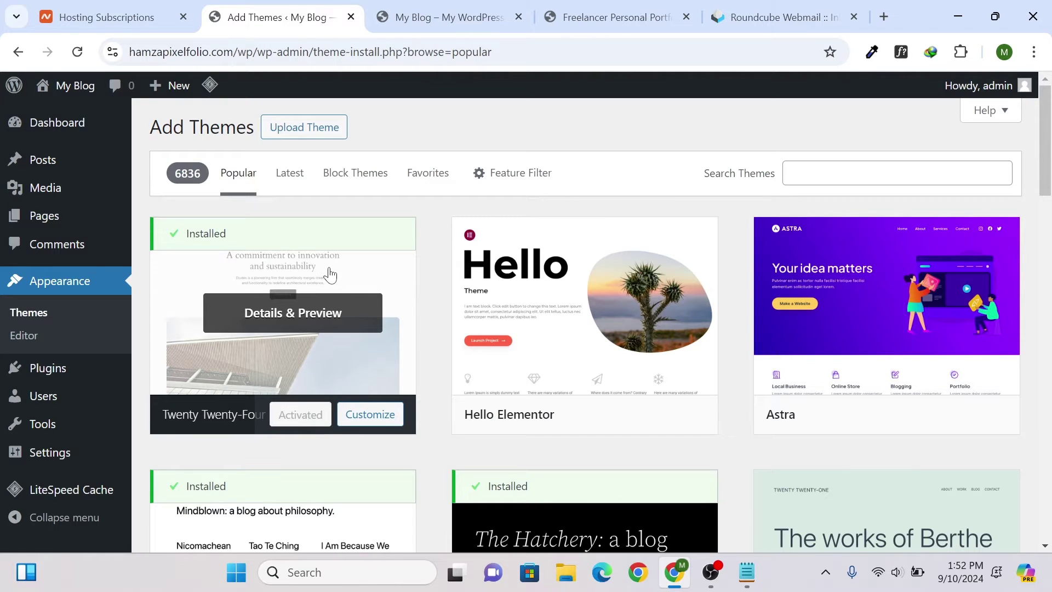
- Install and activate the Astra theme from its Details & Preview
click(898, 303)
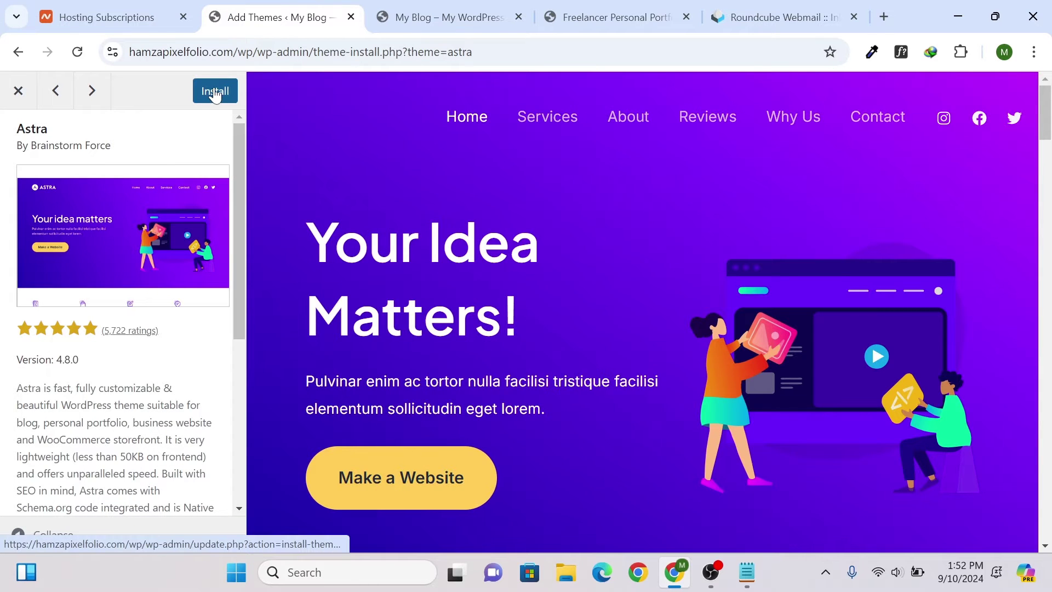
click(215, 93)
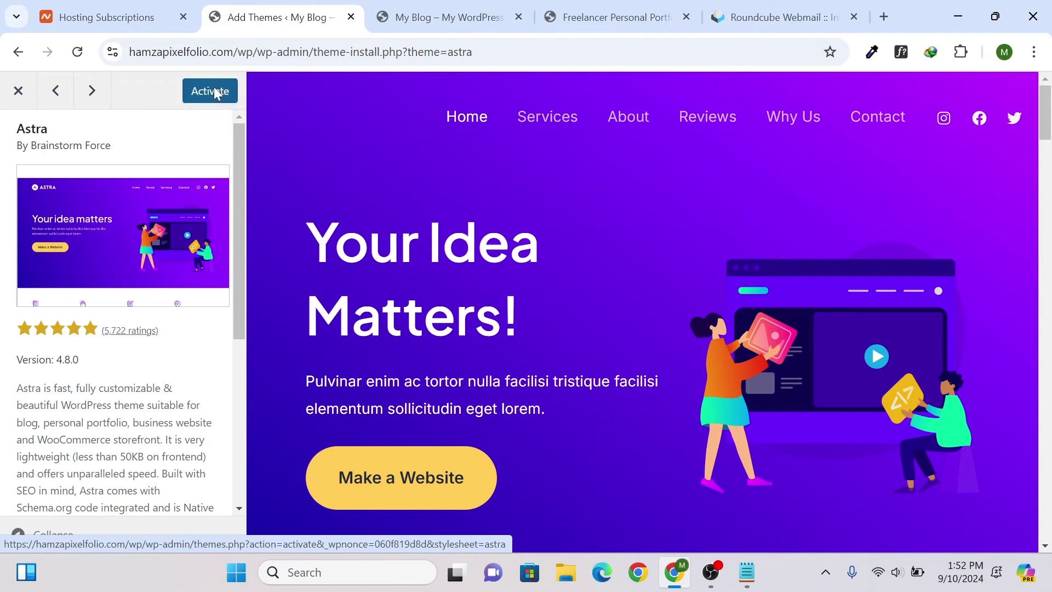
click(215, 94)
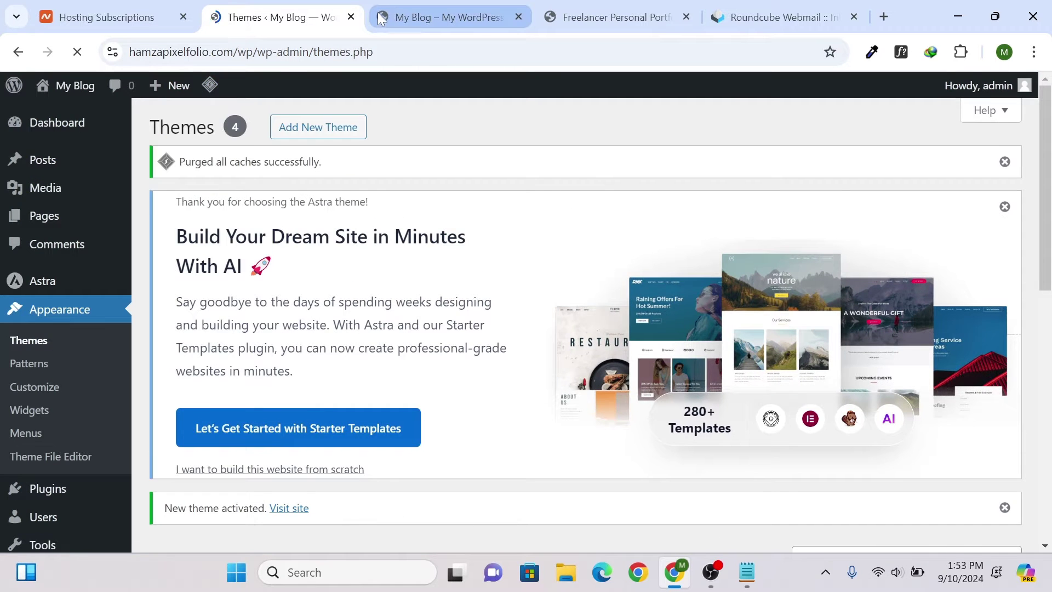
- Reload the front page to see the Astra layout, then return to the Themes admin page
click(382, 18)
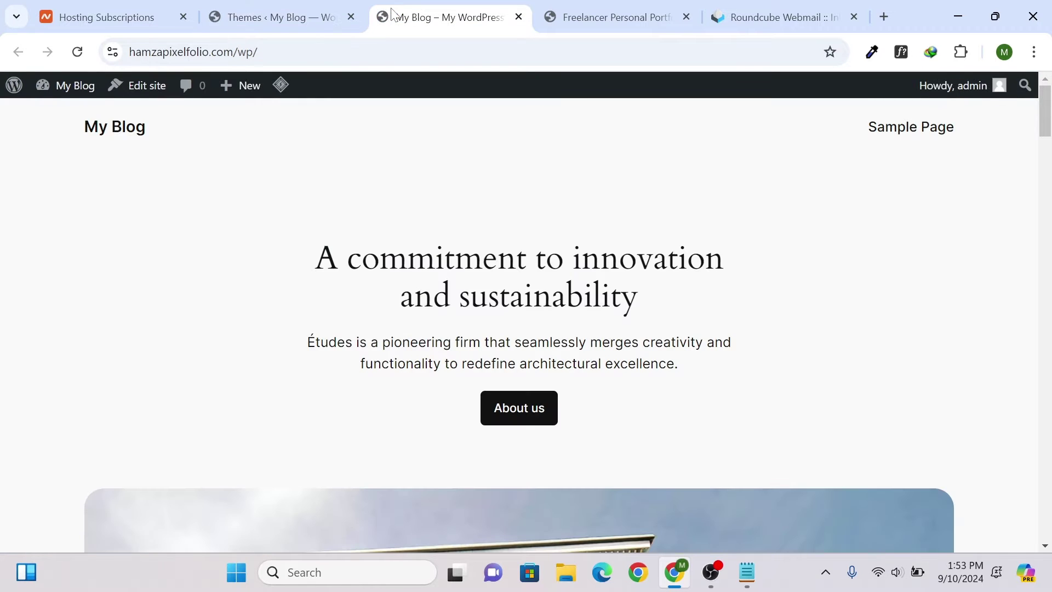
key(F5)
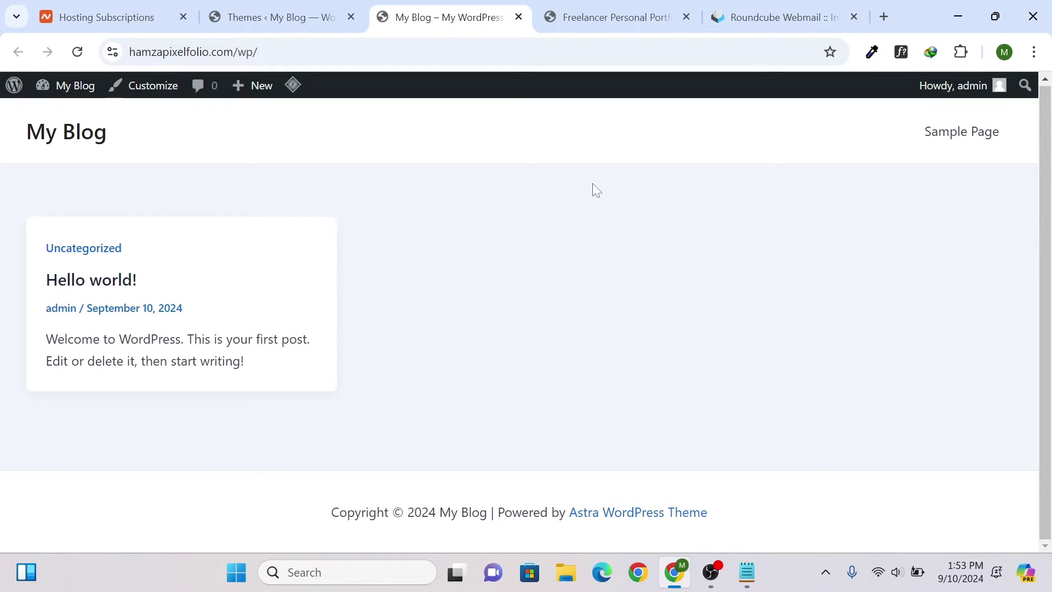
click(317, 7)
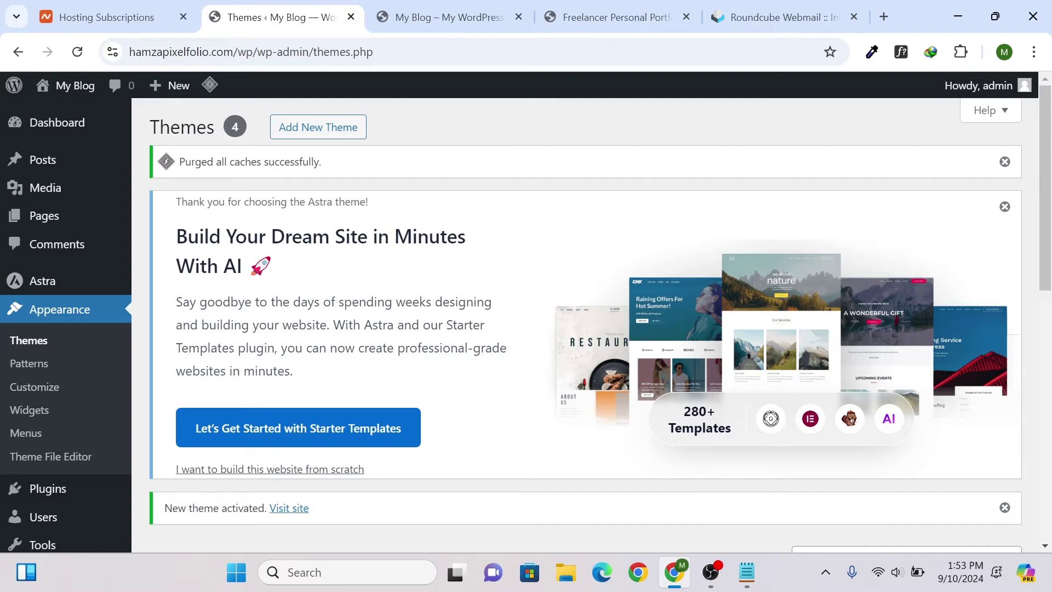
scroll(110, 188, down, 4)
scroll(109, 263, up, 4)
- Launch Starter Templates and choose AI Website Builder from the page-builder dropdown
click(350, 438)
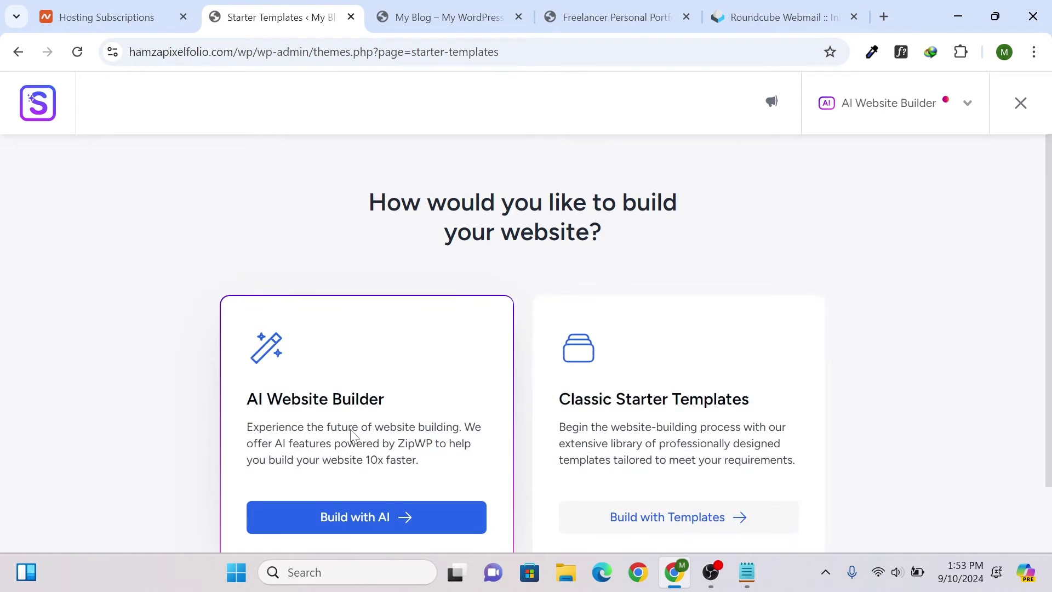
scroll(364, 387, down, 2)
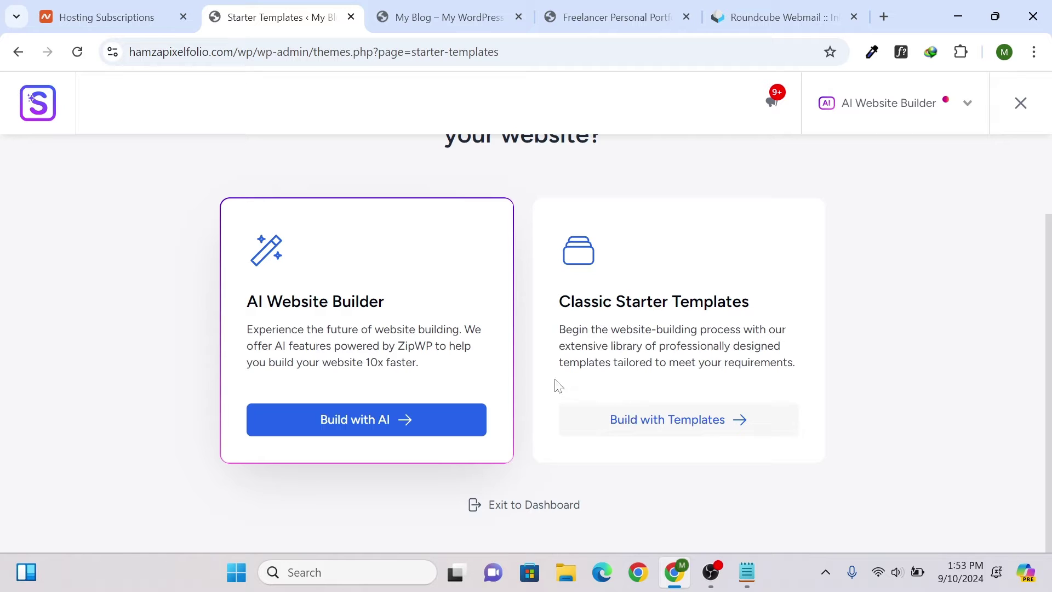
drag(246, 310, 385, 309)
click(899, 104)
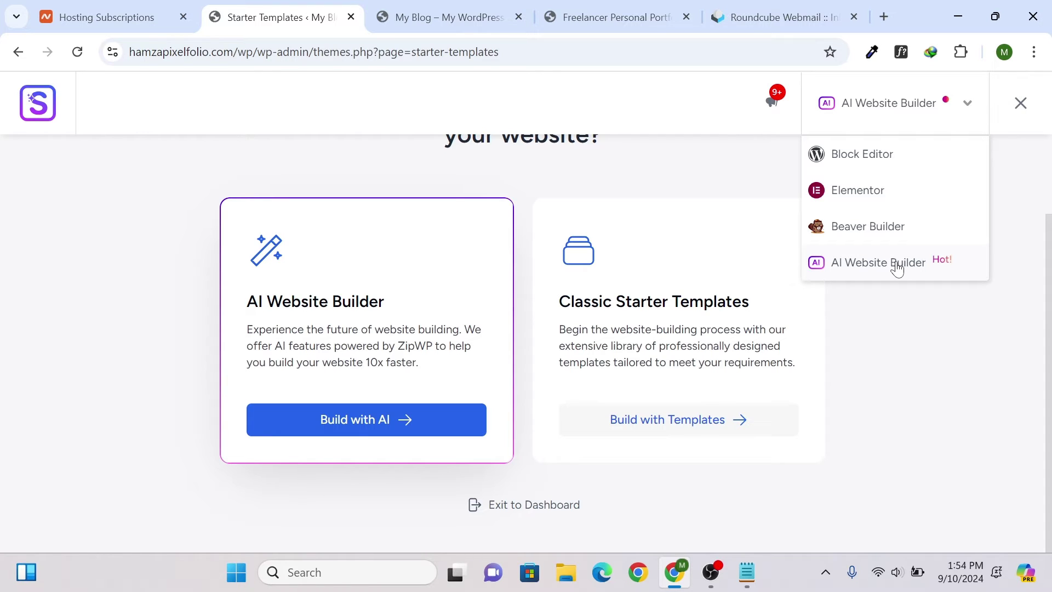
click(897, 265)
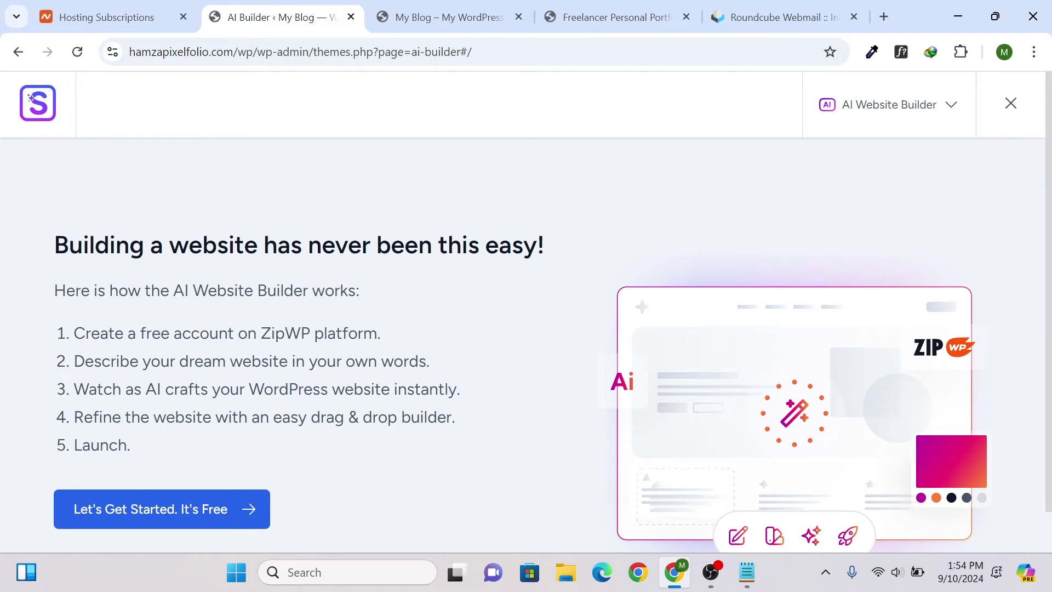
- Review the AI builder's how-it-works steps and start with 'Let's Get Started. It's Free'
scroll(526, 311, down, 1)
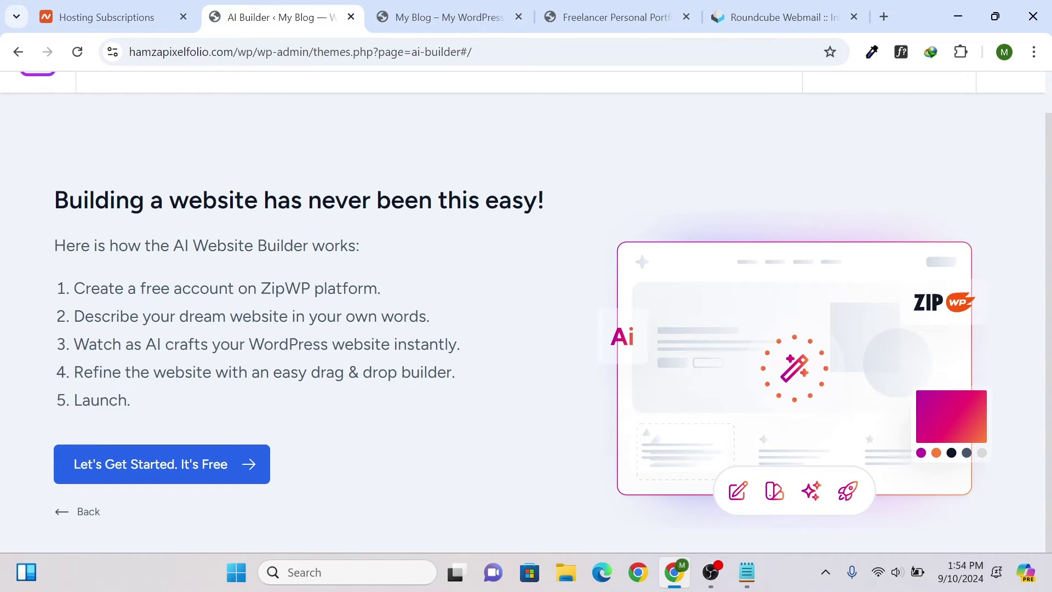
drag(55, 200, 230, 346)
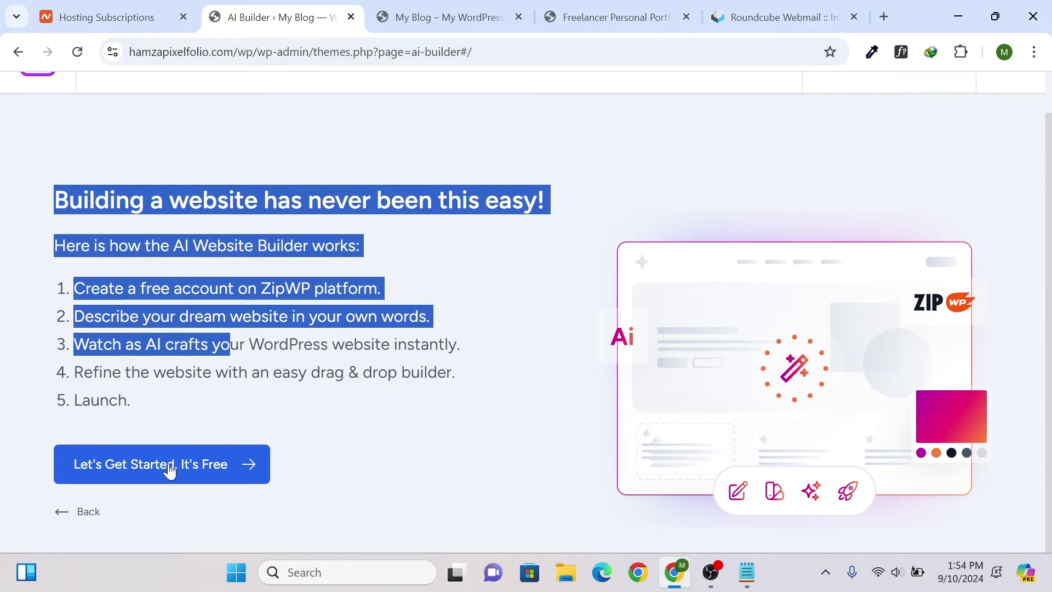
click(202, 465)
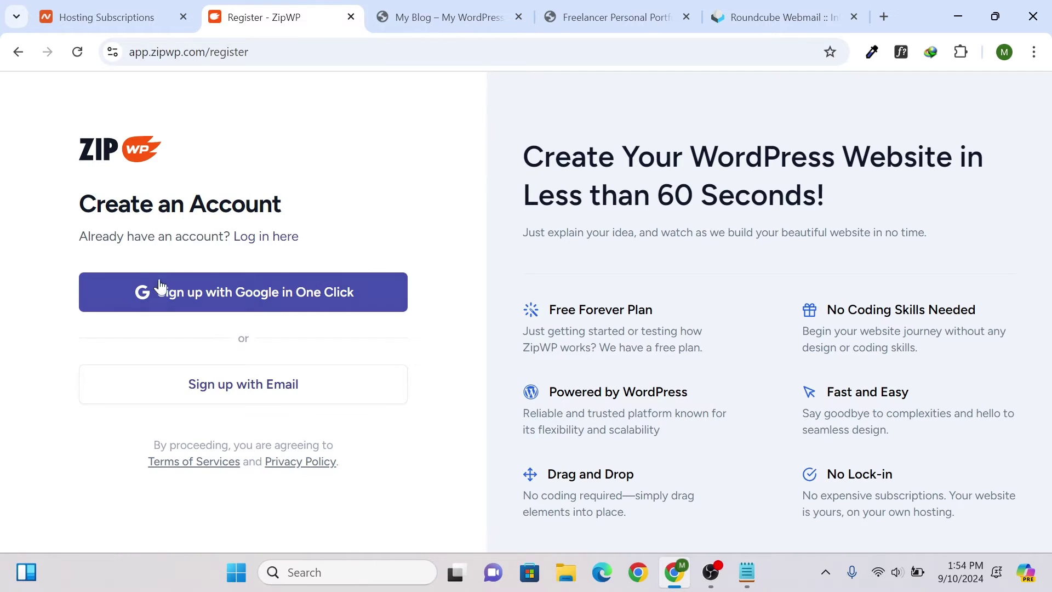
- Sign up to ZipWP with a Google account
click(284, 307)
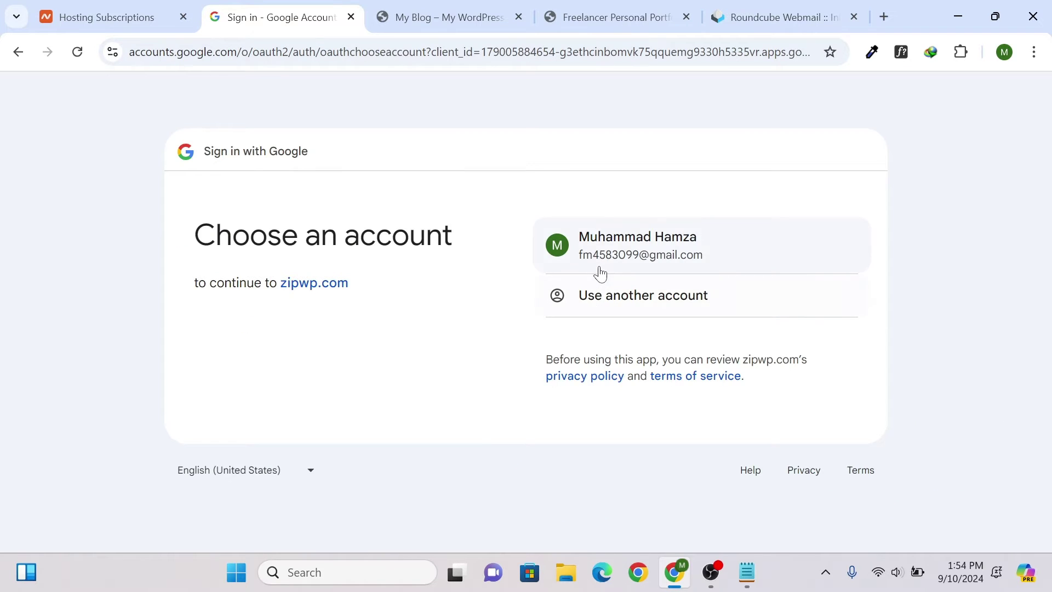
click(601, 250)
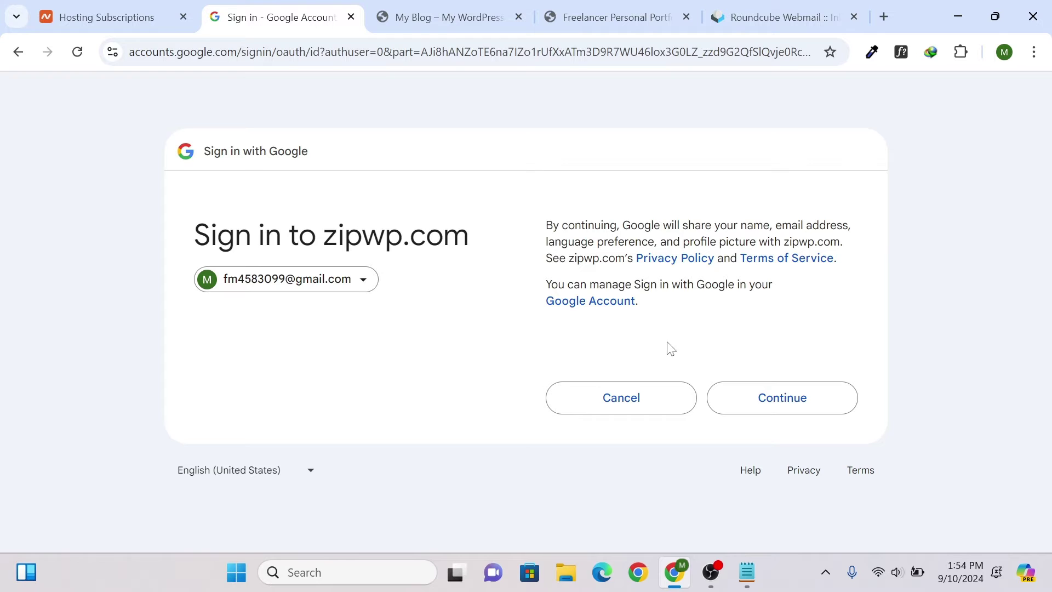
click(818, 397)
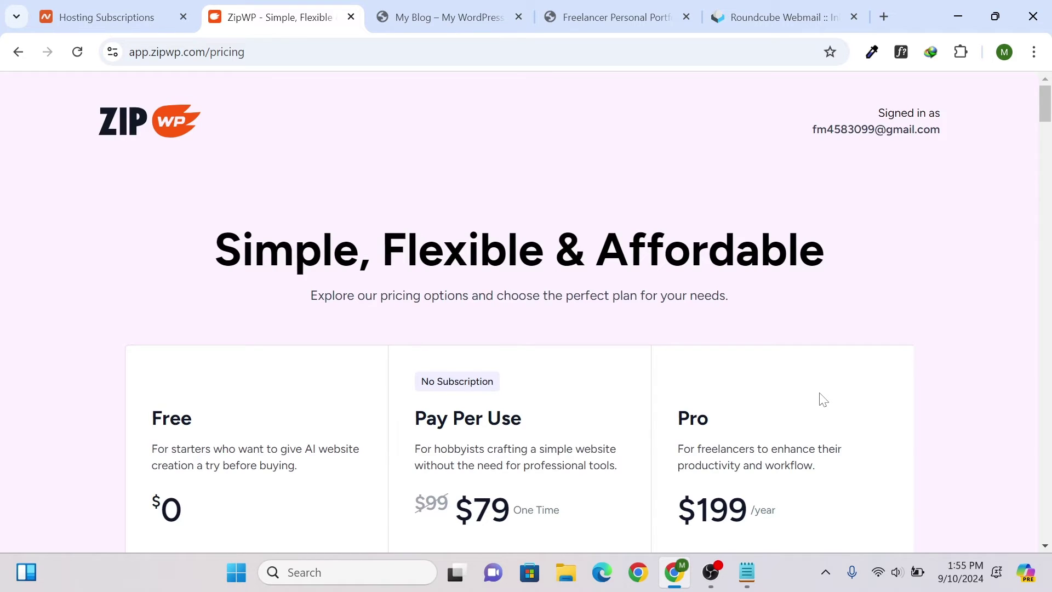
- Choose the Free ZipWP plan and authorize it to connect to hamzapixelfolio.com
scroll(275, 444, down, 12)
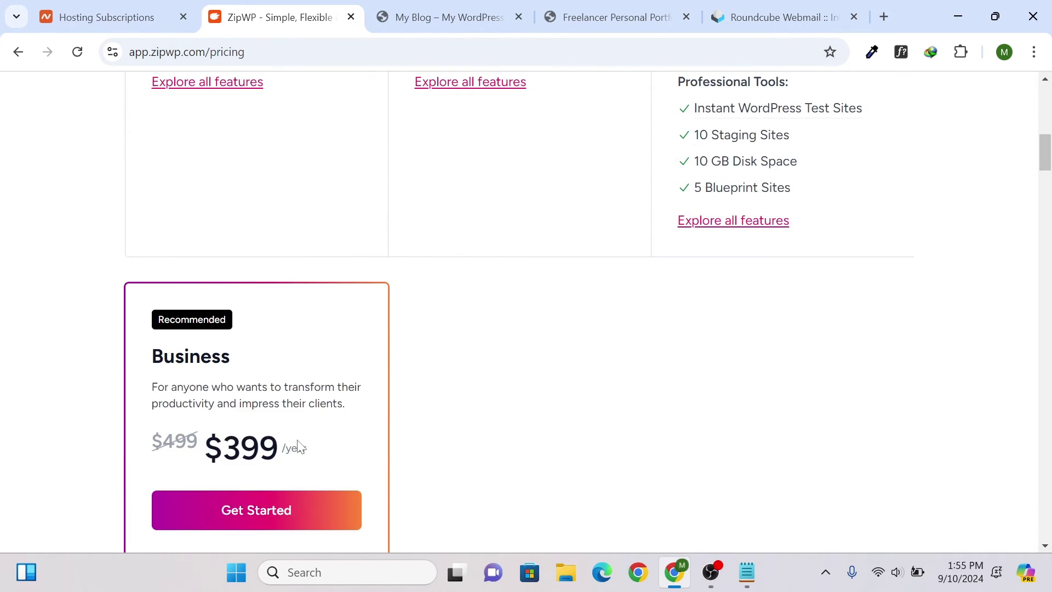
scroll(302, 438, up, 8)
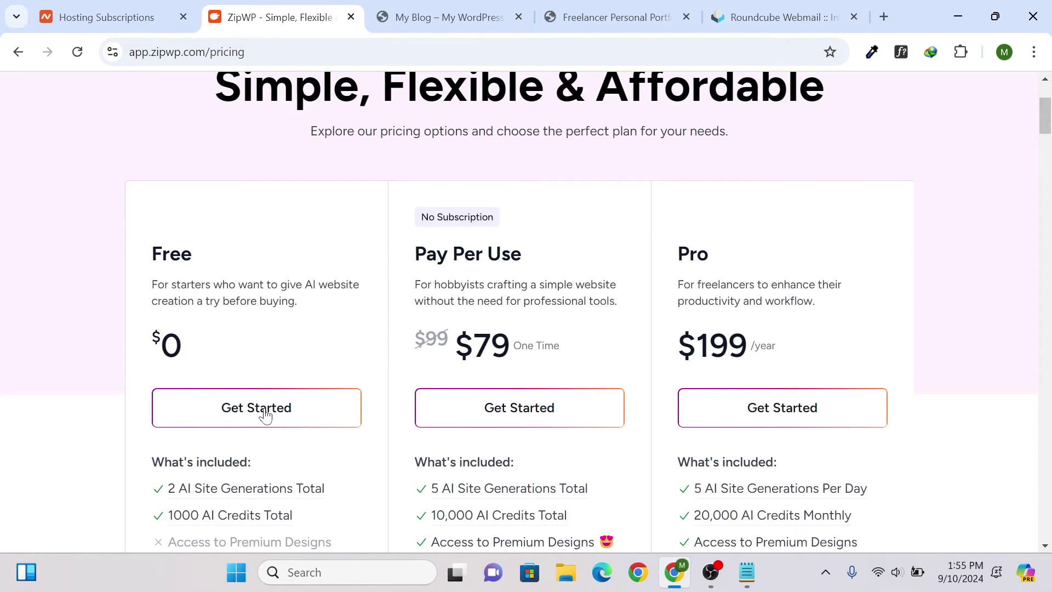
scroll(235, 468, down, 3)
mouse_move(274, 336)
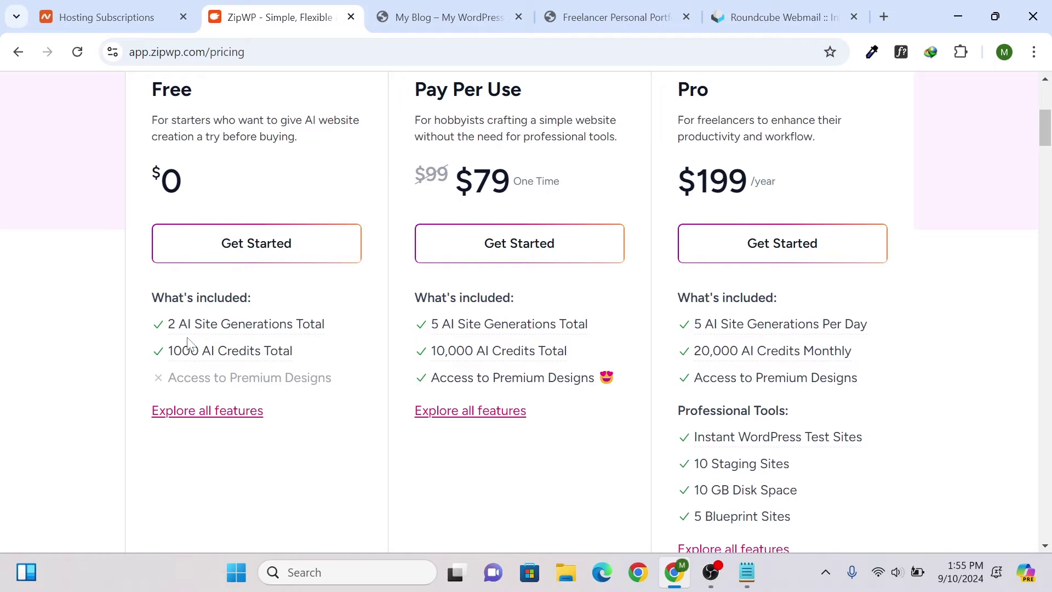
mouse_move(190, 338)
click(235, 243)
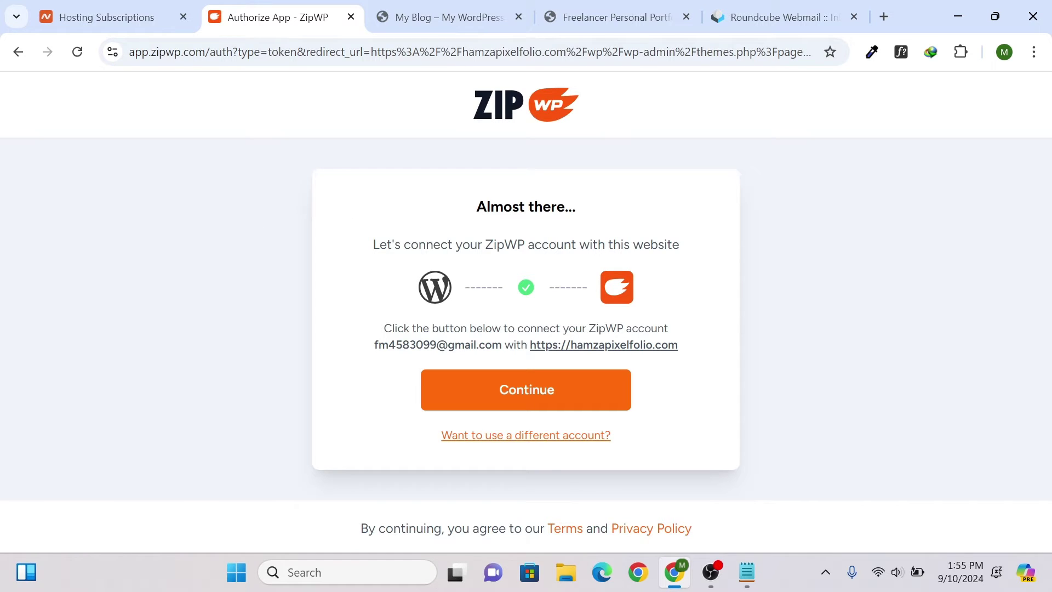
click(523, 404)
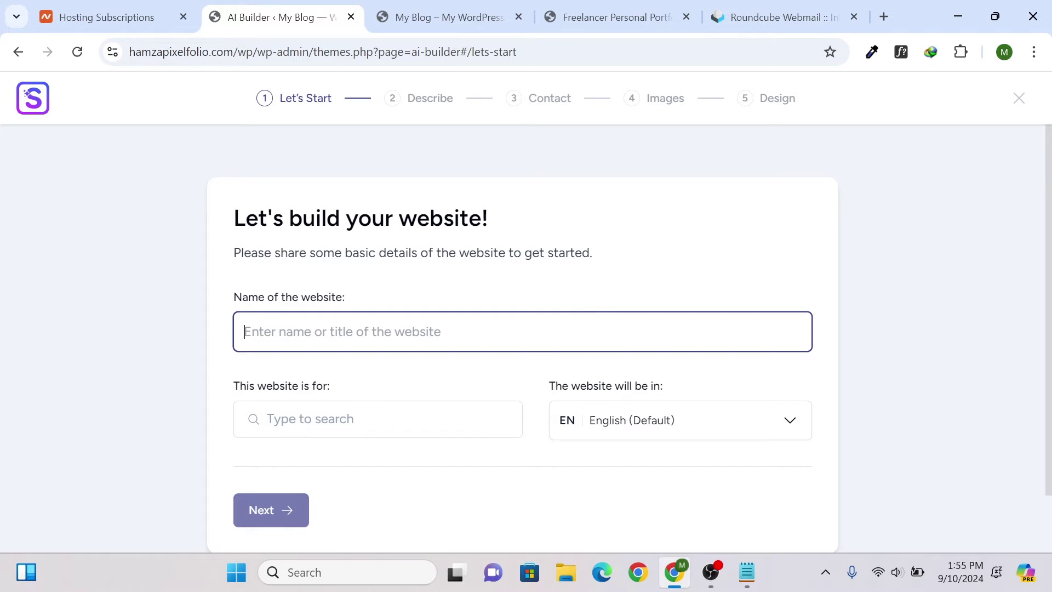
- Name the site 'Personal Portfolio Website'
text(P)
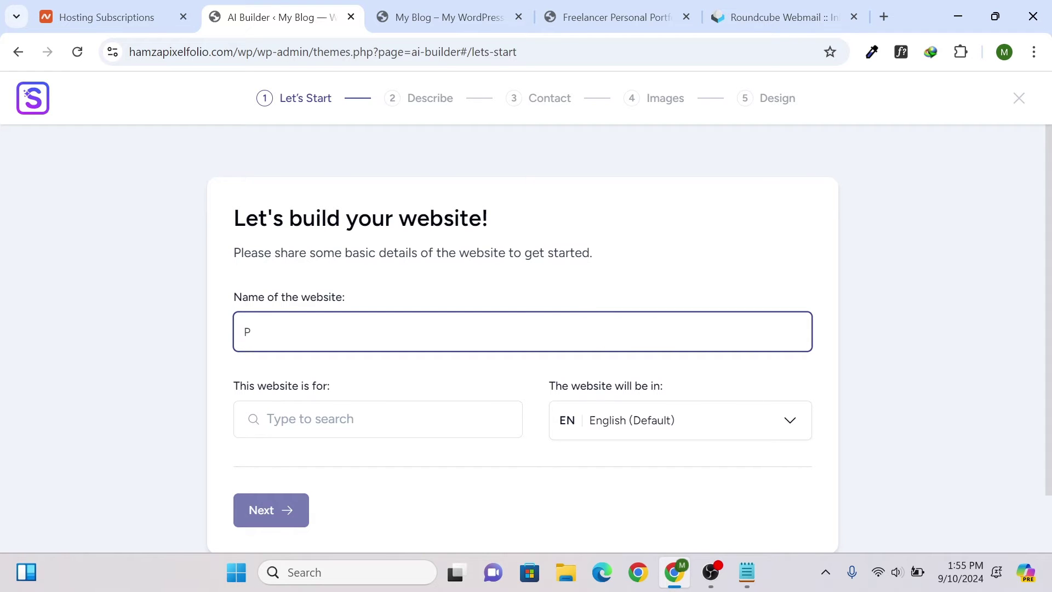
text(ersonal Portfolio Website)
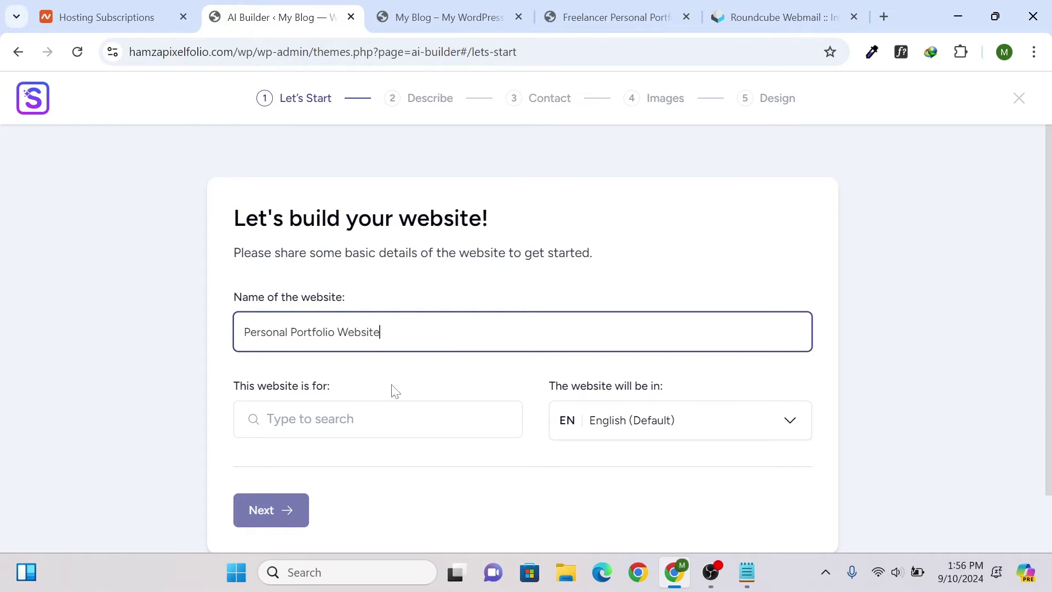
- Set the website category to Agency and continue to the Describe step
scroll(392, 390, down, 1)
click(283, 346)
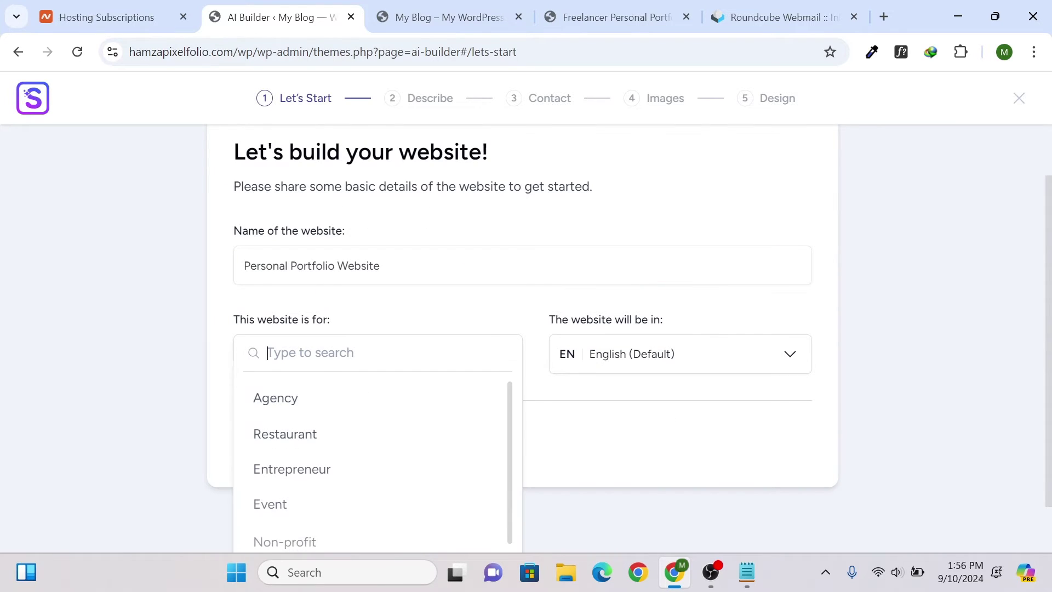
scroll(282, 383, down, 1)
scroll(336, 314, down, 2)
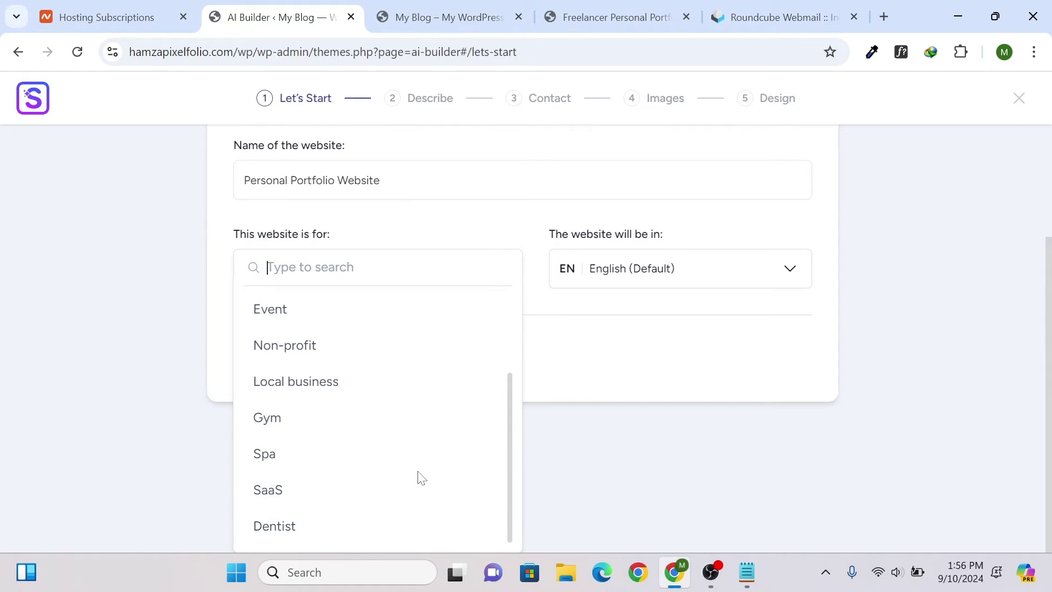
scroll(406, 466, up, 2)
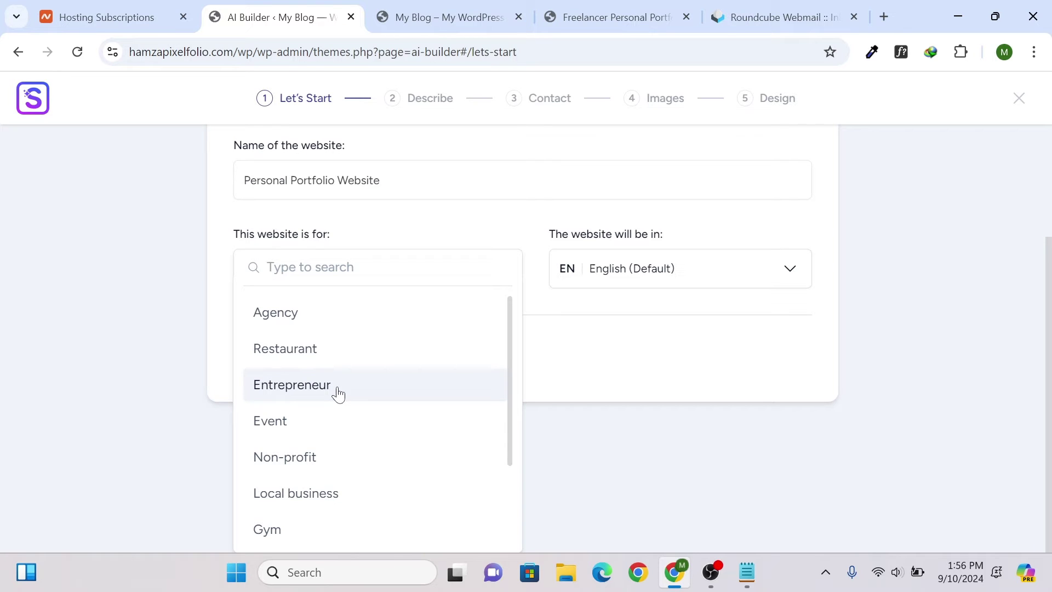
scroll(339, 392, down, 2)
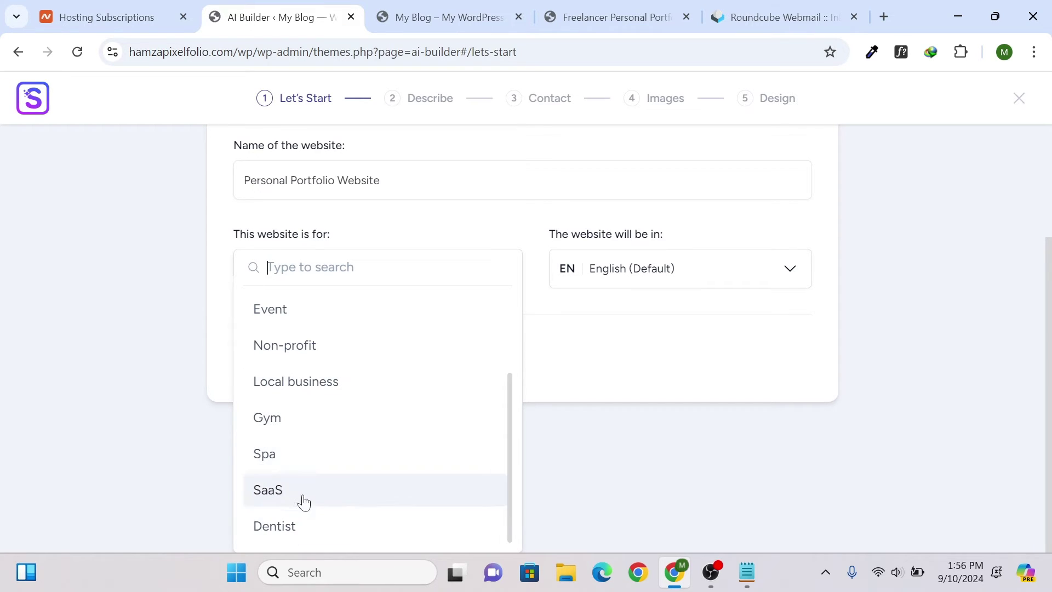
scroll(310, 423, up, 2)
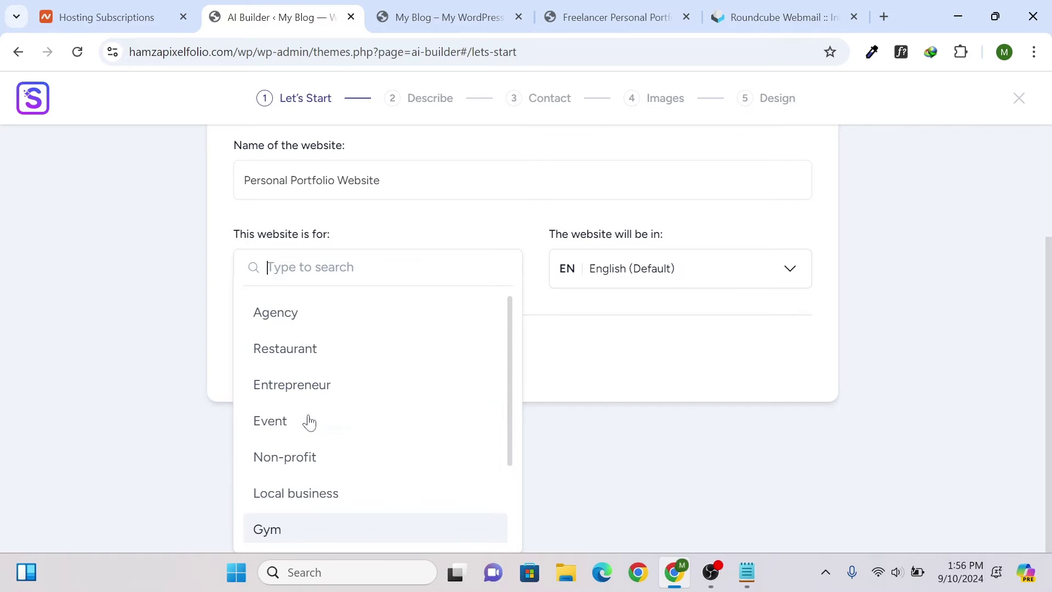
click(339, 310)
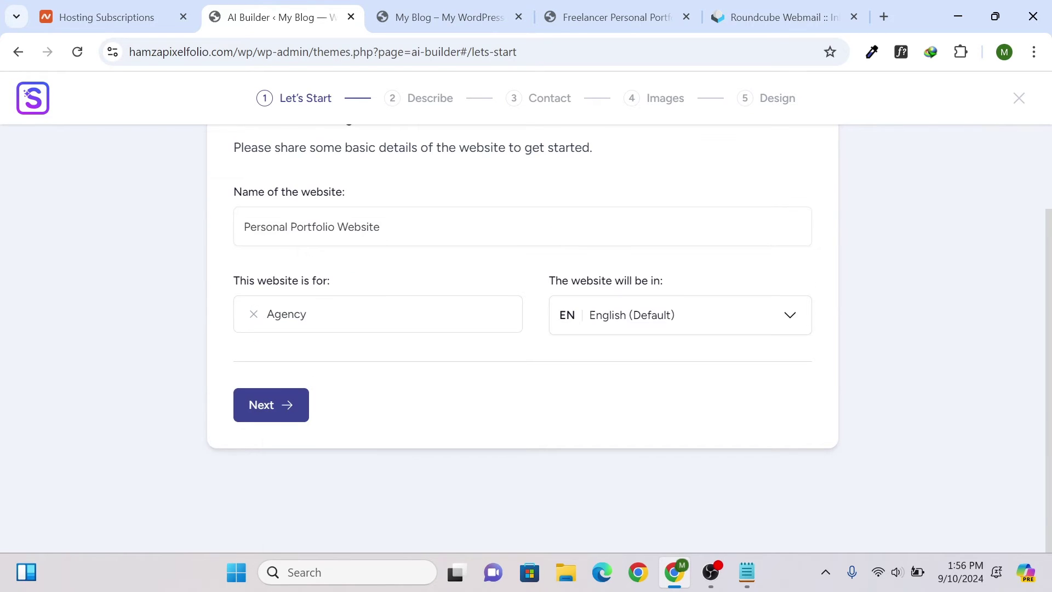
click(271, 409)
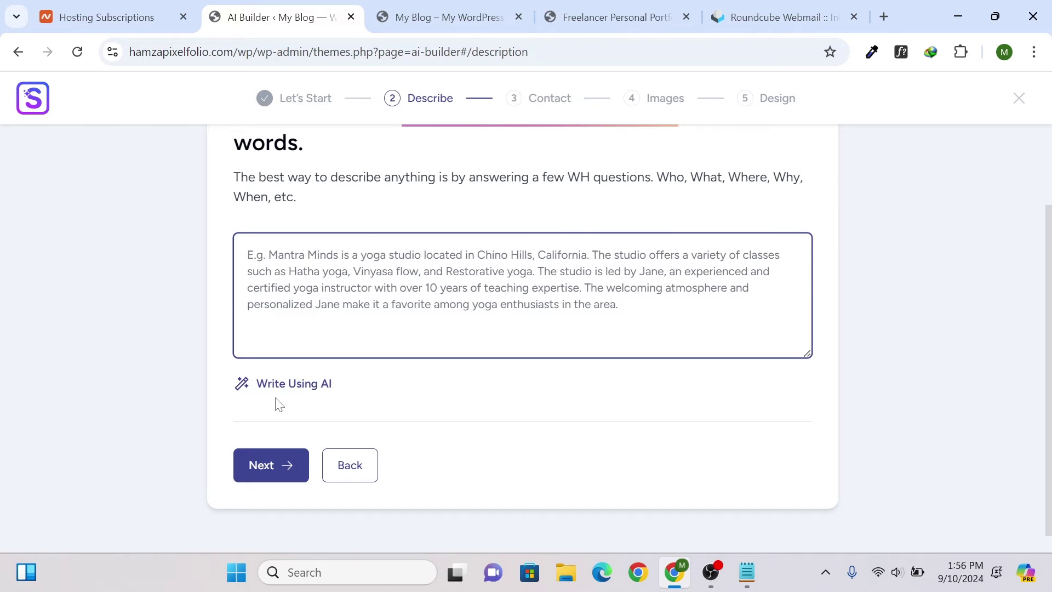
- Paste the web design and SEO portfolio business summary into the description box
scroll(523, 329, up, 2)
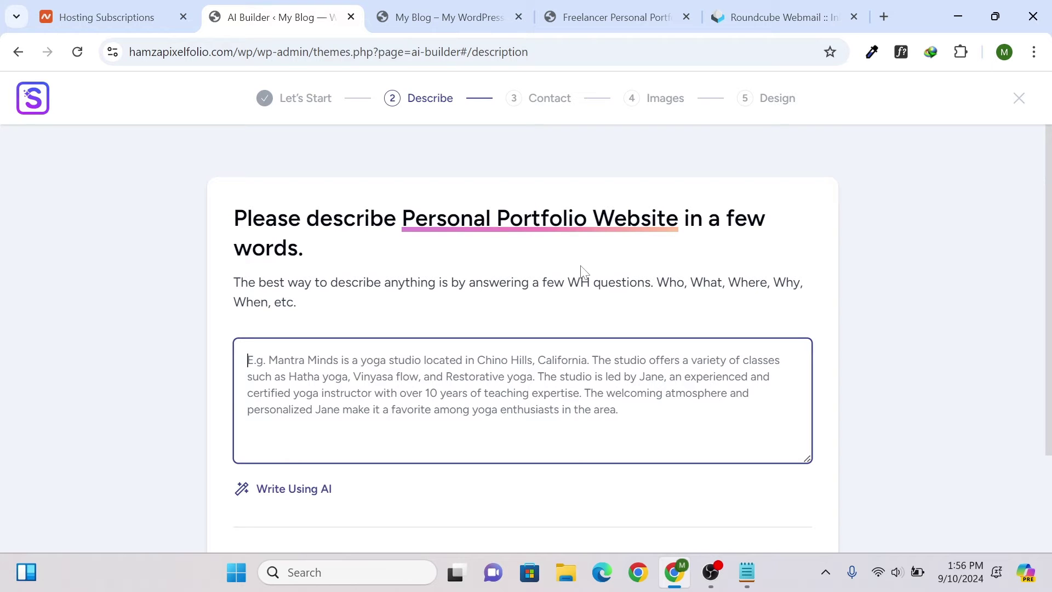
scroll(581, 271, down, 3)
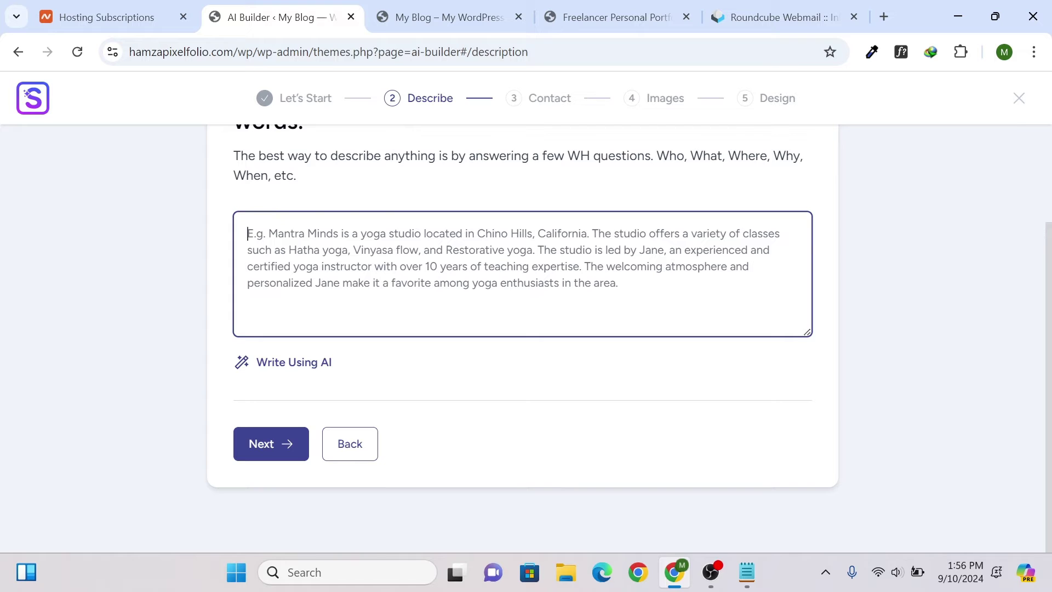
text(Hamza Designs is the brainchild of Hamza, a seasoned WordPress website designer and SEO specialist with a rich background spanning over 7 years. Specializing in crafting bespoke websites, e-commerce platforms, and optimizing SEO strategies, Hamza aims to spotlight his skills through a personalized digital portfolio. Catering to diverse needs, his services encompass custom web design, e-commerce solutions, business site development, and meticulous SEO enhancements. A go-to choice for top-notch freelancing services, Hamza's portfolio site features essential sections like Home, About, Contact Me, Services, and Book Now for seamless client interactions.)
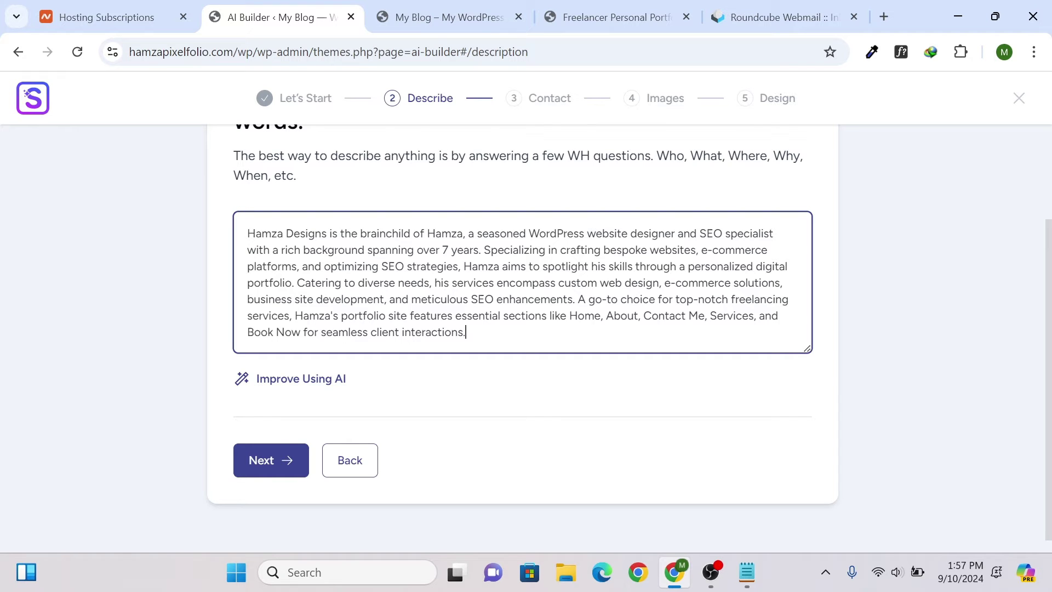
drag(294, 316, 500, 316)
click(500, 316)
double_click(270, 283)
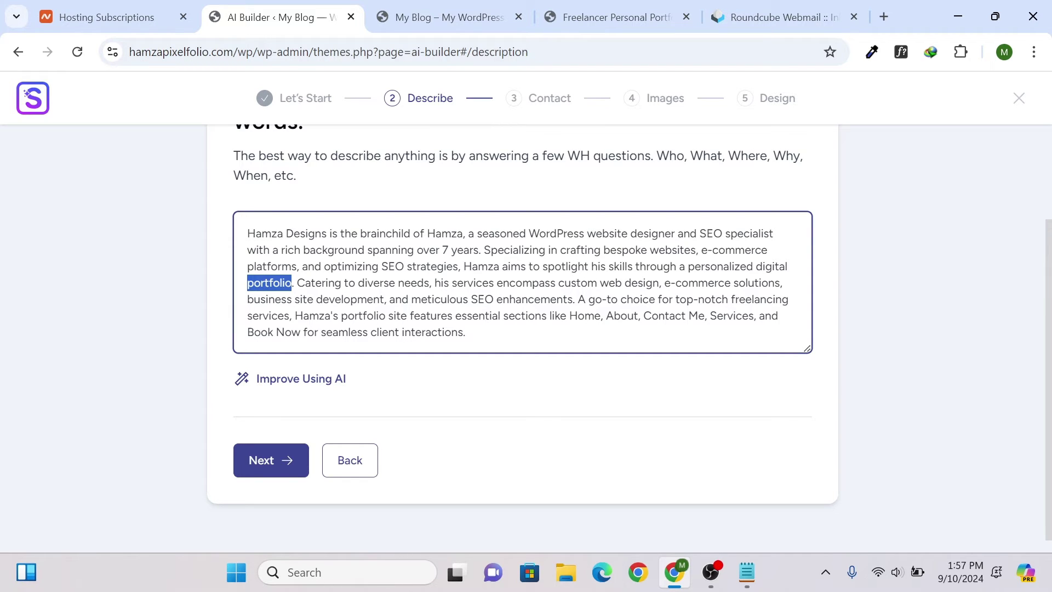
click(269, 283)
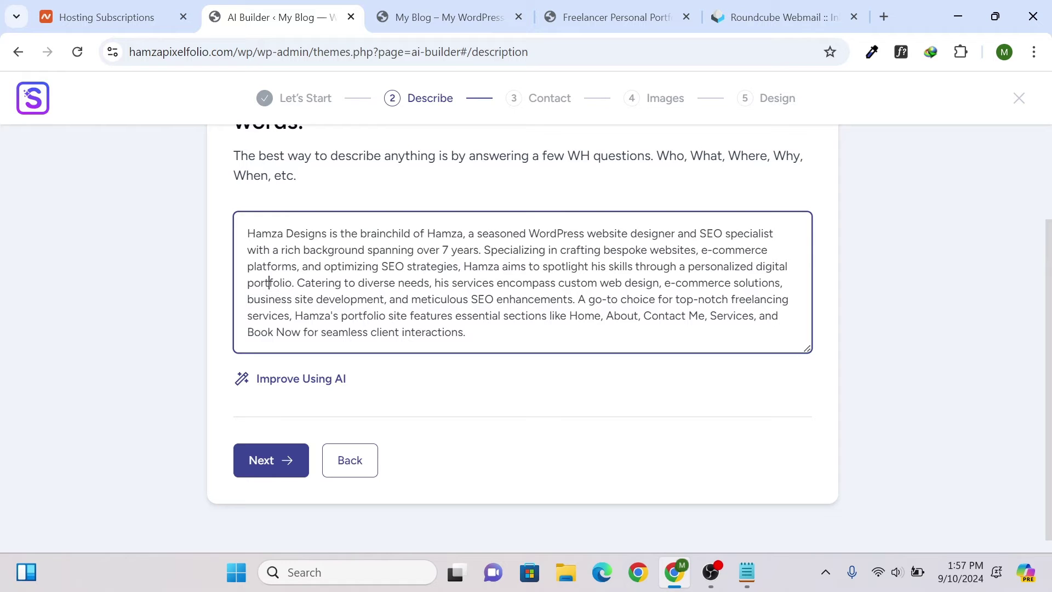
- Rewrite the description with Improve Using AI, review the result, and continue to contact details
click(305, 384)
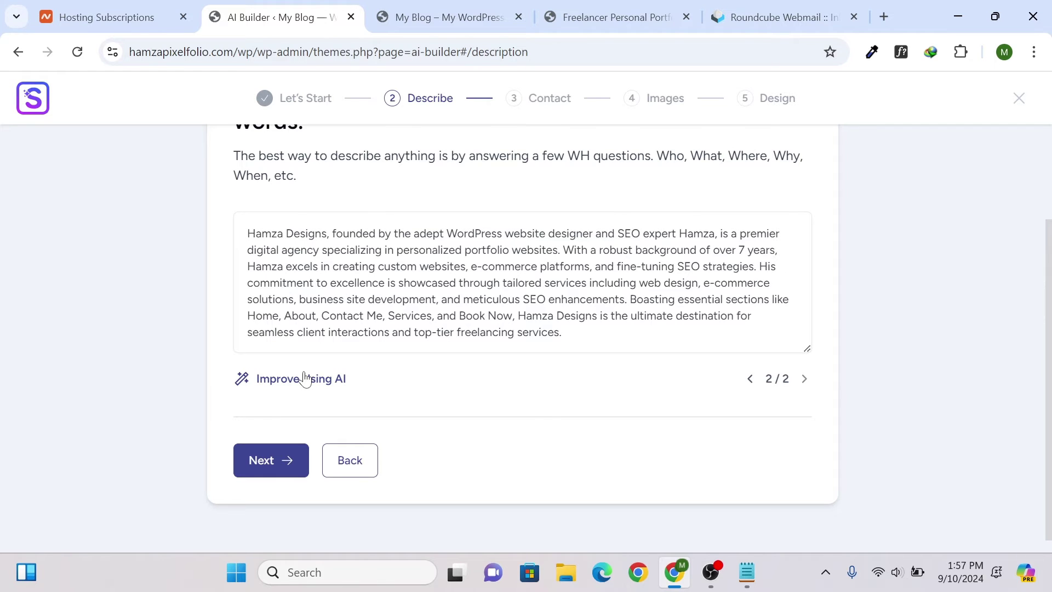
scroll(416, 307, down, 1)
scroll(466, 290, up, 1)
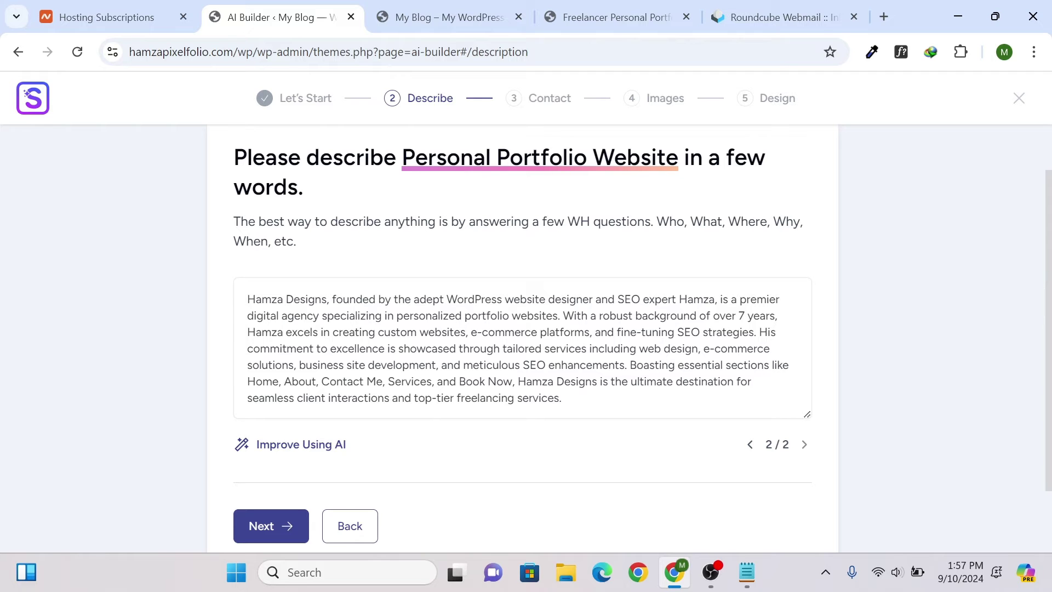
scroll(493, 321, down, 1)
scroll(493, 322, up, 3)
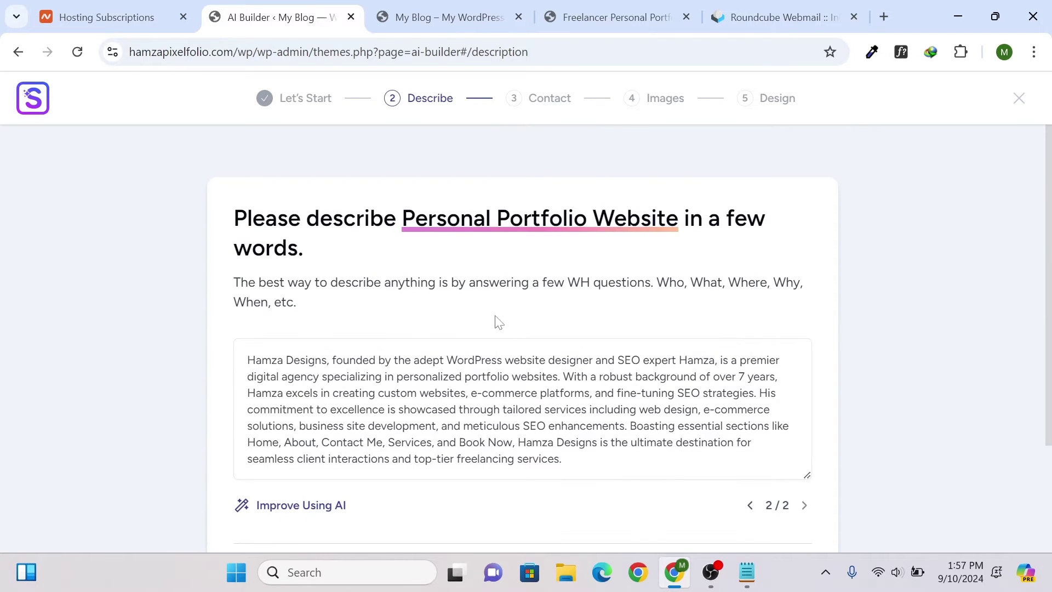
drag(248, 361, 562, 459)
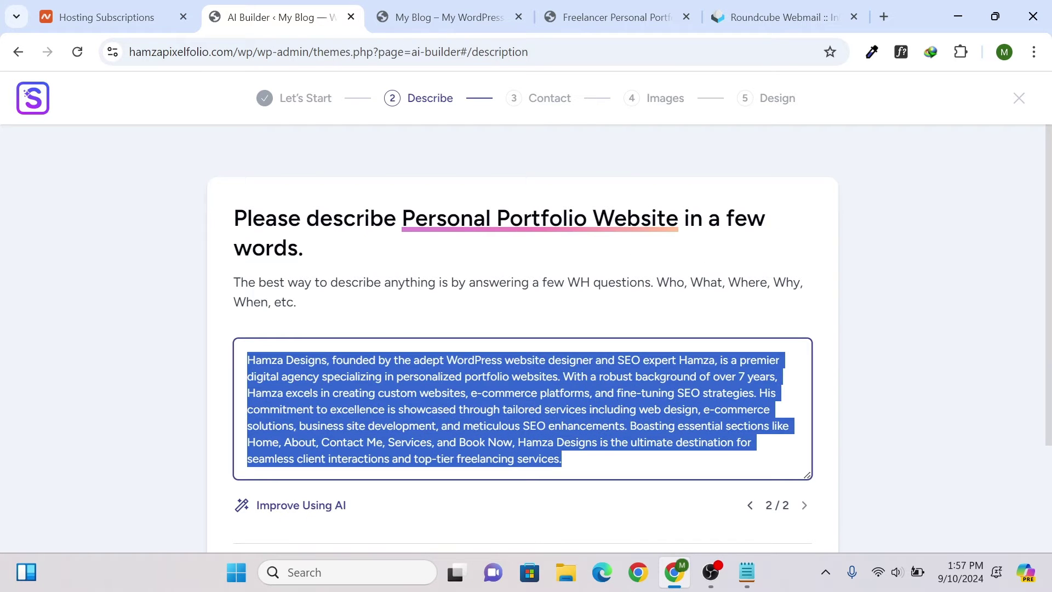
click(562, 459)
scroll(606, 461, down, 3)
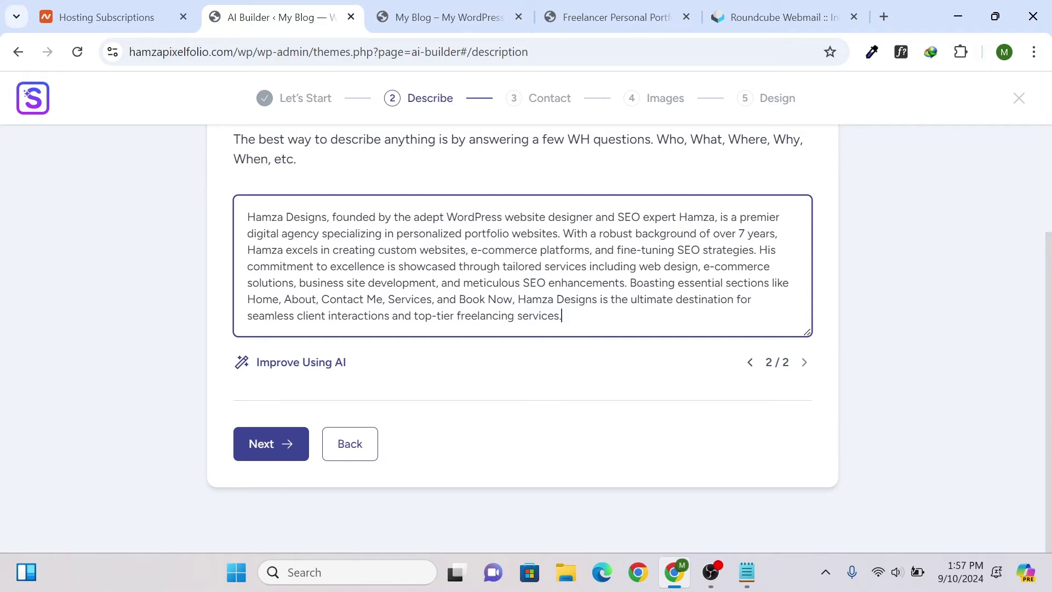
click(272, 445)
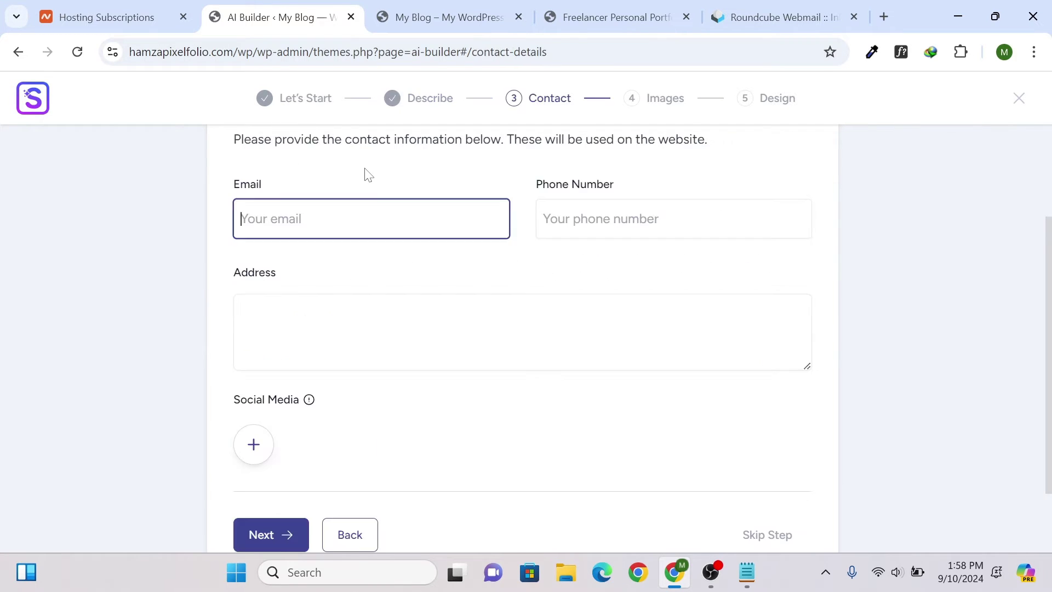
- Leave the email, phone and address fields blank and skip the Contact step
scroll(369, 174, up, 3)
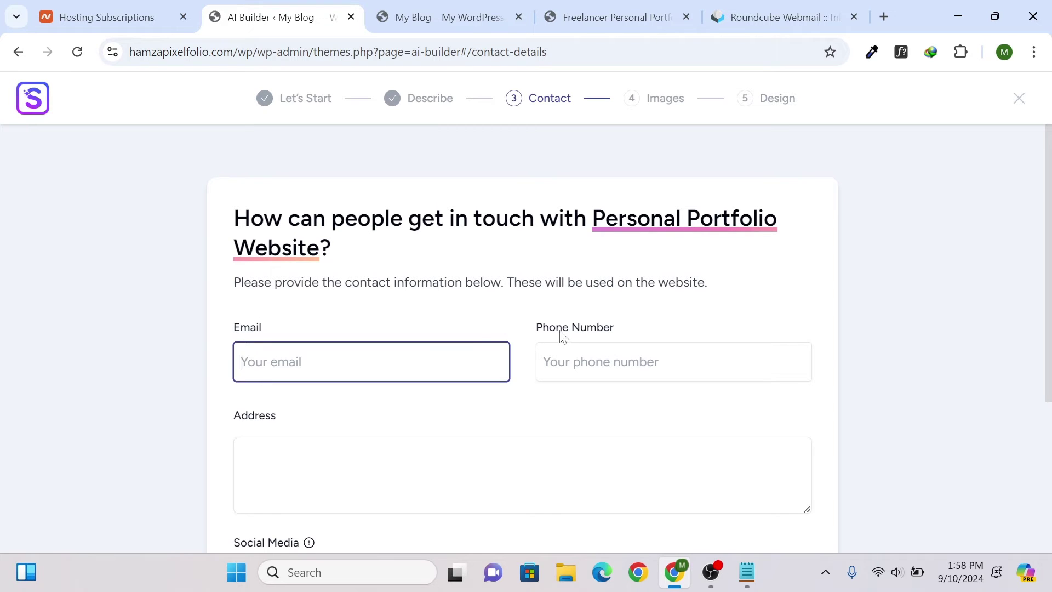
scroll(387, 425, down, 1)
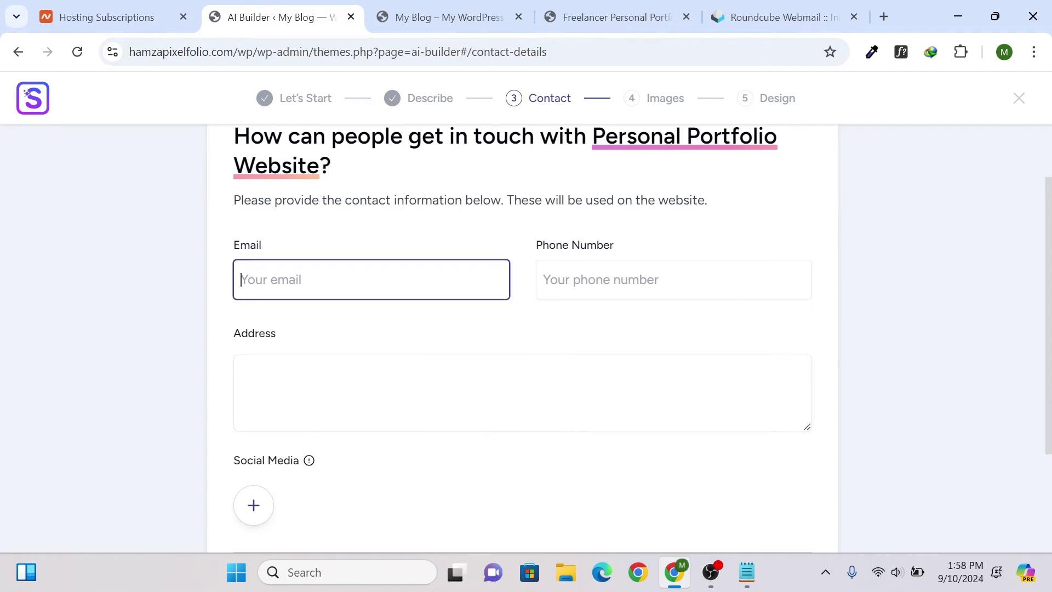
scroll(292, 448, down, 1)
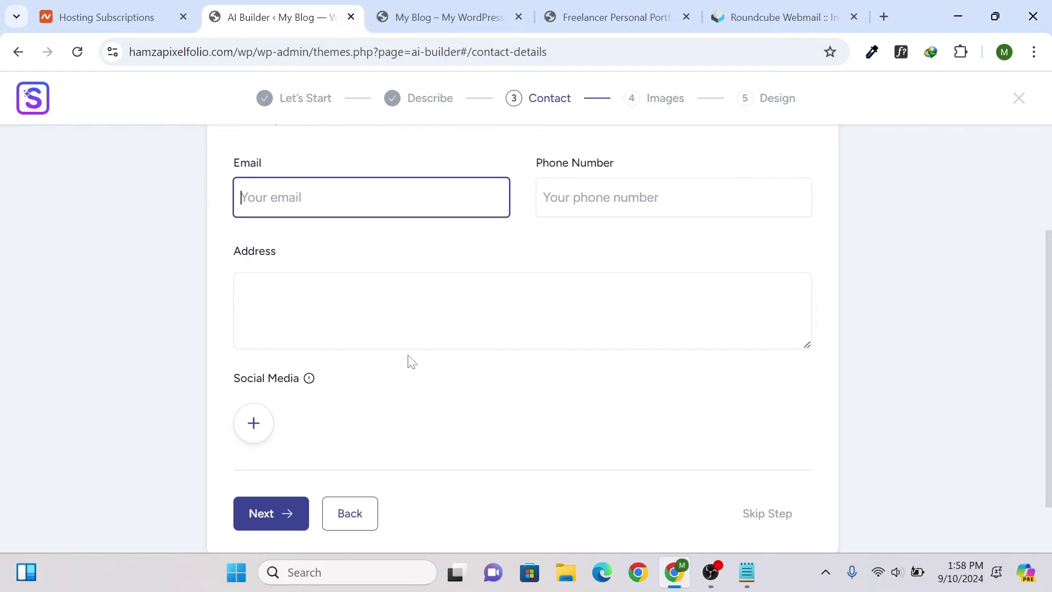
click(550, 207)
click(350, 206)
click(315, 280)
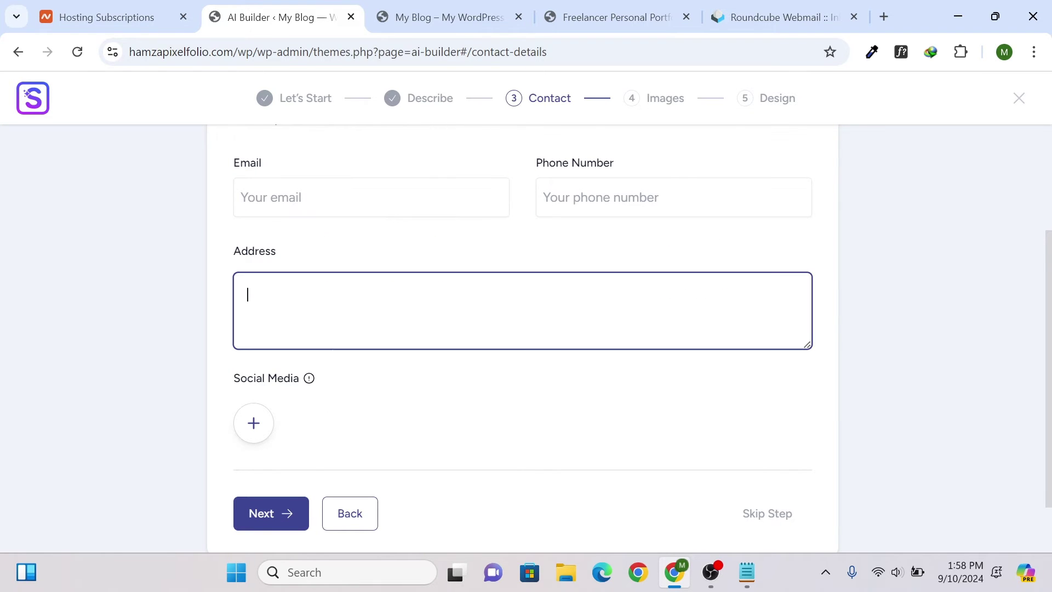
scroll(657, 425, down, 1)
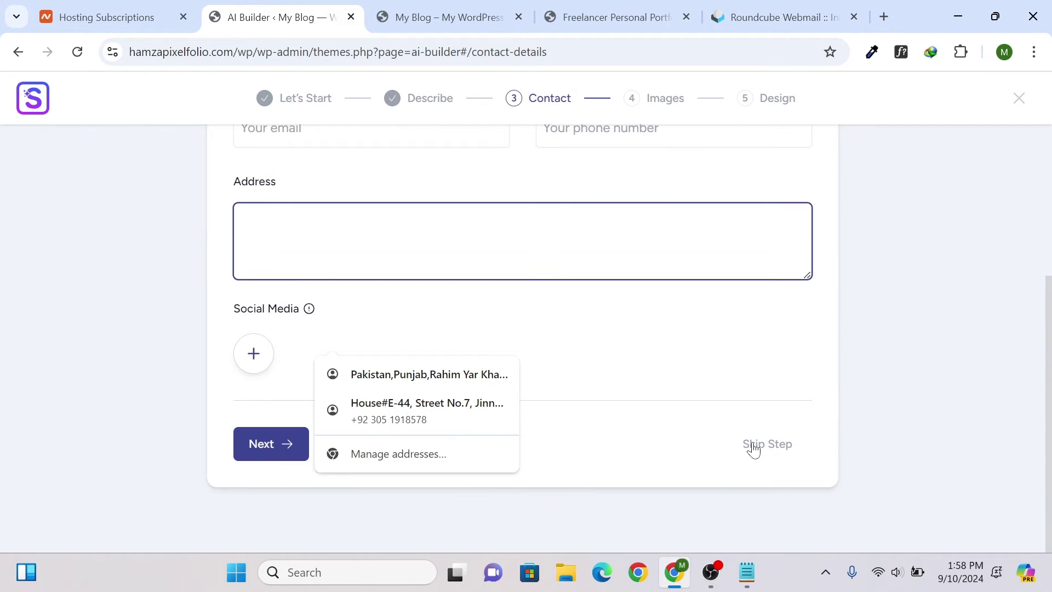
click(605, 353)
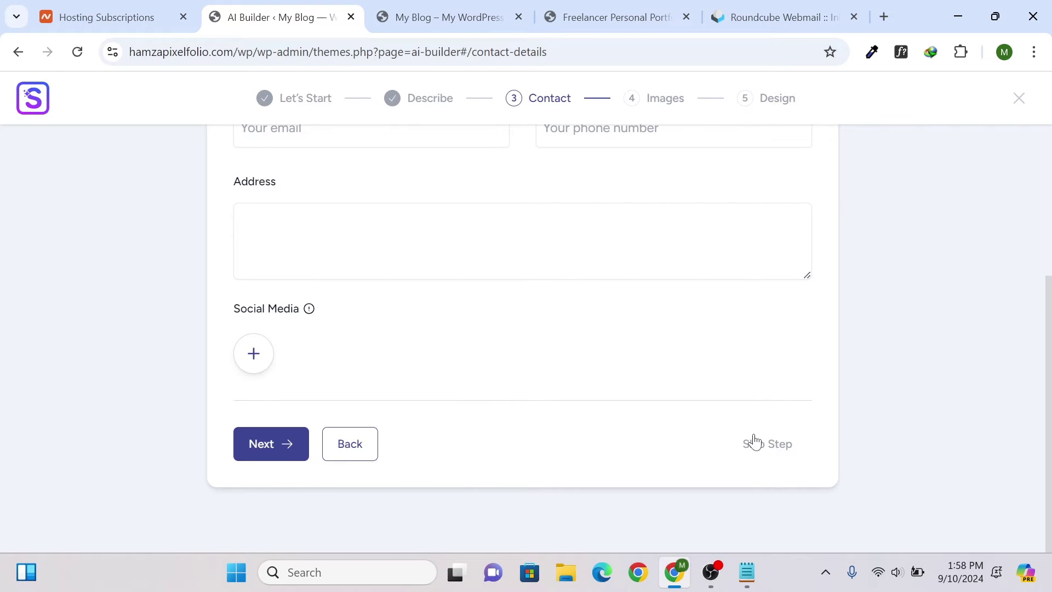
click(753, 439)
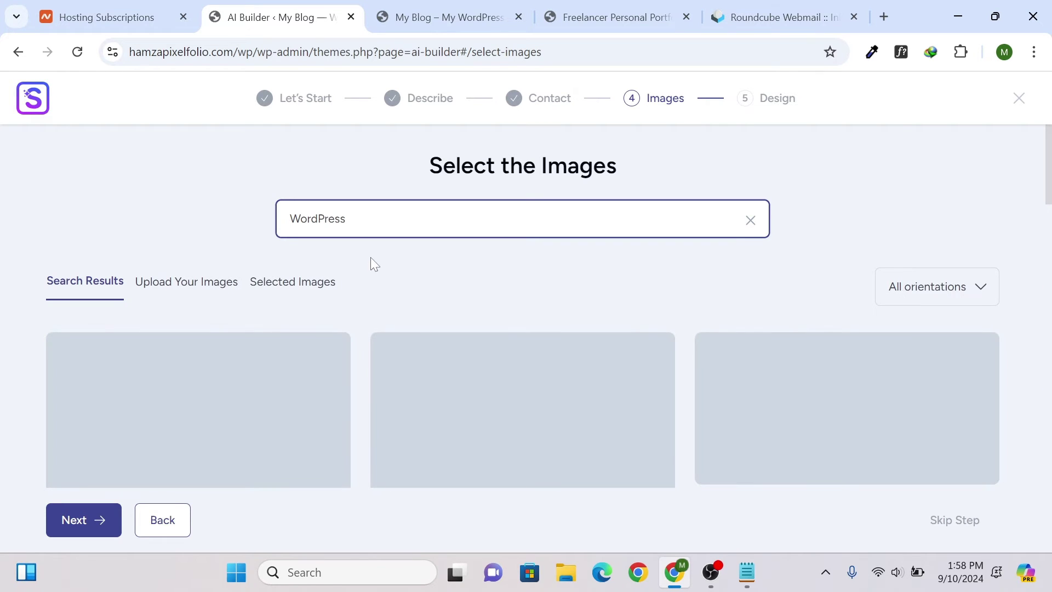
scroll(129, 305, down, 2)
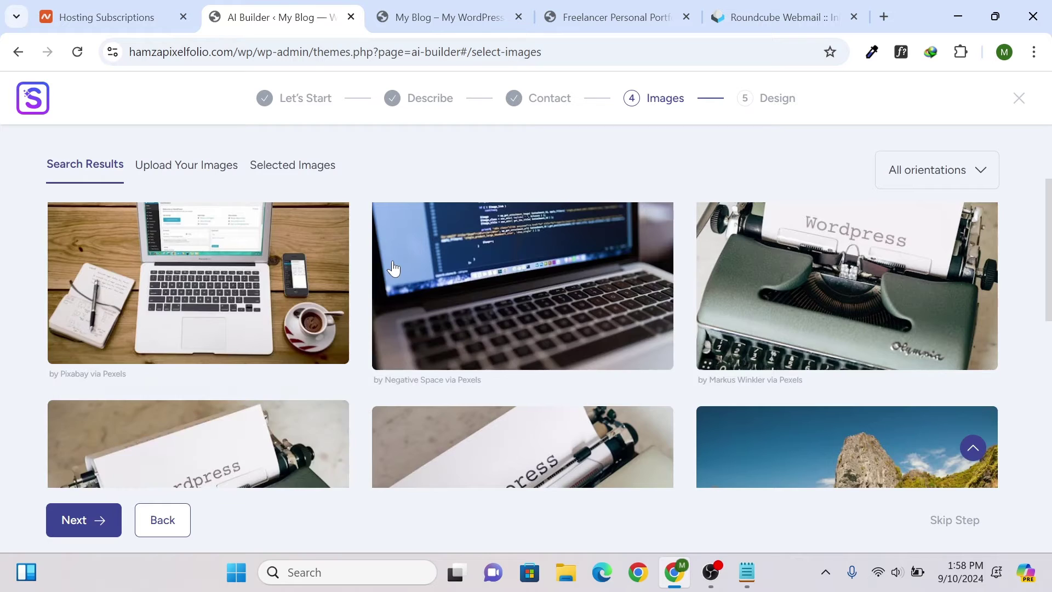
scroll(392, 259, up, 1)
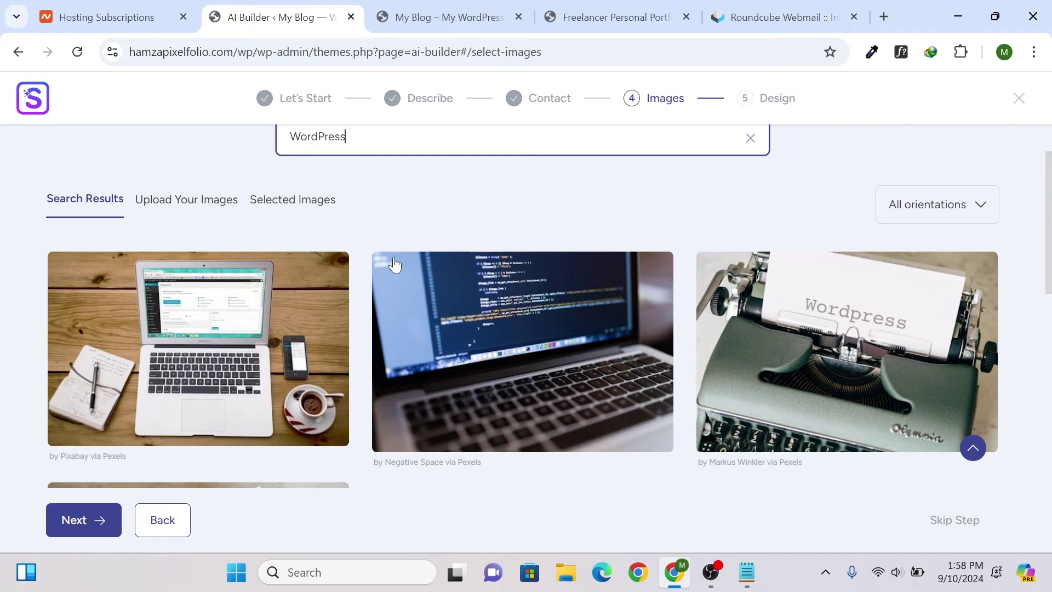
scroll(406, 274, down, 3)
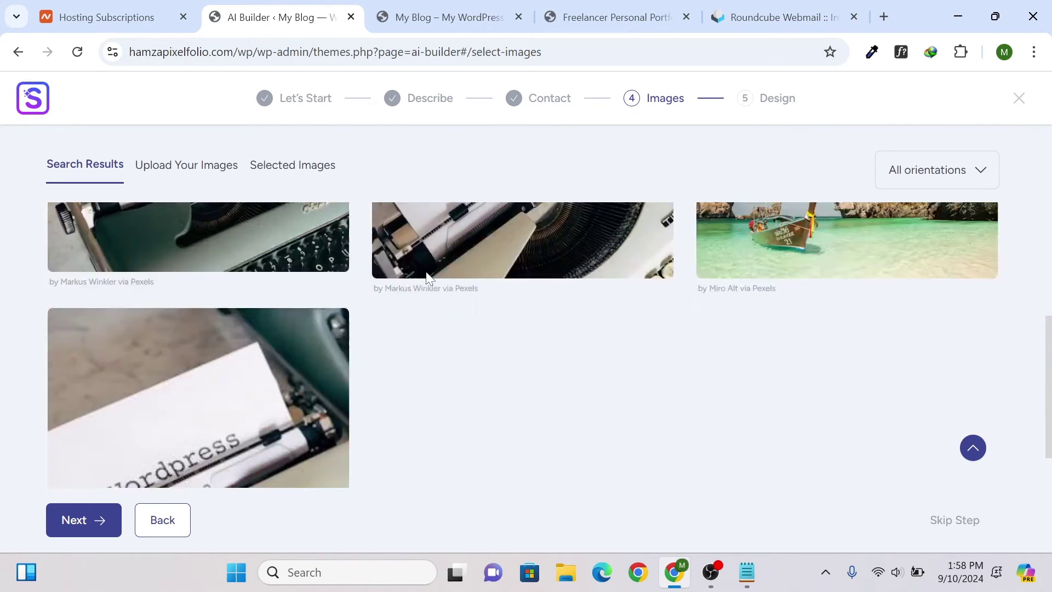
scroll(425, 277, up, 3)
click(188, 286)
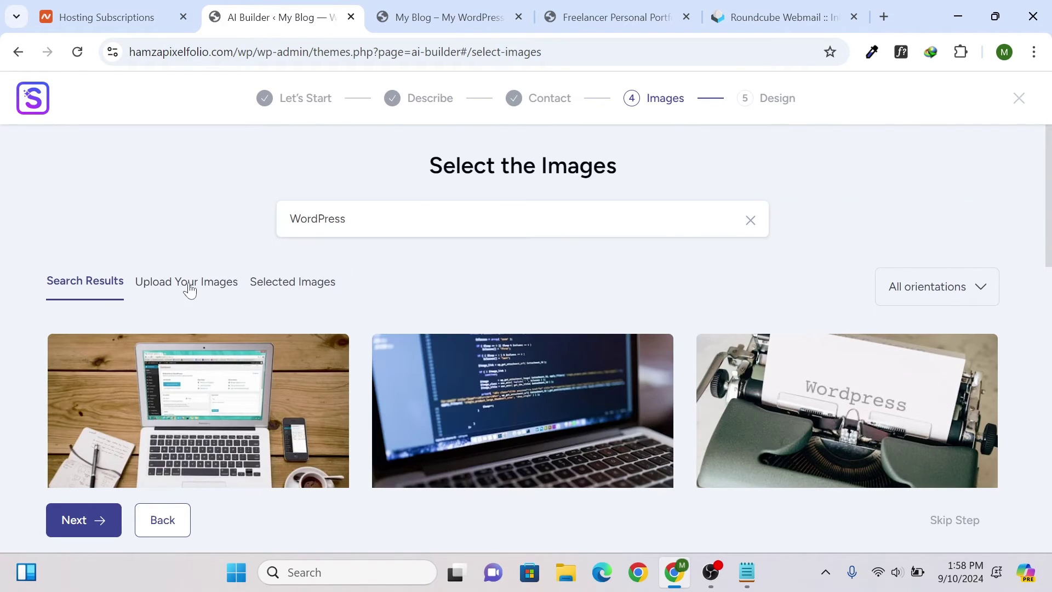
click(292, 280)
click(104, 283)
scroll(283, 305, down, 3)
scroll(284, 305, up, 3)
click(357, 222)
key(ctrl+a)
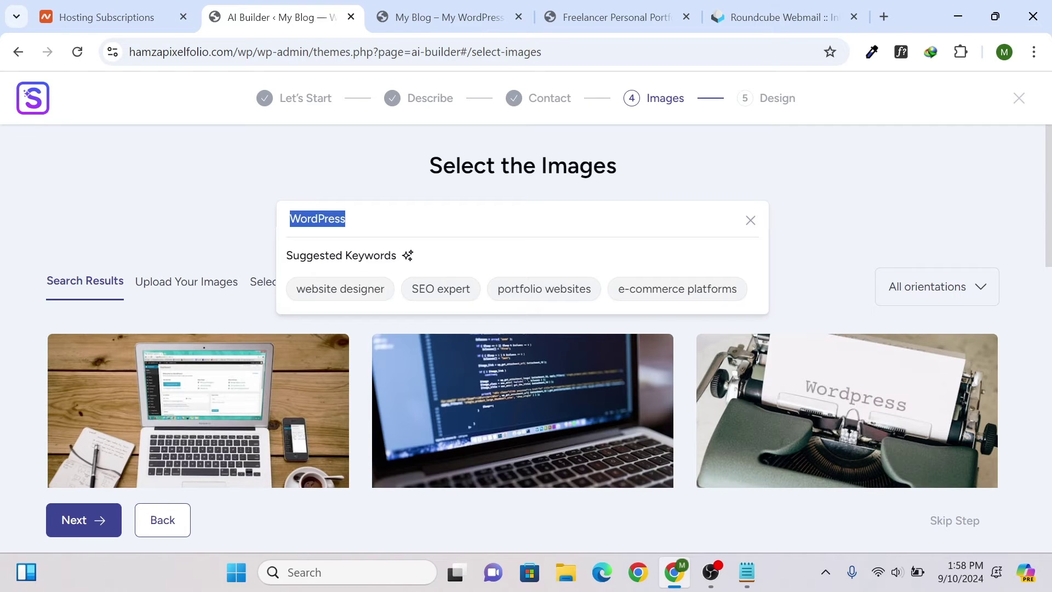
click(515, 289)
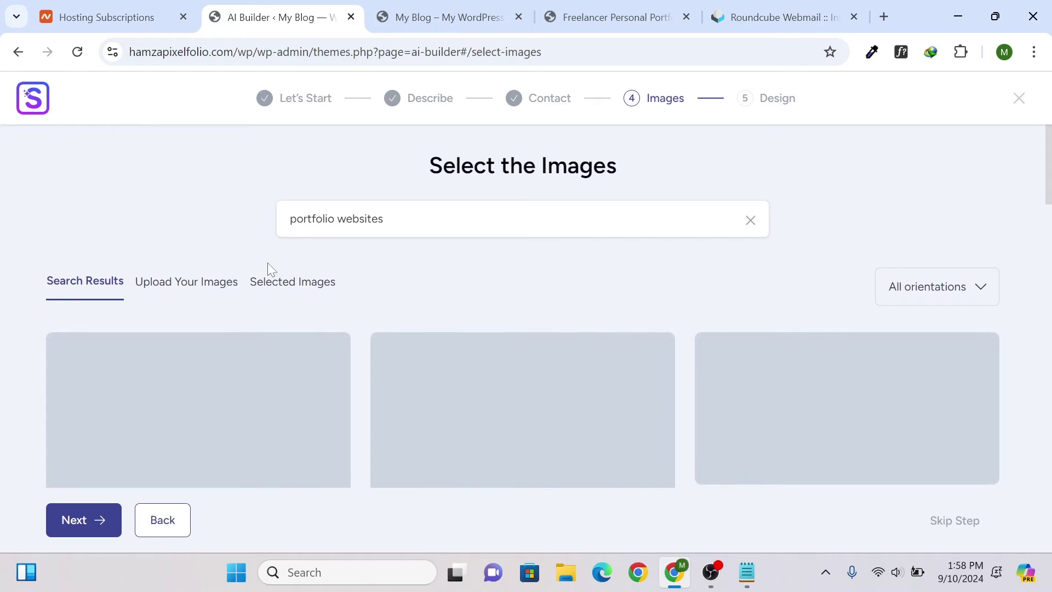
scroll(266, 261, down, 2)
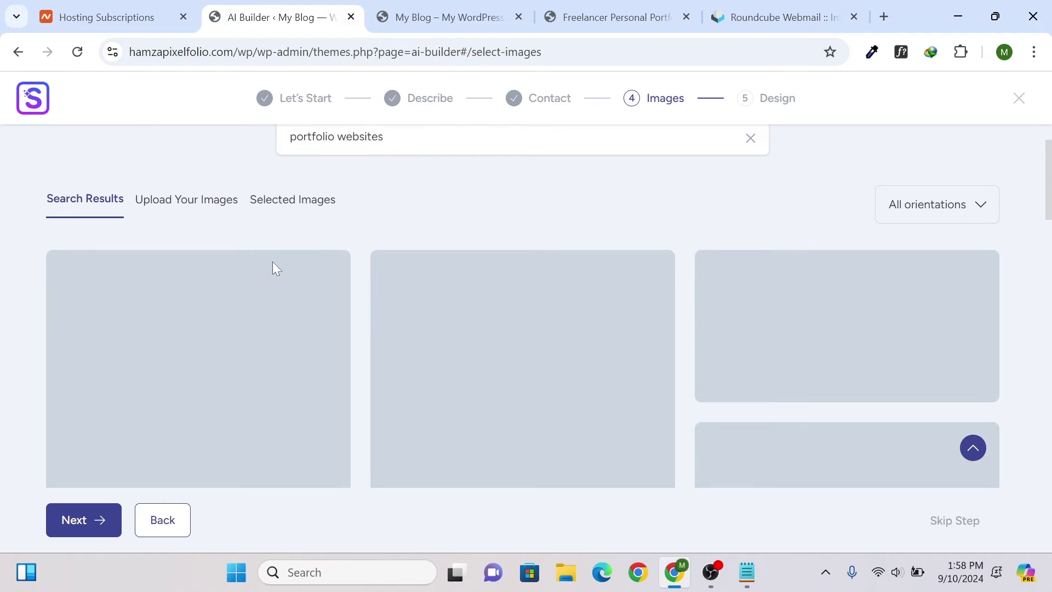
scroll(273, 259, up, 2)
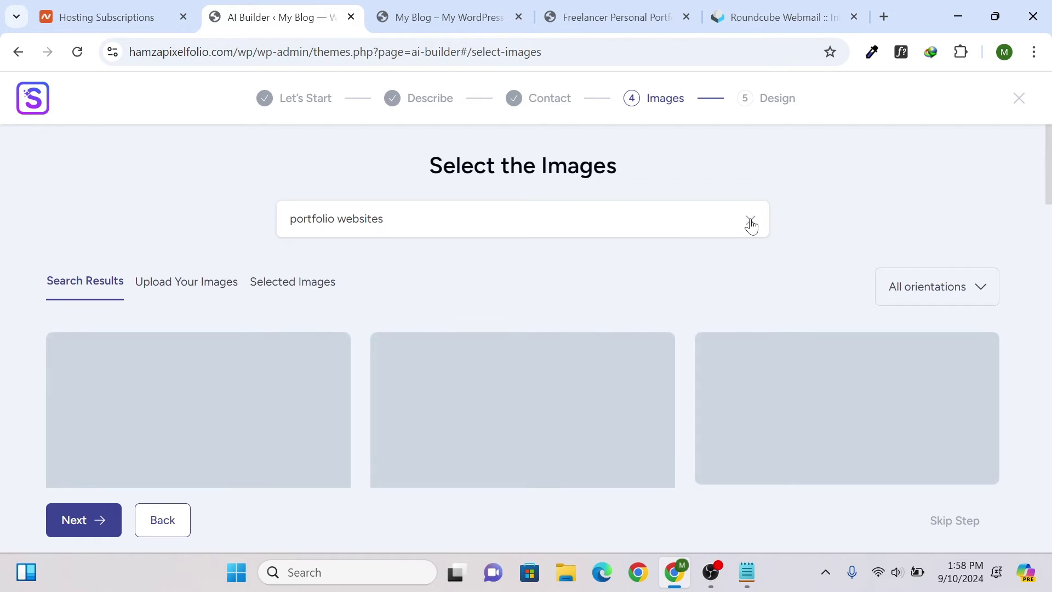
click(325, 236)
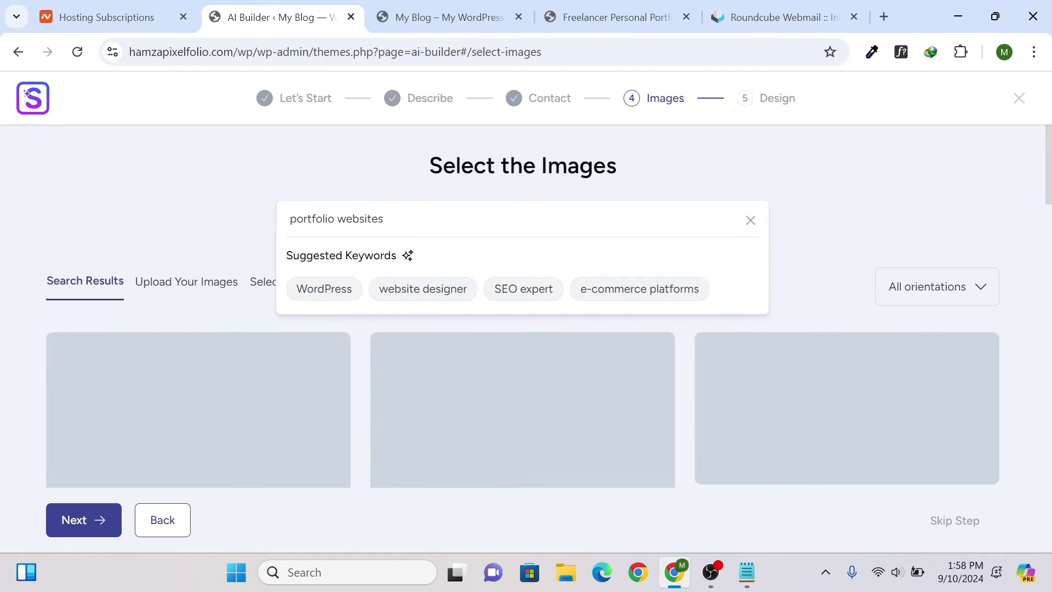
click(341, 291)
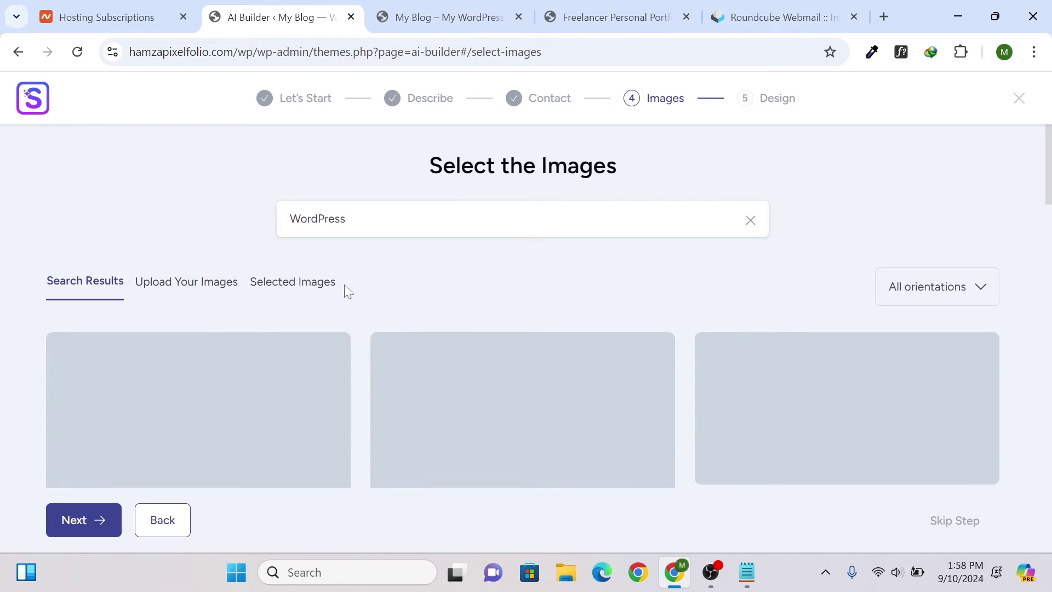
click(415, 223)
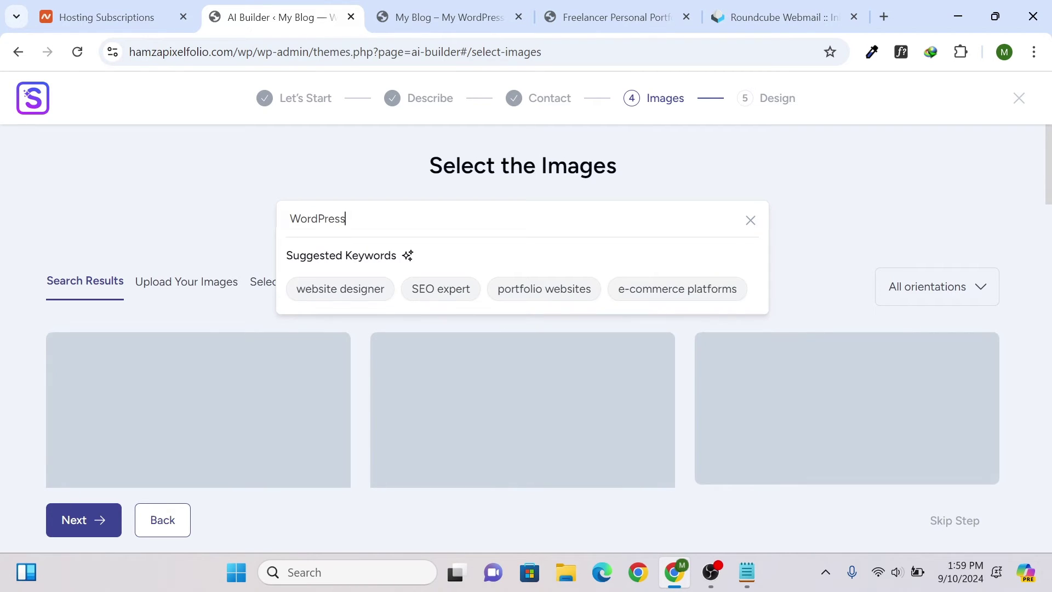
click(238, 216)
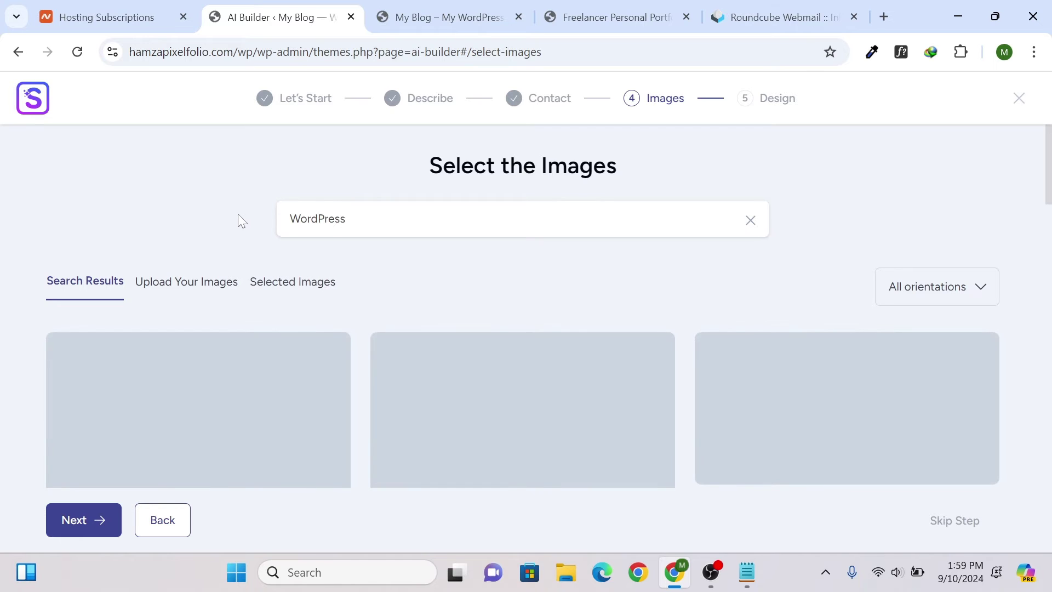
scroll(245, 225, down, 5)
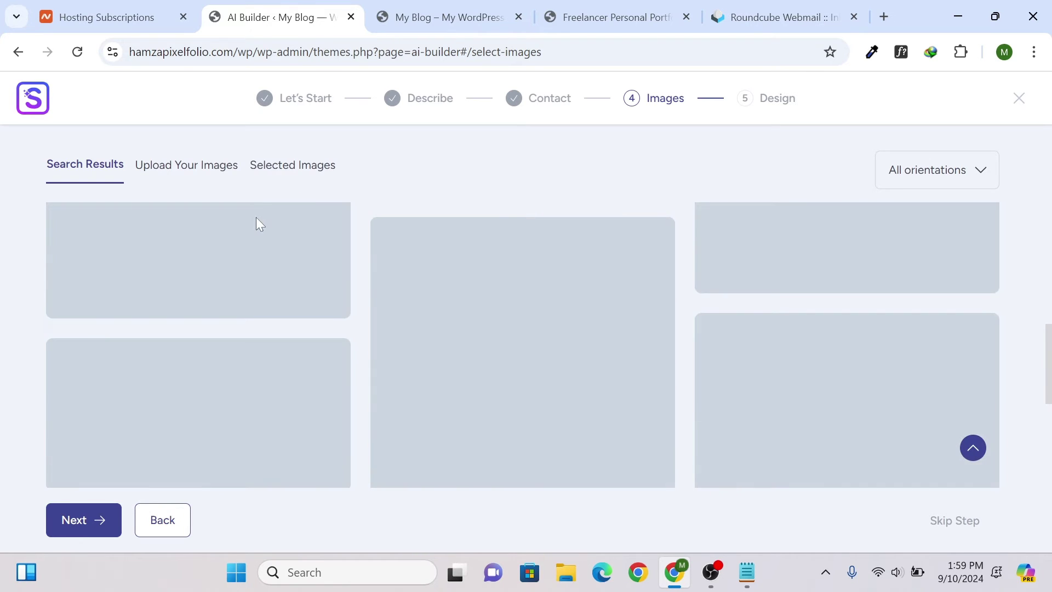
click(930, 164)
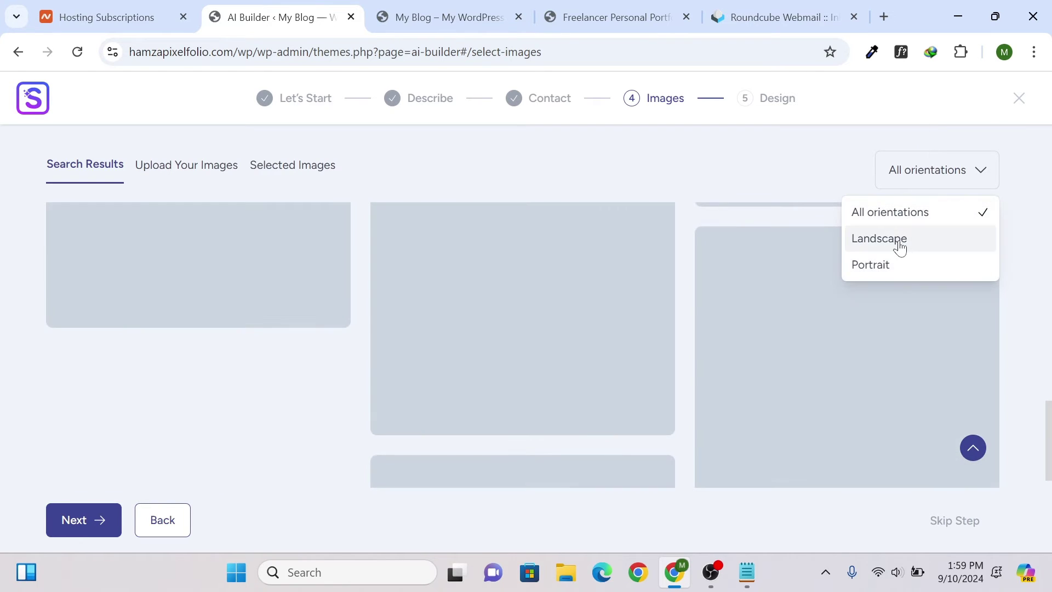
click(900, 247)
click(923, 169)
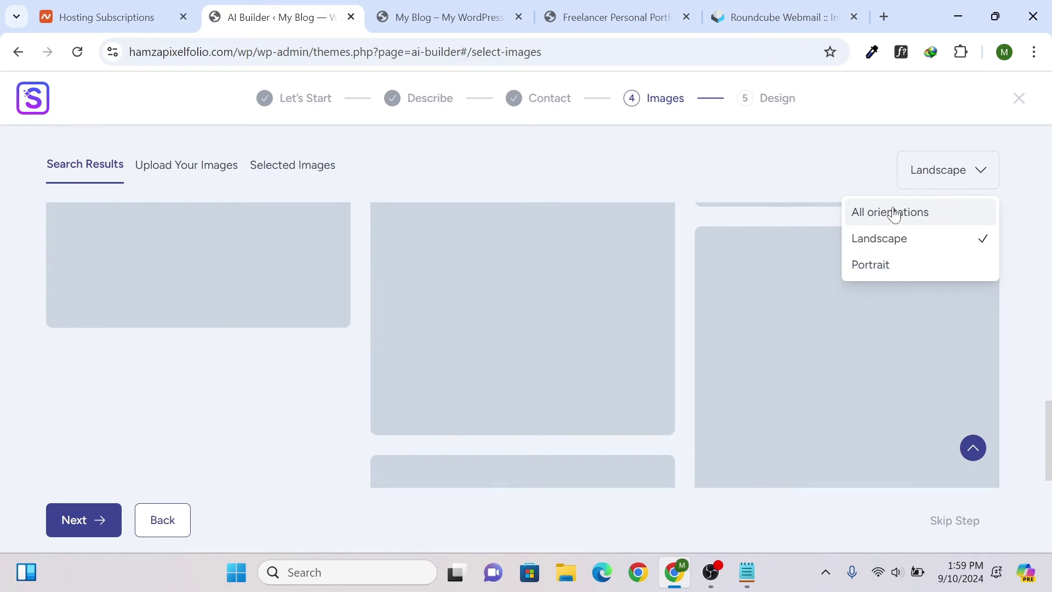
click(894, 215)
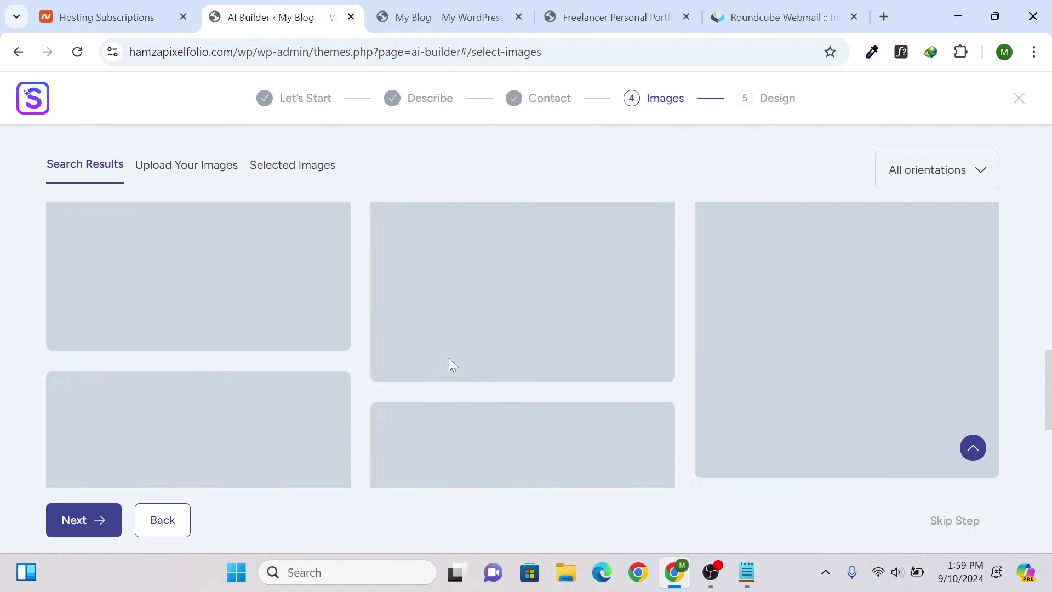
scroll(384, 345, up, 3)
click(319, 296)
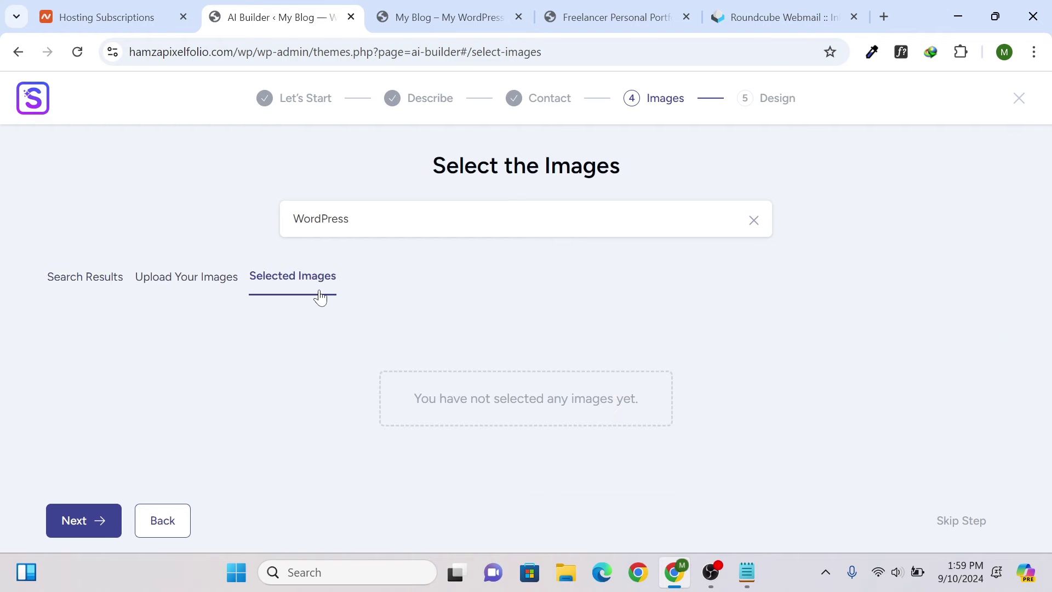
key(F5)
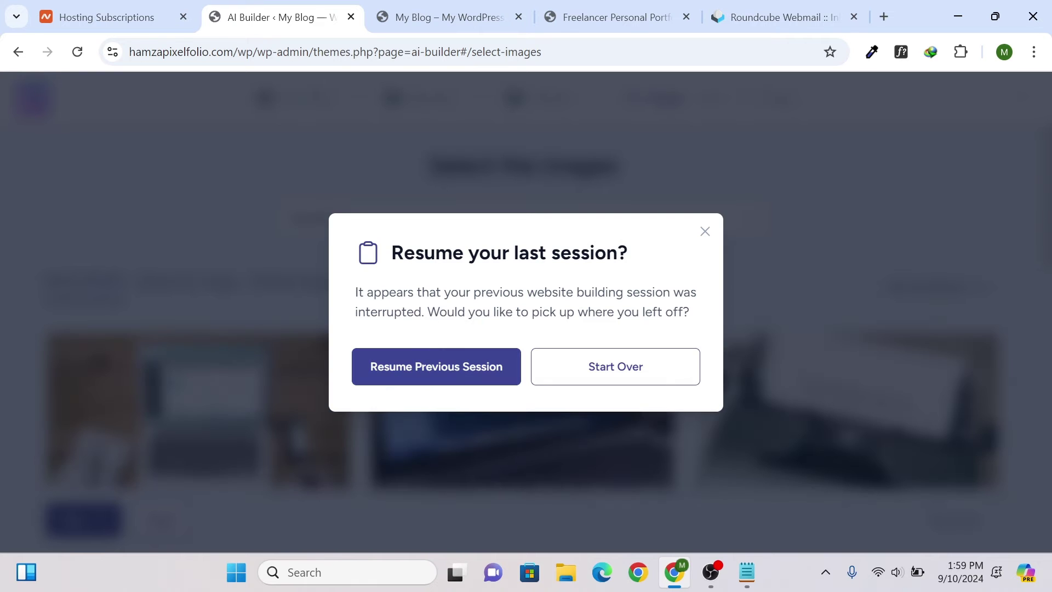
- Select the laptop-on-desk and laptop code-screen photos for the site
click(705, 232)
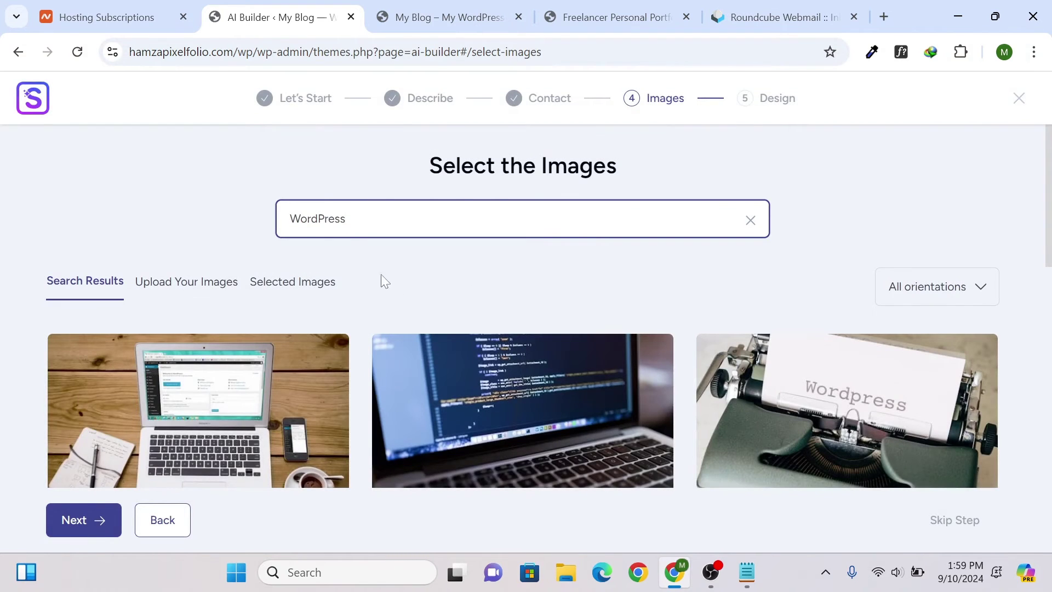
scroll(385, 281, down, 6)
scroll(507, 268, up, 6)
scroll(413, 307, down, 2)
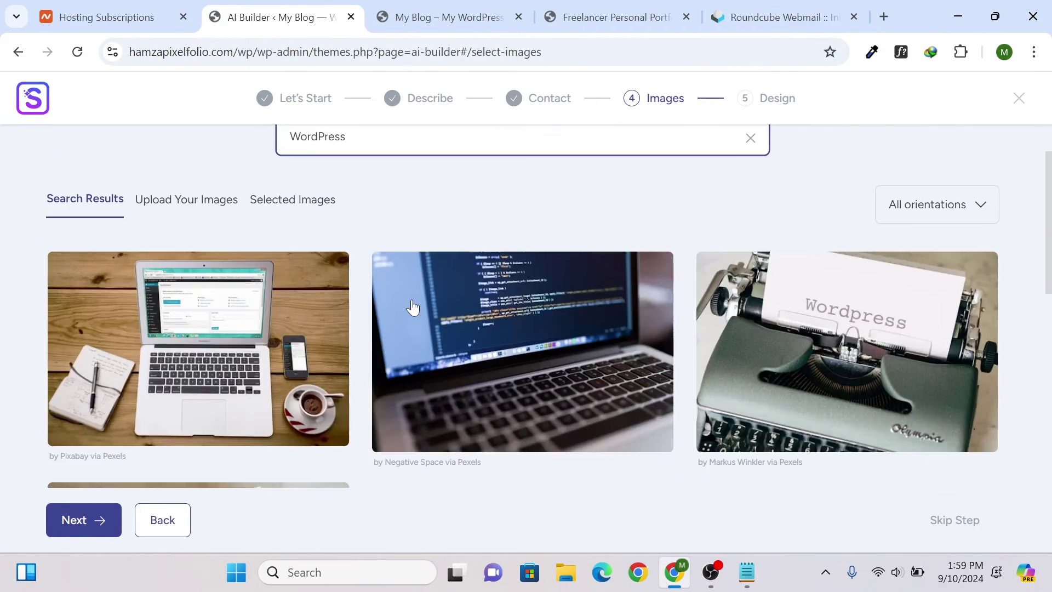
scroll(554, 241, down, 3)
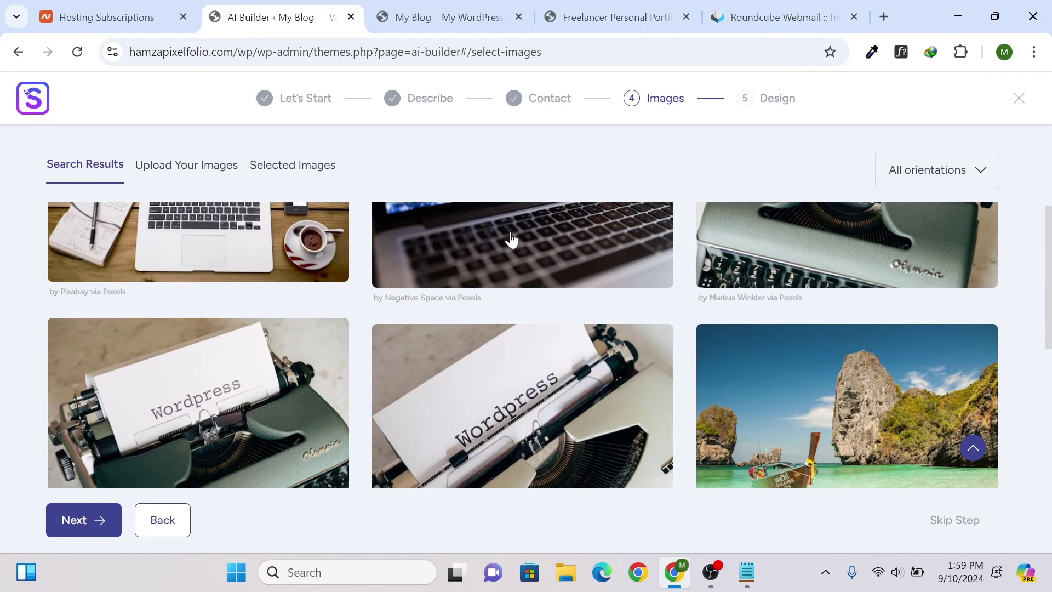
scroll(516, 214, down, 3)
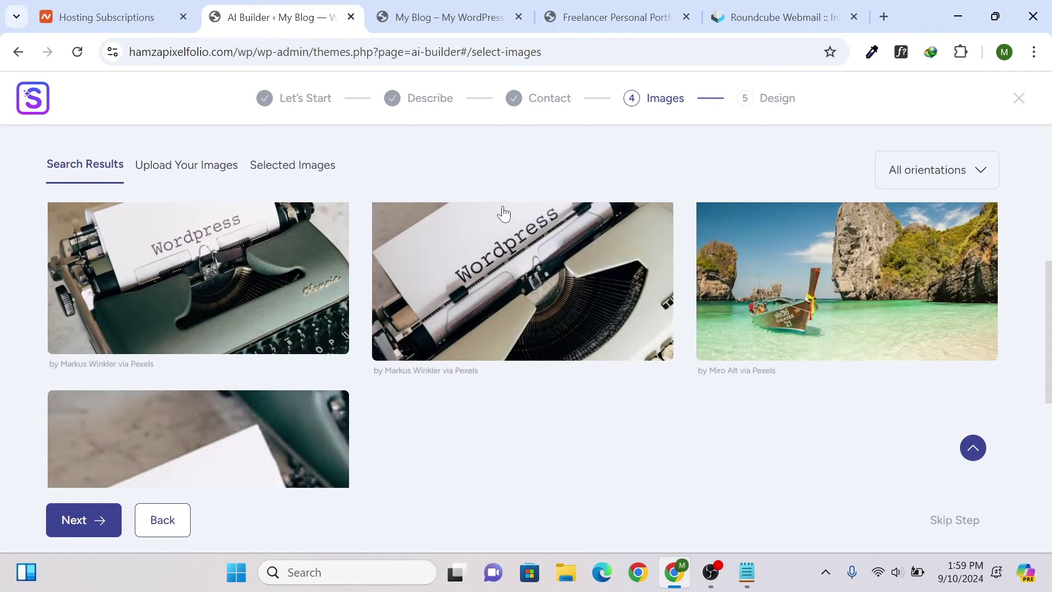
scroll(502, 211, up, 4)
scroll(494, 214, down, 4)
scroll(487, 218, up, 5)
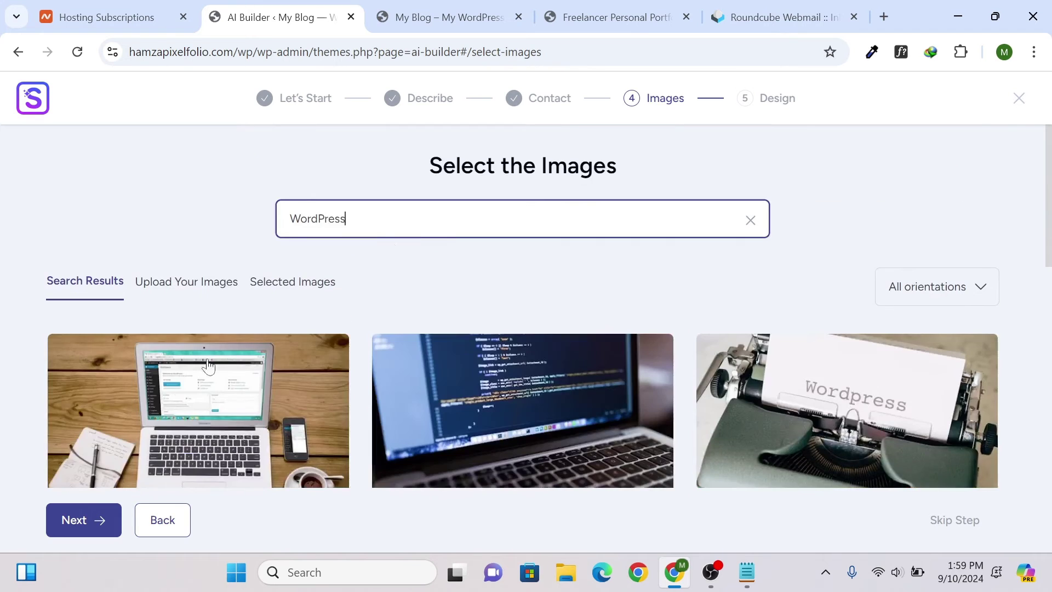
click(179, 385)
scroll(530, 373, down, 2)
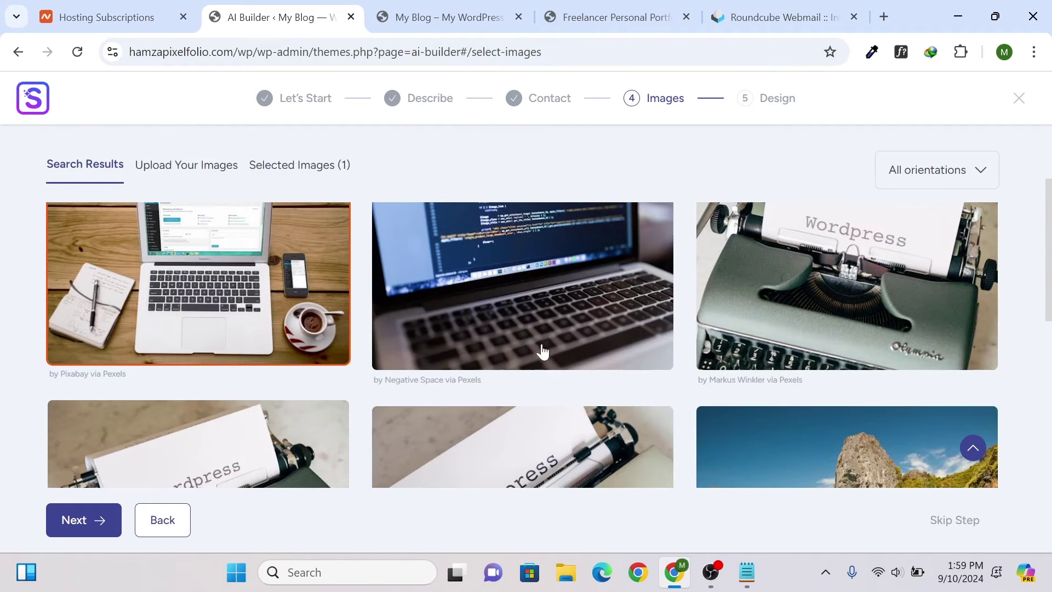
click(599, 282)
- Search the images for the suggested keyword 'SEO expert'
scroll(608, 291, down, 3)
scroll(274, 271, up, 5)
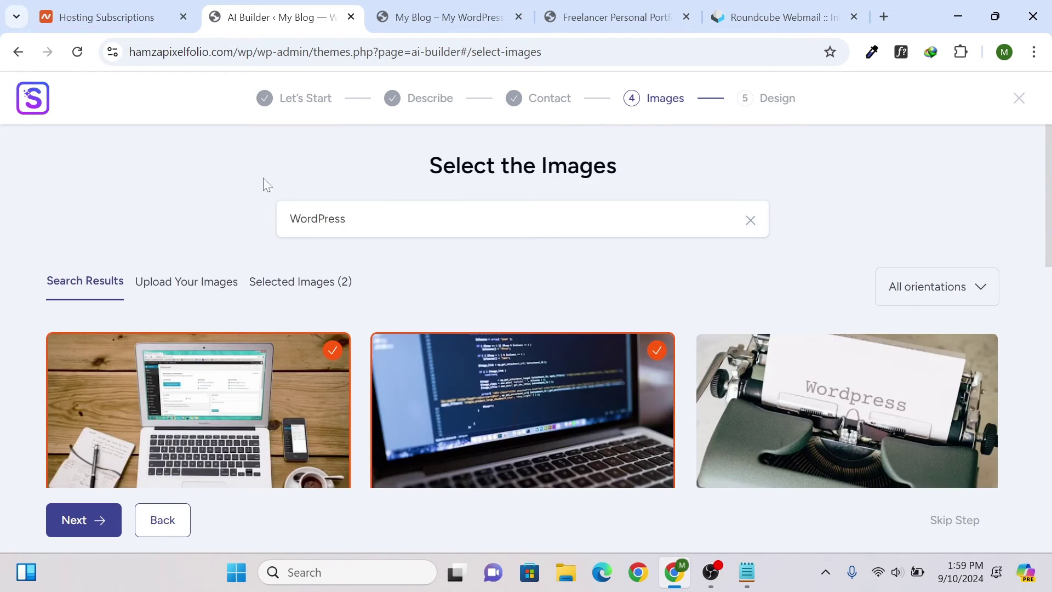
click(383, 219)
click(429, 290)
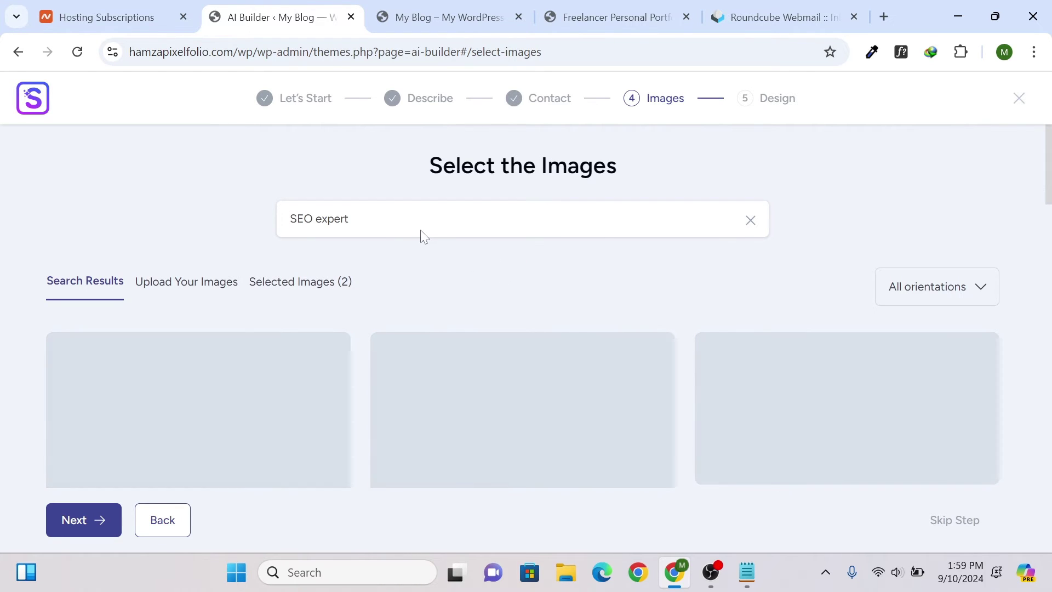
- Switch the image search to the 'portfolio websites' keyword and browse the results
click(423, 232)
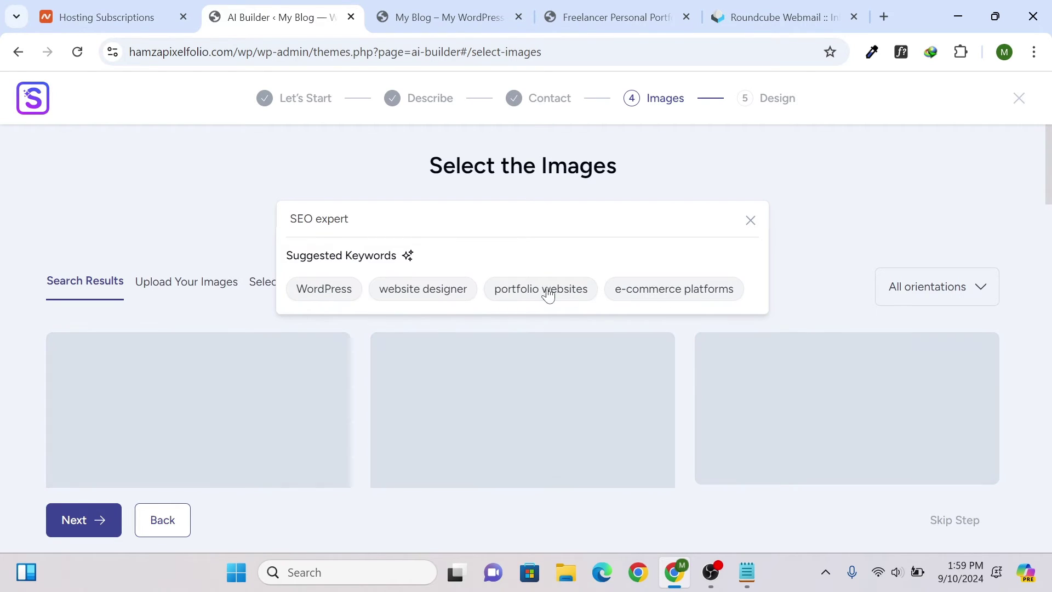
click(547, 291)
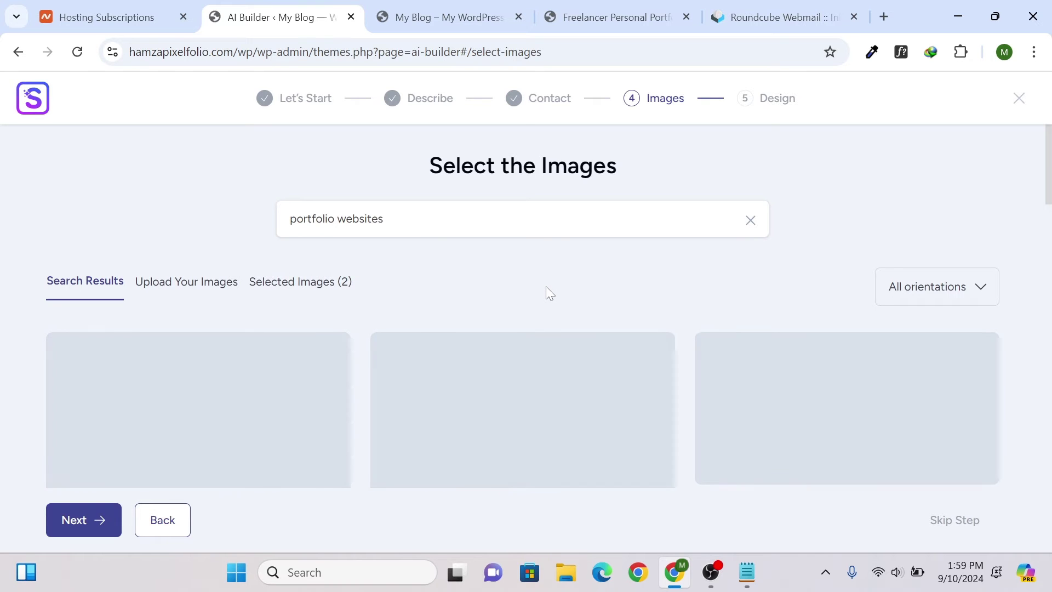
scroll(370, 231, down, 2)
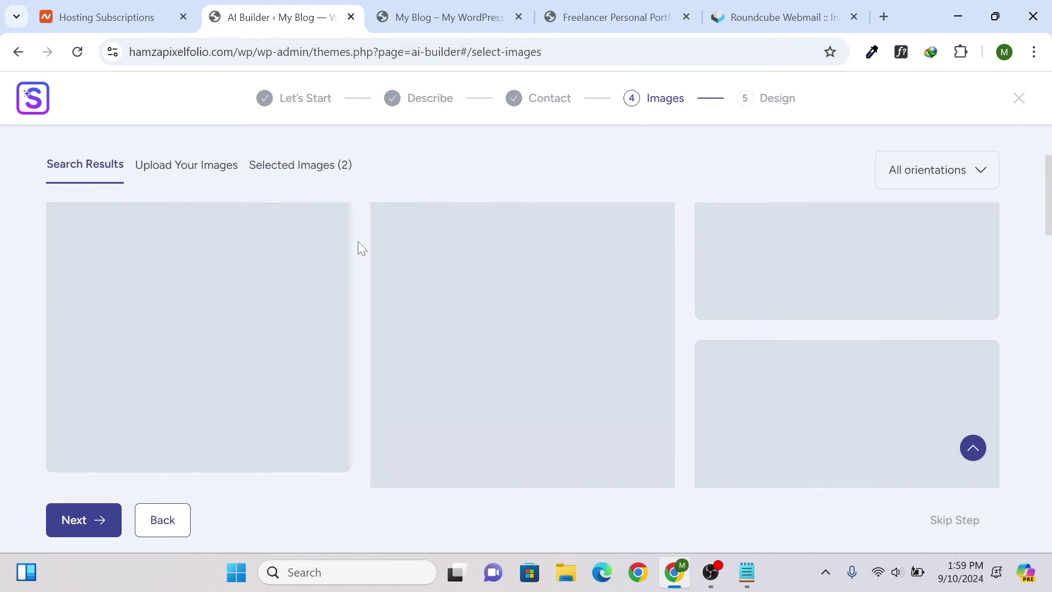
scroll(240, 274, down, 10)
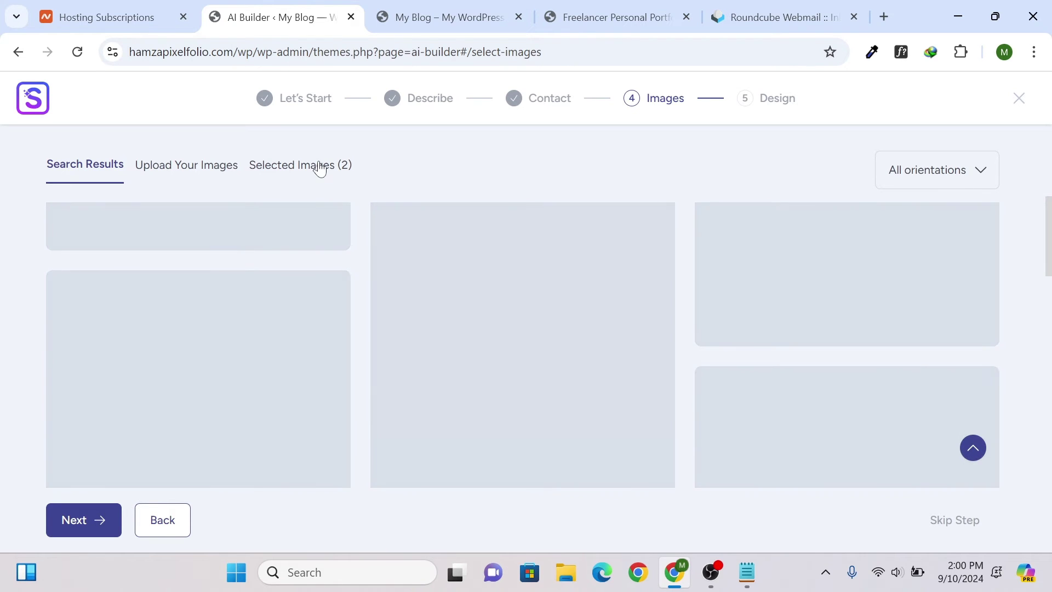
- Review the Selected Images (2) tab showing the two chosen laptop photos
click(317, 165)
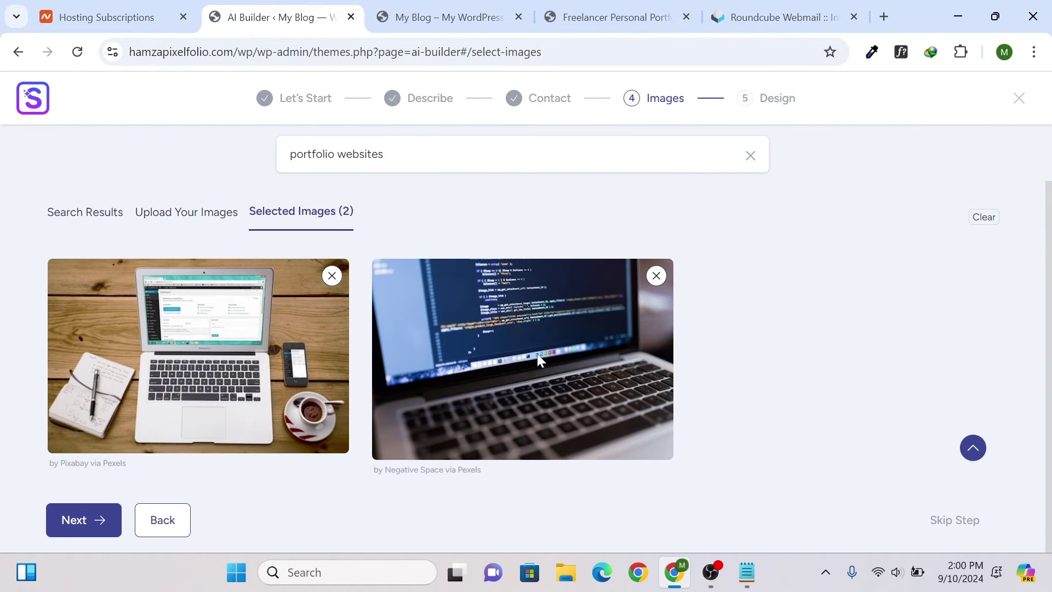
click(188, 215)
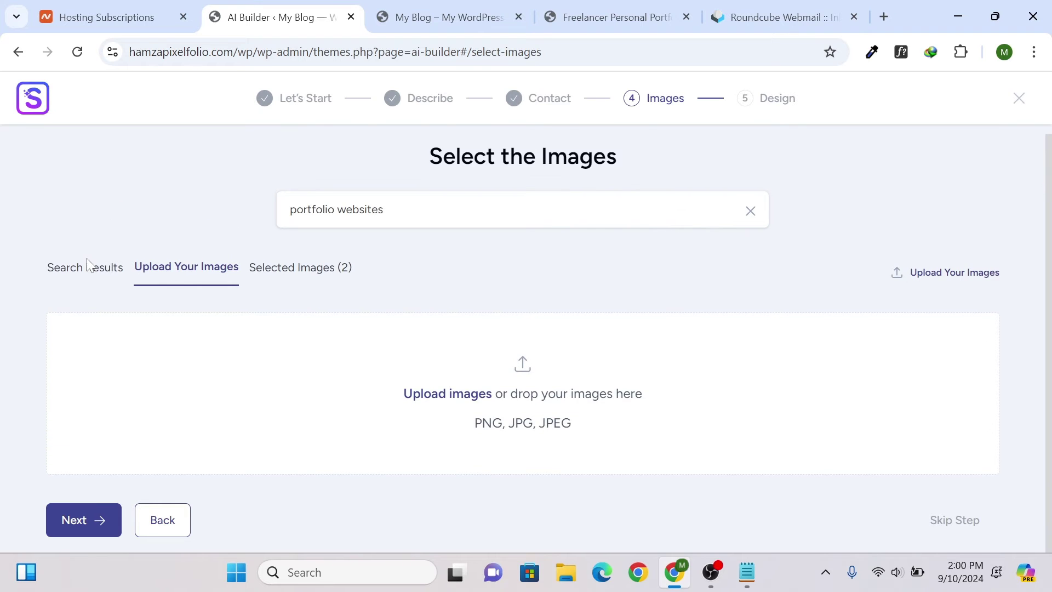
click(90, 268)
scroll(281, 294, down, 2)
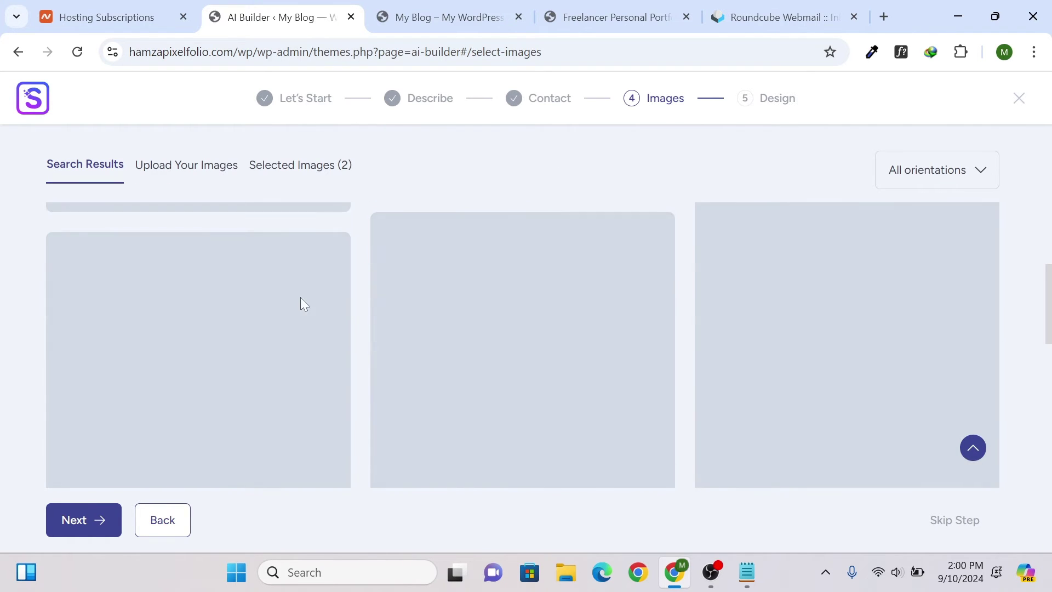
scroll(432, 308, down, 5)
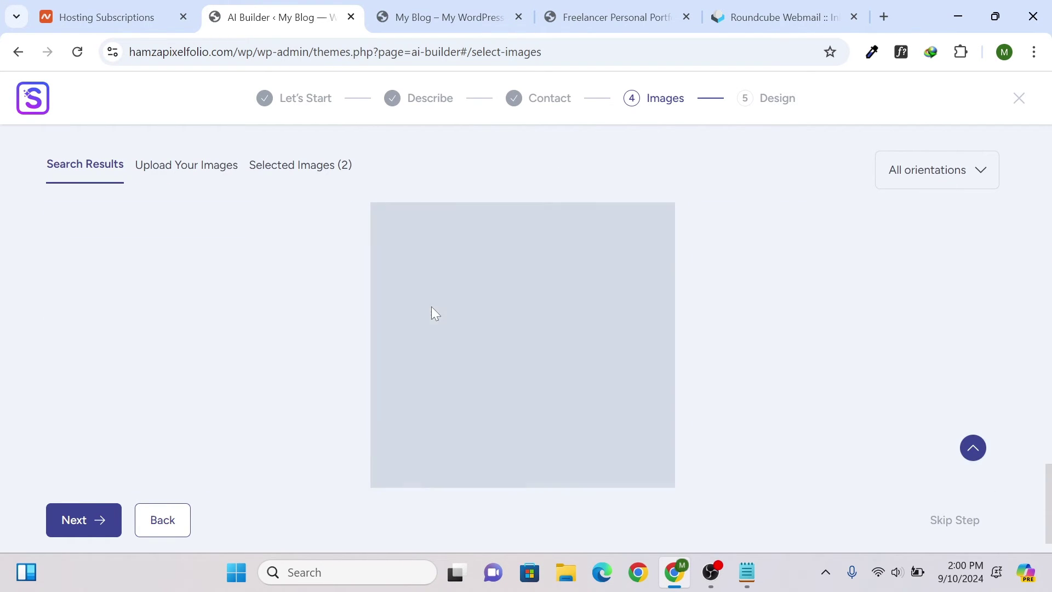
scroll(219, 216, up, 6)
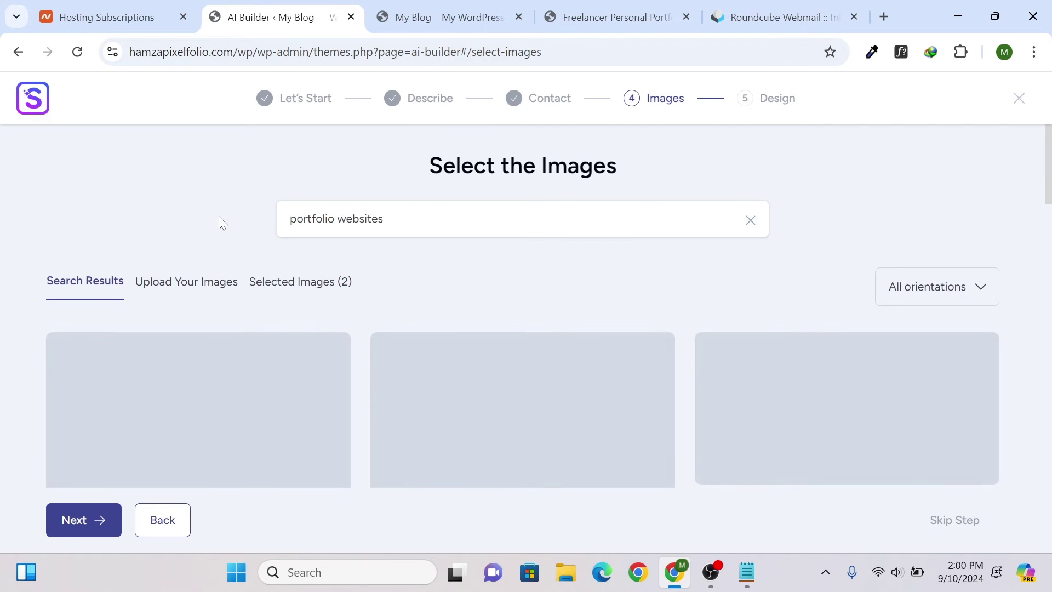
click(291, 290)
scroll(540, 317, down, 1)
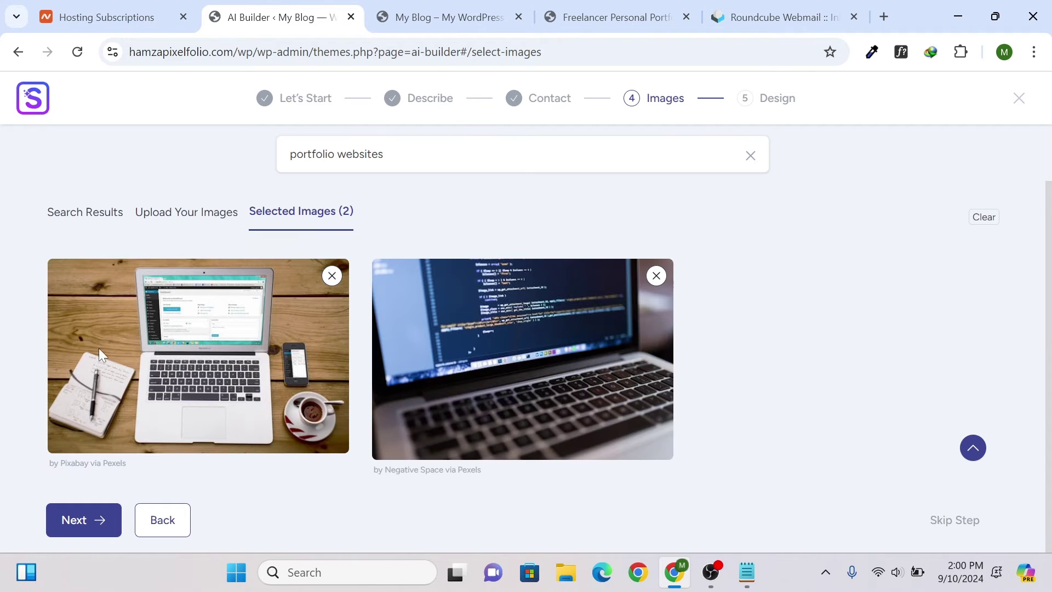
- Go back to the search results and advance to the Choose the Design step
click(66, 212)
scroll(286, 406, down, 1)
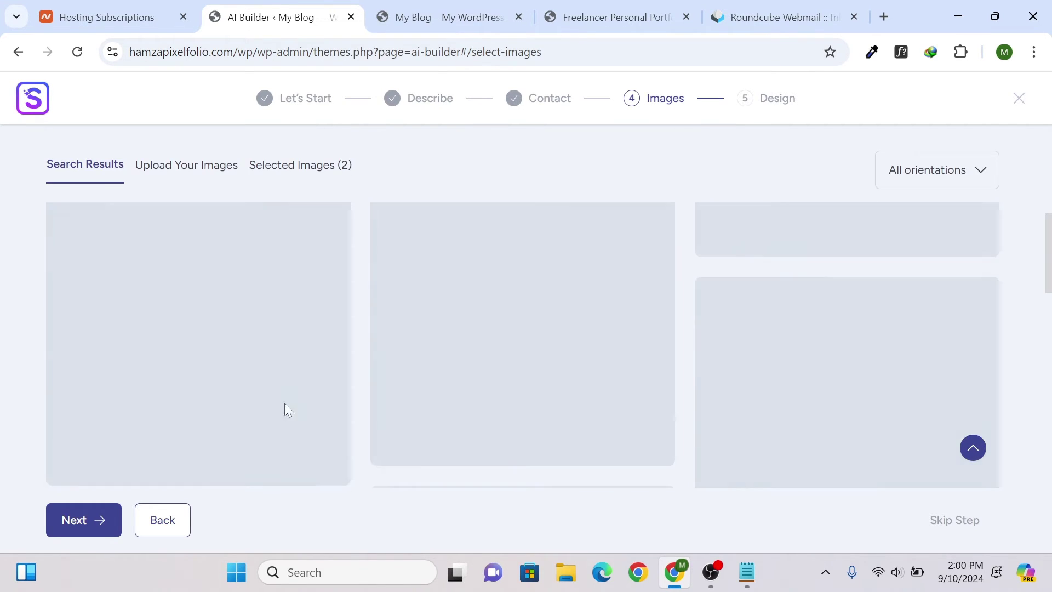
click(101, 531)
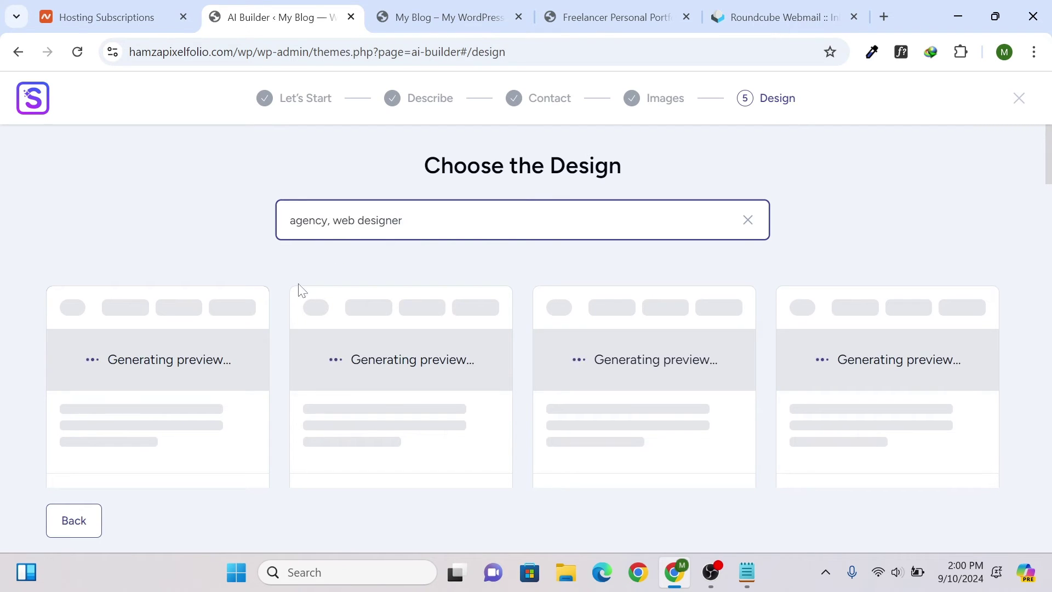
- Scroll through the generated portfolio design previews, Option 1 through Option 24
scroll(312, 337, down, 3)
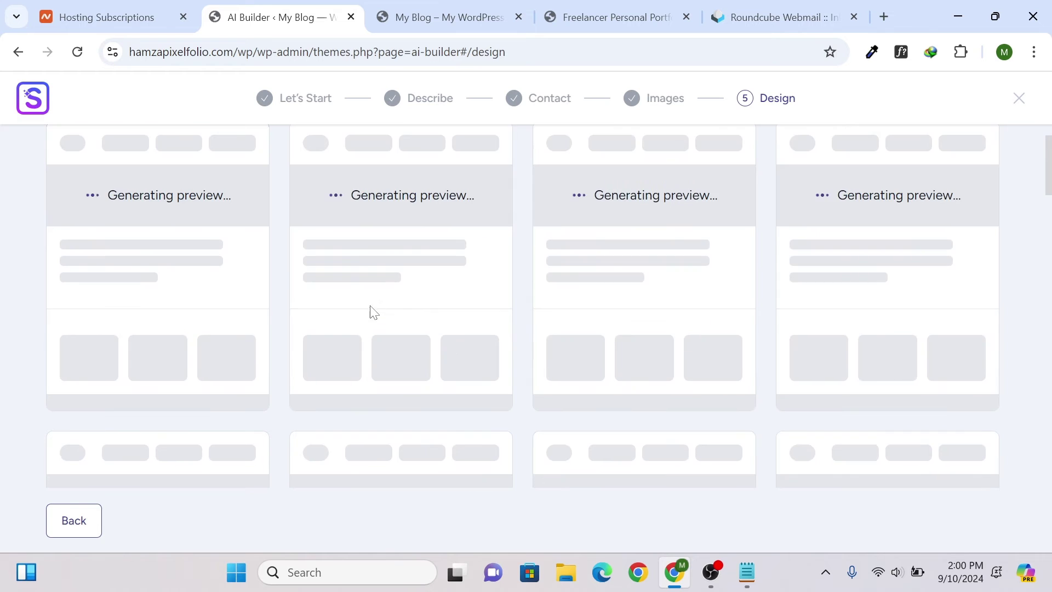
scroll(384, 249, down, 5)
scroll(491, 242, down, 8)
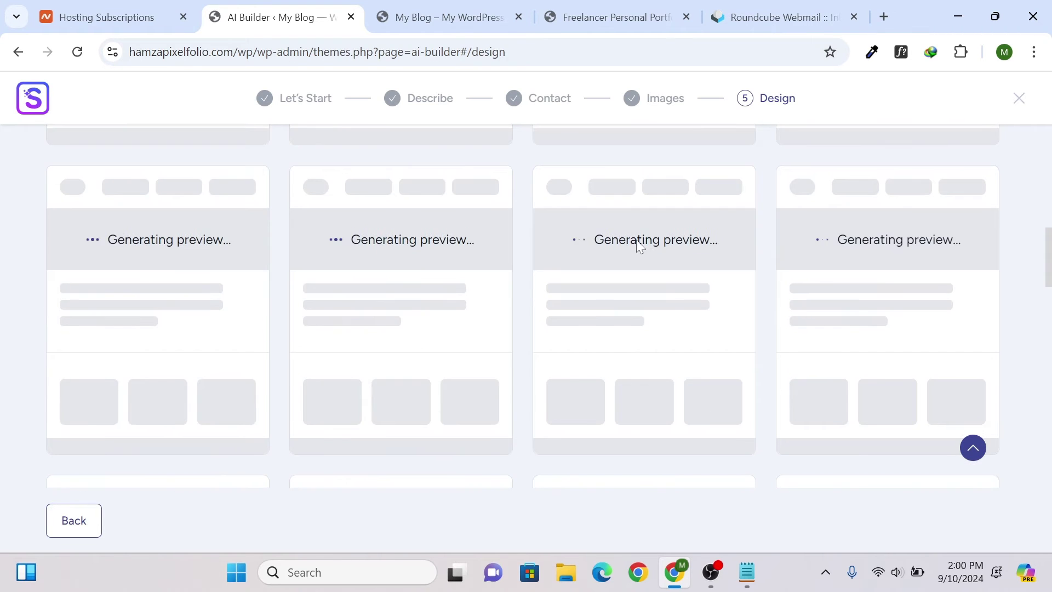
scroll(492, 258, down, 6)
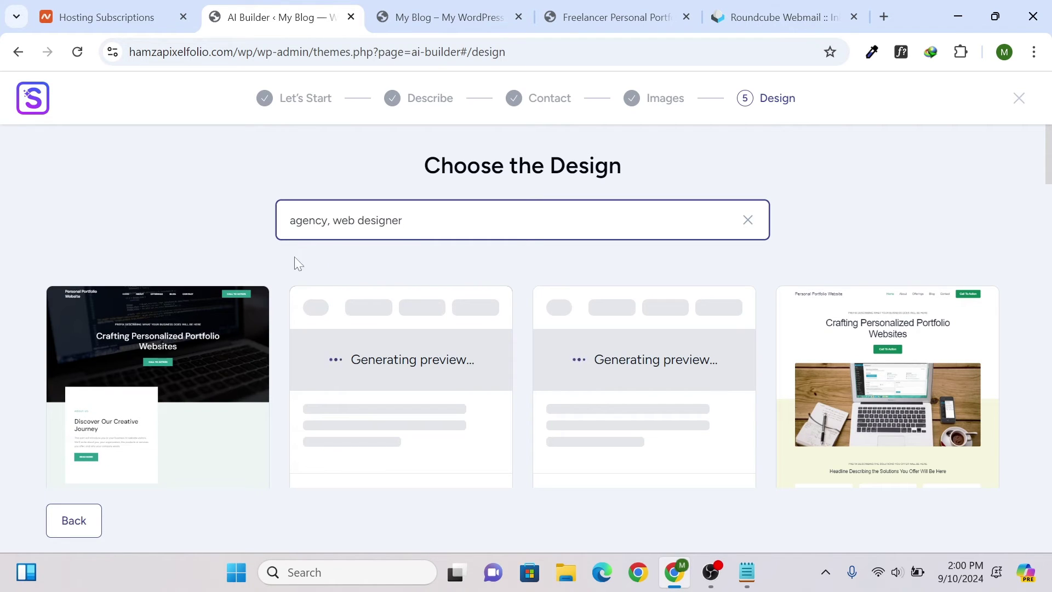
scroll(215, 285, down, 1)
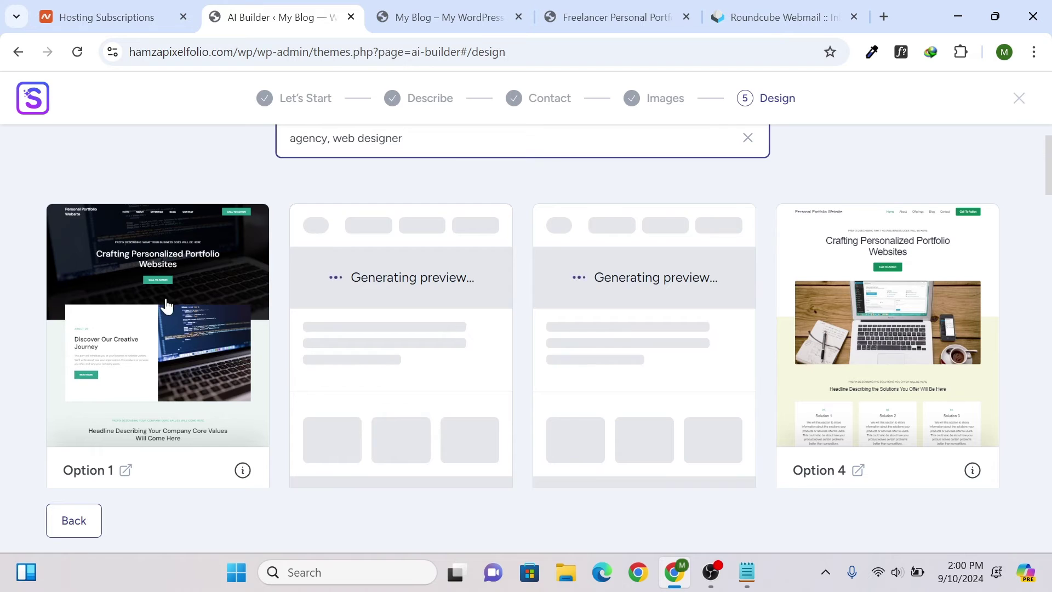
scroll(82, 313, up, 1)
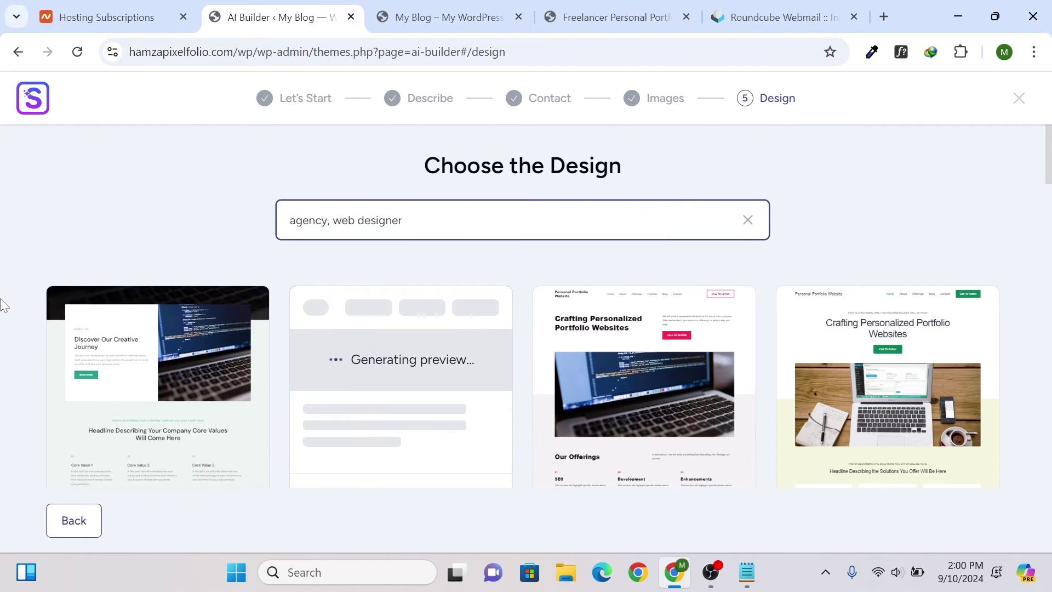
scroll(1044, 186, down, 1)
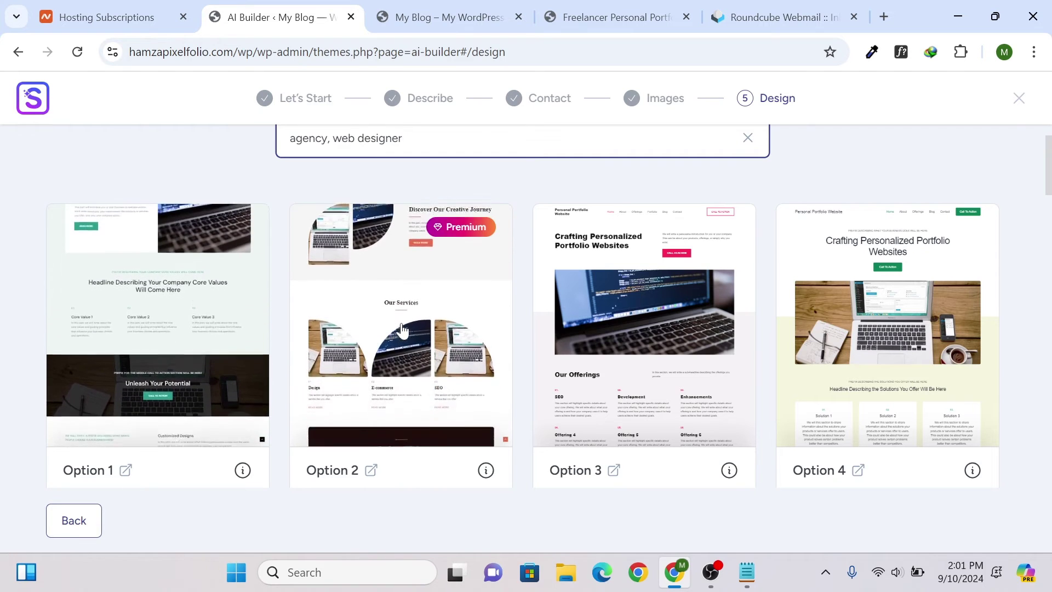
scroll(940, 309, down, 7)
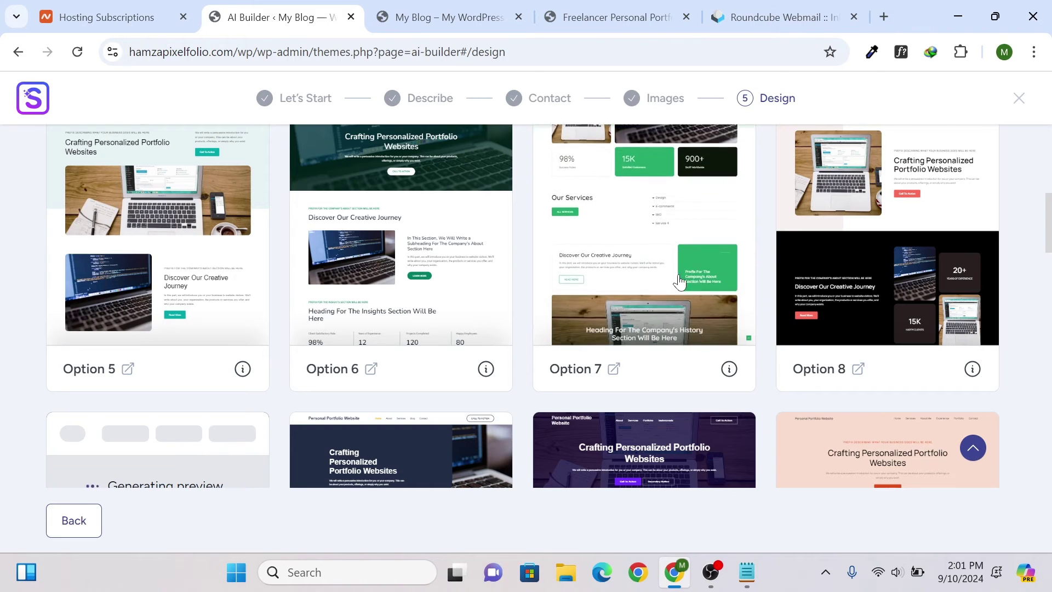
scroll(679, 282, up, 2)
scroll(677, 282, up, 3)
scroll(660, 301, down, 4)
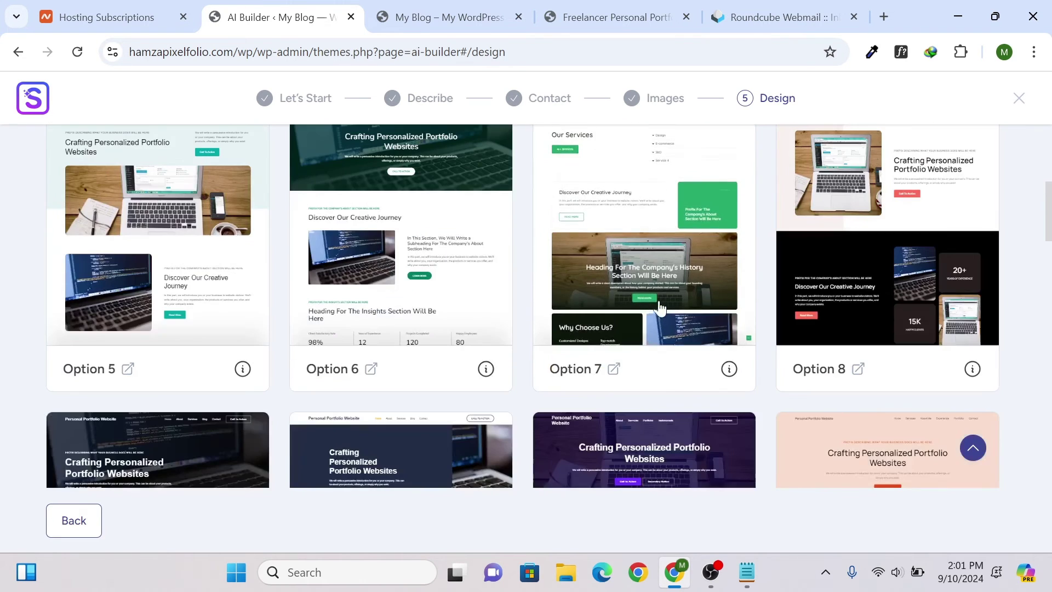
scroll(416, 306, up, 2)
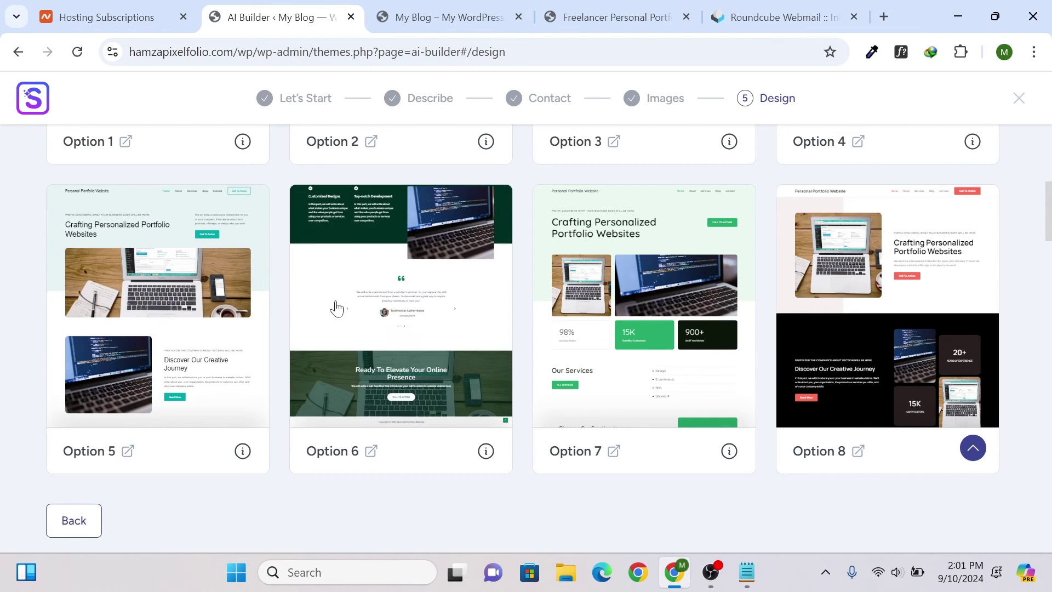
scroll(378, 300, up, 2)
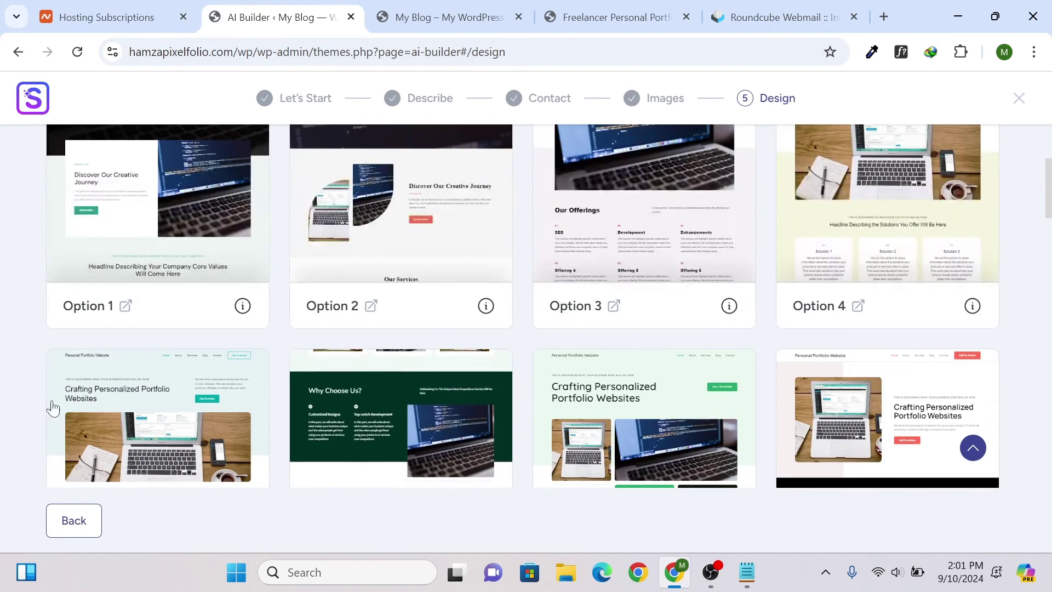
scroll(20, 379, down, 2)
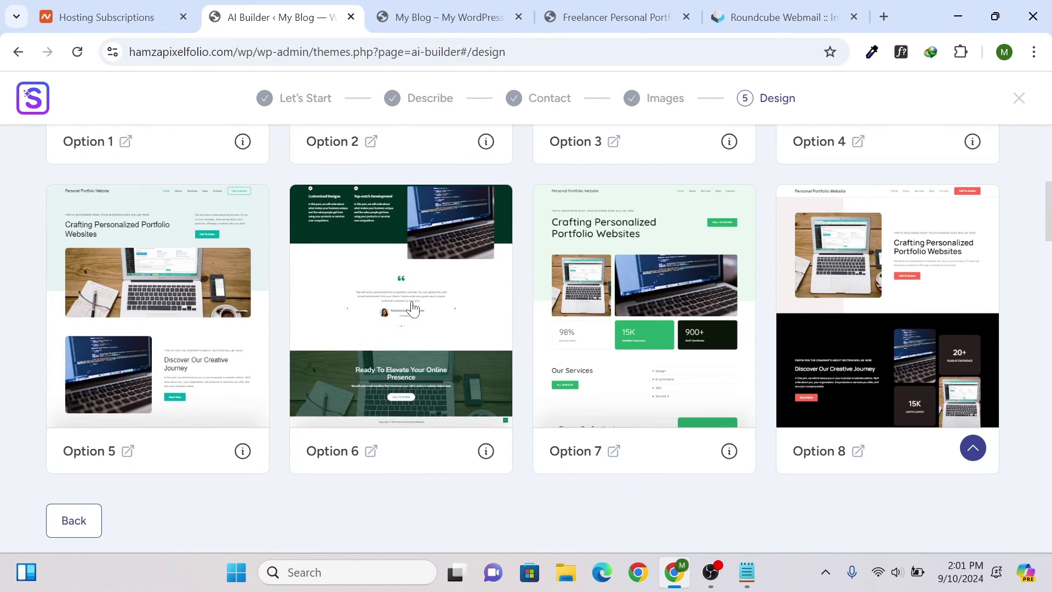
scroll(435, 354, down, 4)
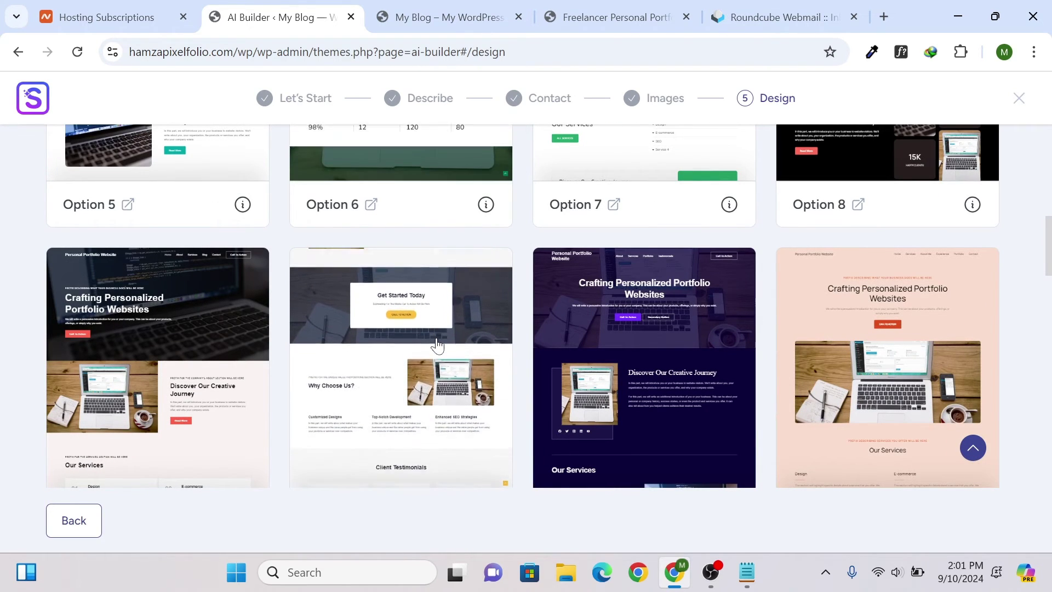
scroll(436, 344, down, 5)
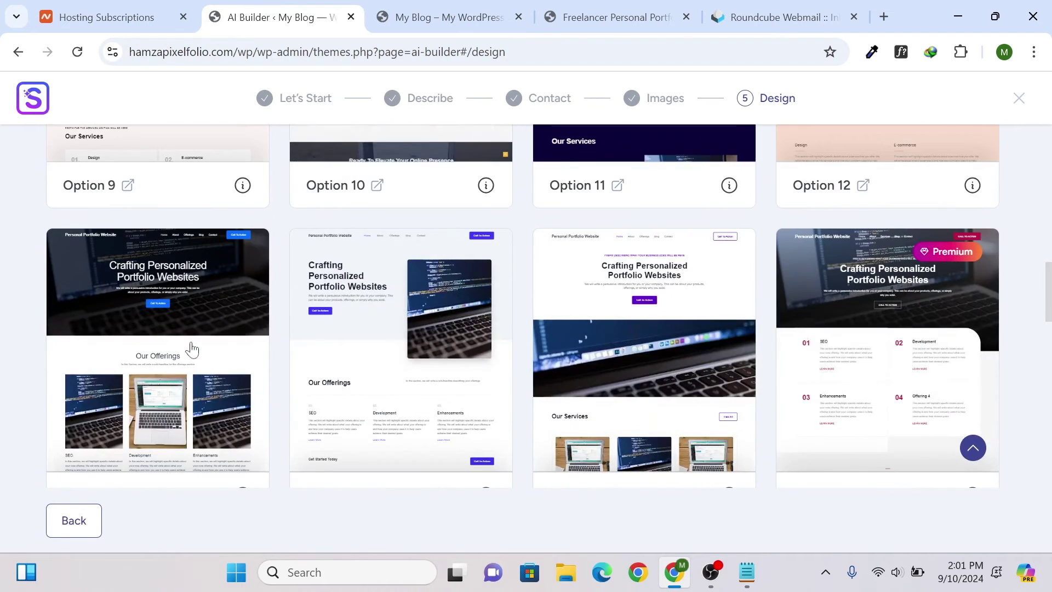
scroll(123, 338, down, 4)
scroll(503, 281, down, 6)
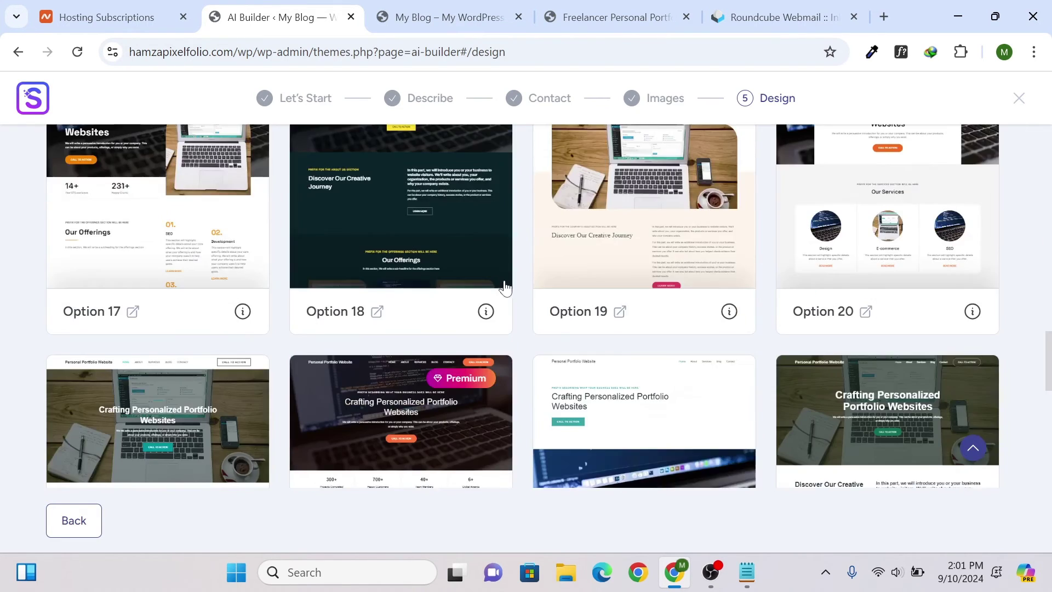
scroll(493, 294, down, 1)
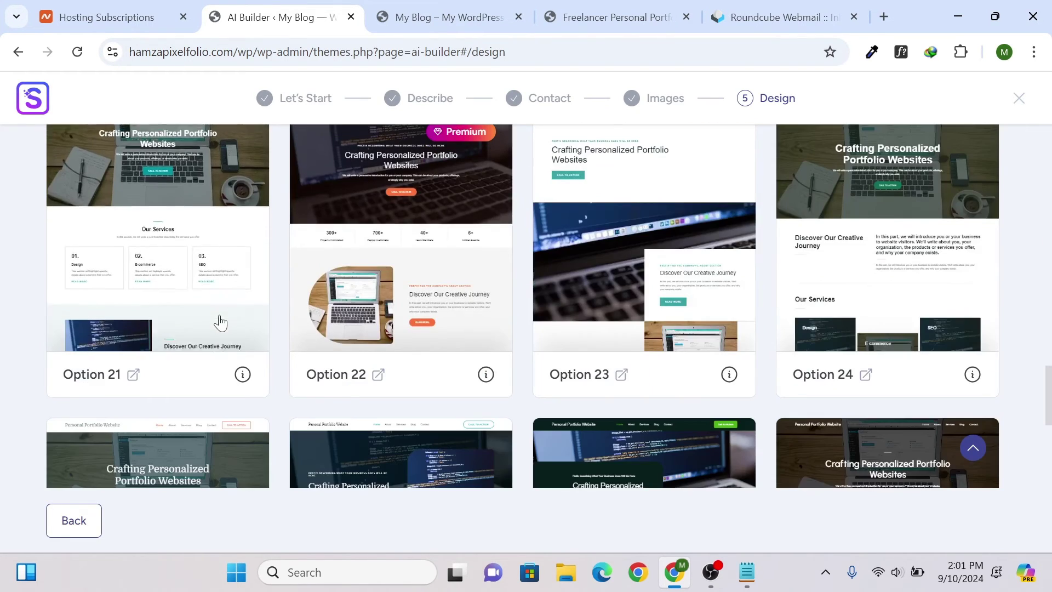
scroll(234, 286, up, 15)
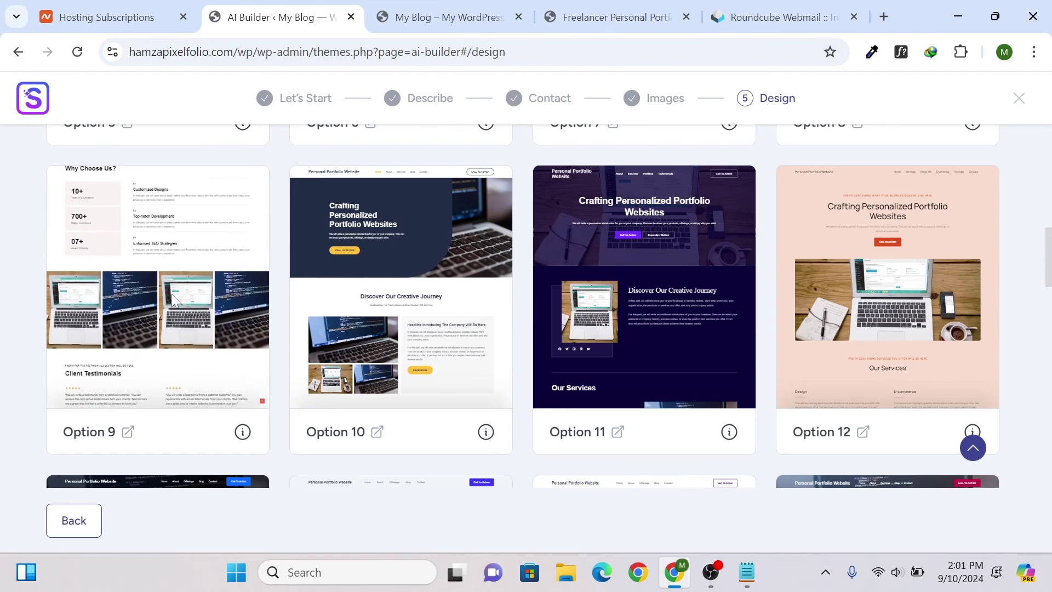
click(172, 296)
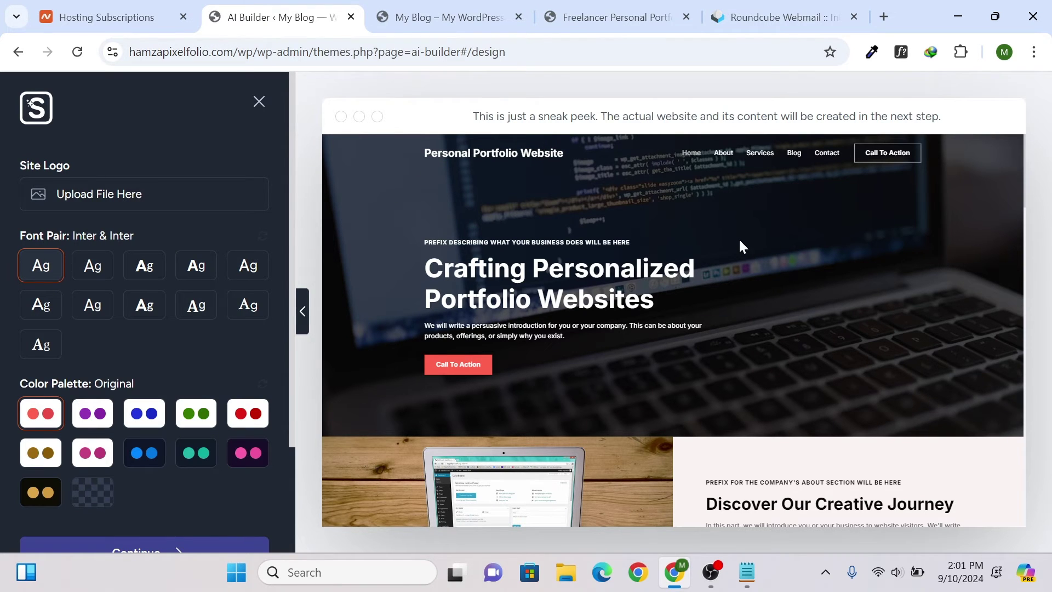
scroll(739, 238, down, 5)
scroll(647, 257, down, 5)
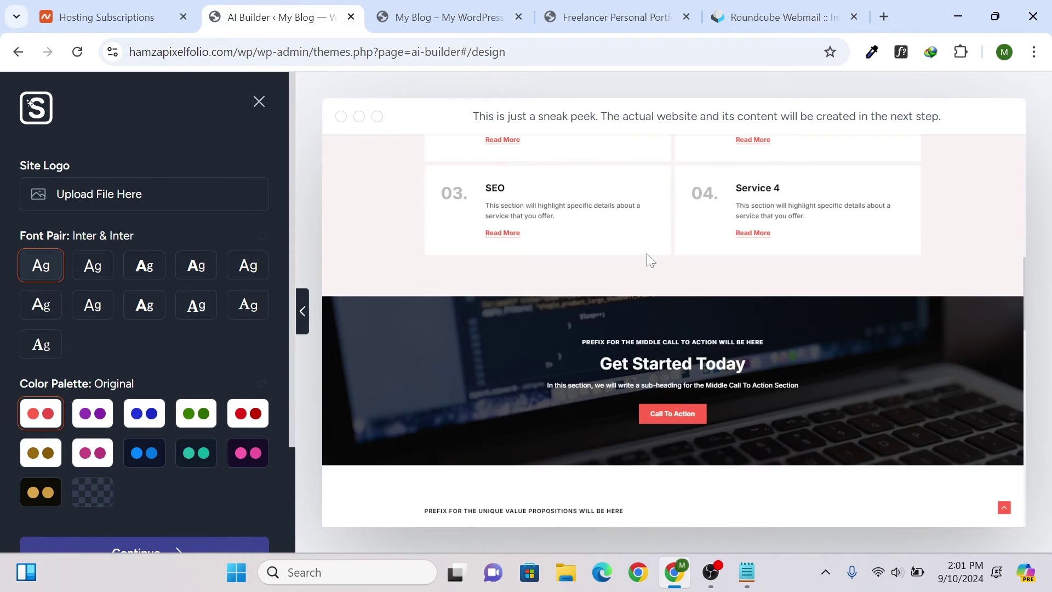
scroll(641, 261, down, 10)
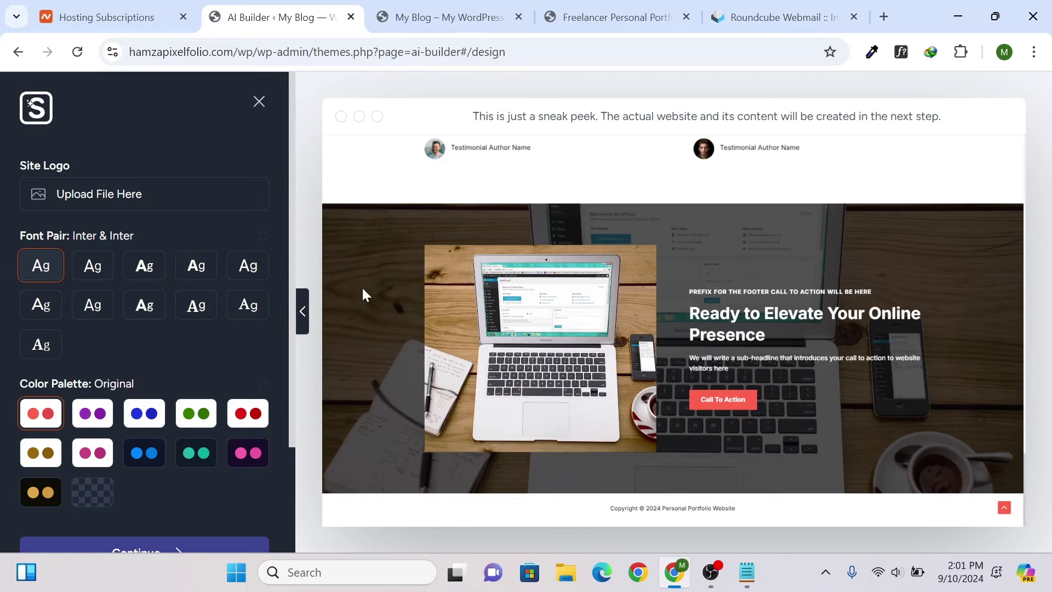
scroll(206, 333, down, 2)
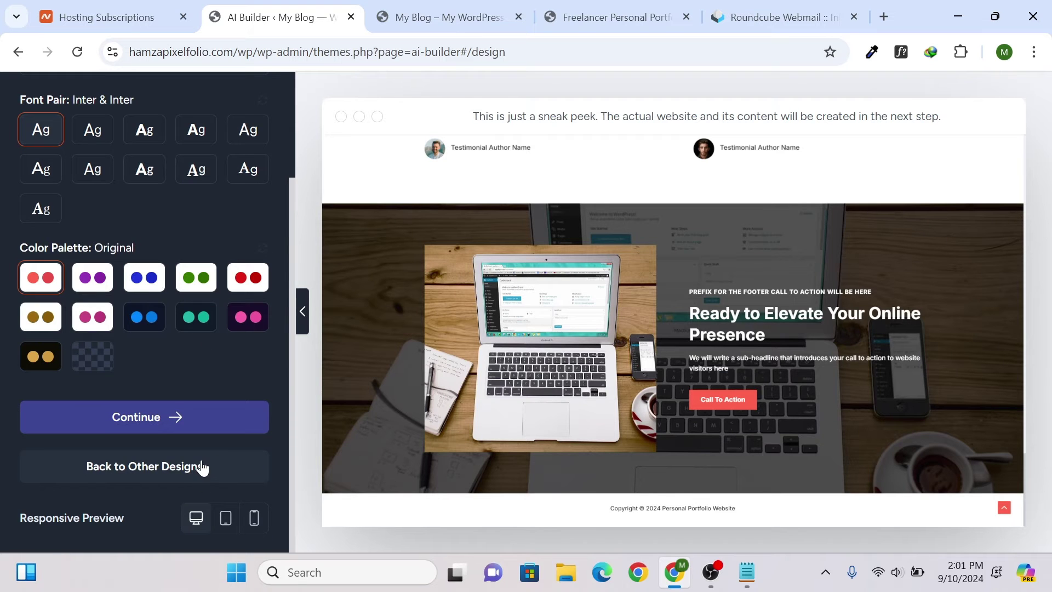
click(202, 468)
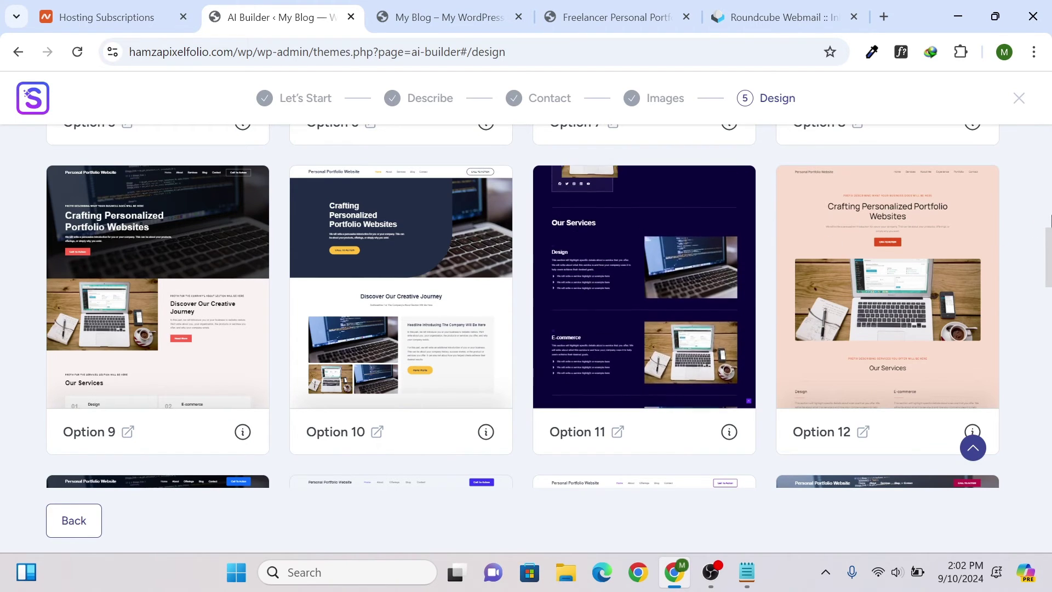
- Pick the Option 6 design card to customize it
scroll(1050, 220, up, 5)
scroll(1050, 219, down, 3)
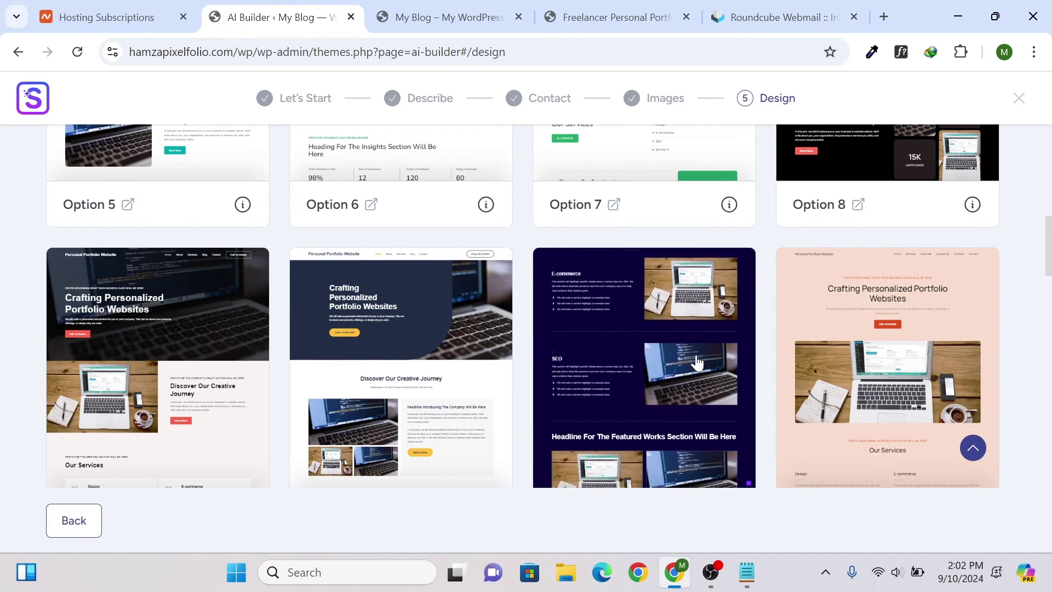
scroll(696, 356, up, 8)
scroll(674, 378, down, 3)
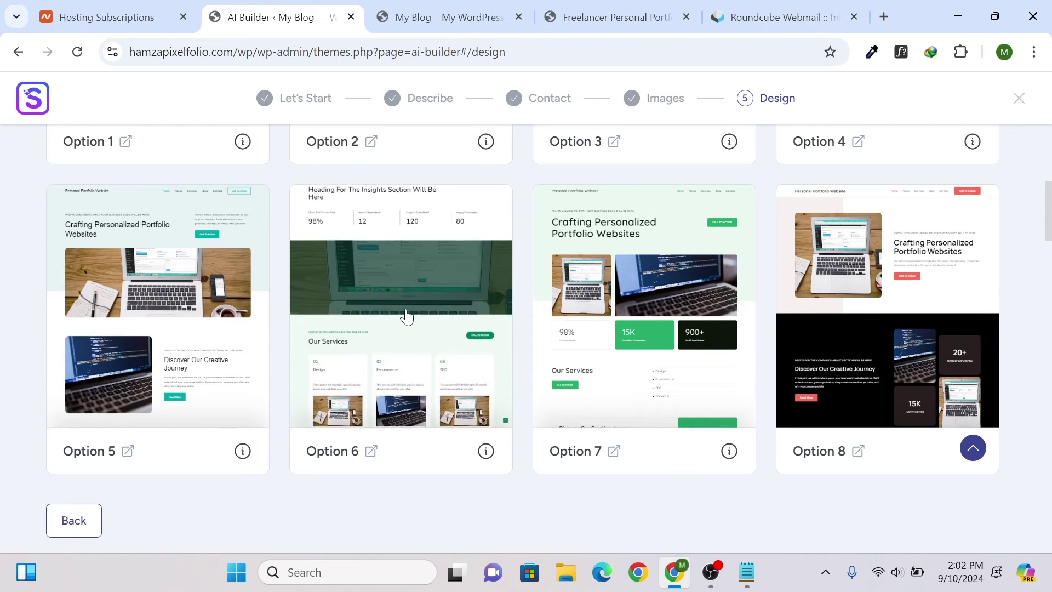
click(402, 315)
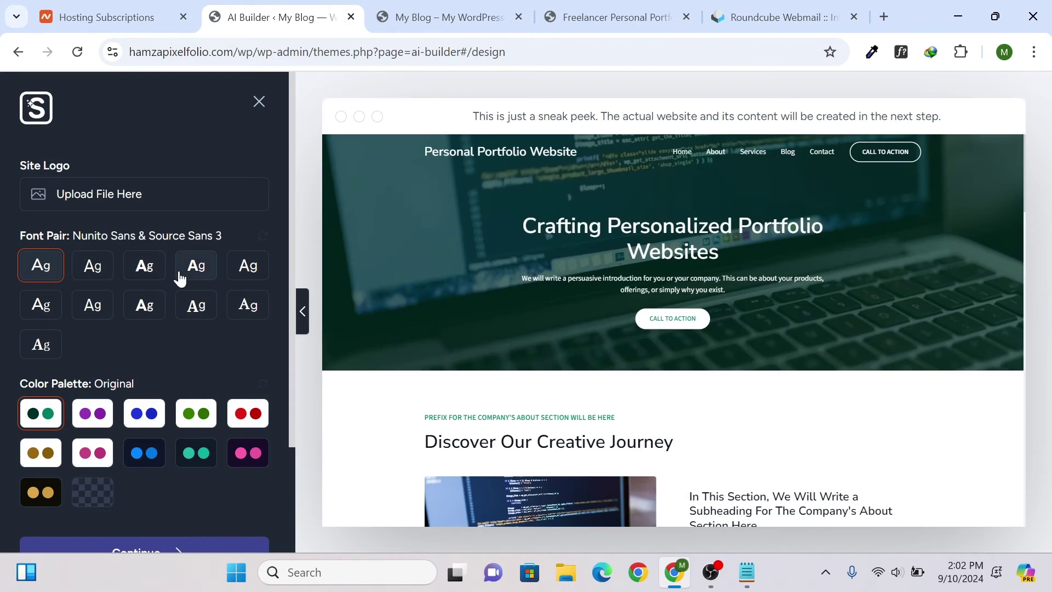
- Try several font pairs and settle on EB Garamond & IBM Plex Sans
click(91, 265)
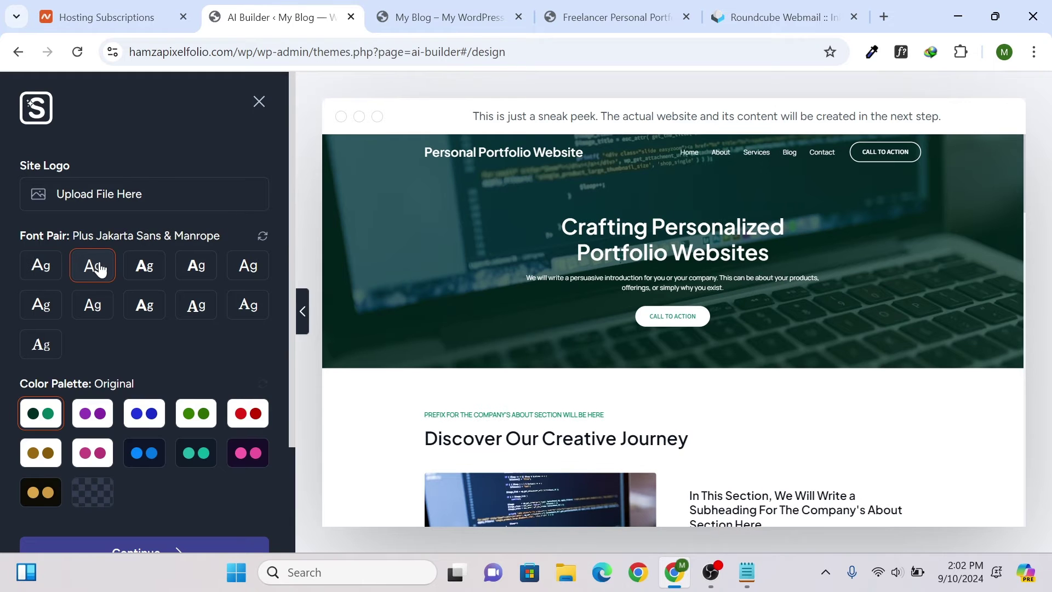
click(143, 265)
click(195, 265)
click(248, 265)
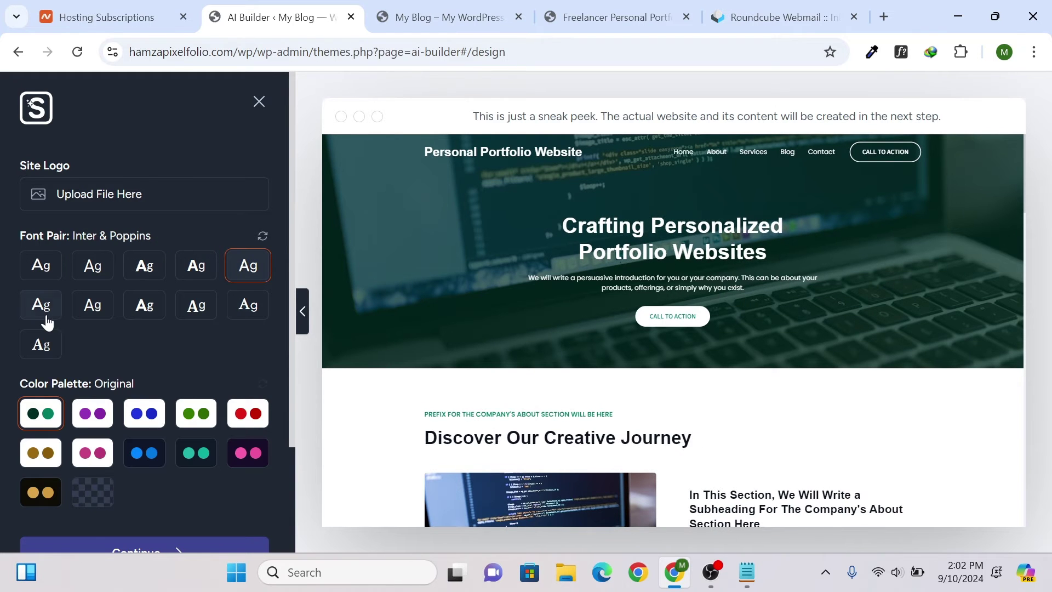
click(46, 345)
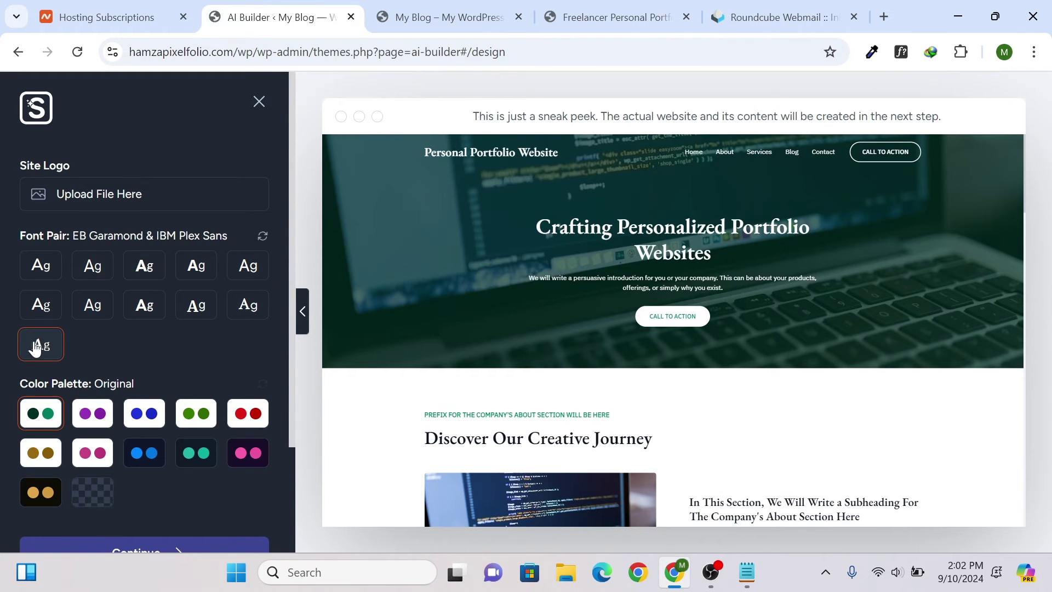
- Preview purple, blue and green palettes, keep the Original palette, and continue to features
scroll(71, 305, down, 3)
click(94, 284)
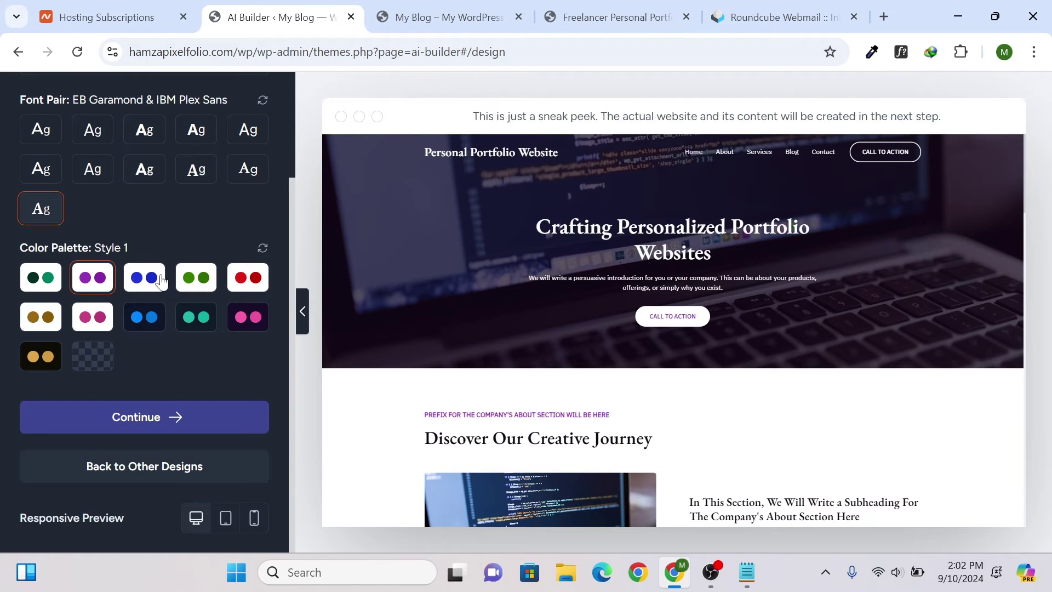
click(163, 281)
click(206, 283)
click(51, 292)
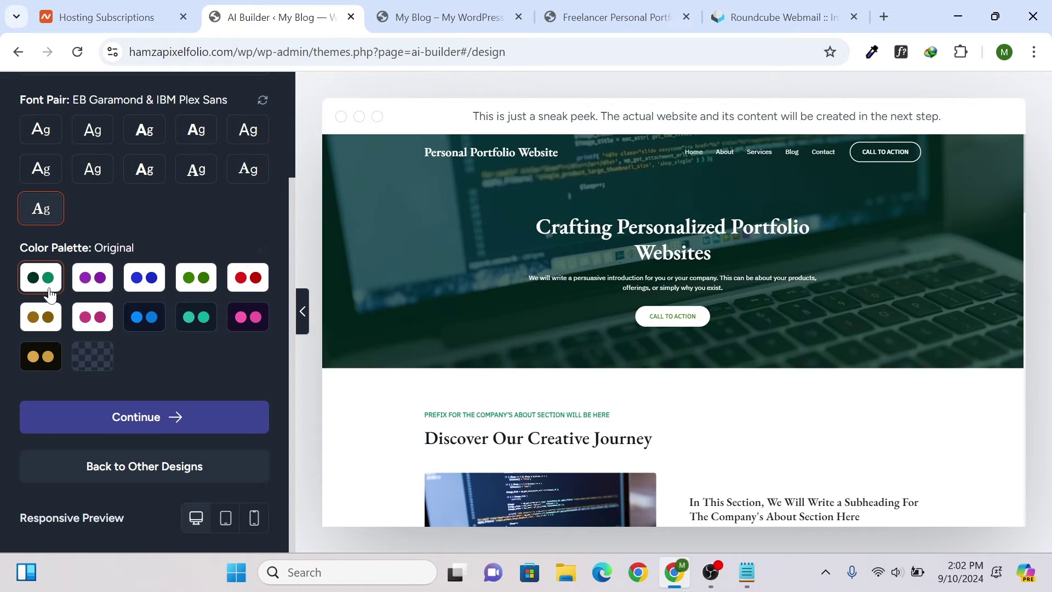
click(135, 415)
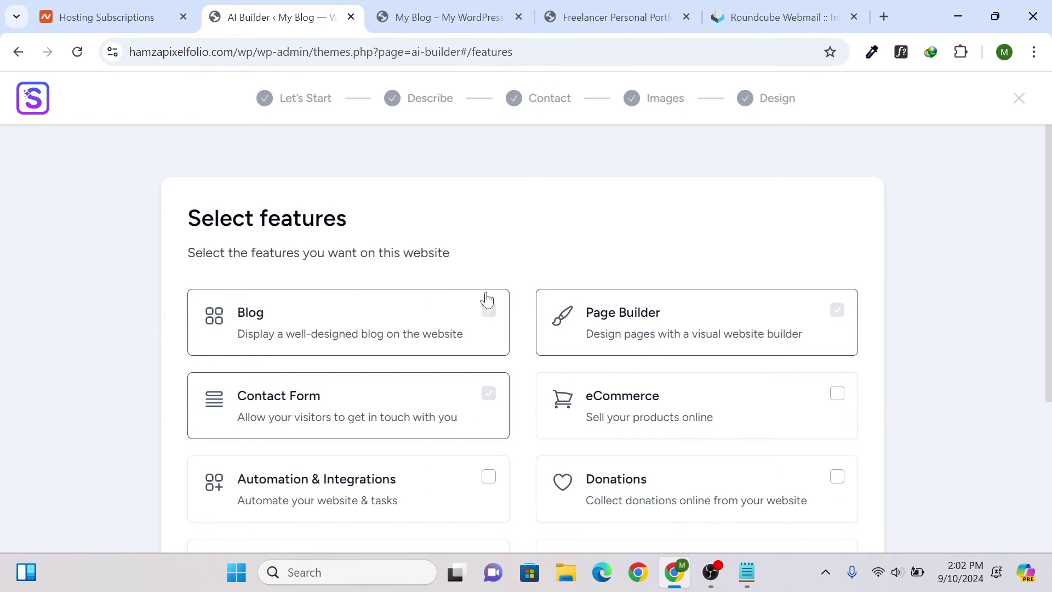
- Leave eCommerce unchecked, keeping Blog, Page Builder and Contact Form, and start building
scroll(181, 266, down, 3)
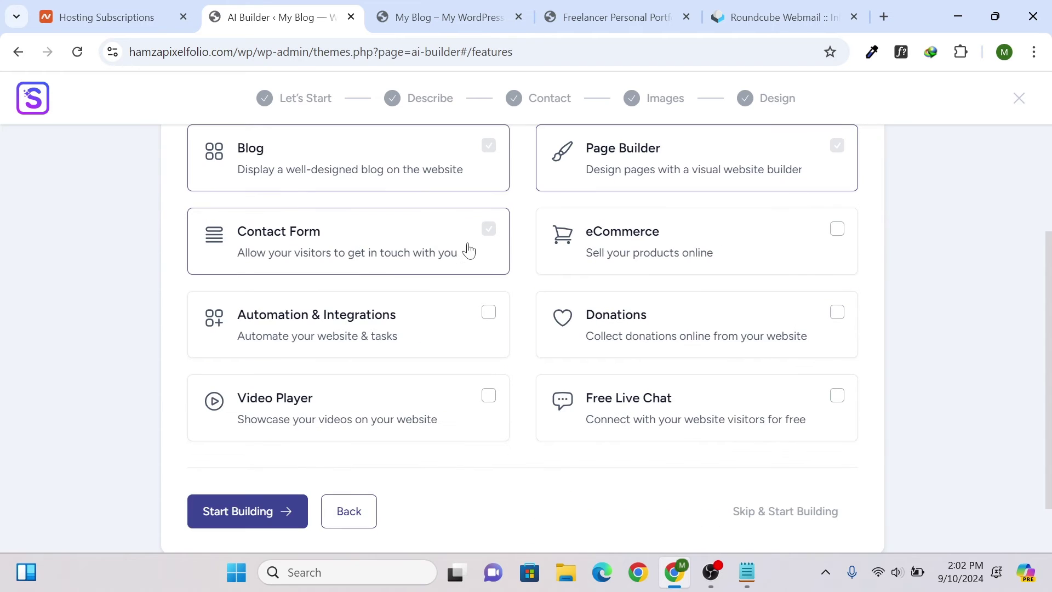
scroll(501, 256, up, 3)
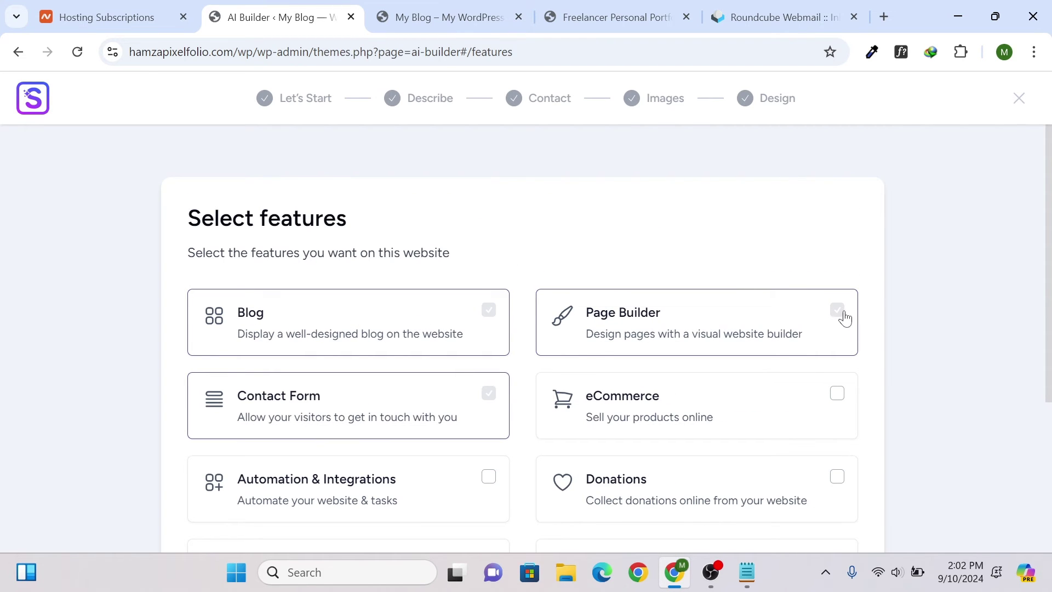
scroll(810, 295, down, 3)
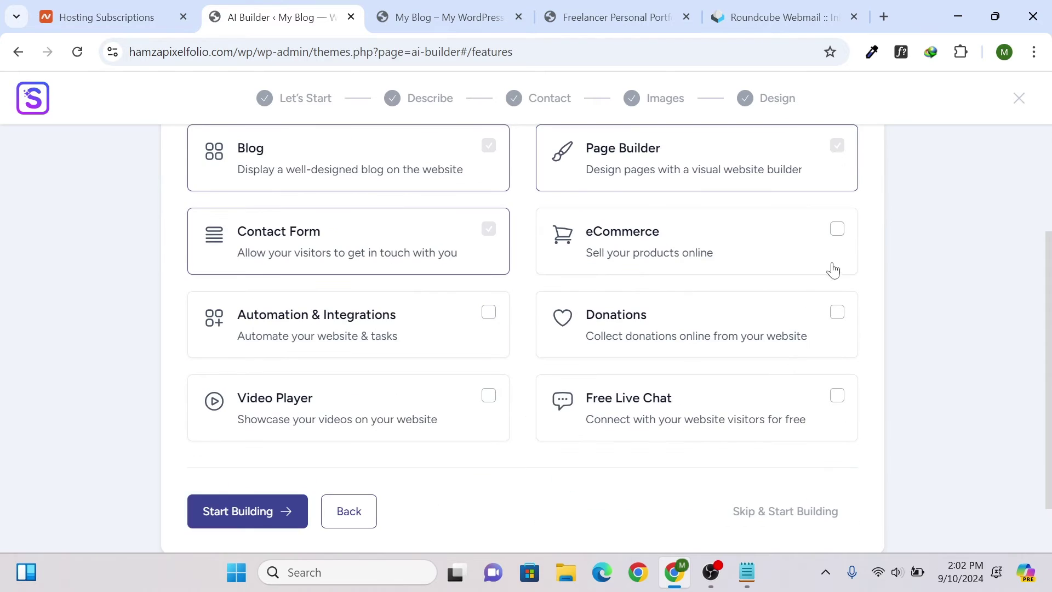
click(838, 230)
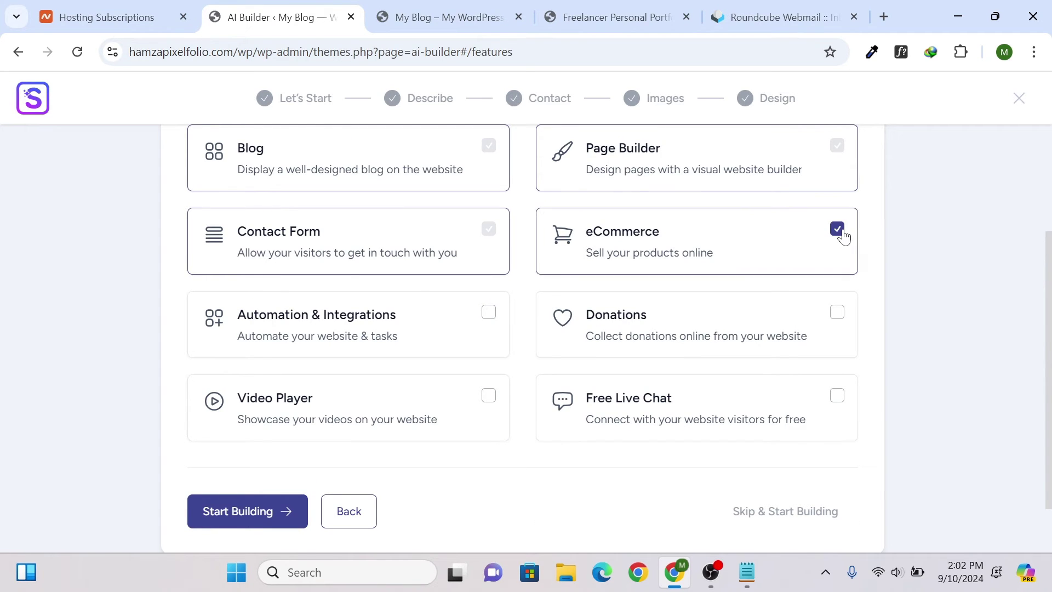
click(840, 231)
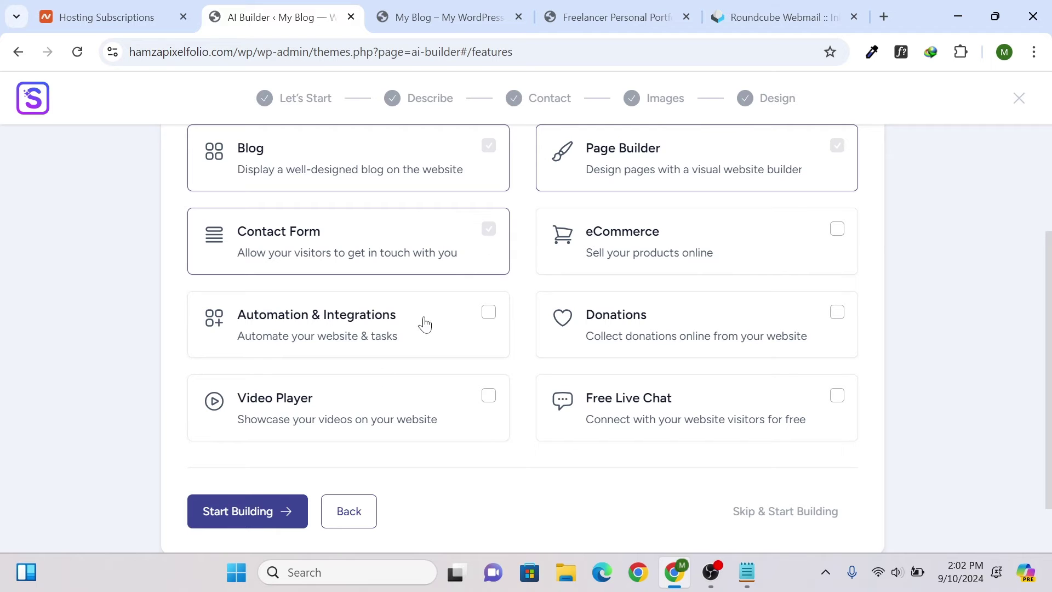
click(270, 519)
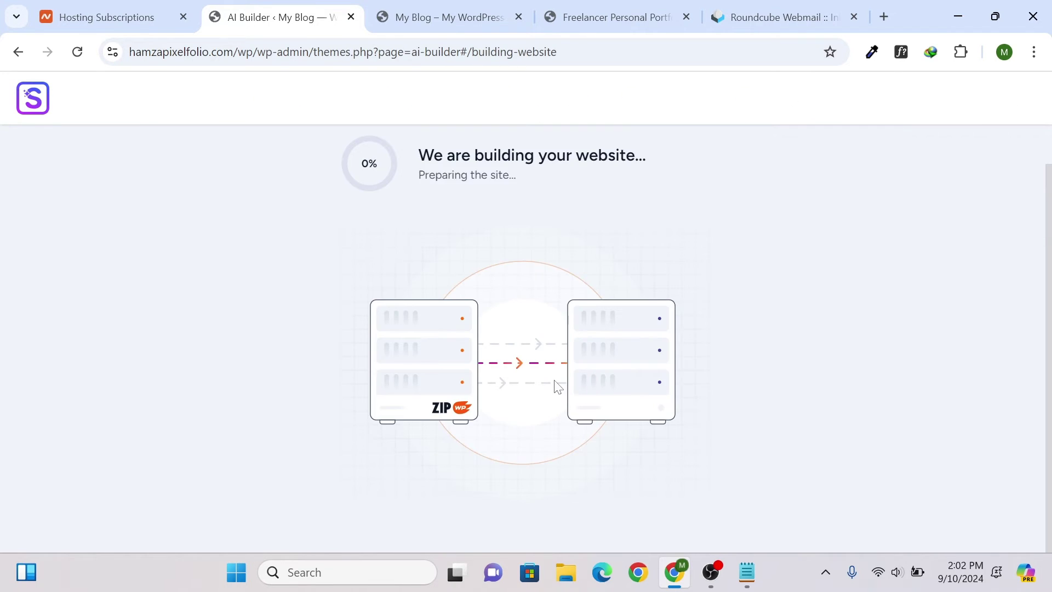
- Check the My Blog front page with its Hello world! post during the build
scroll(409, 320, up, 1)
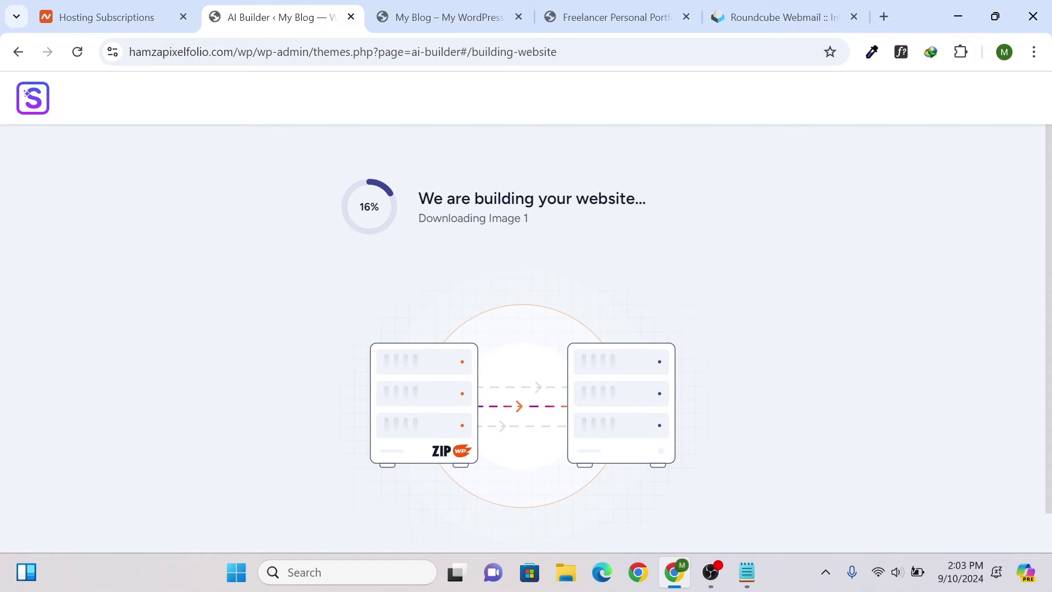
click(449, 17)
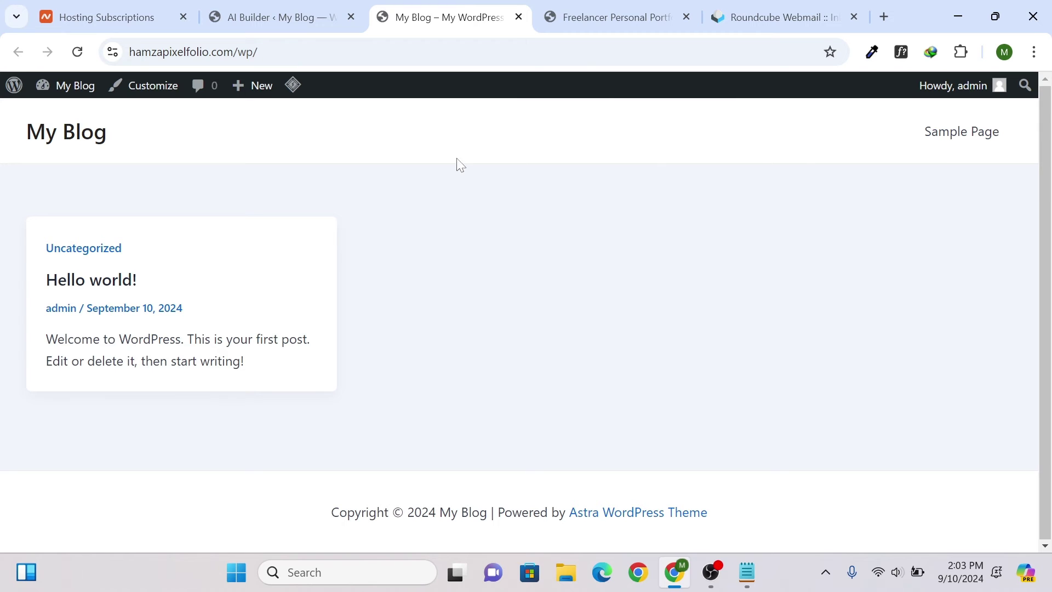
- Glance at the Freelancer Personal Portfolio and My Blog tabs, then return to the AI Builder progress
click(604, 15)
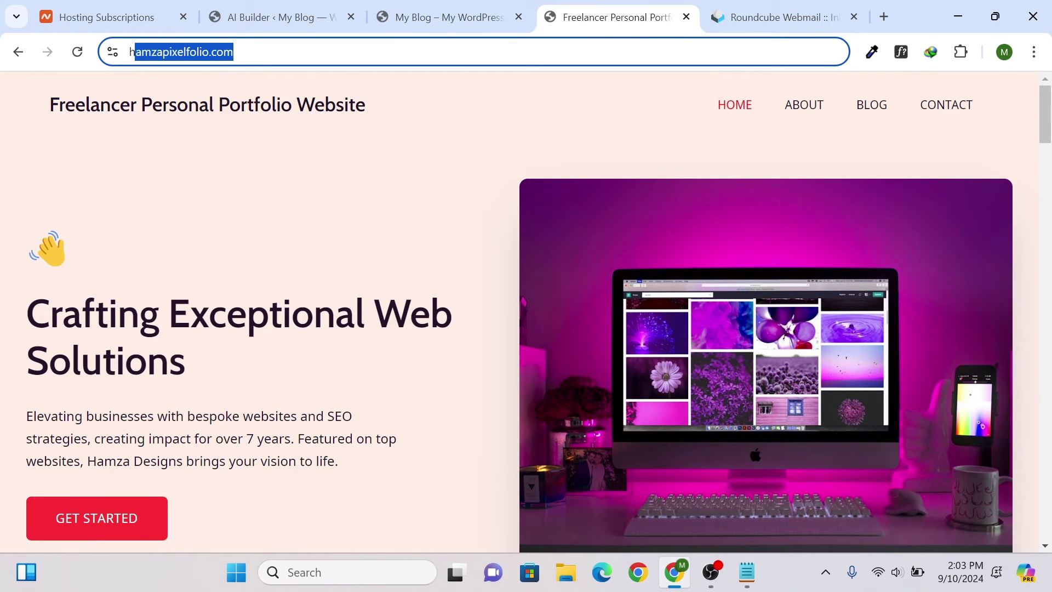
click(500, 8)
click(340, 7)
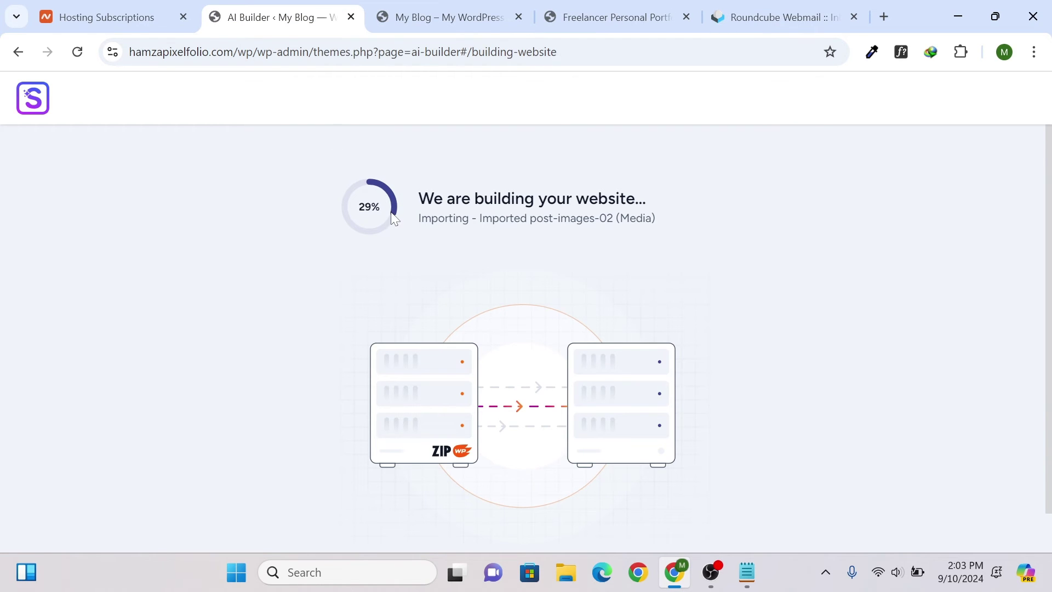
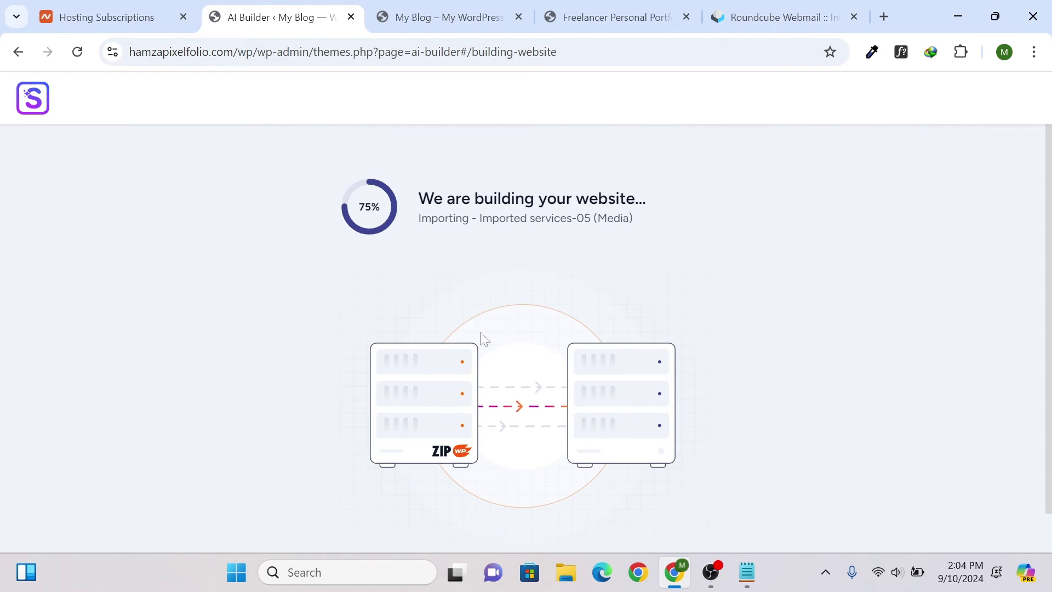
- Check the My Blog front page, then scroll through the Freelancer Personal Portfolio template
click(425, 6)
click(576, 8)
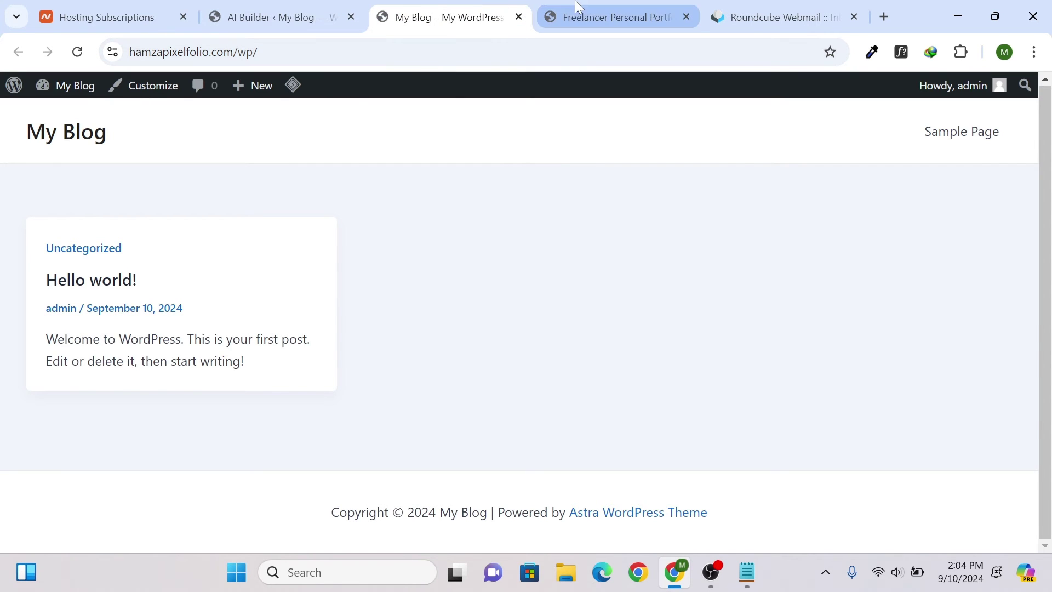
scroll(669, 246, down, 5)
scroll(623, 226, up, 5)
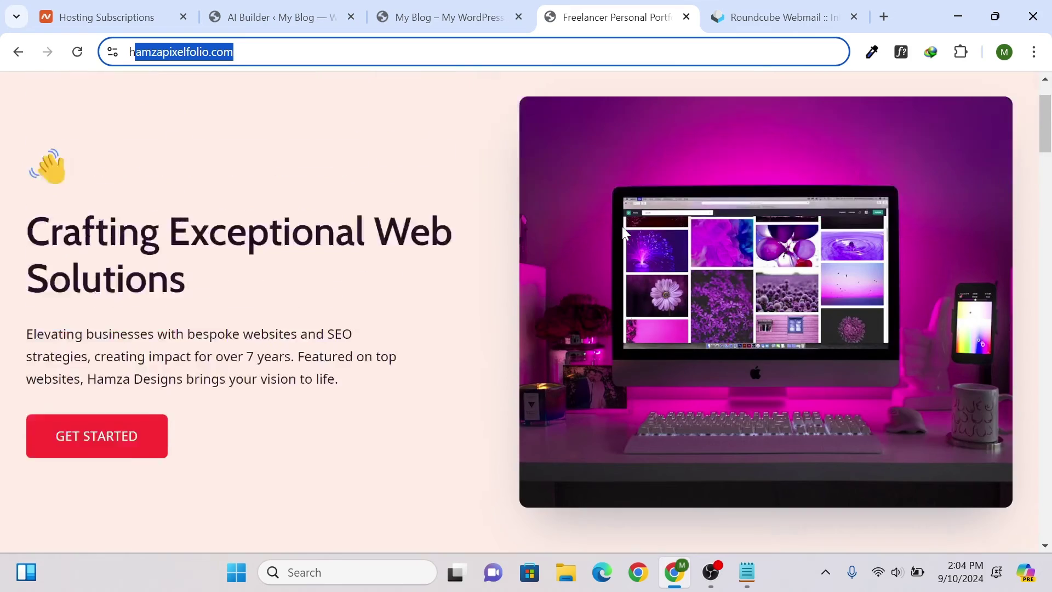
scroll(773, 204, down, 15)
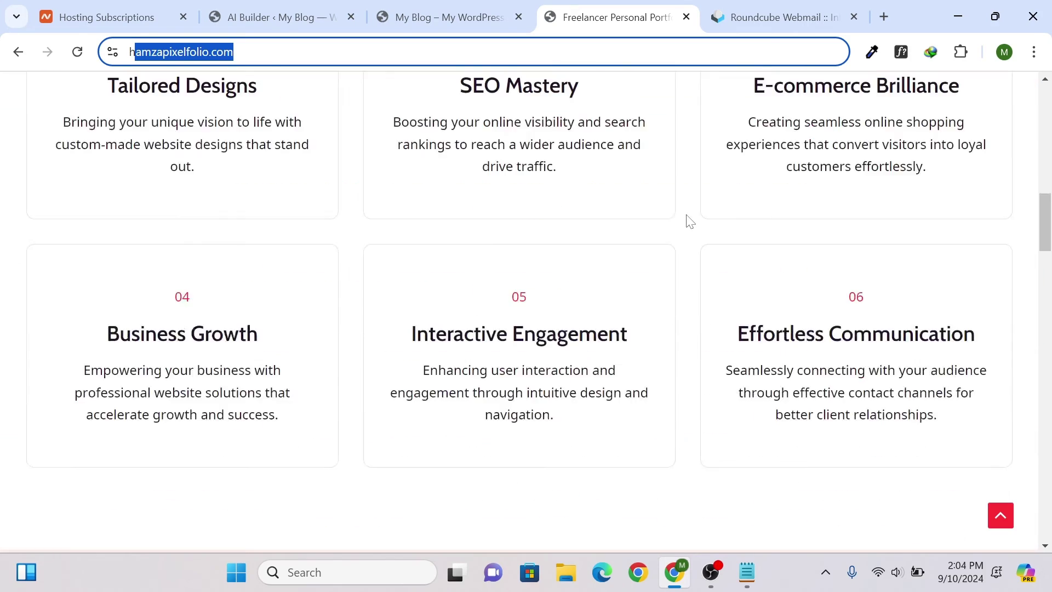
scroll(686, 225, down, 20)
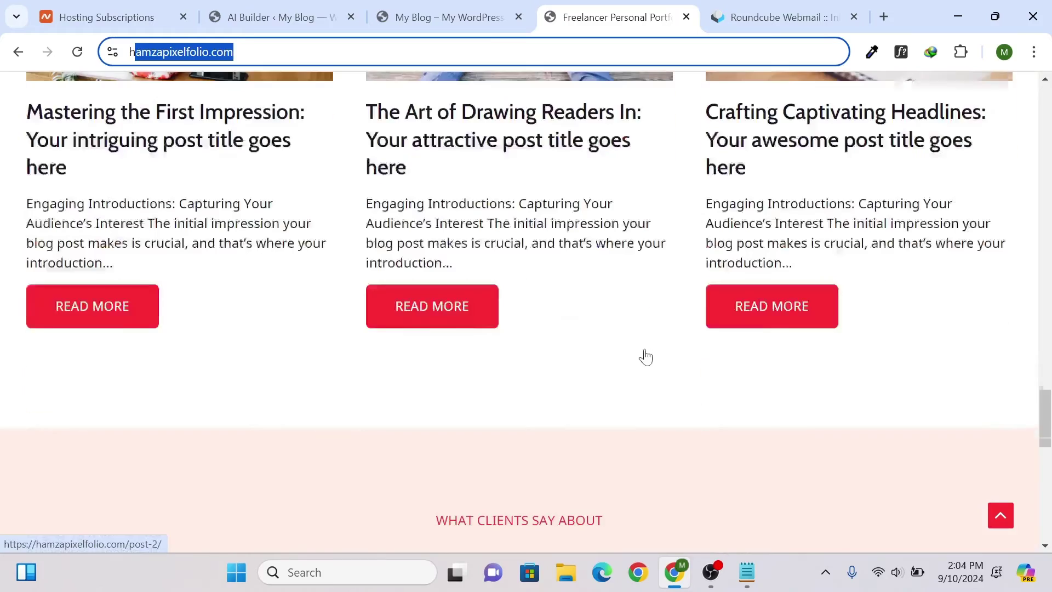
scroll(643, 357, up, 8)
scroll(576, 344, down, 5)
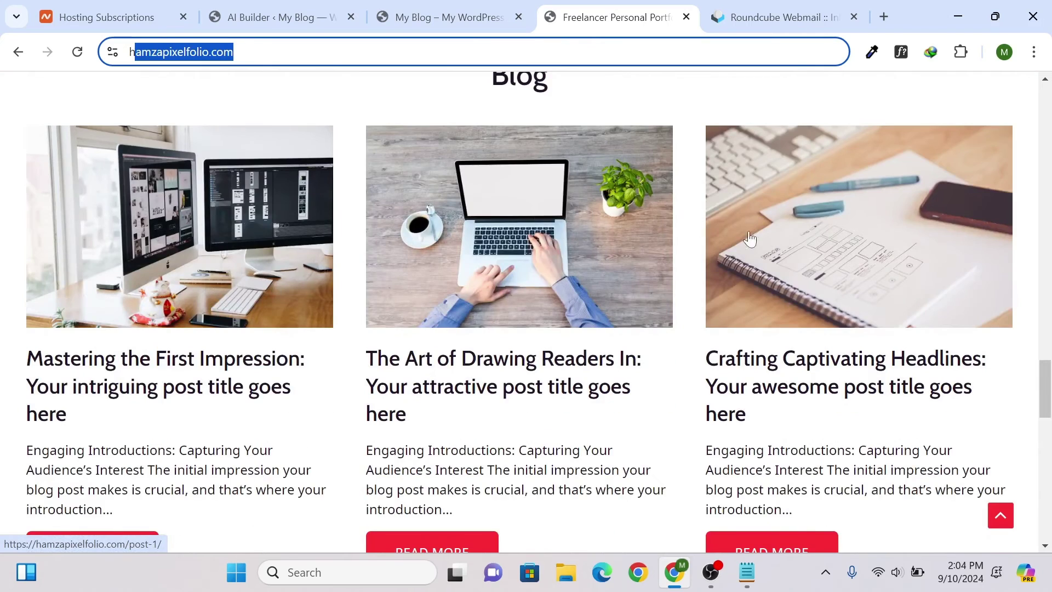
scroll(751, 239, up, 12)
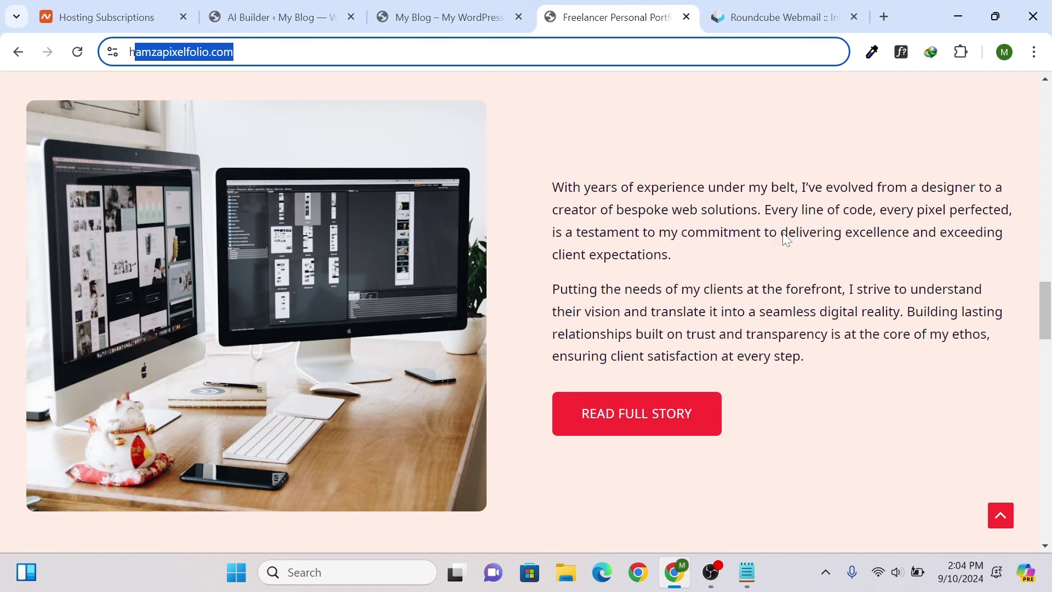
- Scroll back up the template and return to the AI Builder to find the website ready
scroll(787, 238, up, 15)
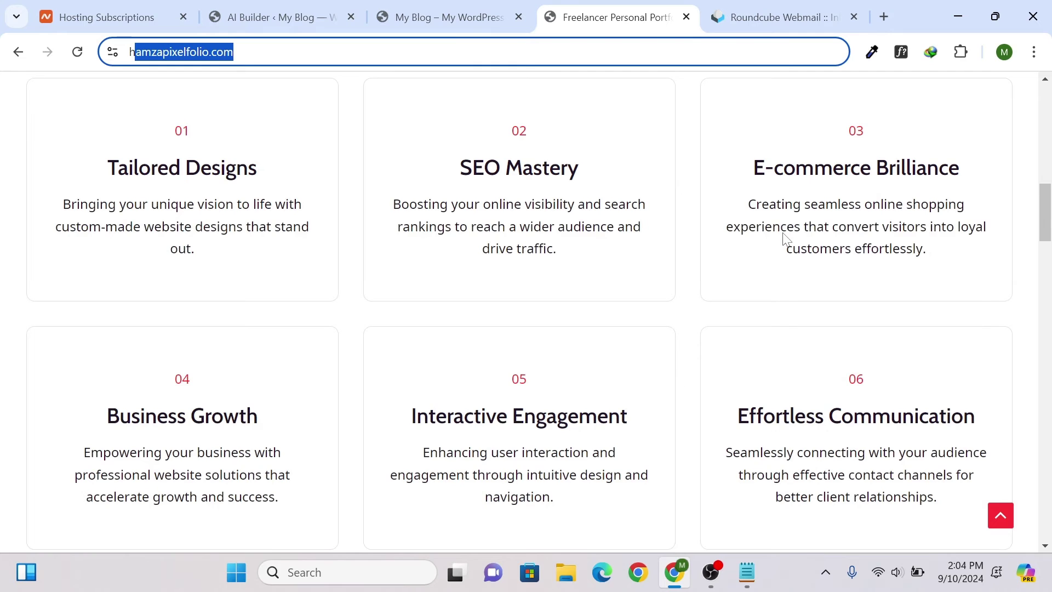
scroll(785, 236, up, 10)
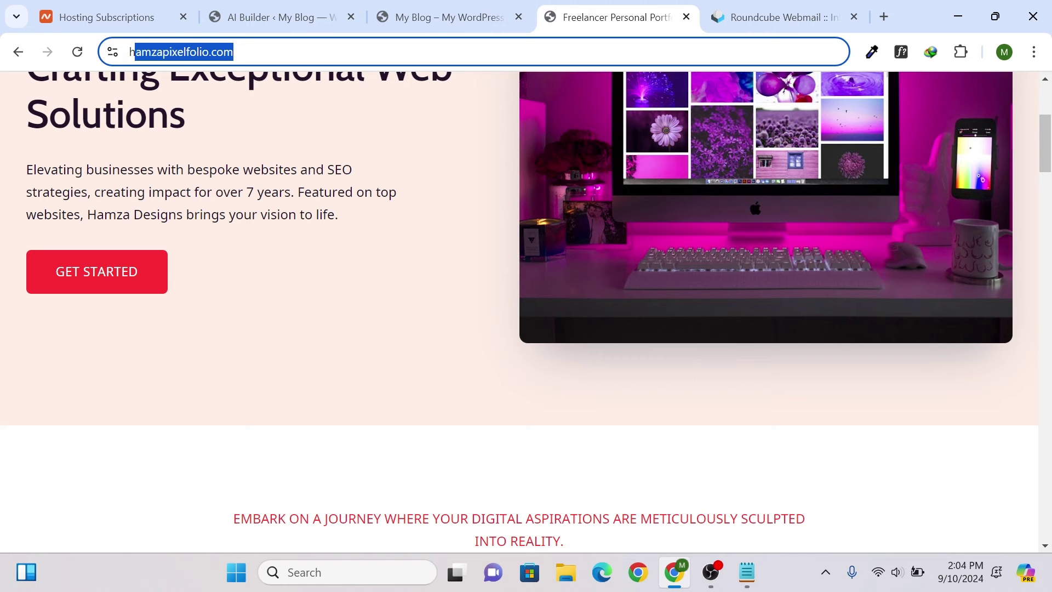
scroll(243, 183, up, 3)
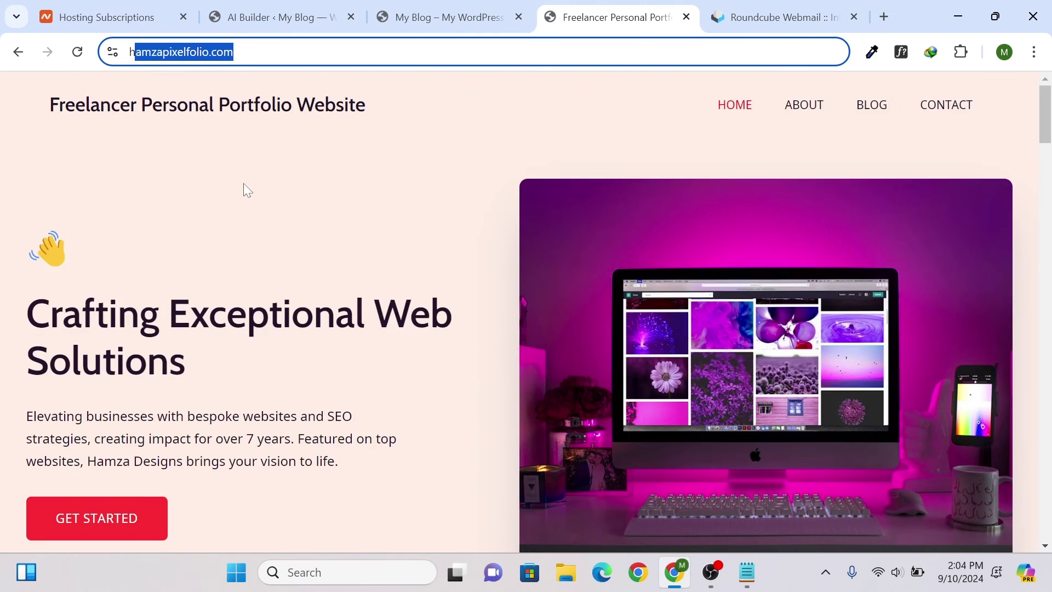
scroll(243, 183, down, 6)
scroll(380, 142, down, 1)
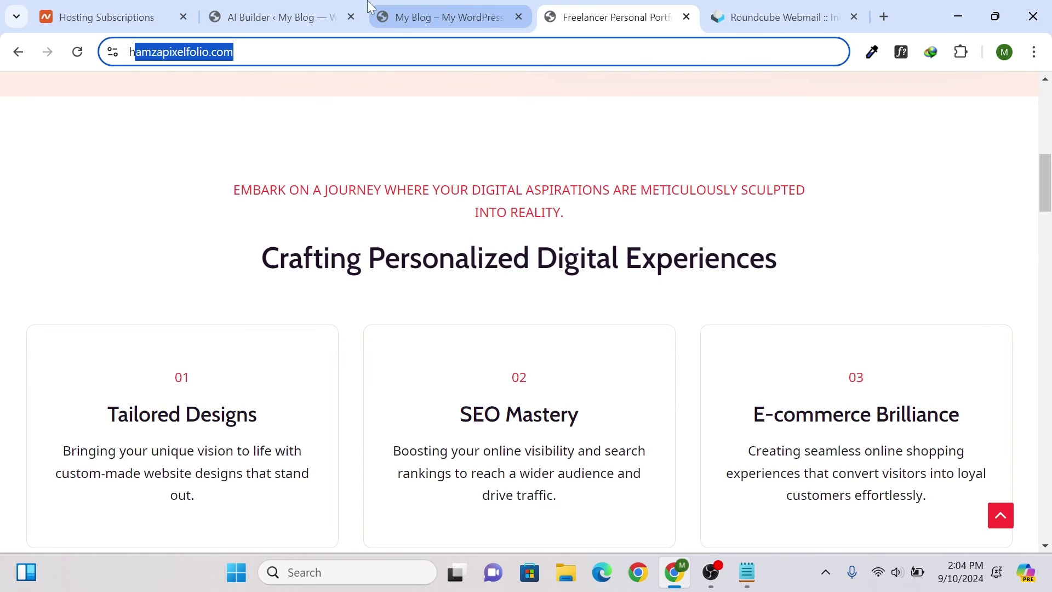
click(331, 8)
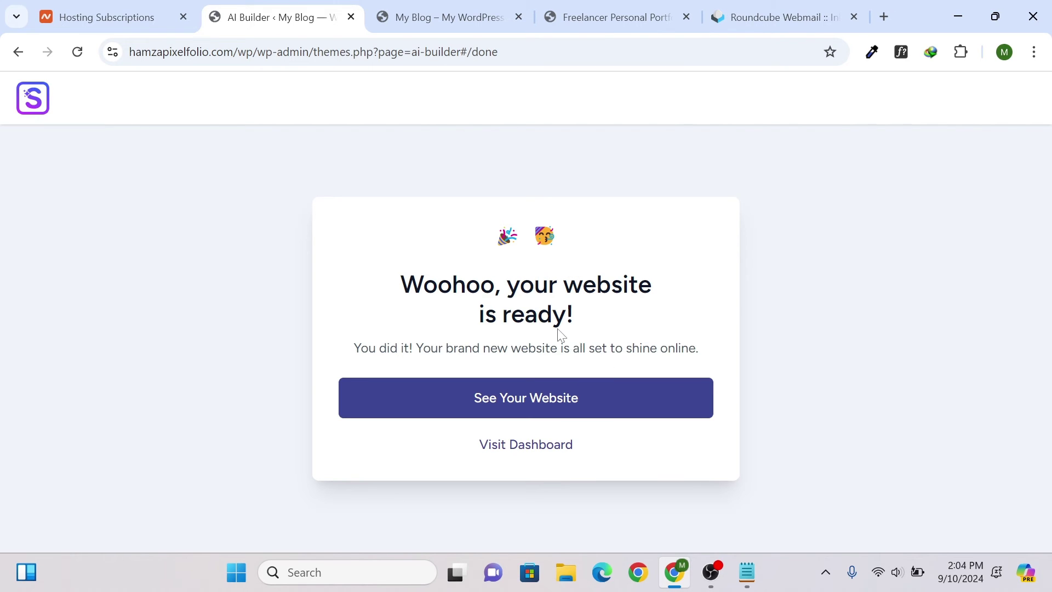
- Reload the My Blog site and scroll through the new Personal Portfolio homepage design
click(433, 15)
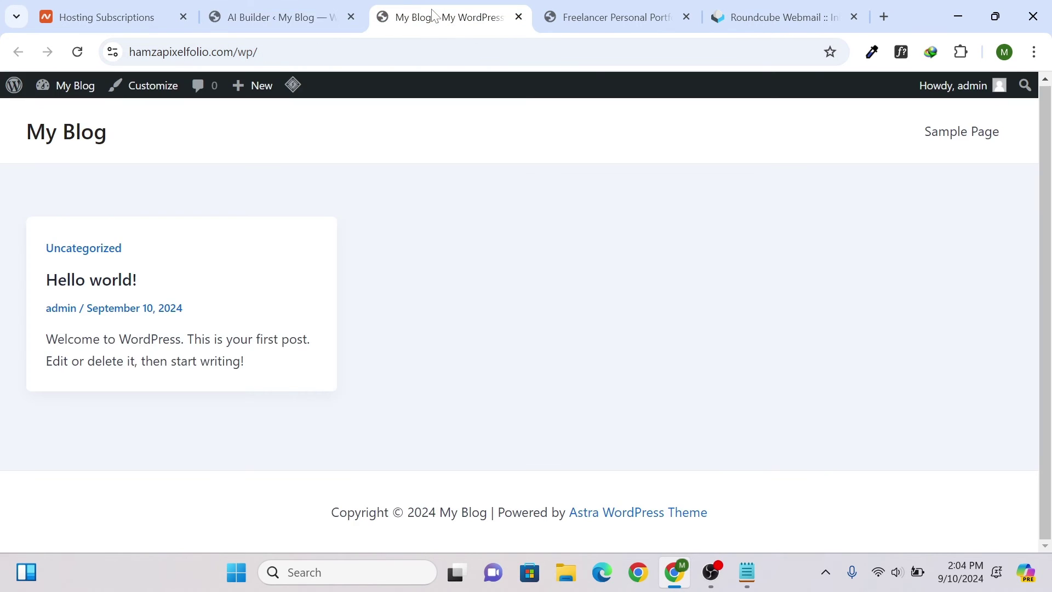
key(F5)
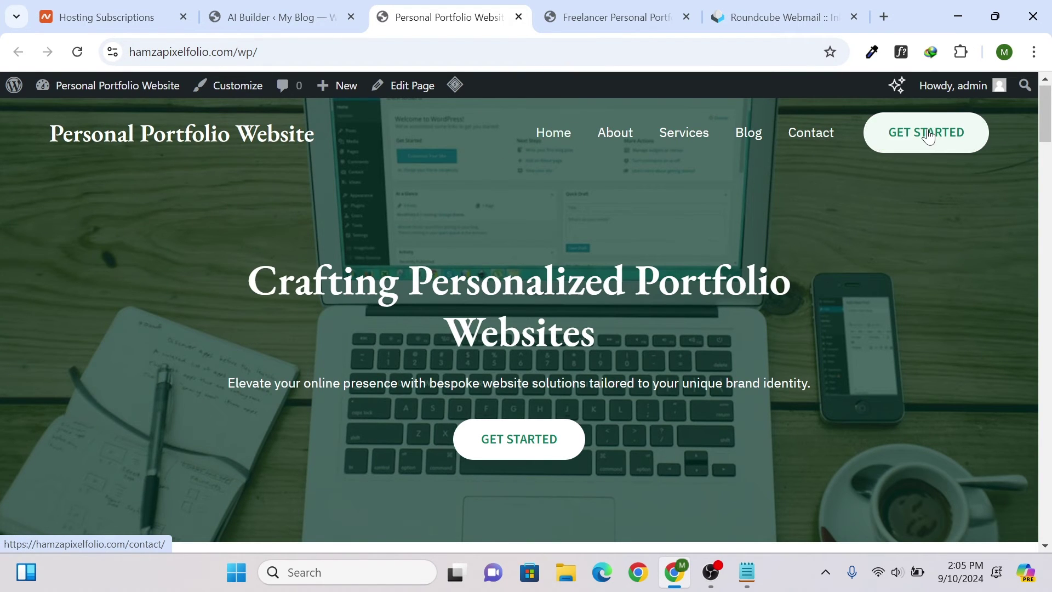
drag(1047, 128, 1045, 336)
scroll(416, 230, up, 2)
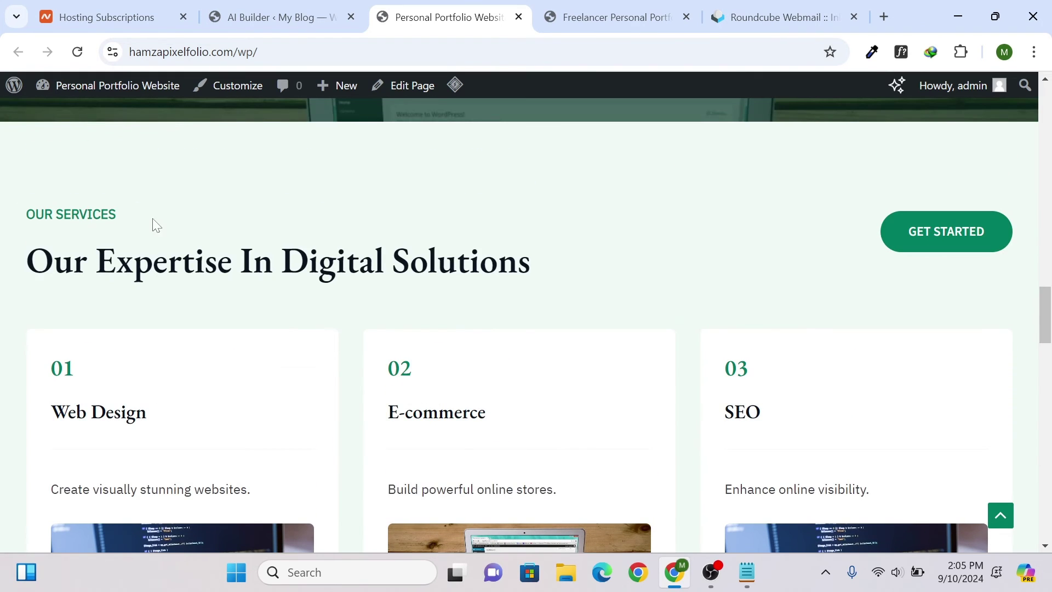
scroll(214, 222, down, 1)
scroll(155, 258, down, 4)
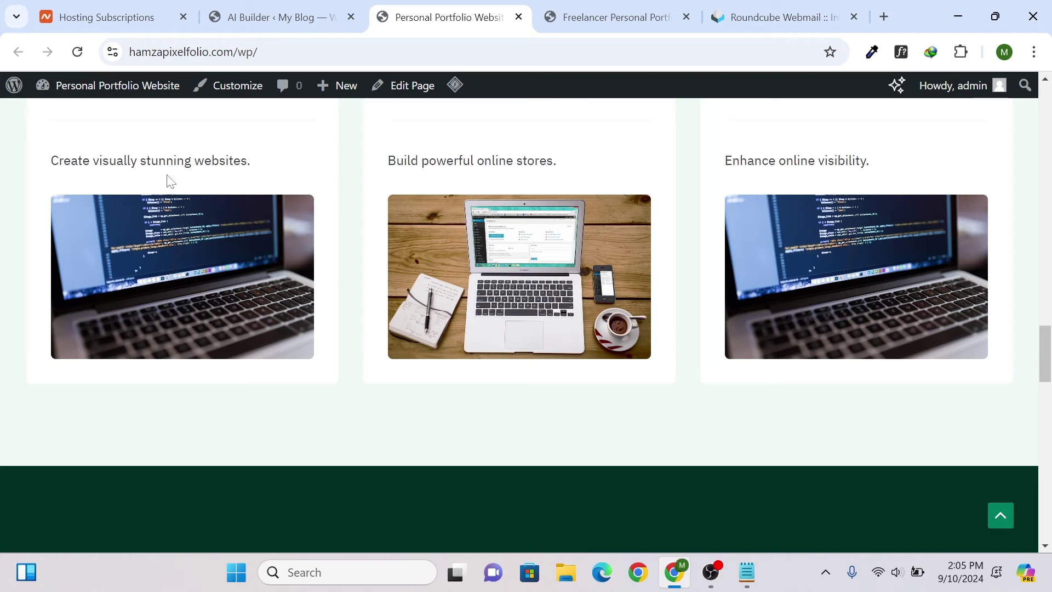
scroll(168, 176, up, 1)
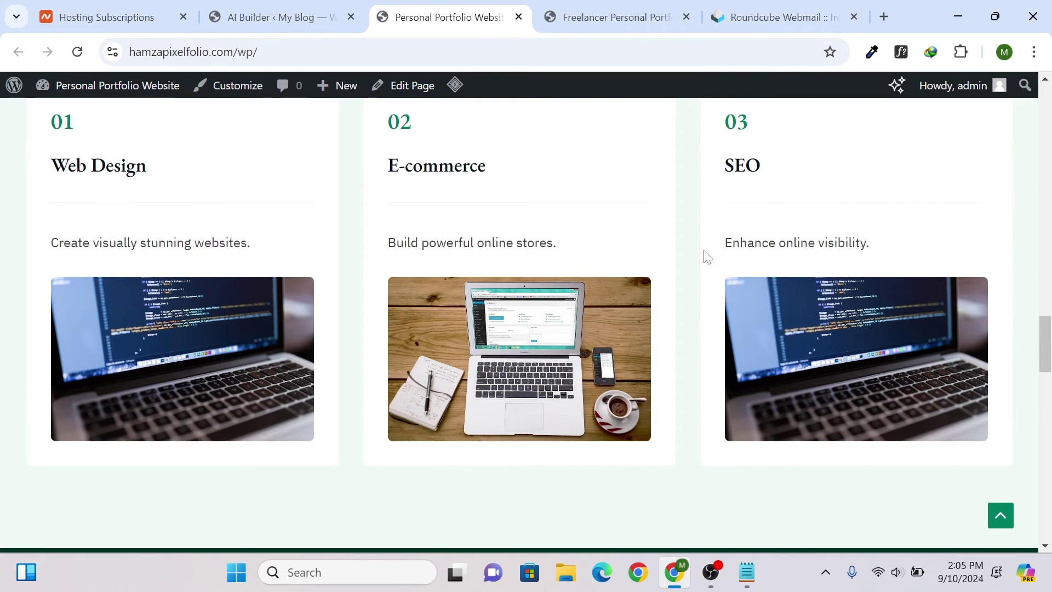
scroll(769, 249, up, 1)
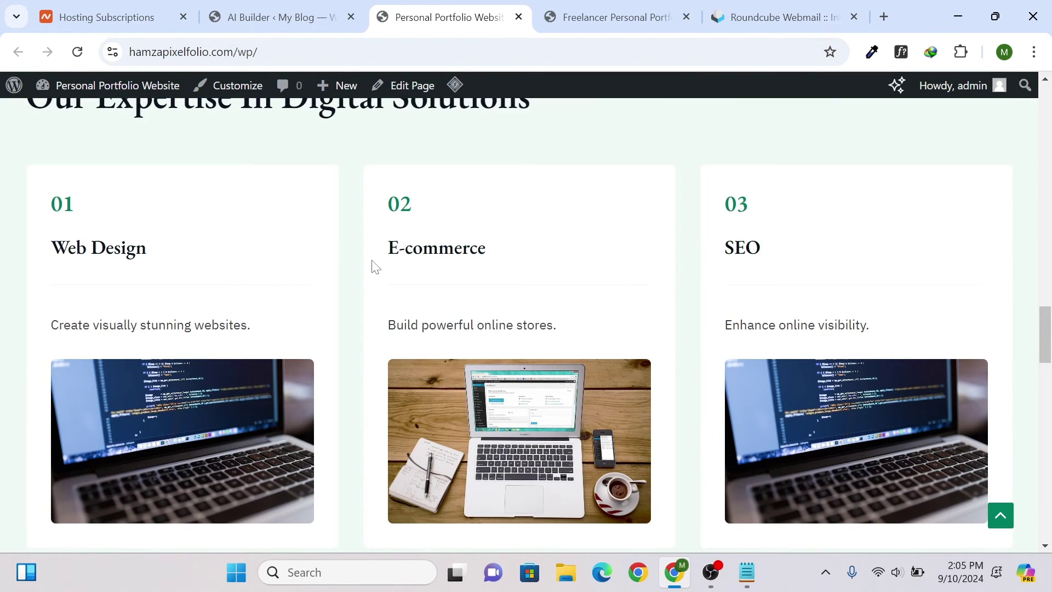
scroll(374, 267, down, 1)
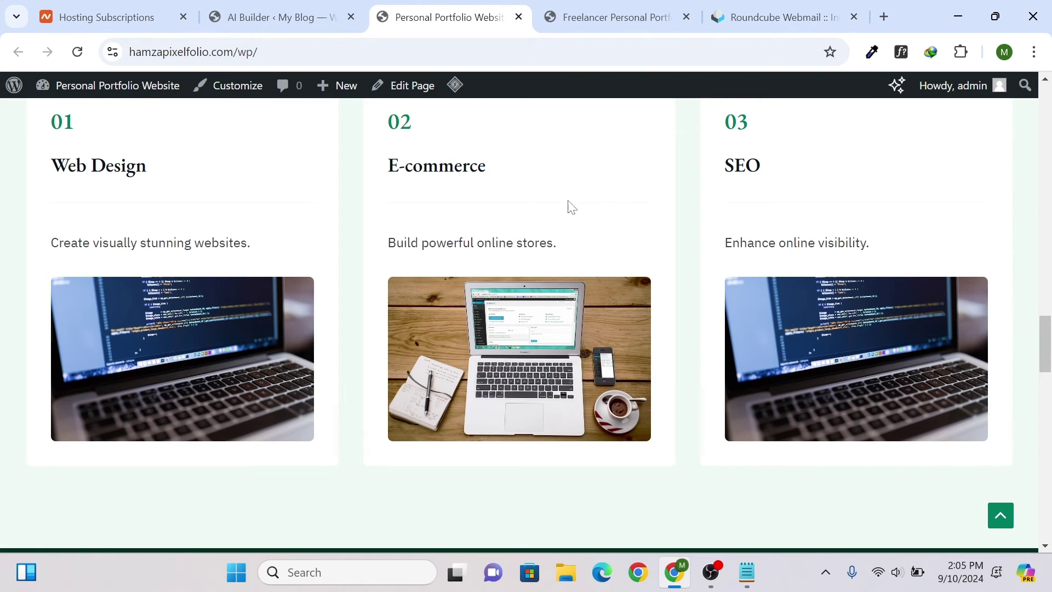
scroll(567, 207, down, 8)
scroll(268, 244, up, 3)
scroll(368, 243, down, 3)
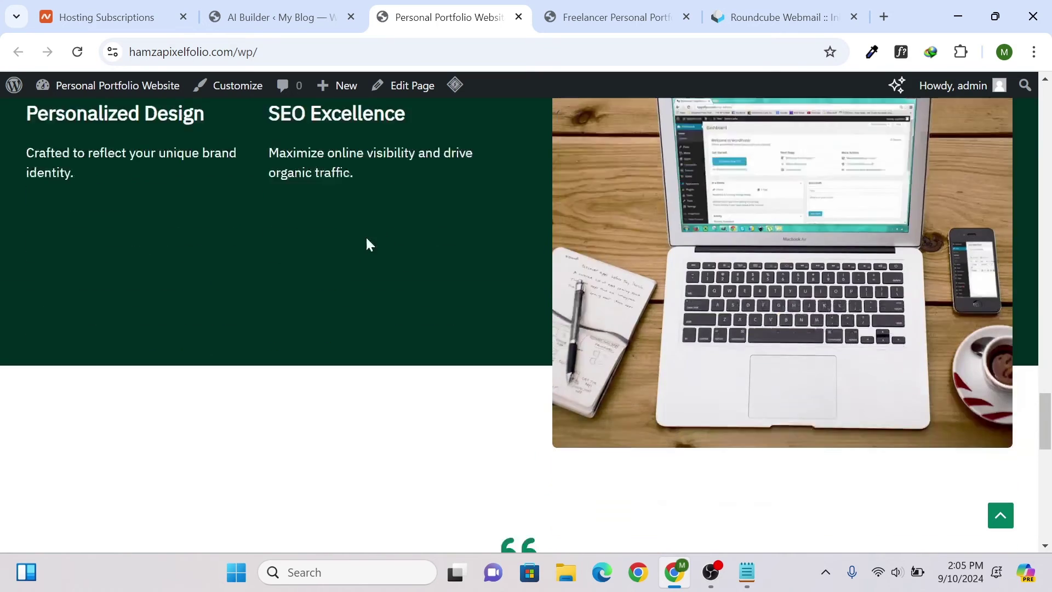
drag(1043, 439, 1048, 465)
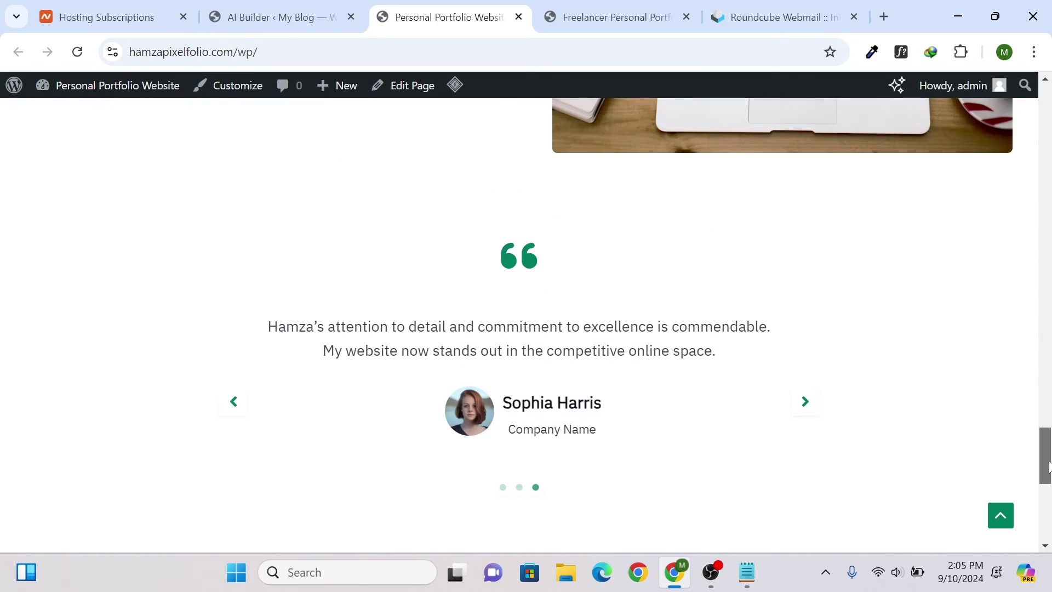
- Advance through two client testimonials and continue down the homepage
click(802, 406)
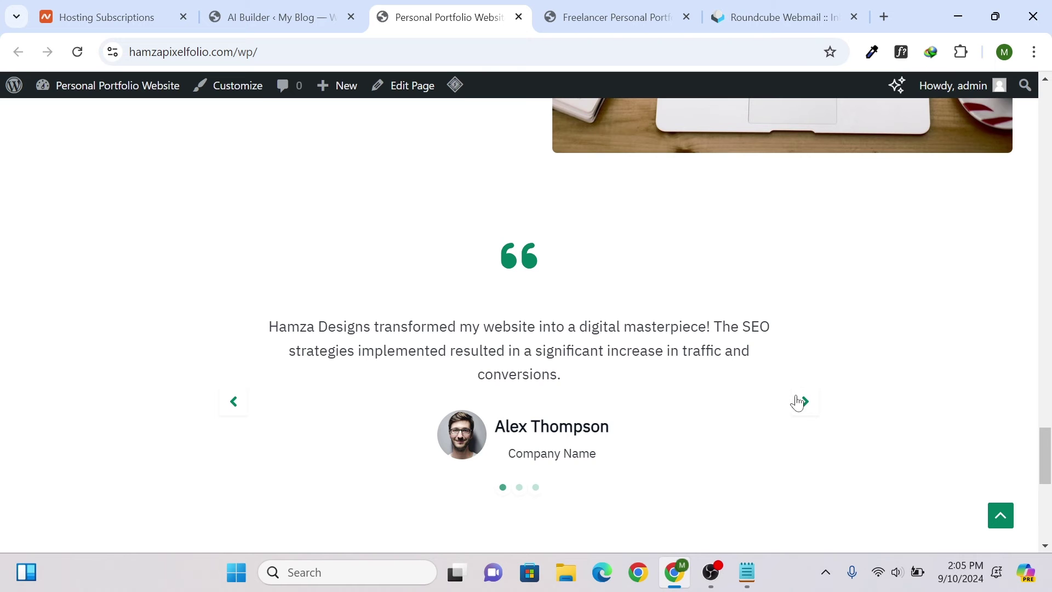
click(802, 403)
scroll(704, 305, down, 7)
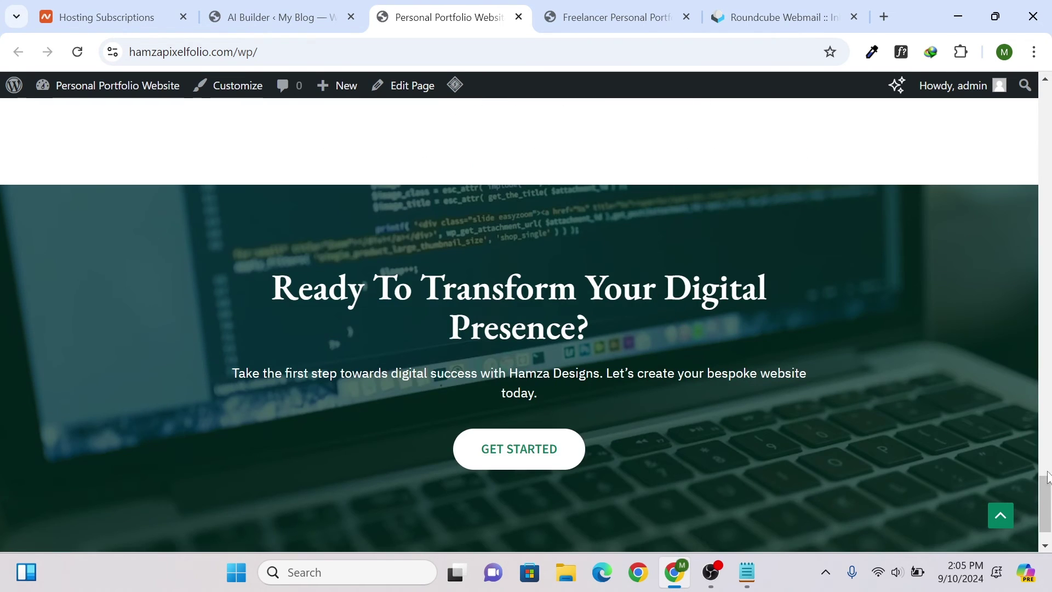
scroll(1047, 477, down, 2)
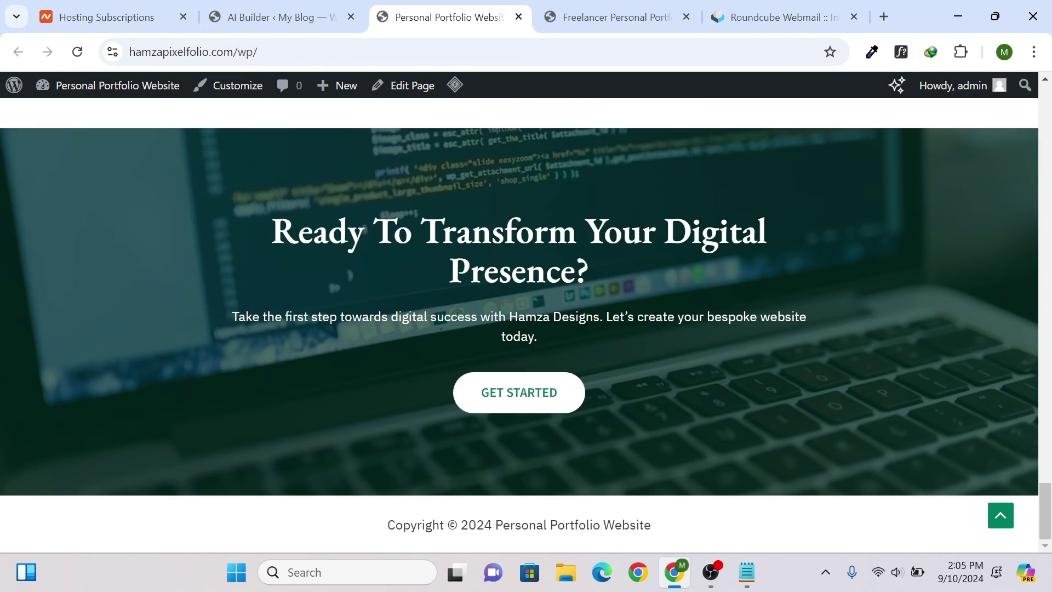
- Visit the Contact page via GET STARTED, then the About page, and return to the builder's ready screen
click(507, 393)
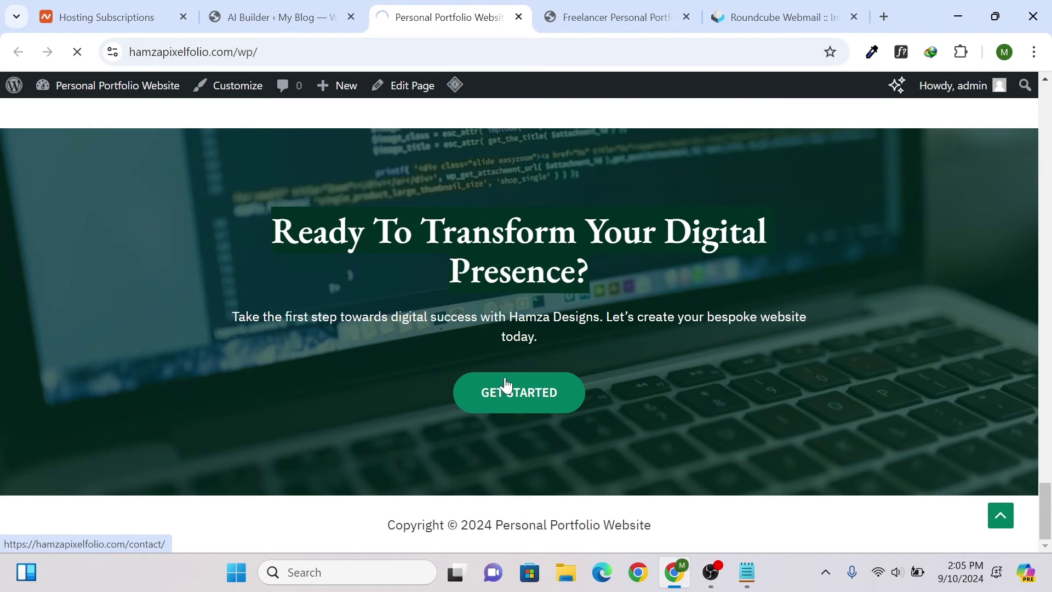
scroll(309, 397, down, 4)
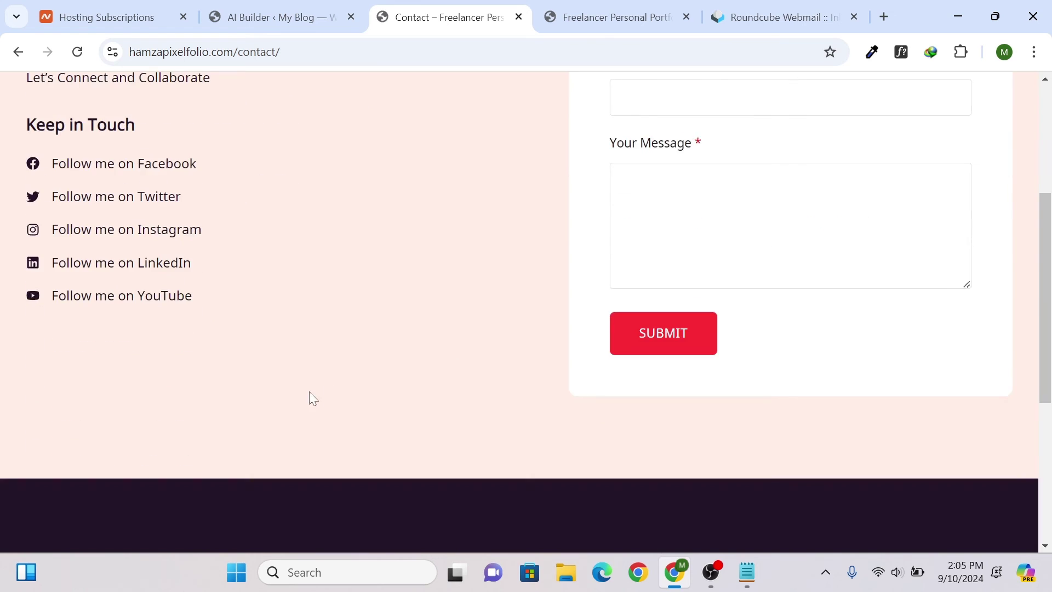
scroll(309, 392, up, 4)
scroll(689, 247, down, 7)
scroll(685, 244, up, 7)
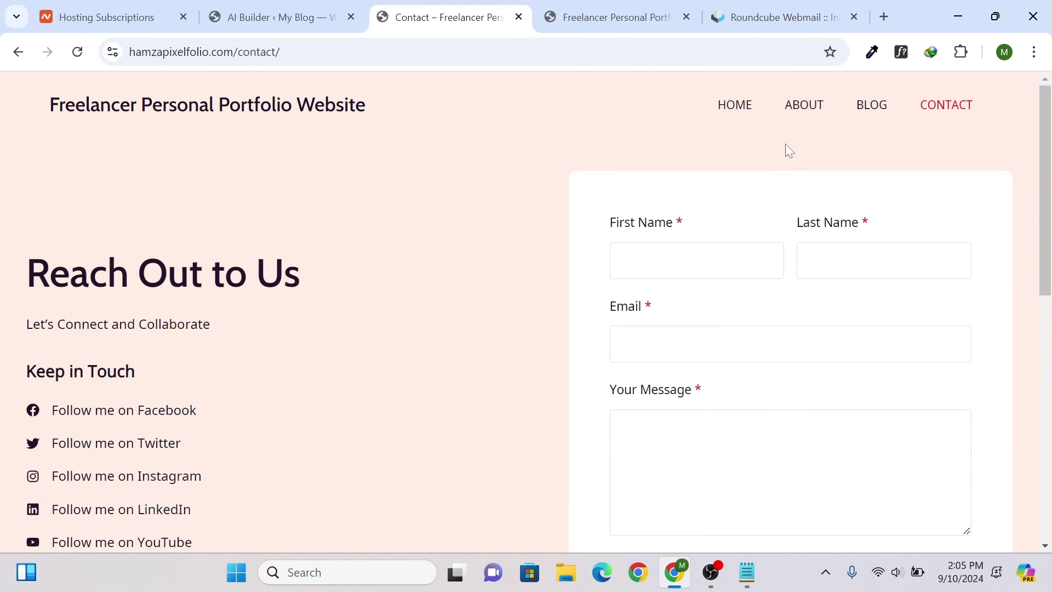
click(796, 109)
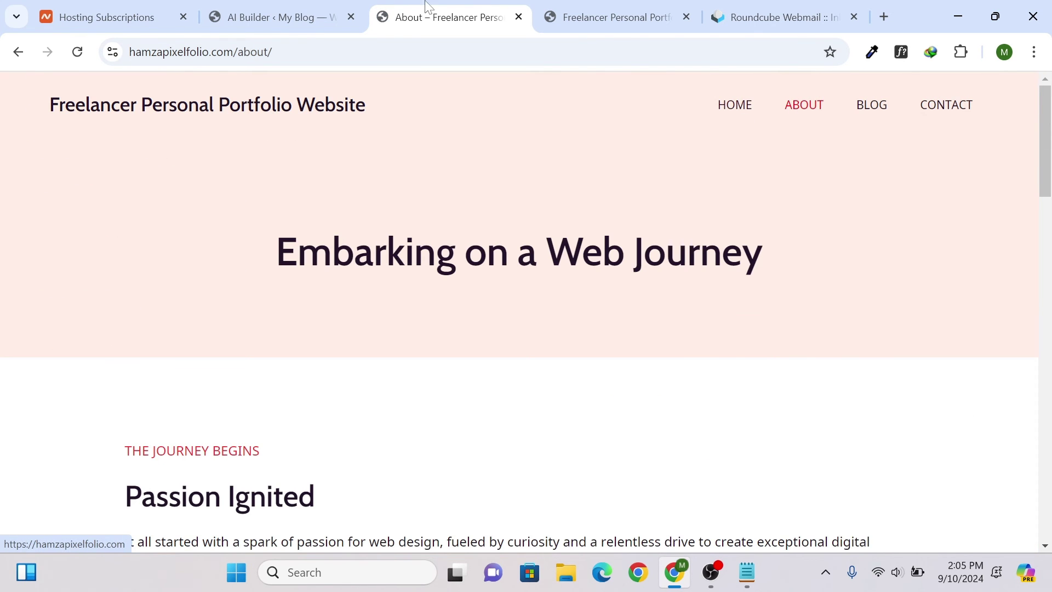
click(329, 13)
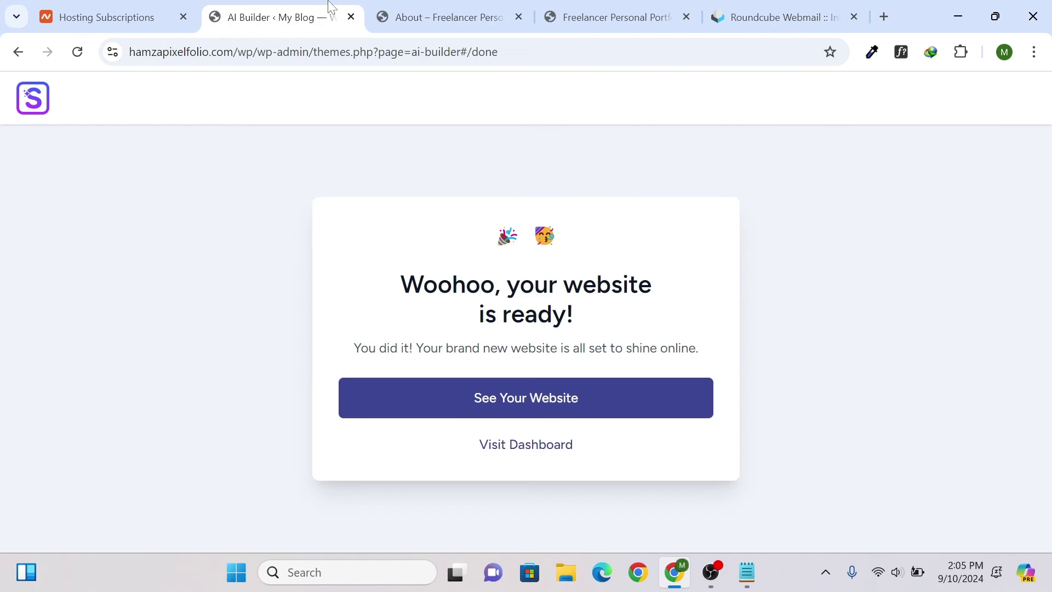
- Go to the dashboard, close the About page, and list All Pages filtered to Published
click(525, 445)
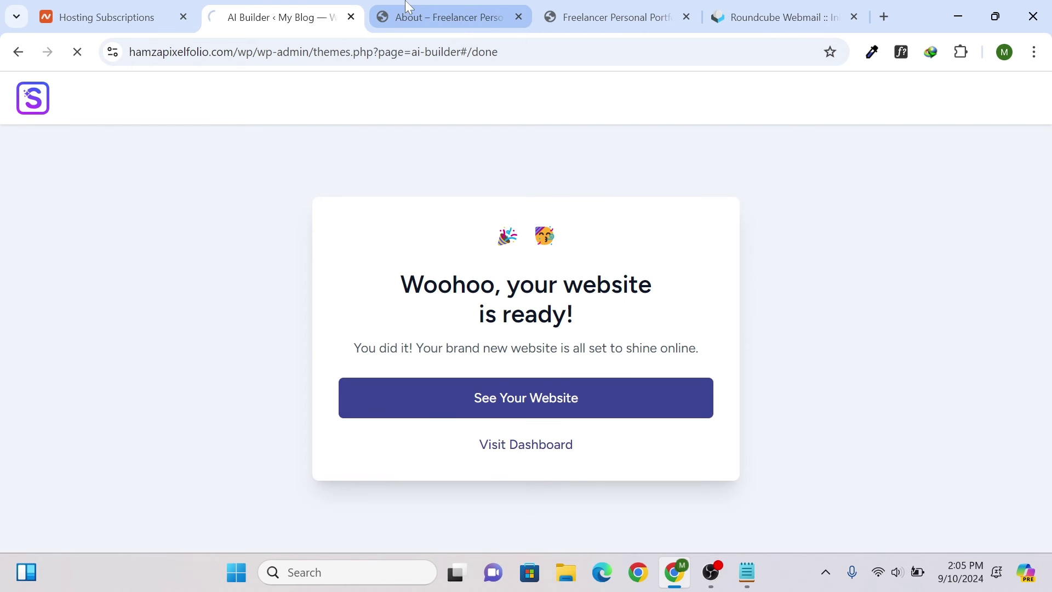
click(518, 16)
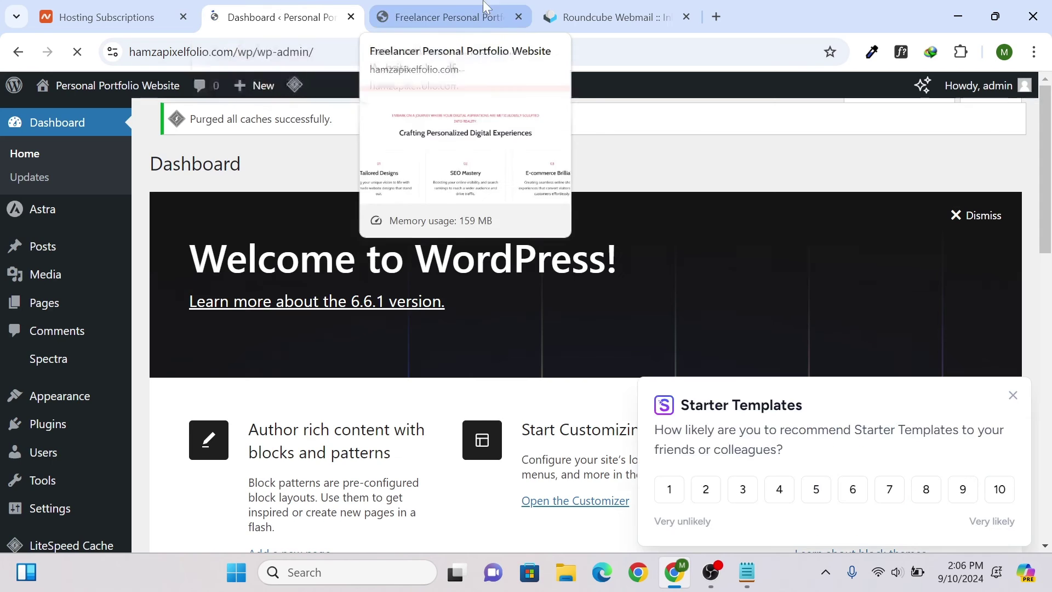
scroll(94, 333, down, 3)
mouse_move(110, 265)
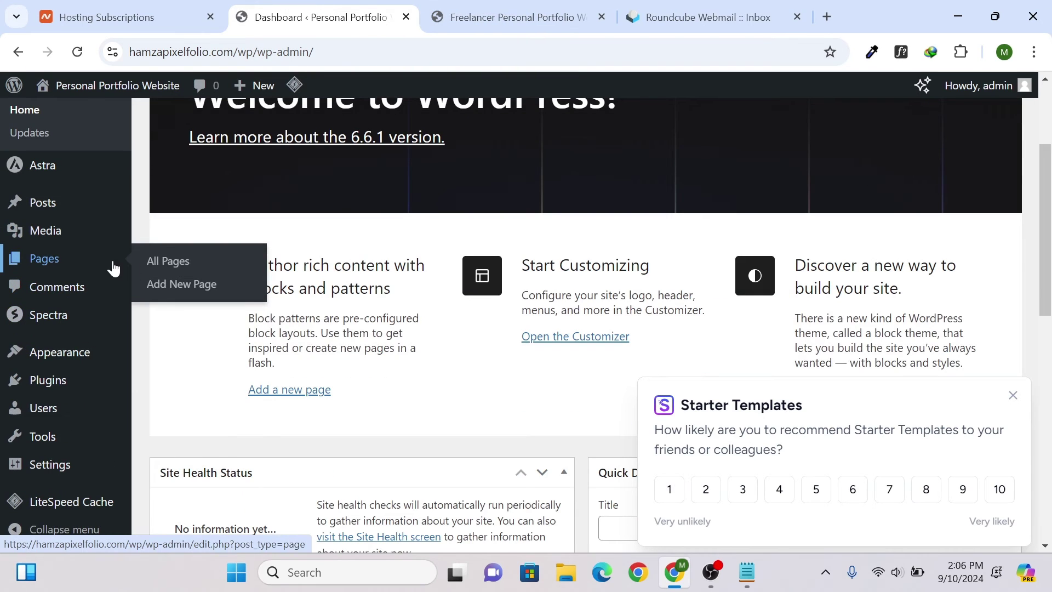
click(165, 262)
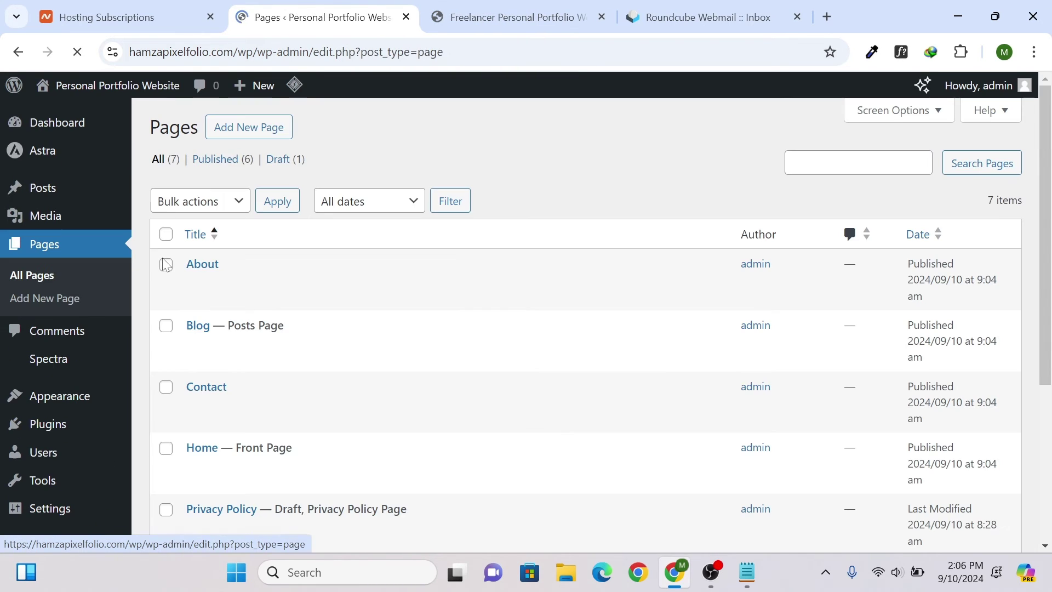
scroll(228, 208, down, 5)
scroll(227, 211, up, 6)
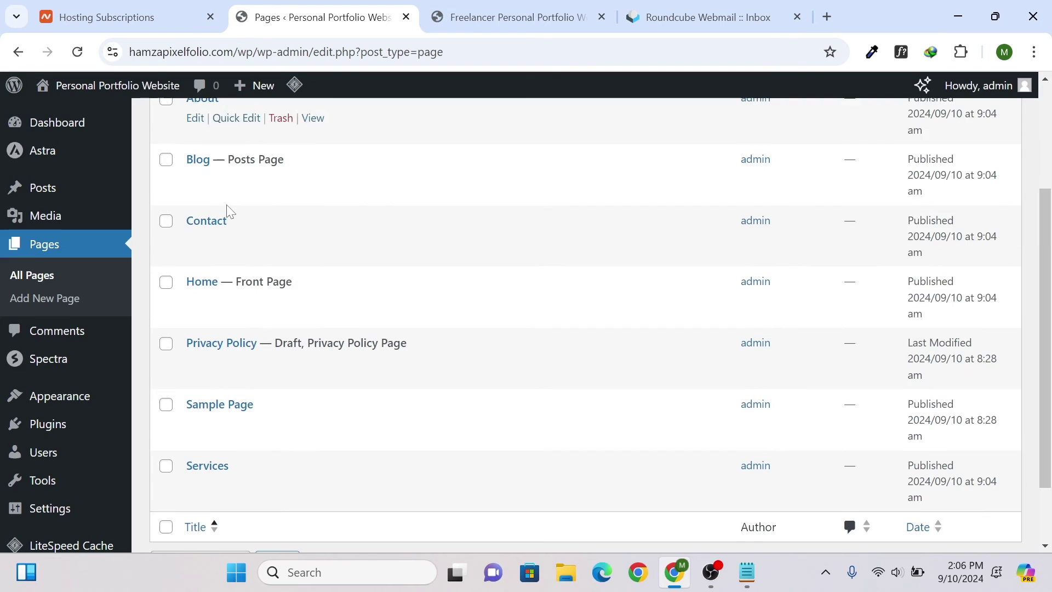
click(232, 165)
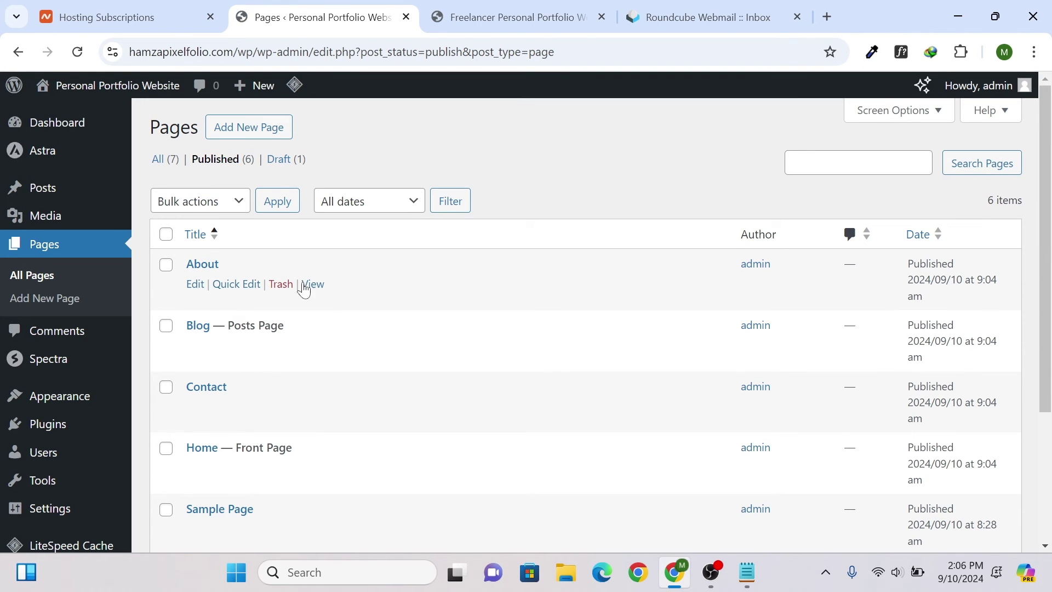
- Open the About, Blog, Contact and Home pages live in new tabs
middle_click(306, 286)
middle_click(312, 347)
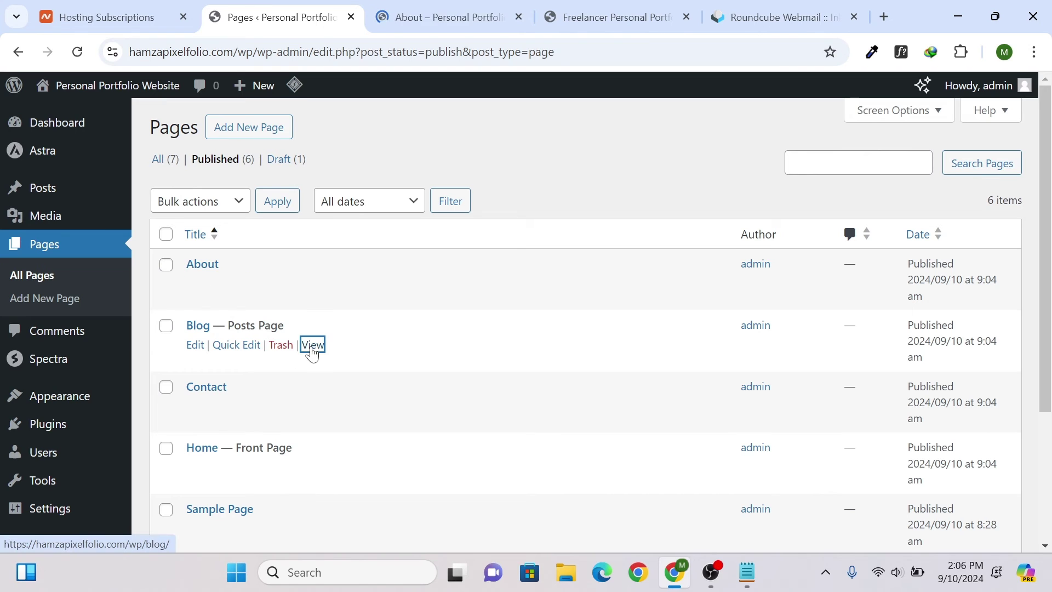
middle_click(313, 406)
scroll(321, 397, down, 1)
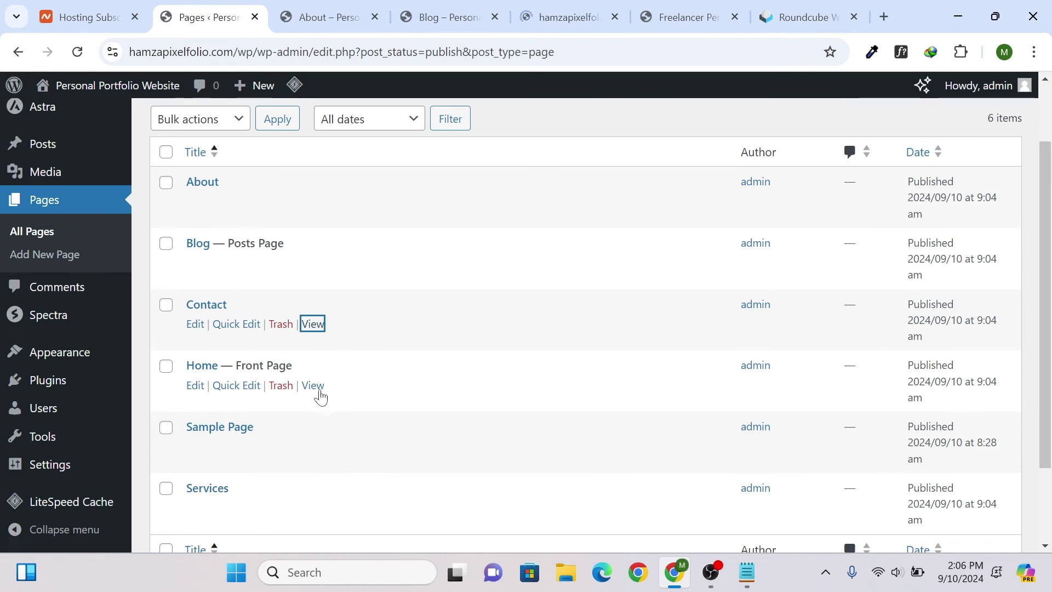
middle_click(319, 389)
scroll(318, 402, down, 1)
- Open Services live in a new tab and scroll through the live About page
middle_click(315, 427)
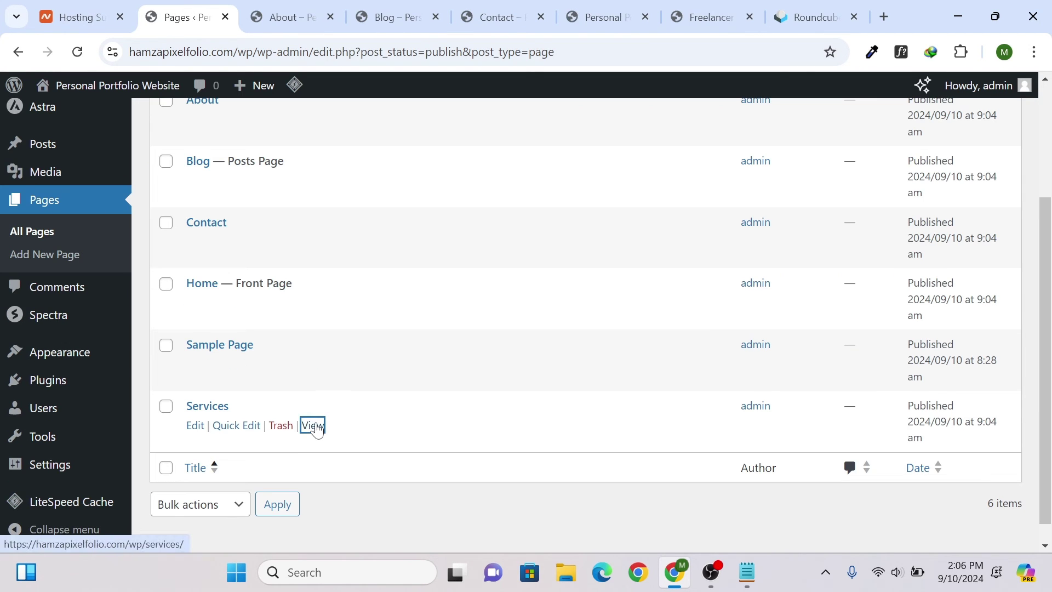
click(263, 17)
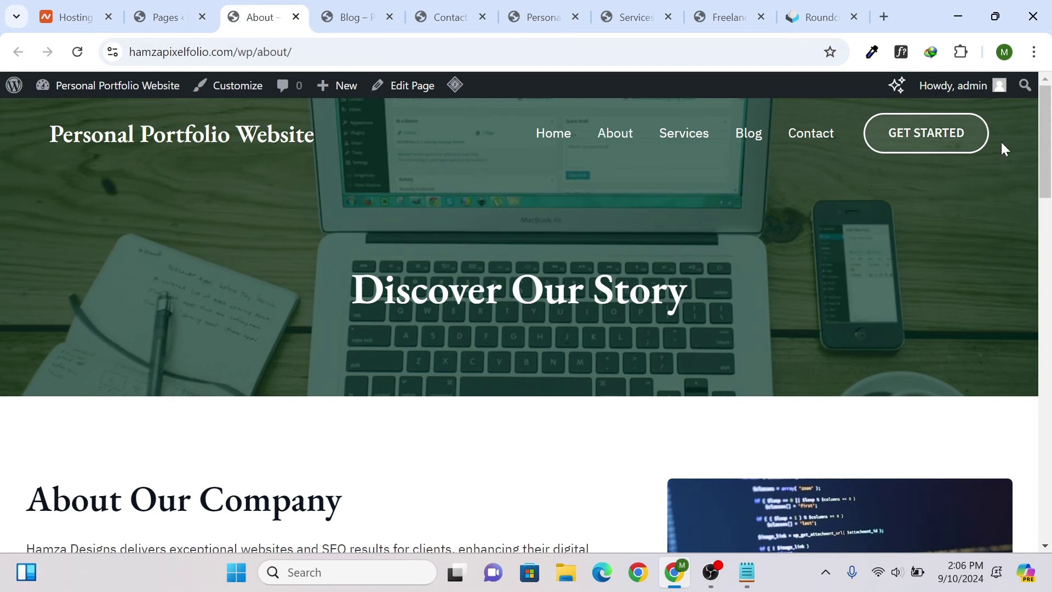
drag(1048, 152, 1049, 364)
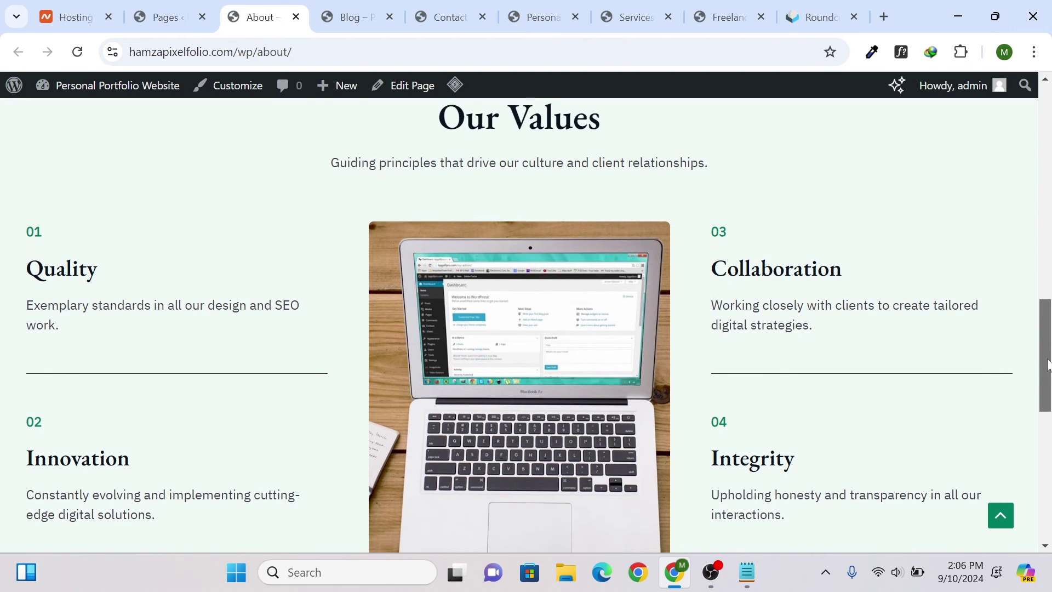
scroll(384, 369, down, 3)
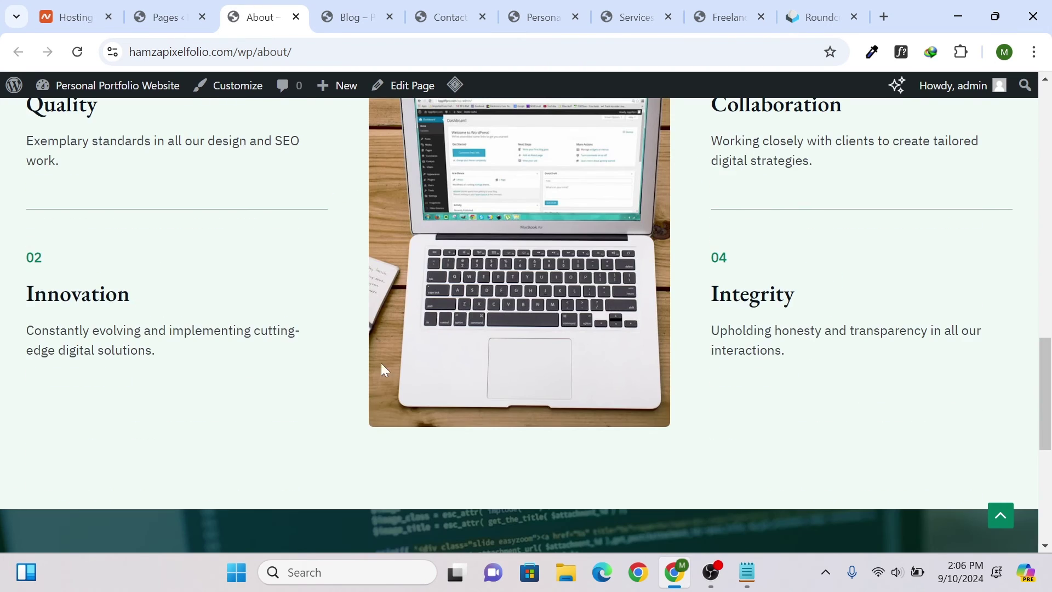
scroll(802, 213, up, 2)
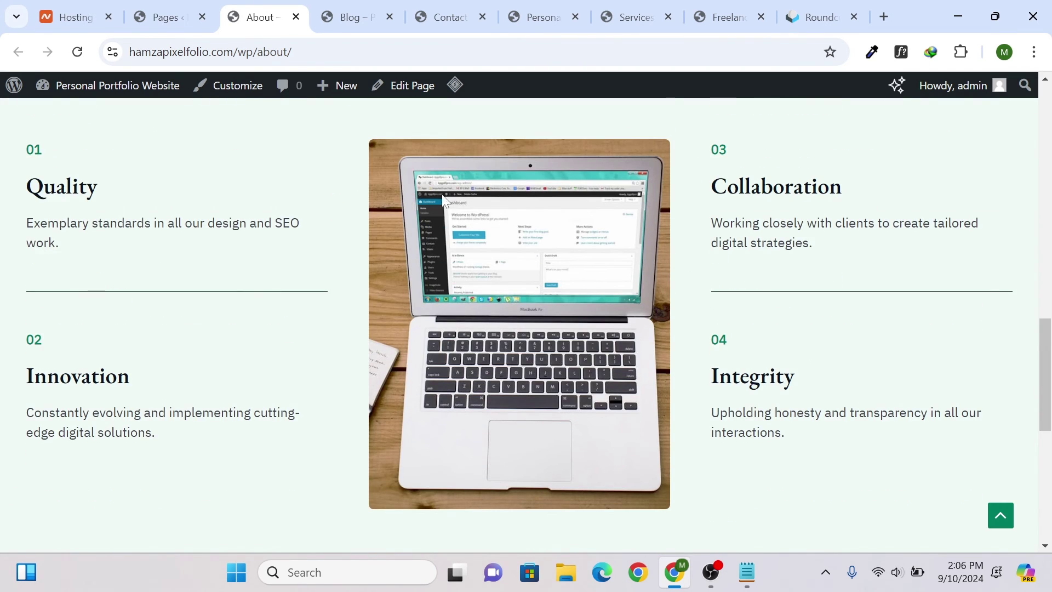
scroll(652, 386, down, 3)
scroll(652, 386, down, 5)
scroll(782, 258, up, 10)
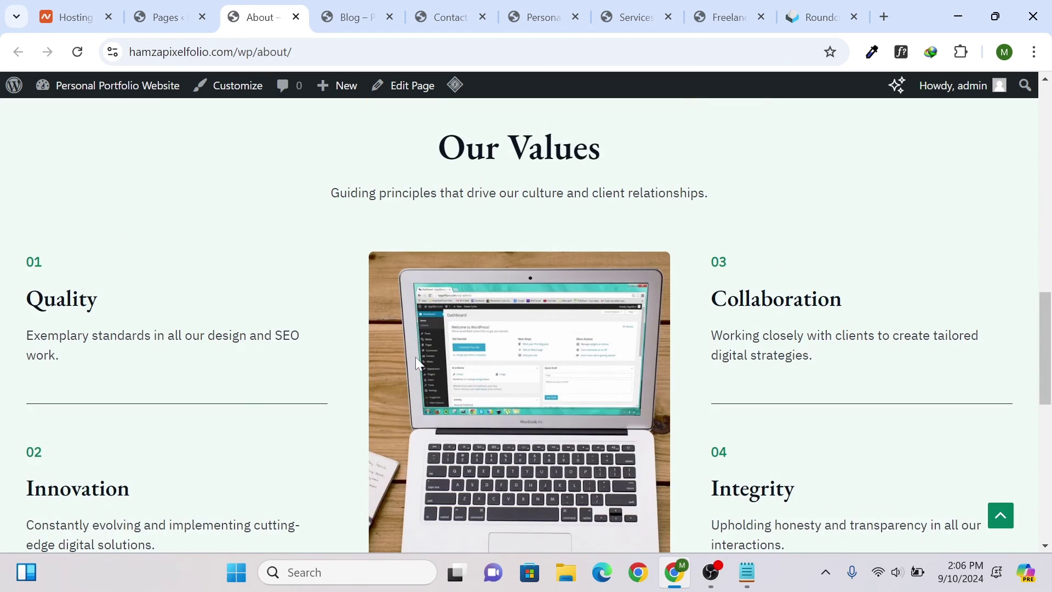
- Browse the live Blog page, read 'The Art Of Drawing Readers In', then view the Contact page
click(365, 6)
scroll(444, 174, down, 6)
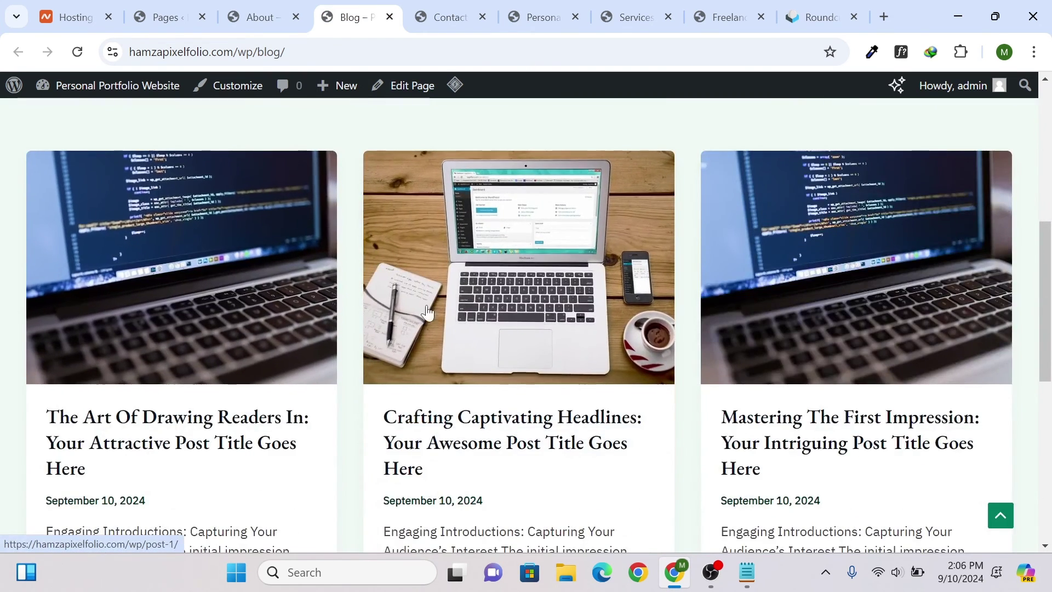
scroll(428, 313, down, 8)
scroll(517, 247, up, 2)
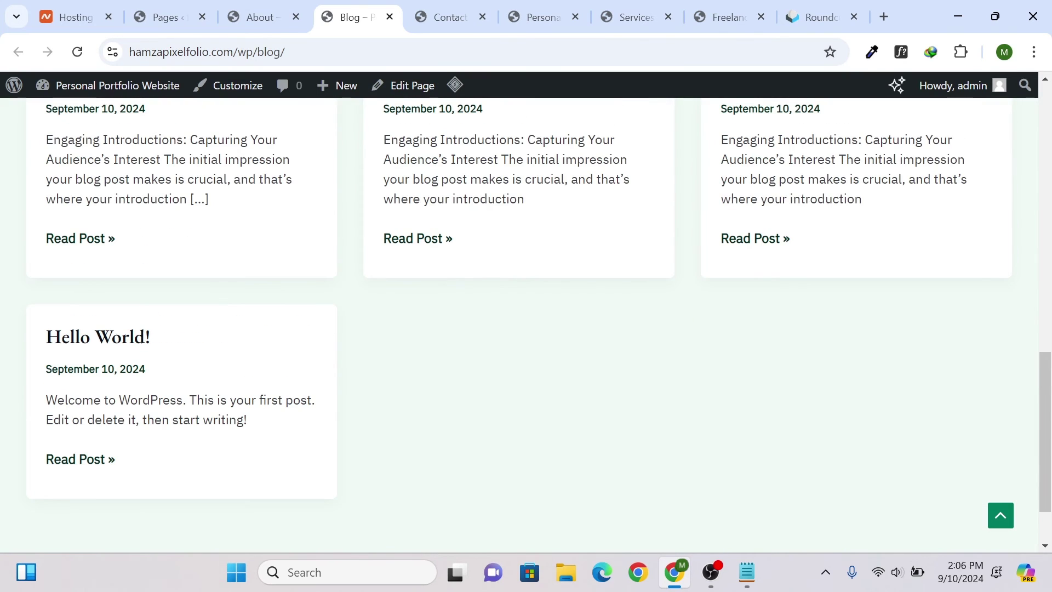
drag(49, 343, 219, 392)
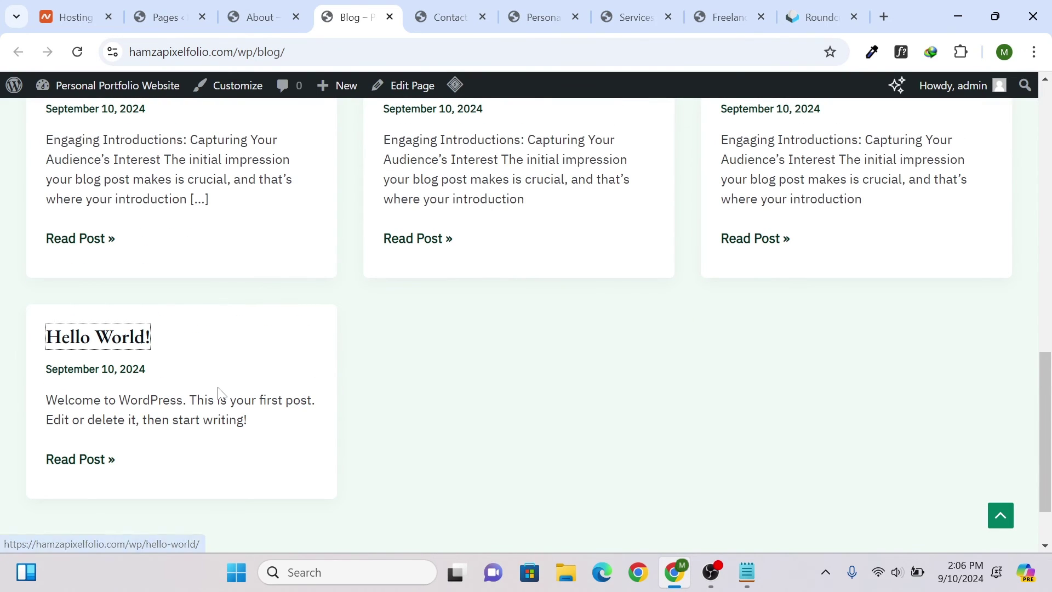
scroll(220, 392, up, 4)
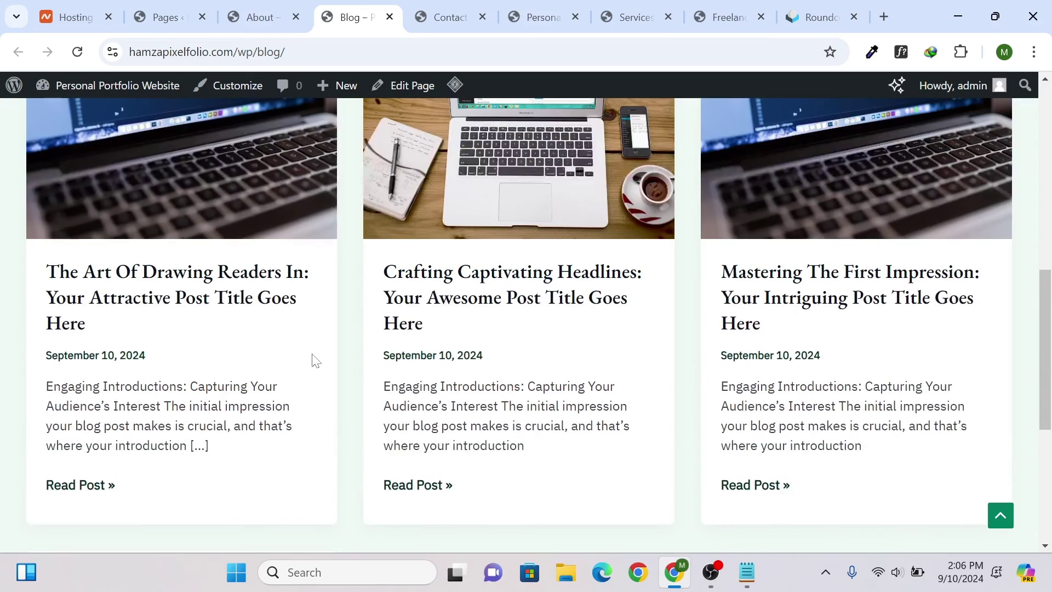
click(192, 171)
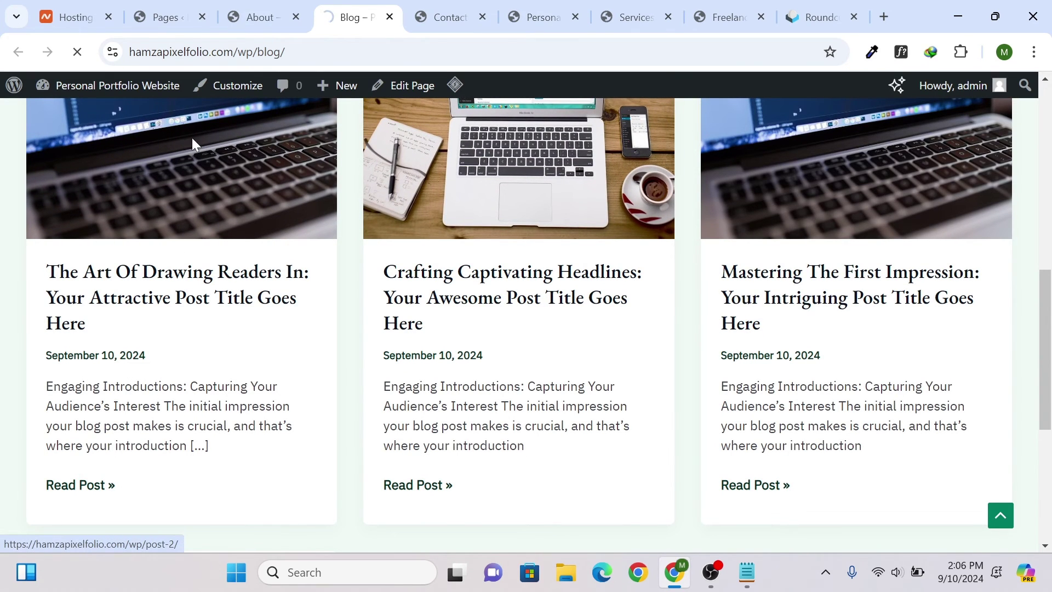
scroll(284, 184, down, 20)
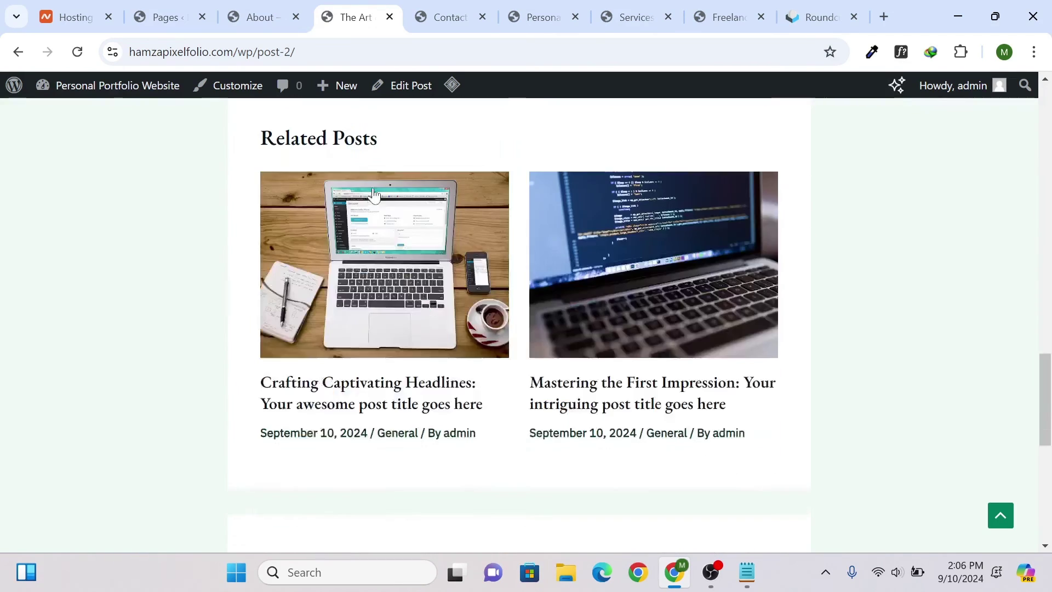
scroll(375, 181, down, 4)
scroll(376, 177, up, 20)
key(ctrl+Tab)
scroll(394, 230, down, 5)
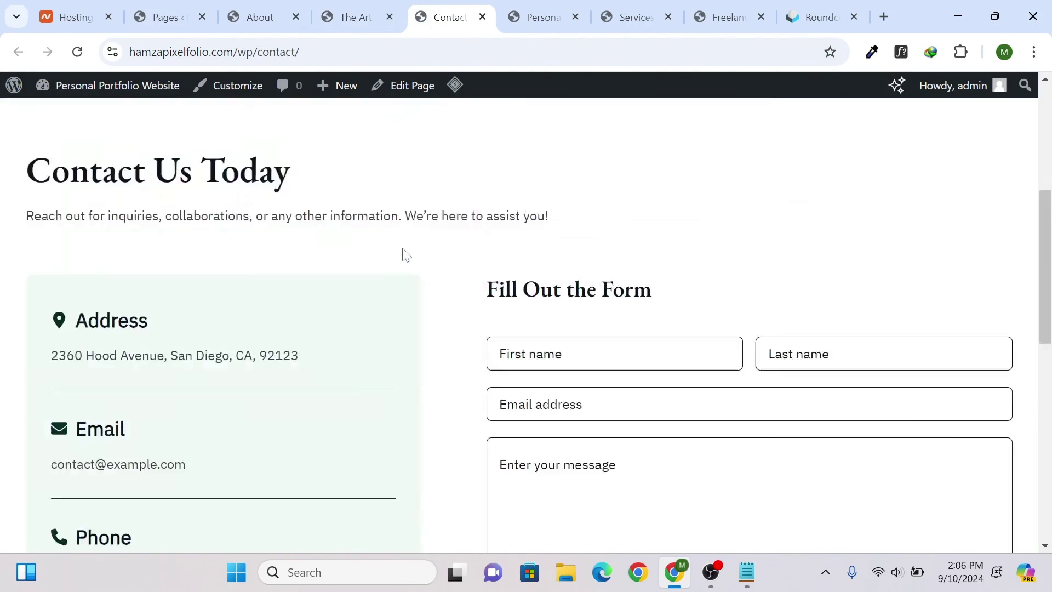
- Reload the live Home page and scroll through its latest content
scroll(406, 254, down, 4)
scroll(399, 266, up, 3)
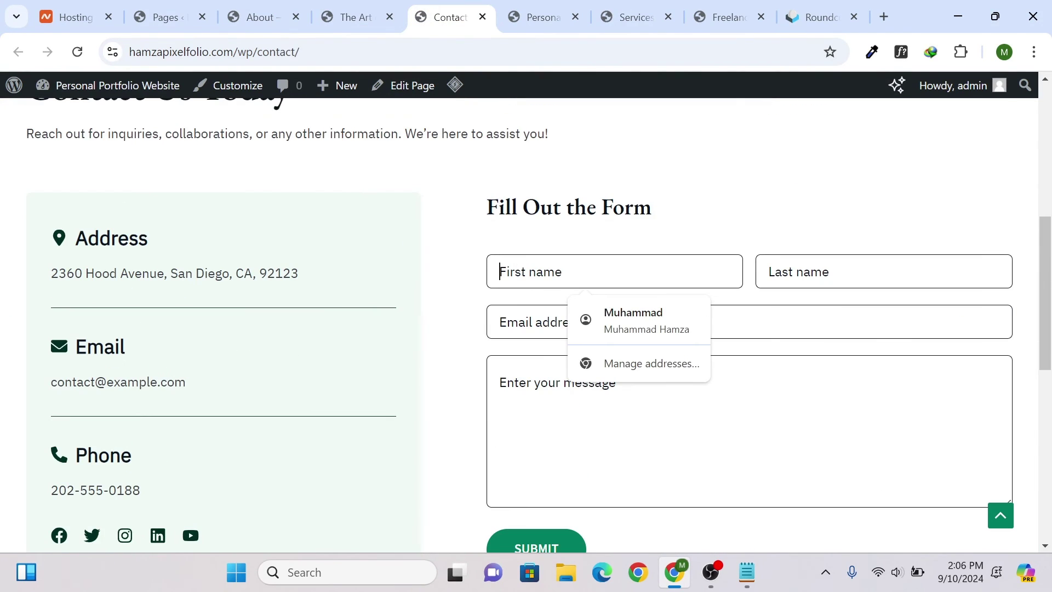
click(513, 17)
scroll(518, 217, down, 12)
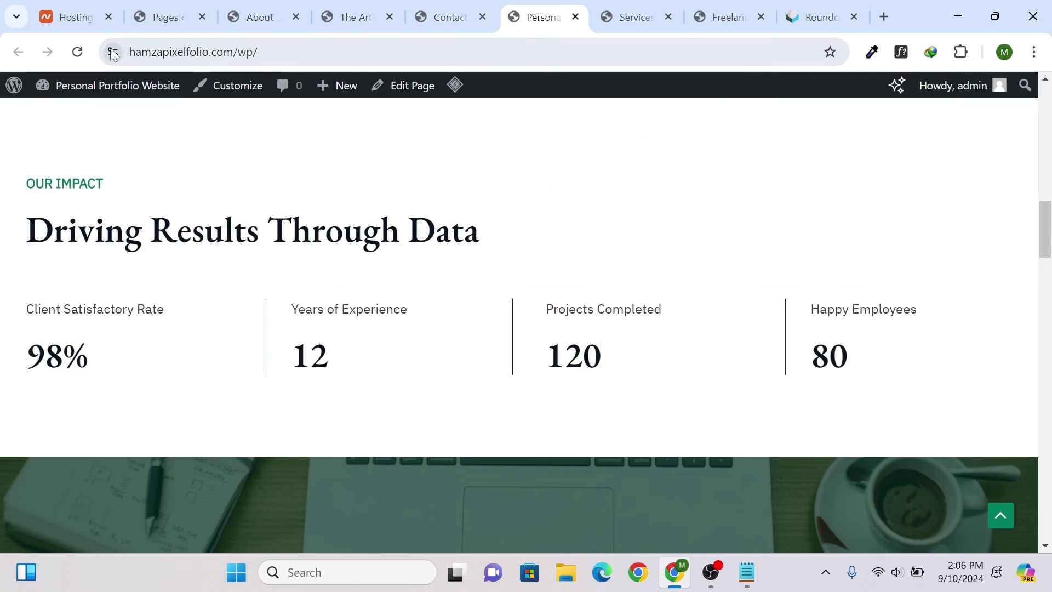
click(77, 51)
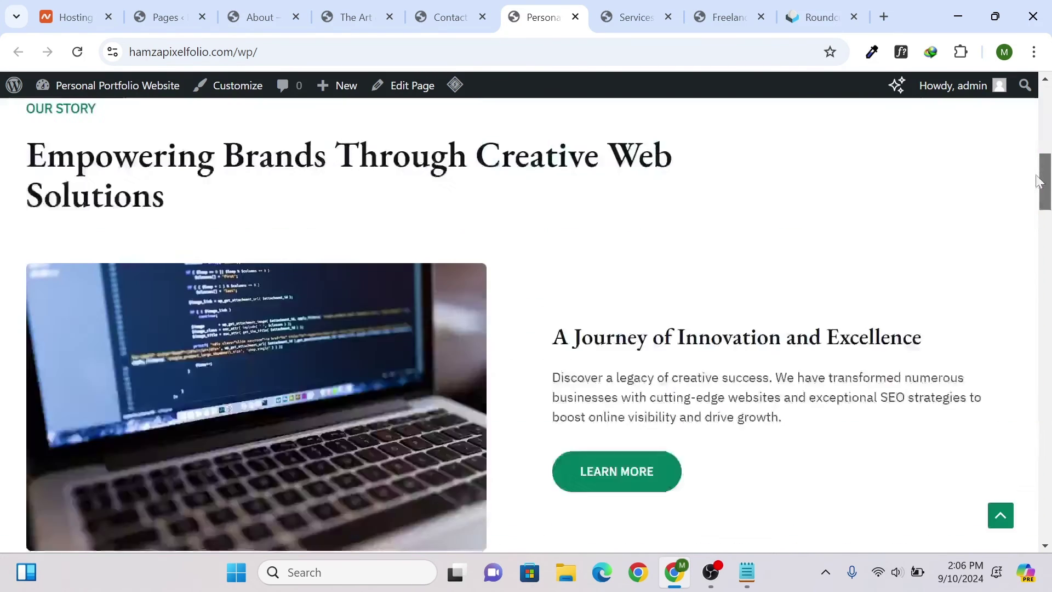
scroll(1043, 249, down, 5)
scroll(1043, 249, down, 15)
scroll(1042, 249, up, 1)
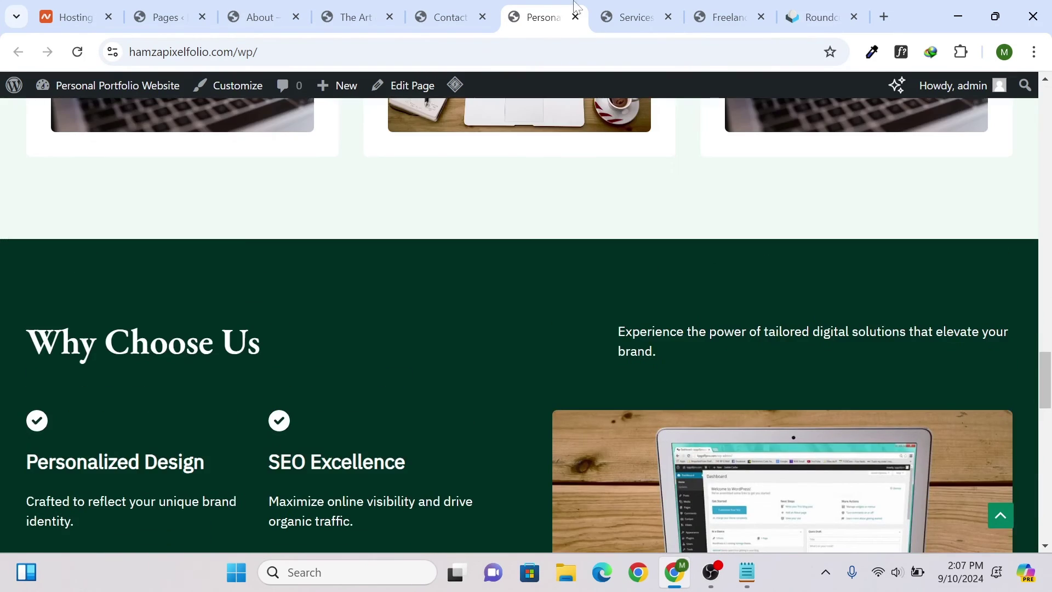
- Scroll through the live Services page with its Web Design and E-commerce cards
click(612, 11)
scroll(507, 194, down, 10)
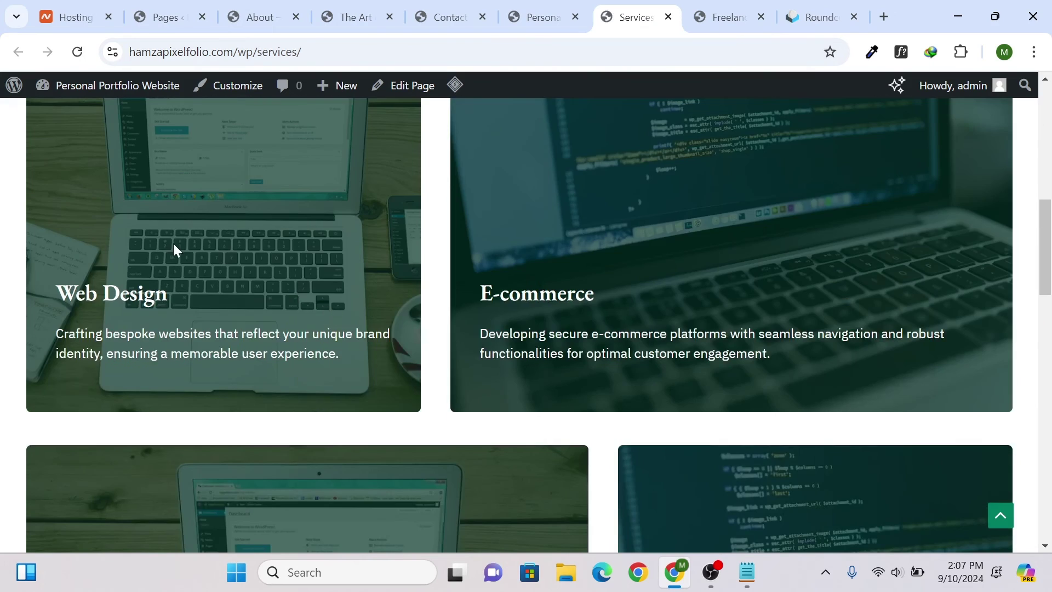
scroll(712, 336, down, 20)
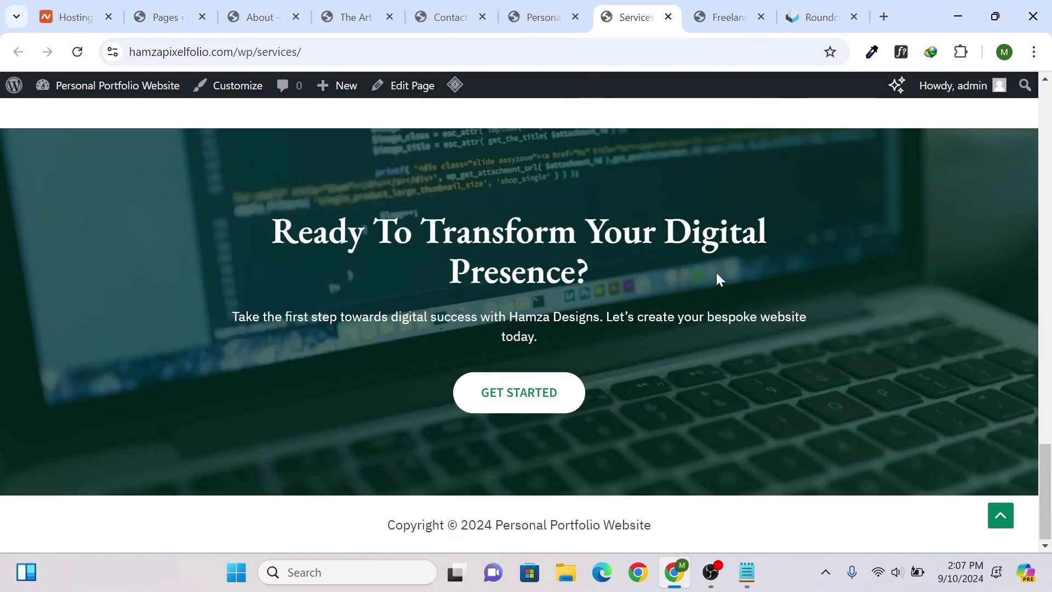
scroll(707, 274, up, 20)
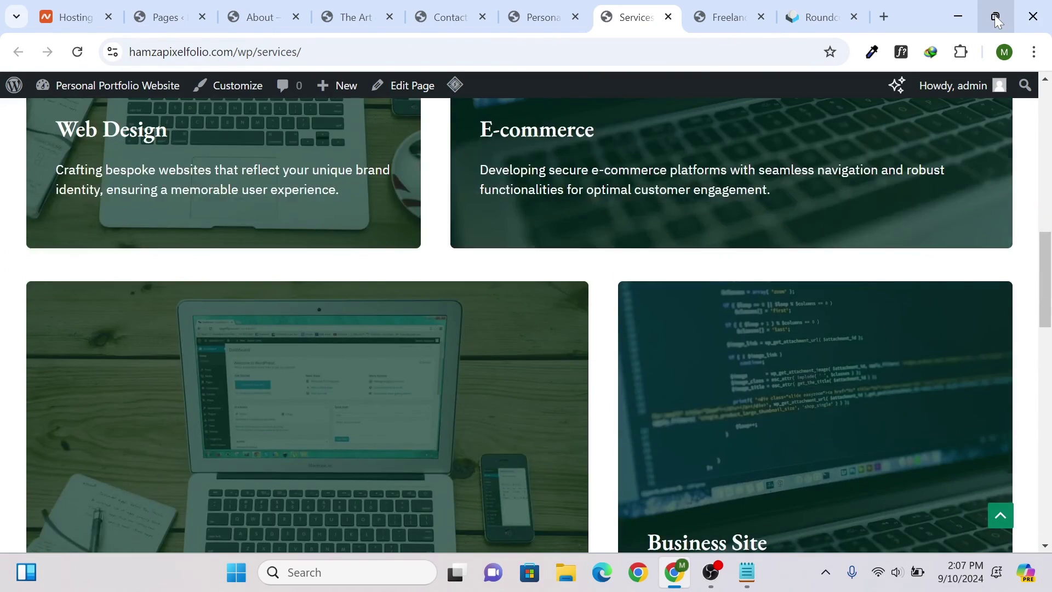
click(998, 19)
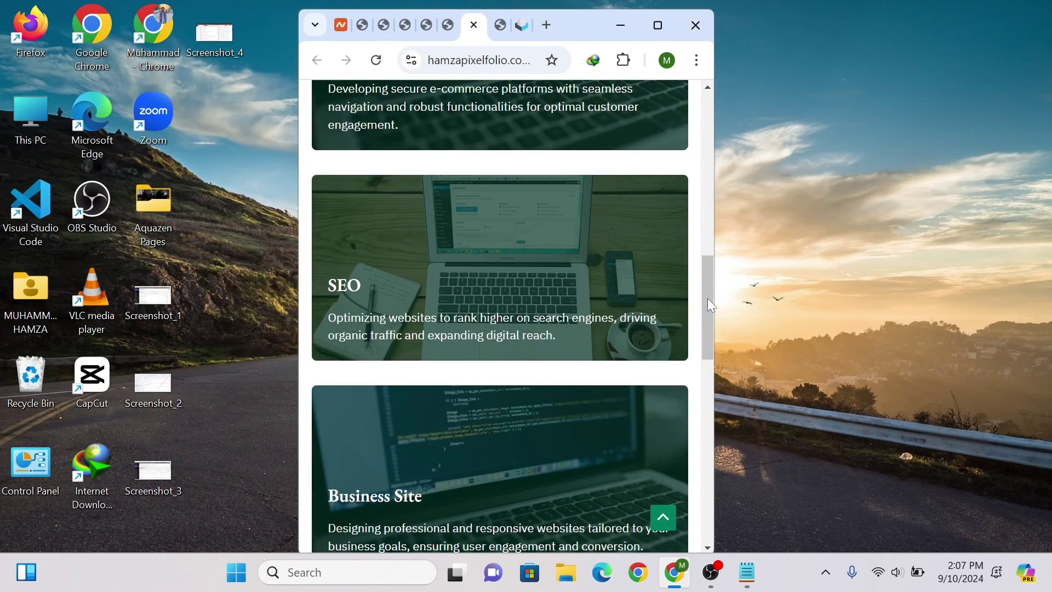
drag(702, 294, 706, 185)
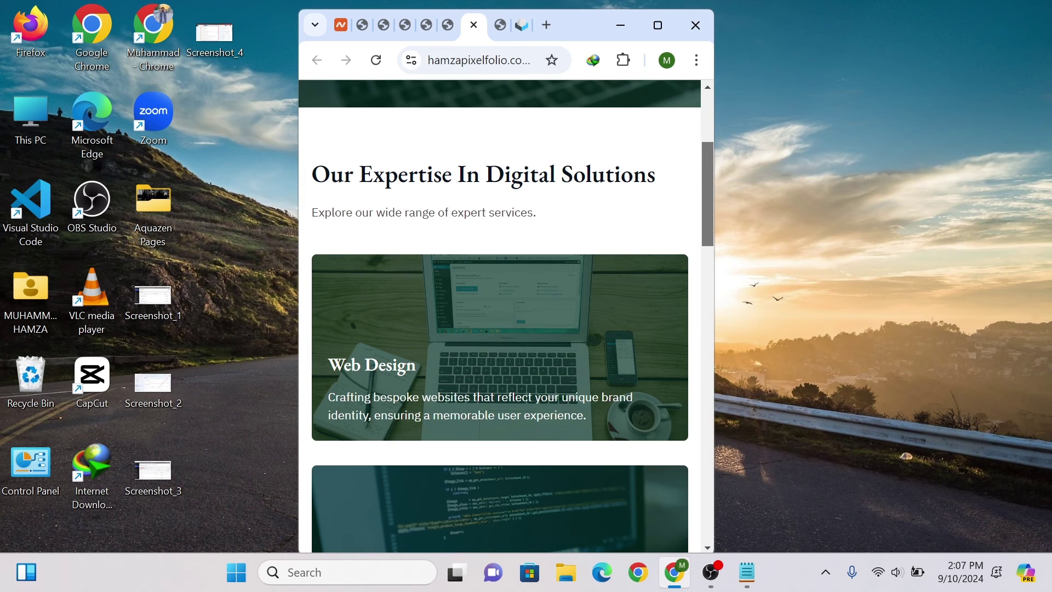
scroll(629, 250, down, 1)
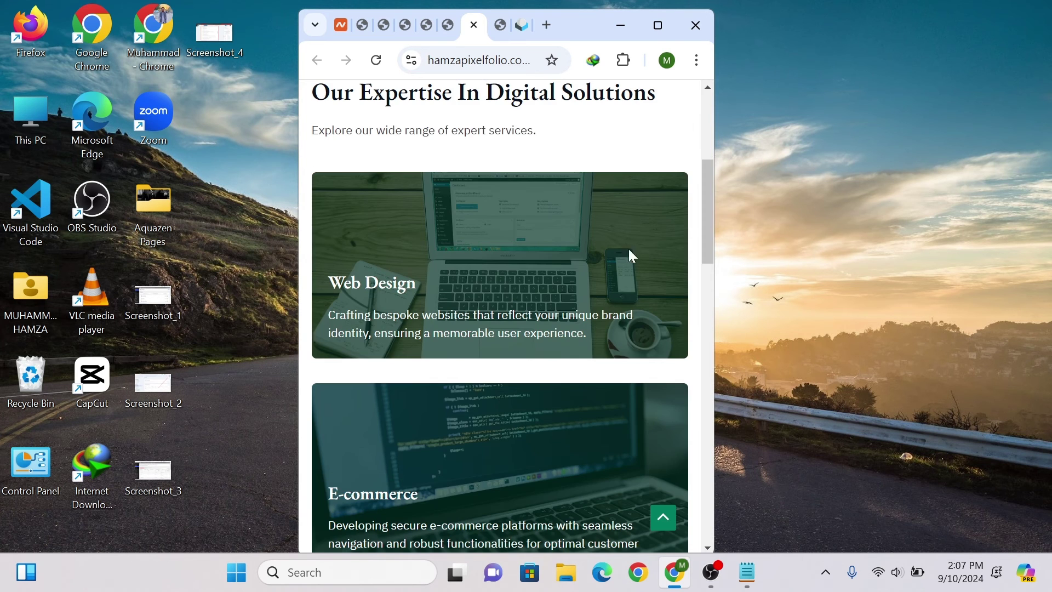
drag(716, 294, 939, 276)
click(882, 25)
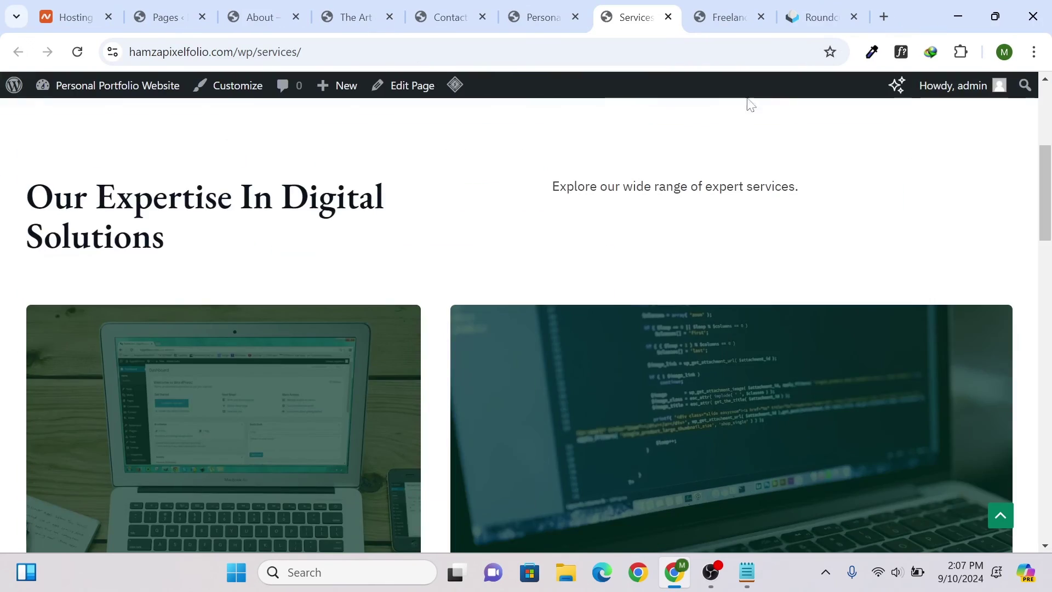
- Close the About, Art post and Contact preview tabs, and refresh the Roundcube inbox
scroll(545, 181, down, 15)
scroll(548, 182, up, 10)
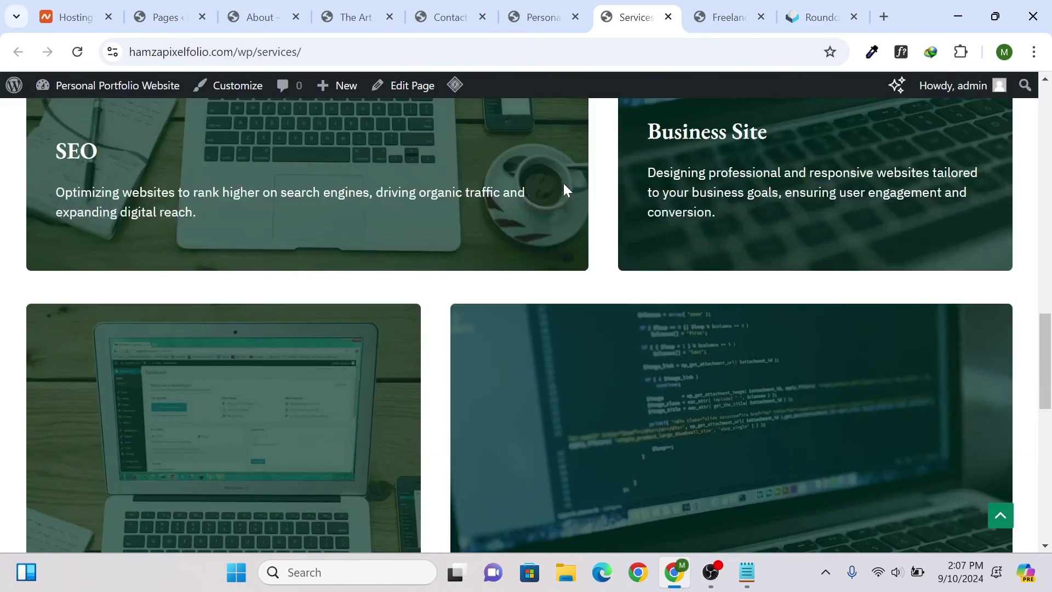
click(248, 11)
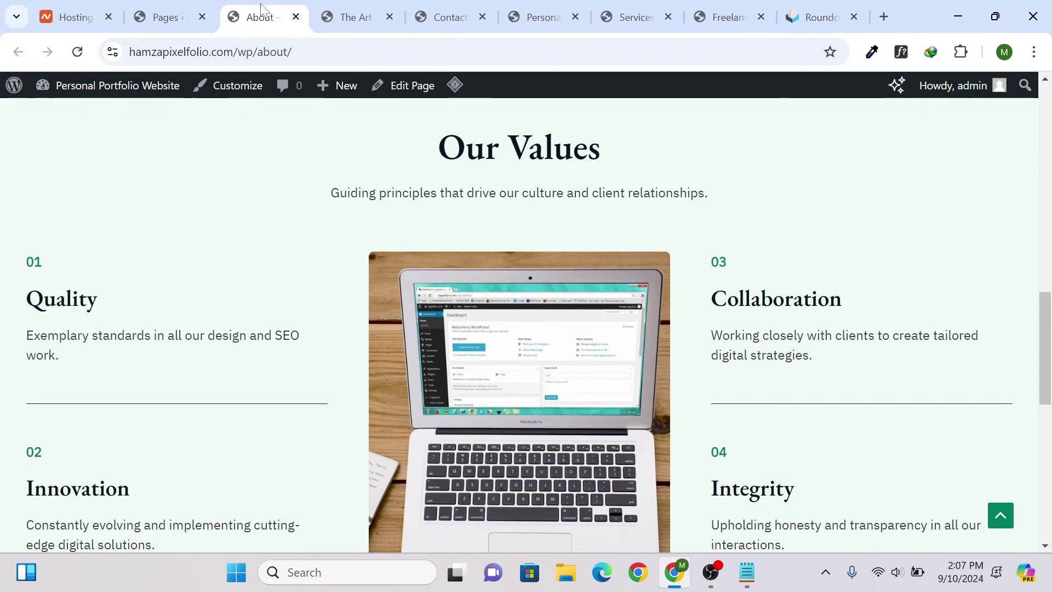
click(296, 17)
click(296, 17)
click(295, 17)
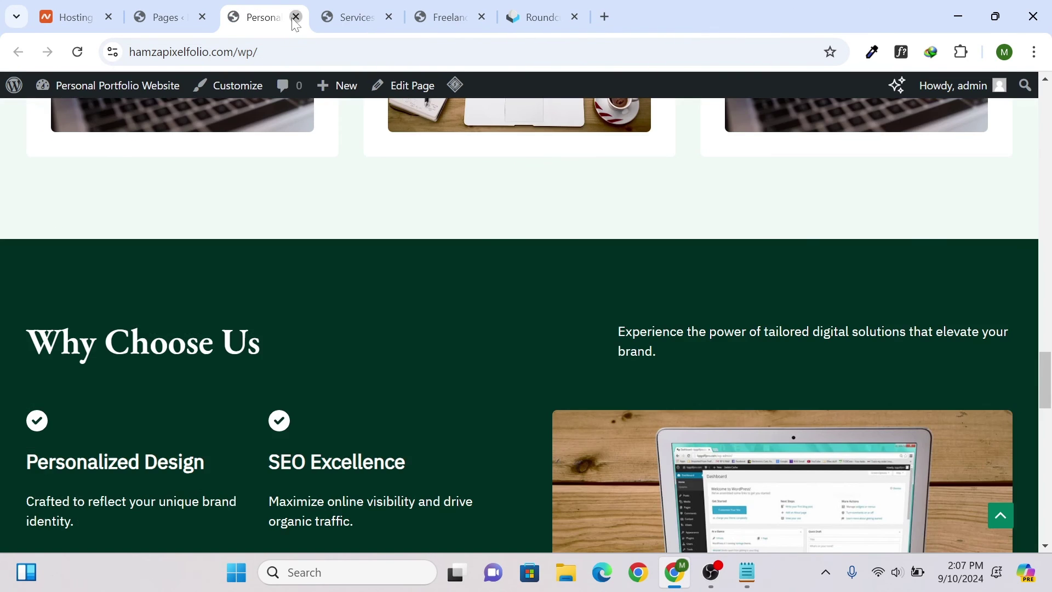
click(296, 17)
click(439, 17)
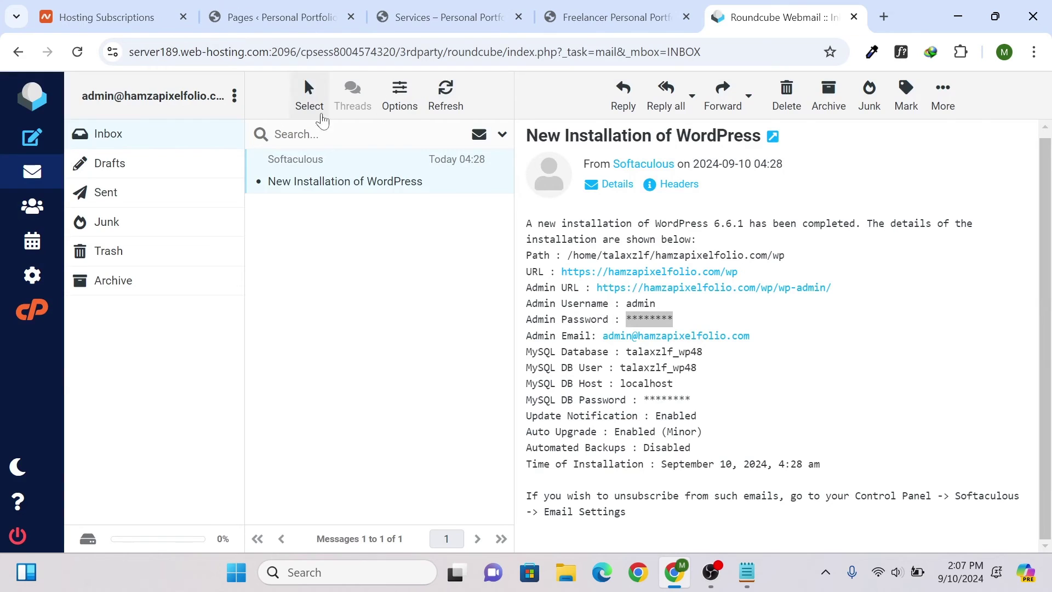
click(446, 94)
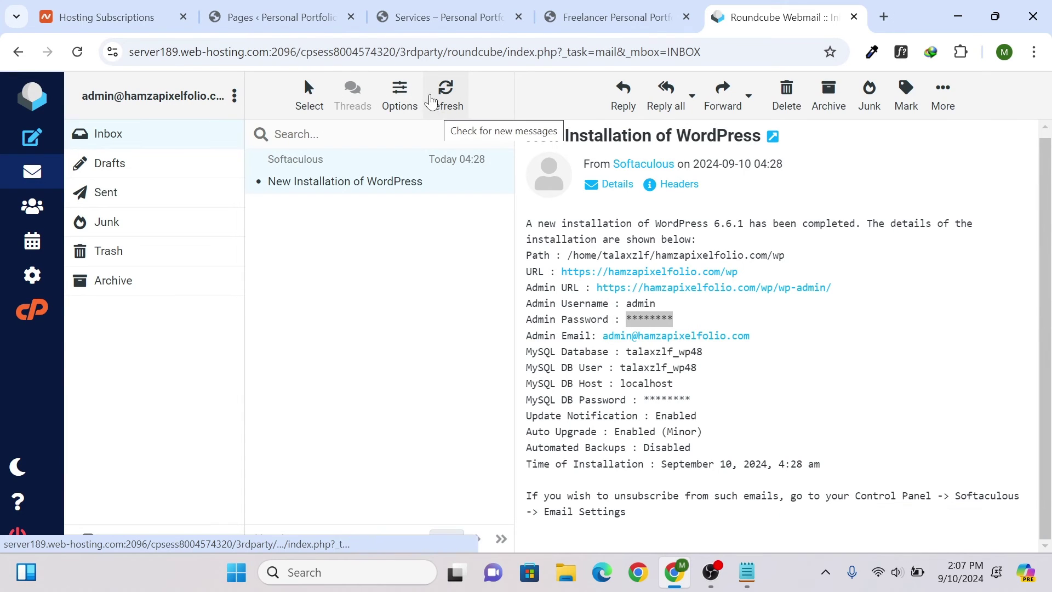
- Reopen the live Contact page from the WordPress Pages list
click(324, 8)
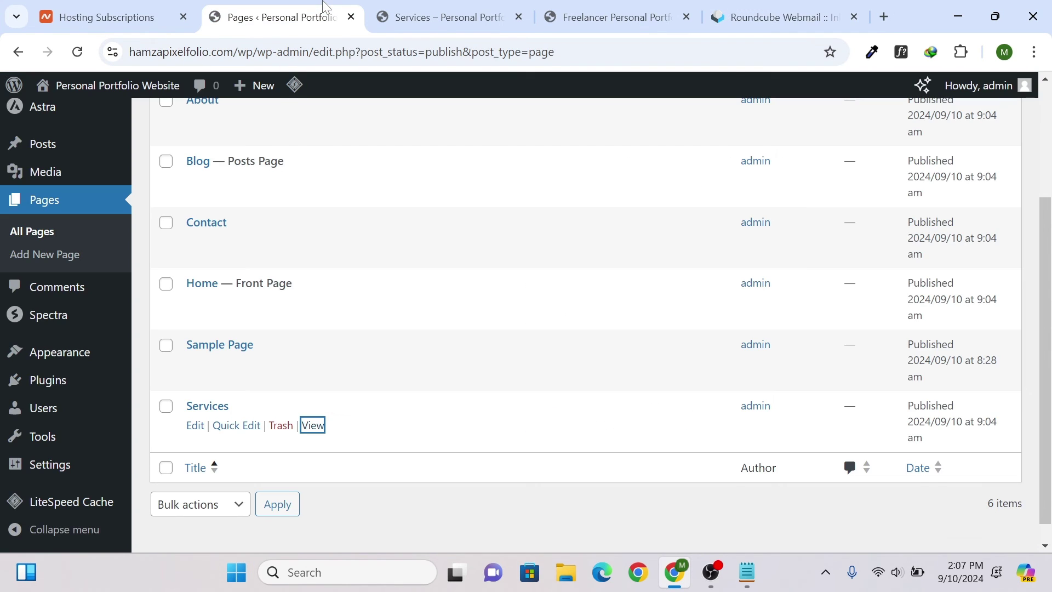
scroll(355, 132, up, 3)
scroll(340, 165, down, 3)
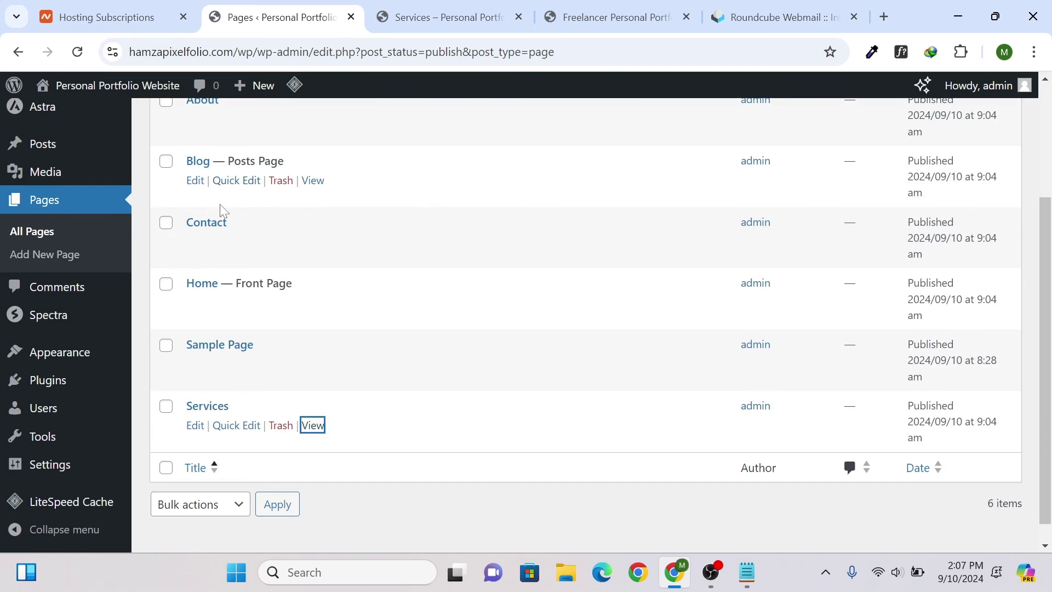
scroll(224, 211, up, 3)
scroll(225, 230, down, 5)
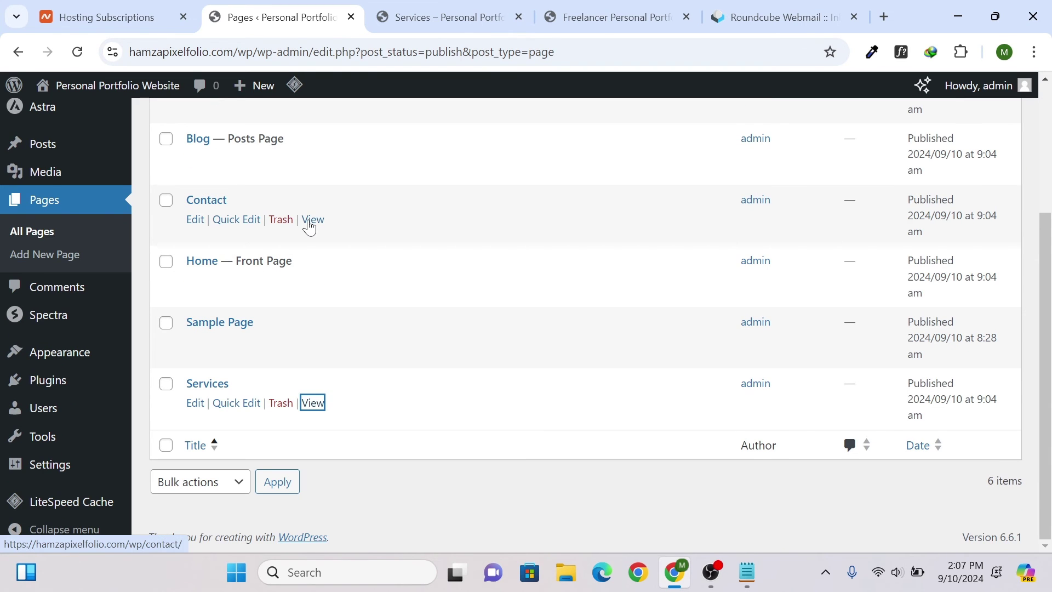
ctrl+click(310, 220)
click(380, 9)
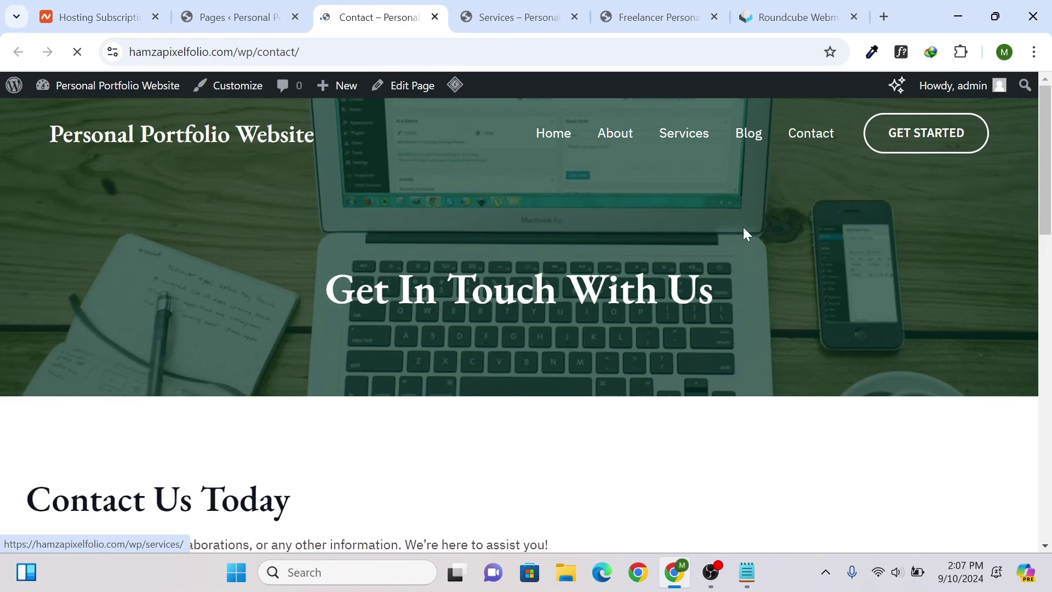
- Fill the Contact form with autofilled names, a test e-mail and message 'ef', and submit it
scroll(743, 227, down, 5)
click(609, 353)
click(631, 394)
scroll(634, 380, down, 3)
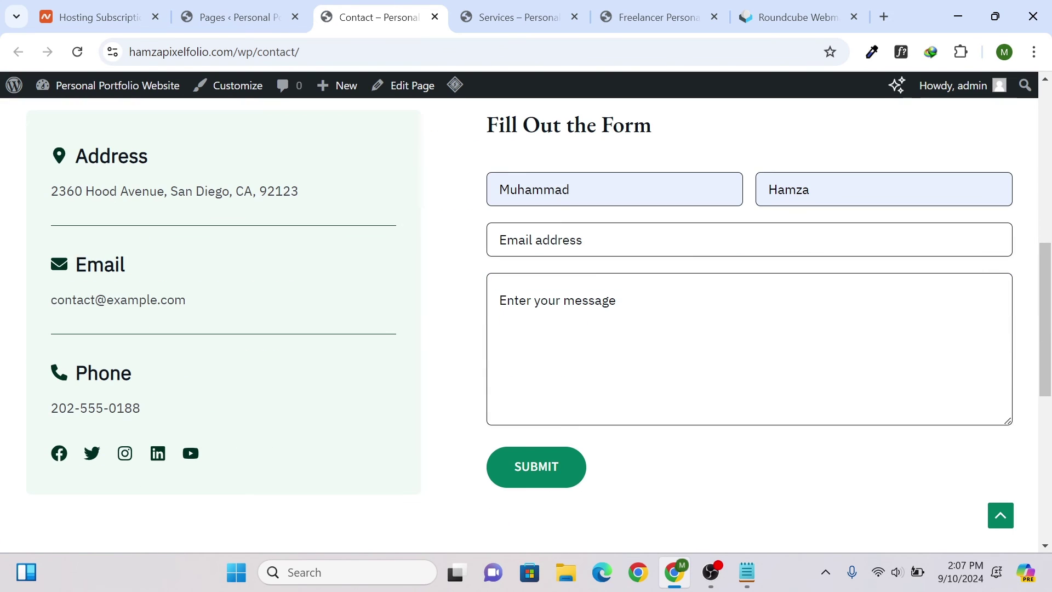
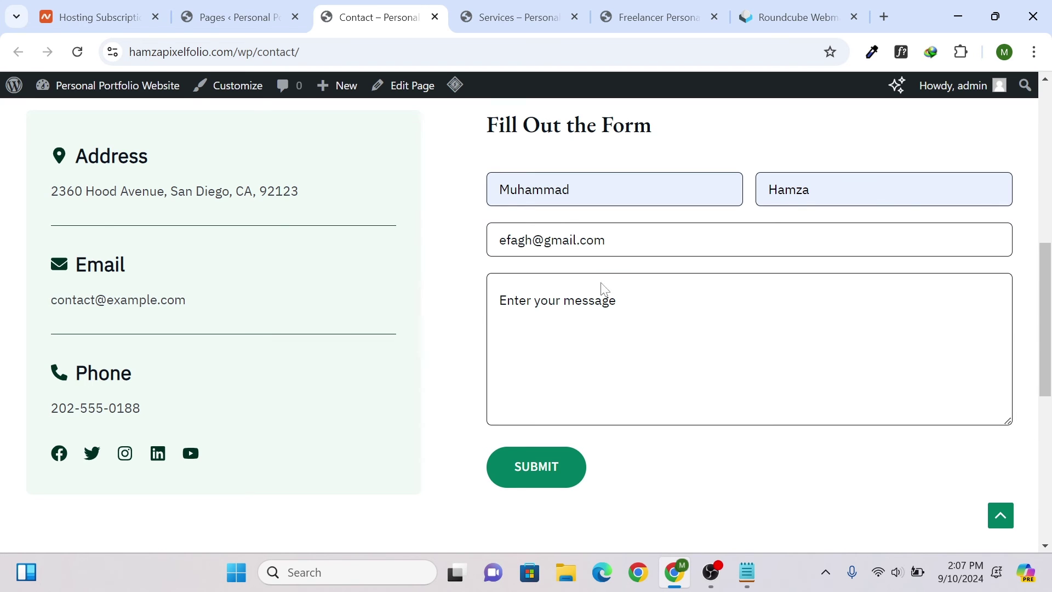
click(605, 289)
text(efs)
click(547, 467)
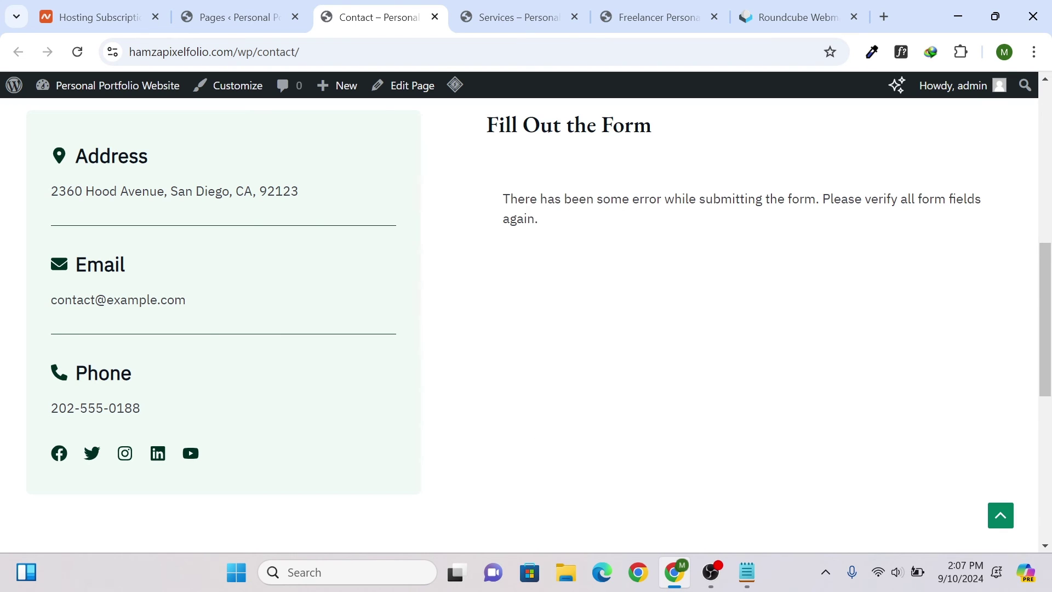
- Check the submission error, then reload the Contact page to clear the form
scroll(742, 226, up, 3)
scroll(534, 237, down, 3)
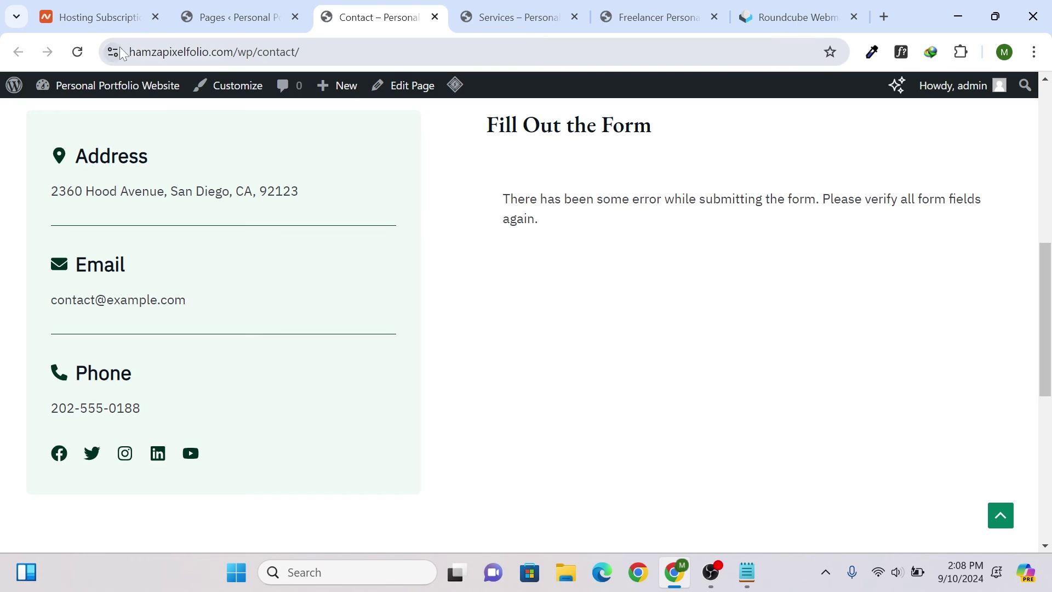
click(87, 50)
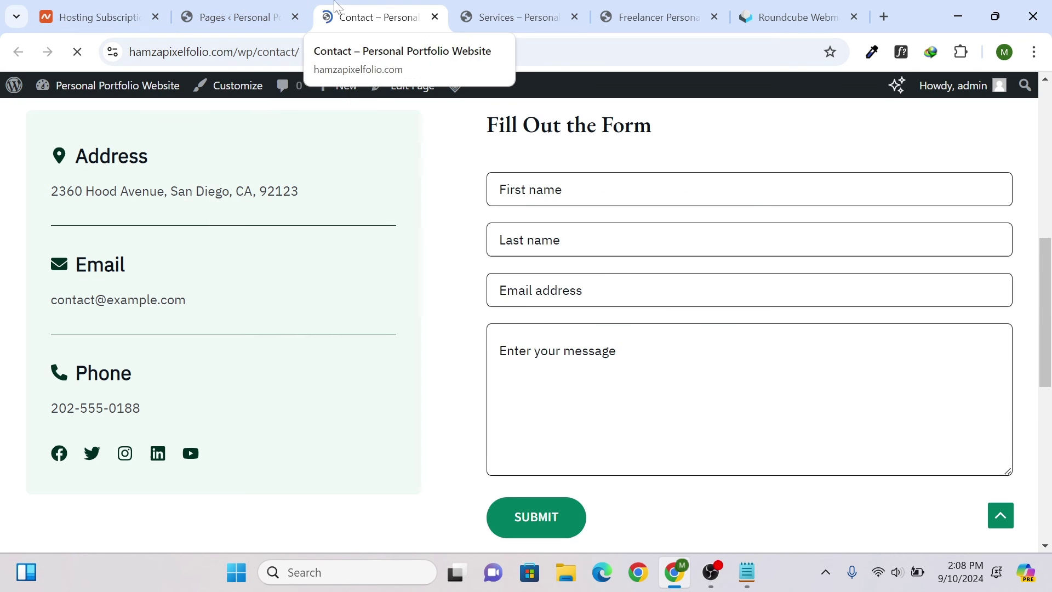
- Close the Contact tab, open the live Home page in a new tab, and launch its editor
click(436, 18)
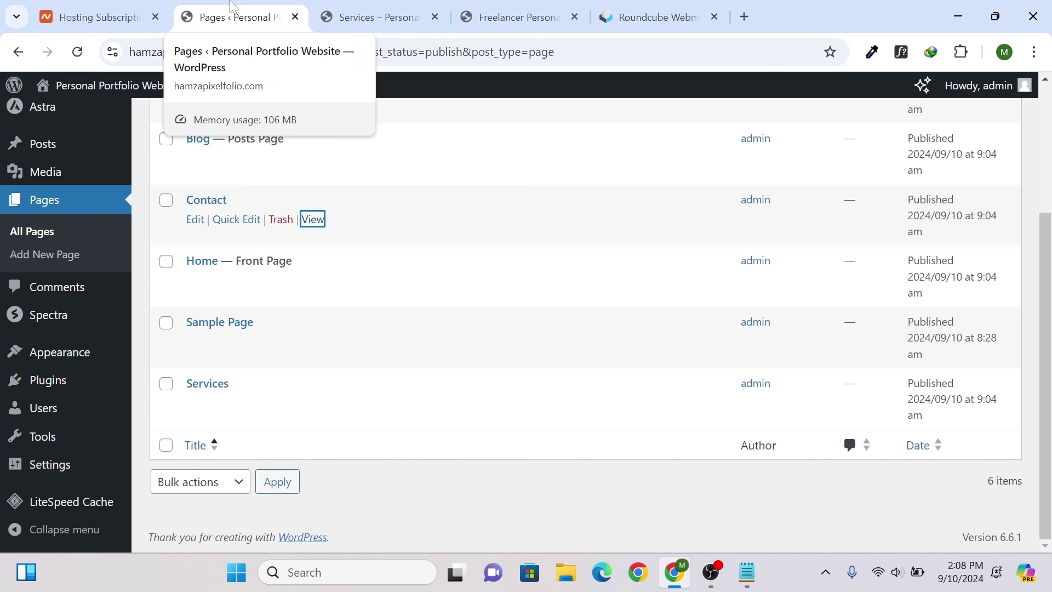
scroll(117, 90, up, 3)
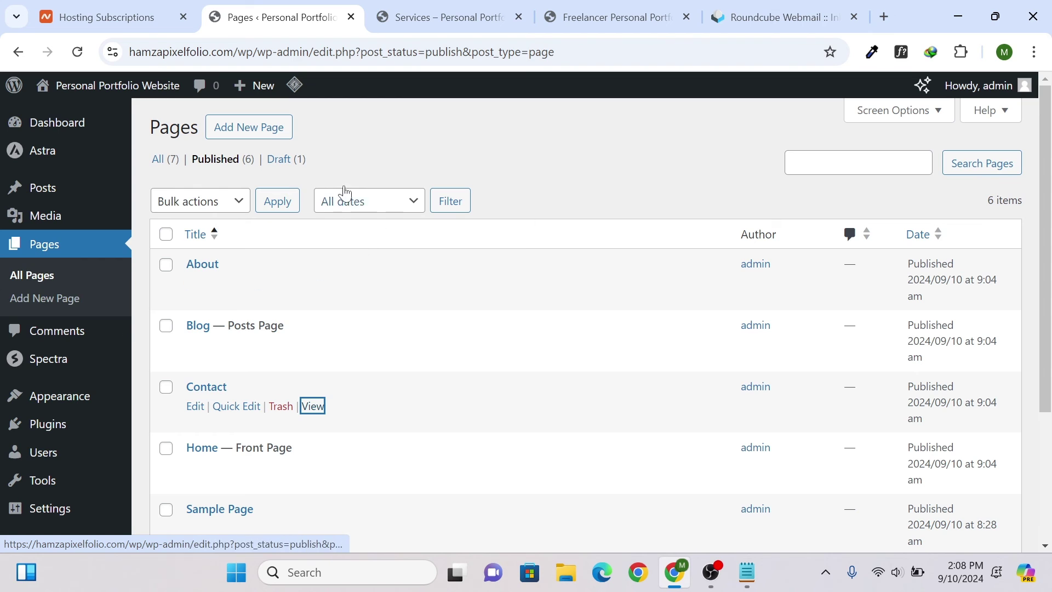
scroll(307, 345, down, 2)
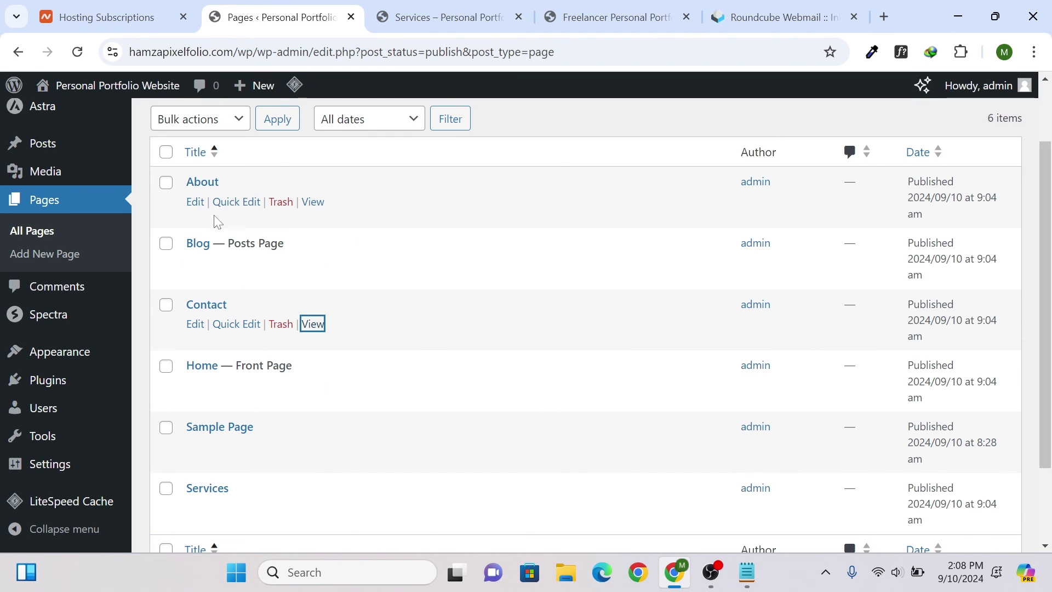
scroll(225, 313, down, 2)
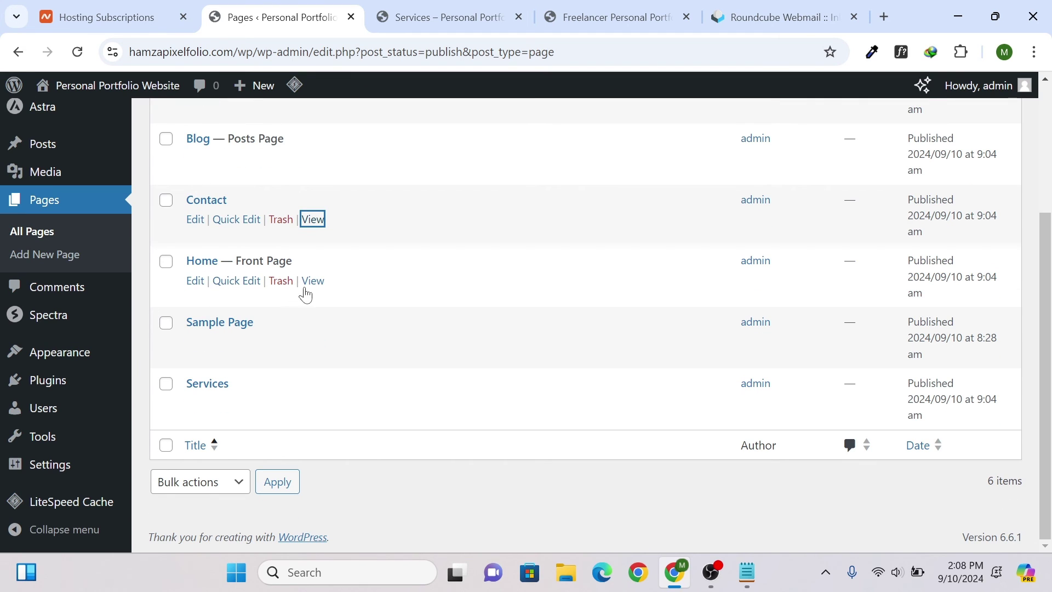
ctrl+click(319, 282)
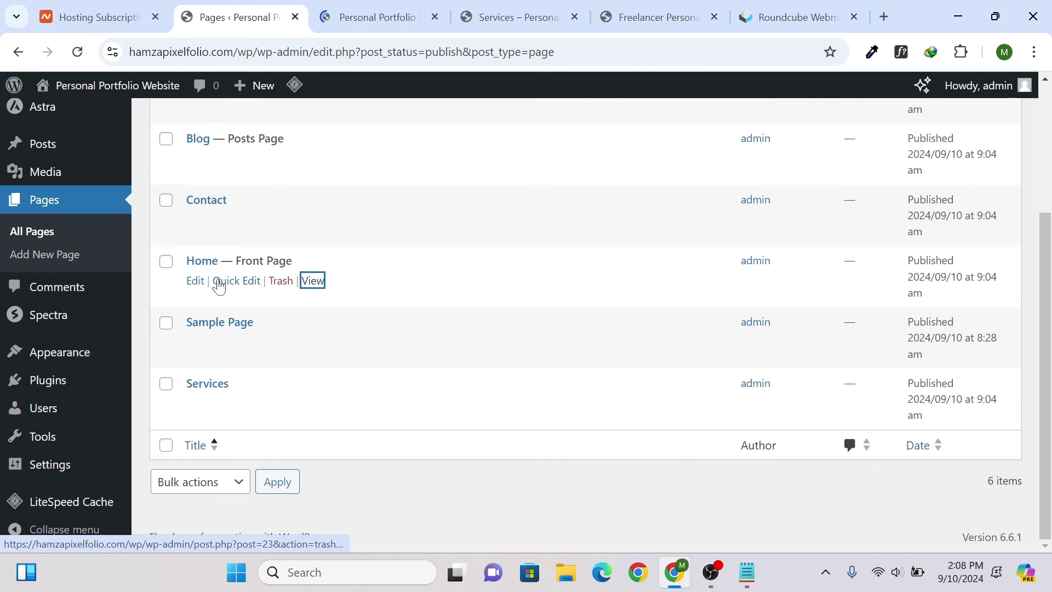
click(197, 282)
- Scroll the live Home page to the Our Impact 98% figure, check the editor, then scroll back to the hero
click(378, 17)
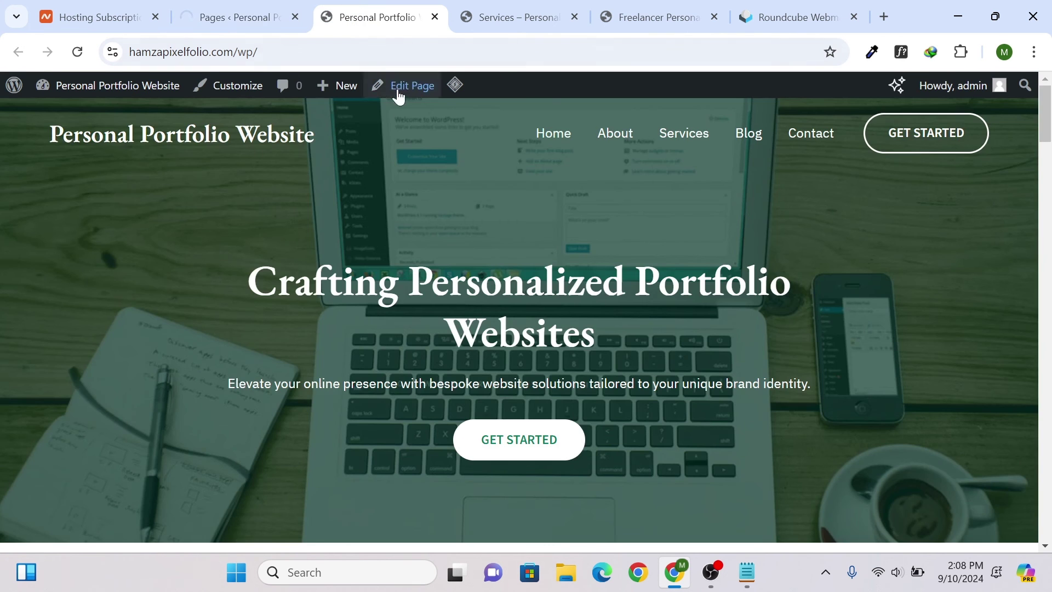
scroll(435, 152, down, 5)
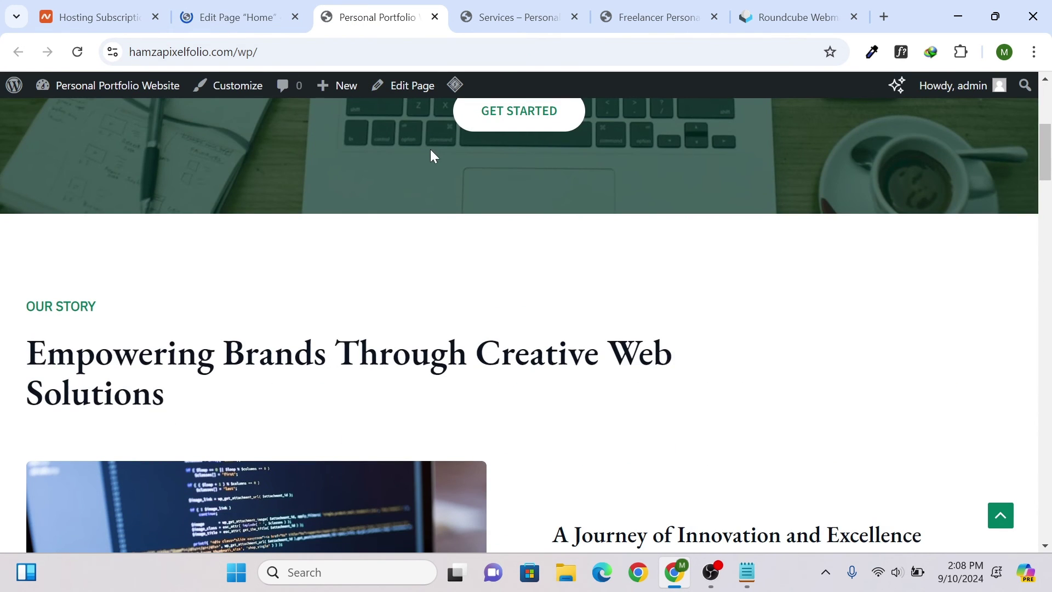
scroll(431, 156, down, 4)
scroll(431, 159, down, 4)
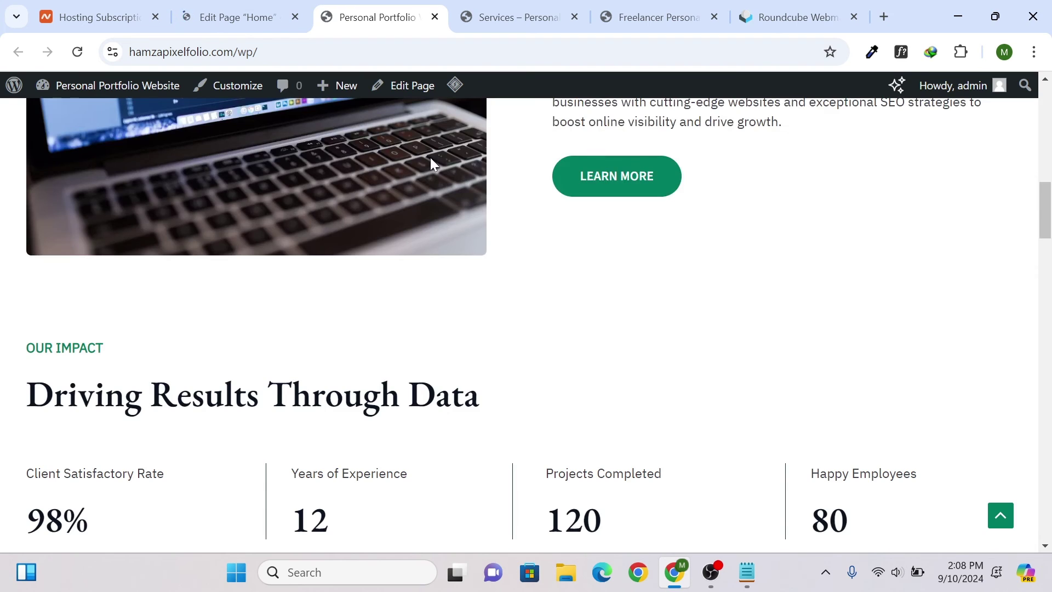
scroll(431, 159, down, 2)
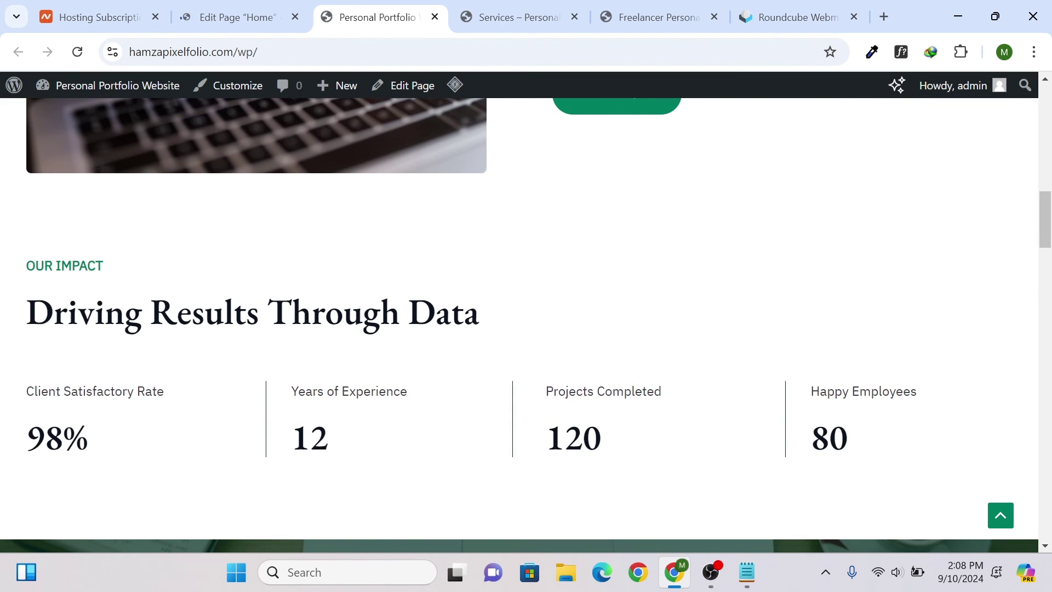
drag(45, 436, 97, 418)
click(204, 13)
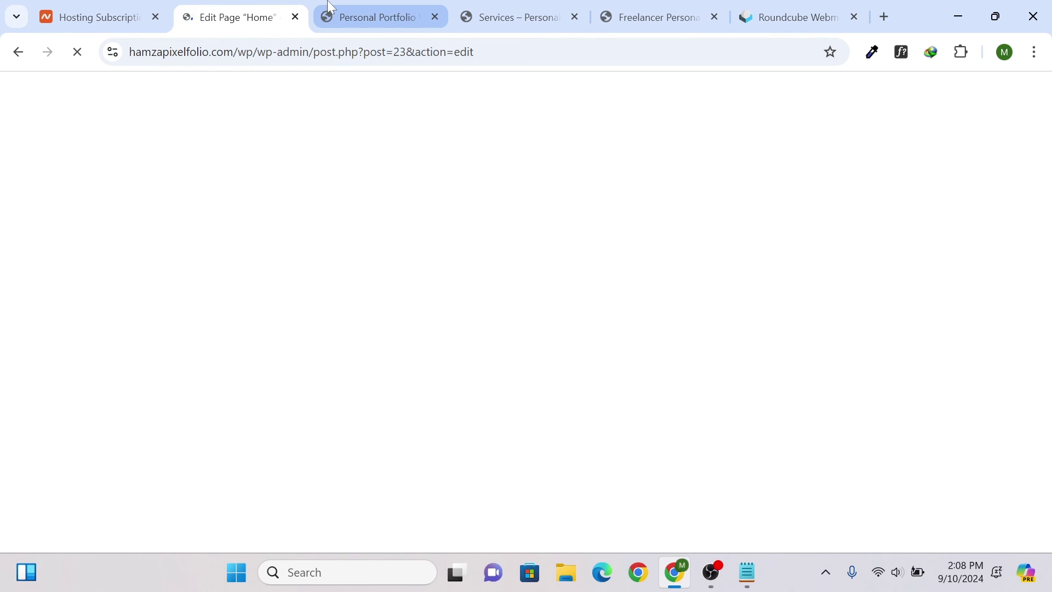
click(373, 17)
scroll(568, 205, up, 8)
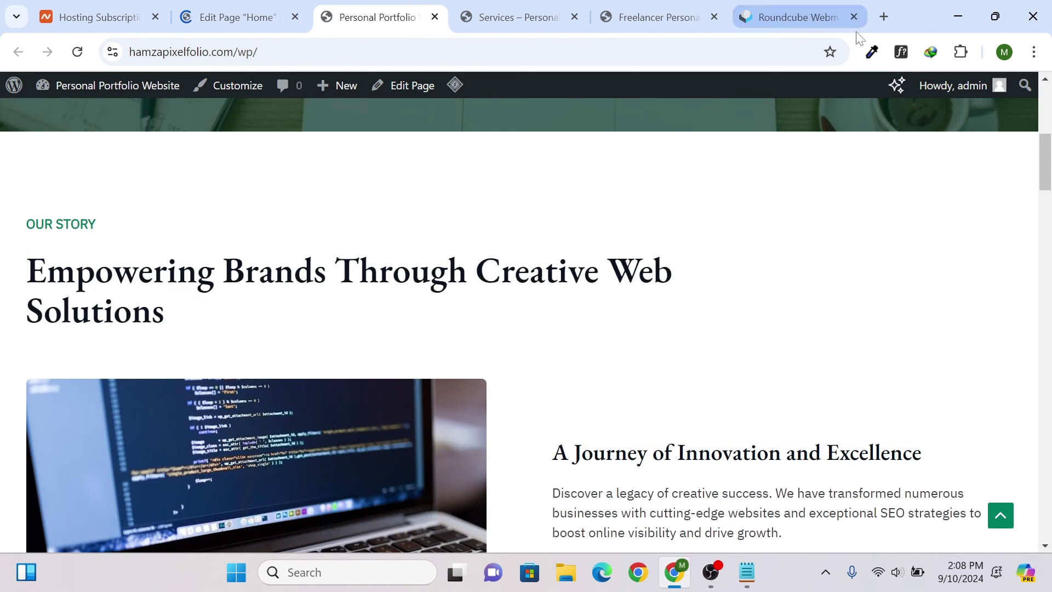
scroll(553, 257, up, 10)
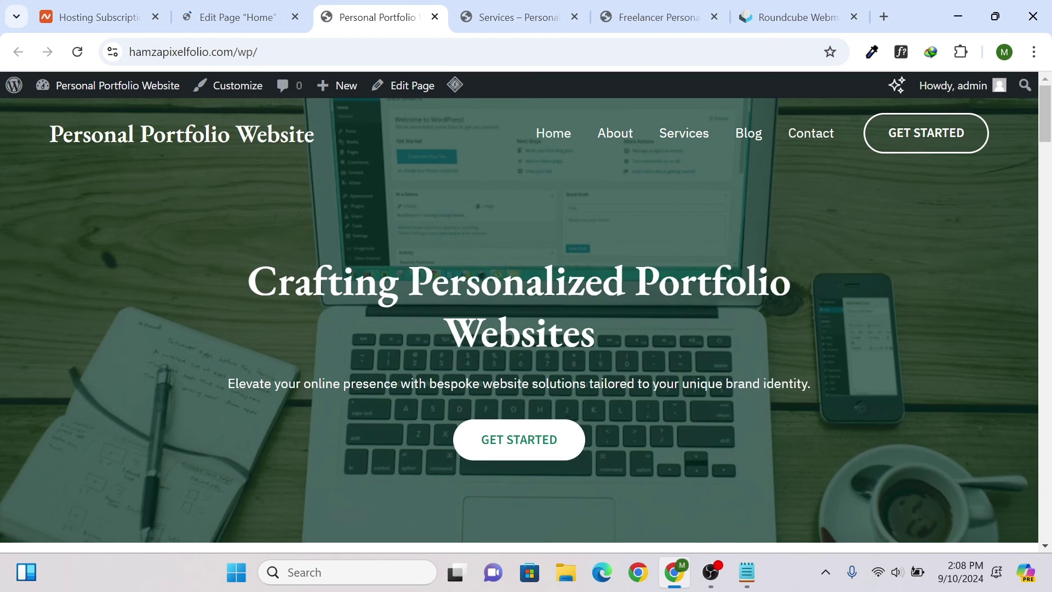
- Step through and dismiss the block editor welcome guide, then scroll to the Home page hero
click(306, 7)
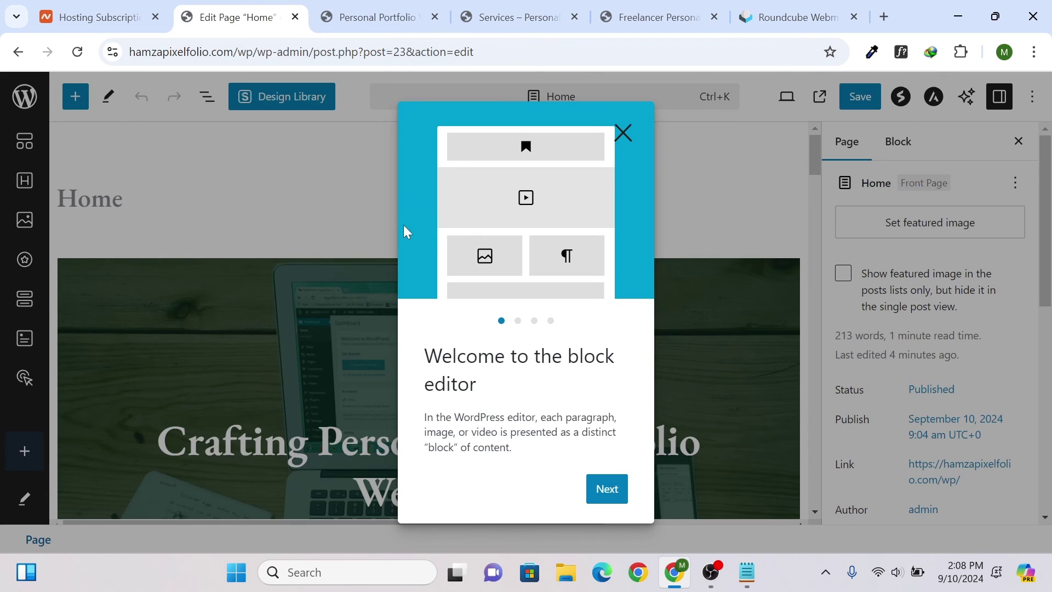
click(607, 489)
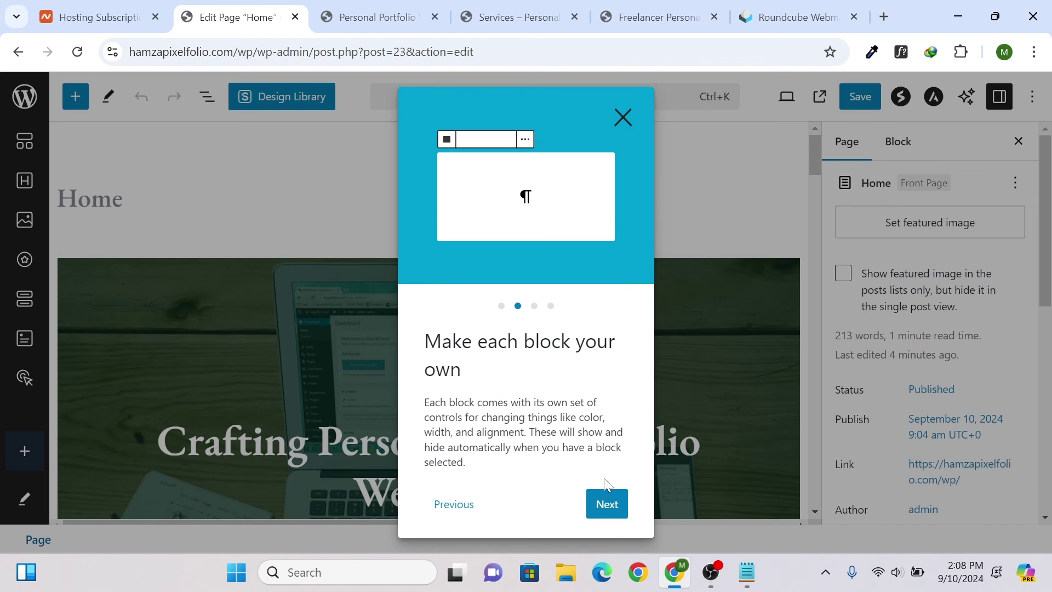
click(606, 504)
click(607, 505)
click(607, 504)
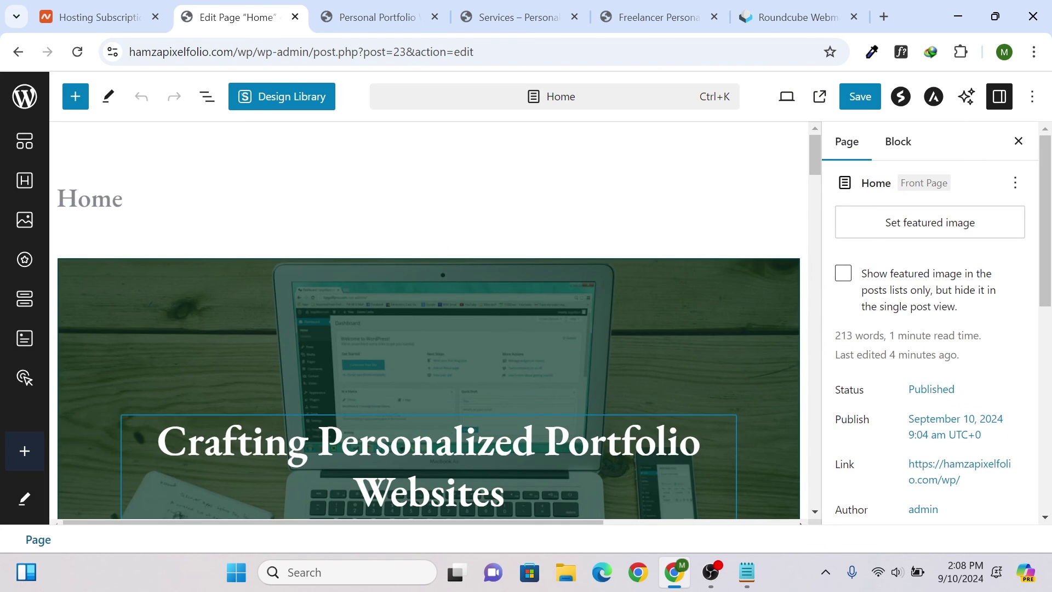
scroll(548, 346, down, 2)
scroll(530, 321, down, 2)
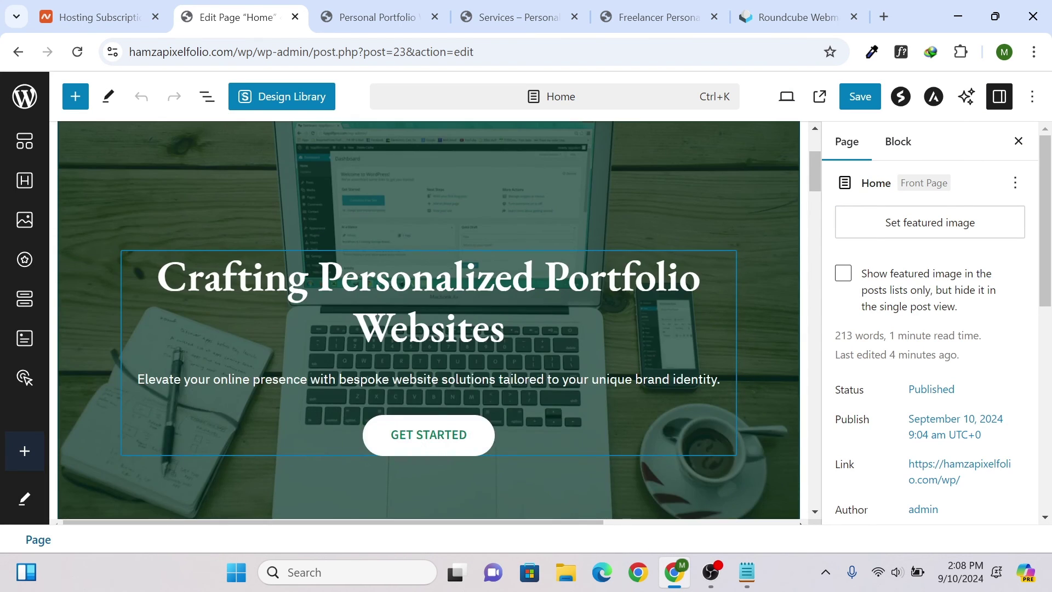
- Replace 'Crafting' with 'Designing' in the hero heading
click(612, 291)
scroll(612, 291, down, 2)
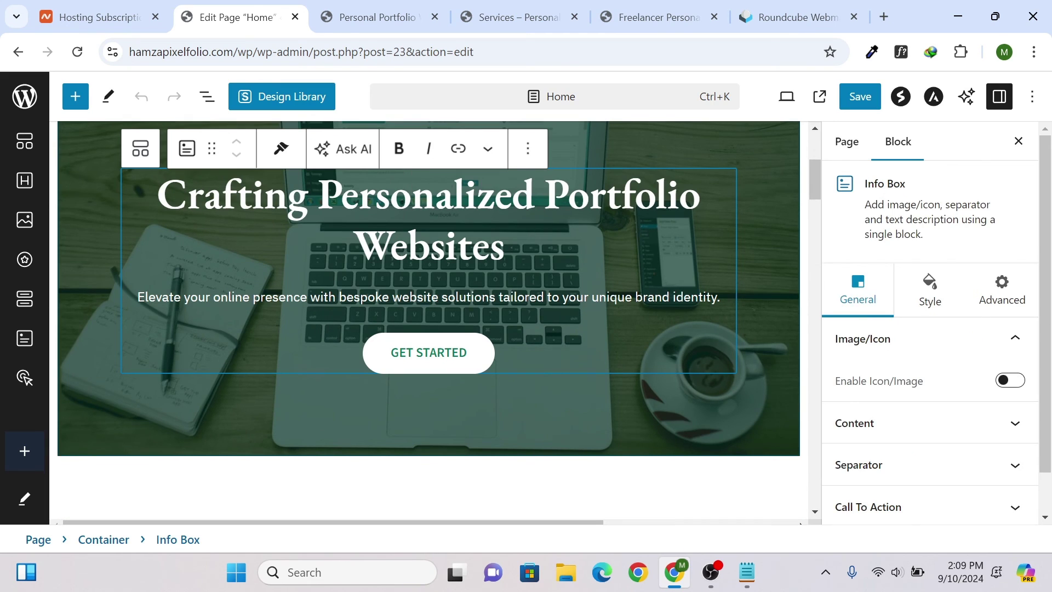
key(BackSpace)
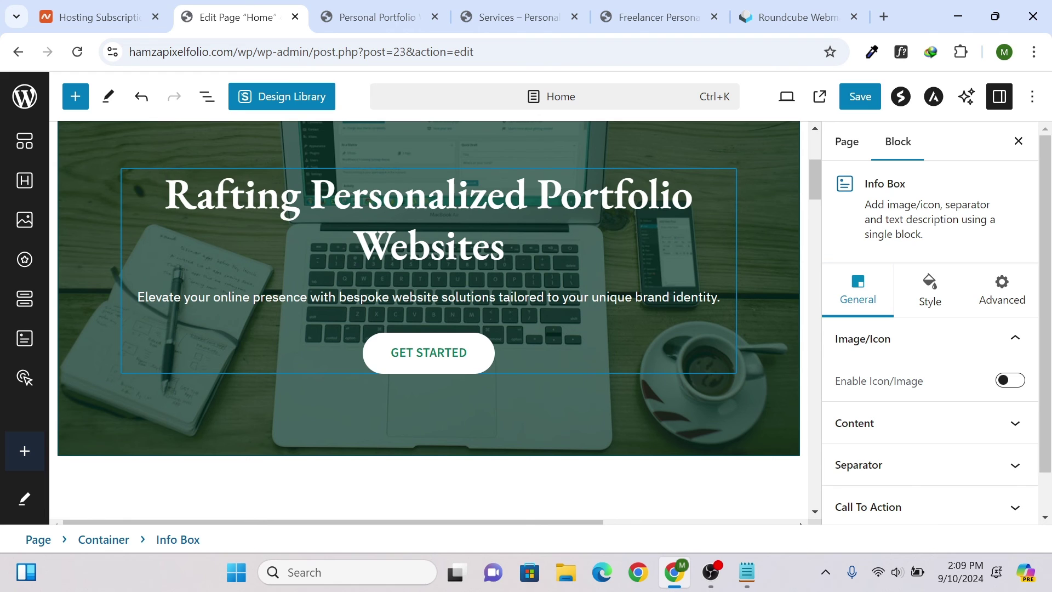
key(ctrl+shift+Right)
key(BackSpace)
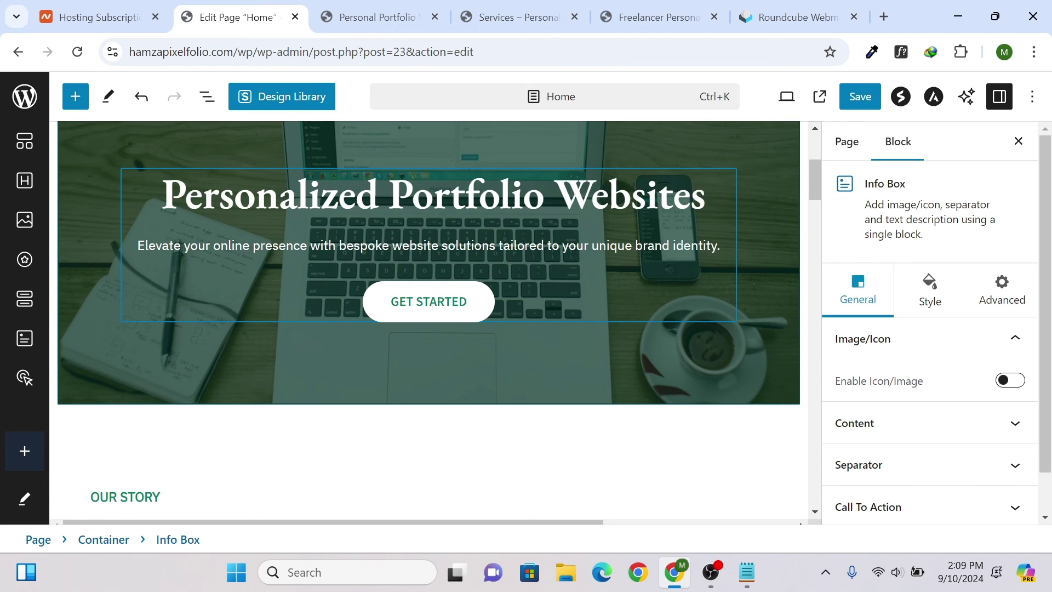
text(Designing)
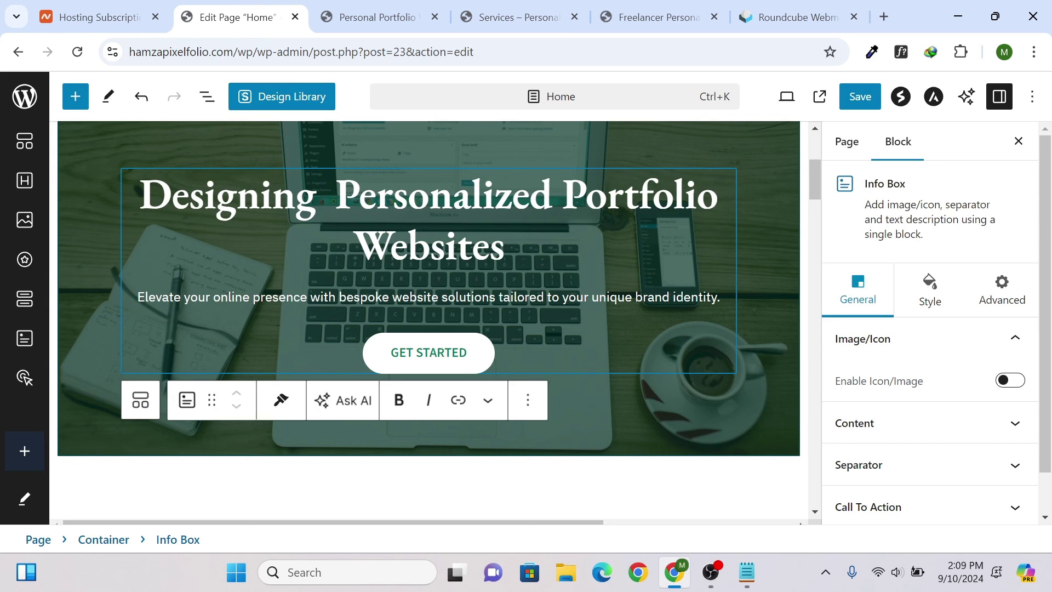
click(382, 309)
- Make the hero subtitle sentence bold, then open and dismiss the Ask AI menu
triple_click(371, 298)
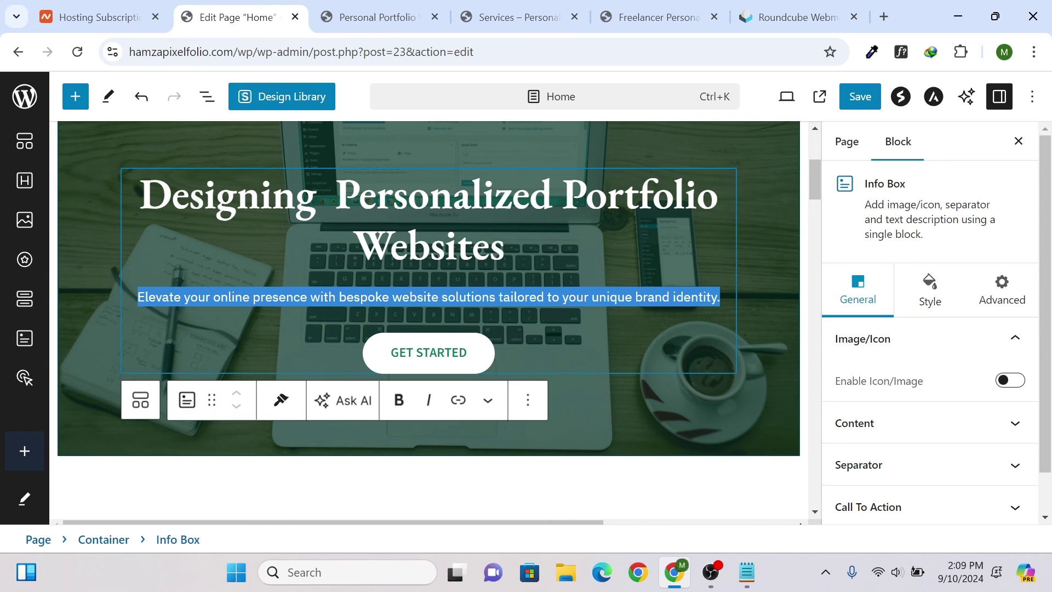
click(399, 400)
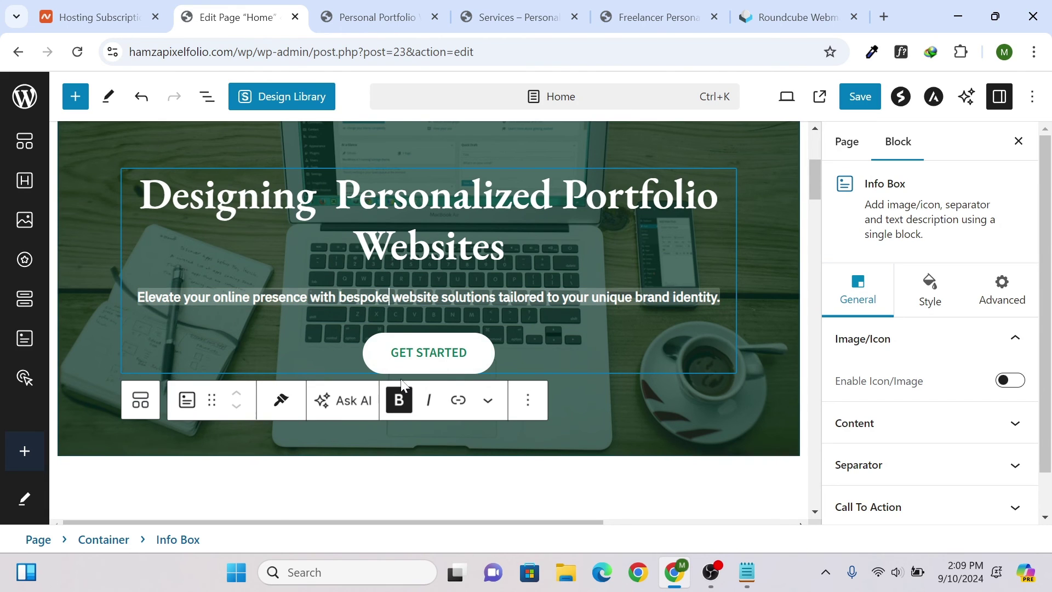
click(351, 401)
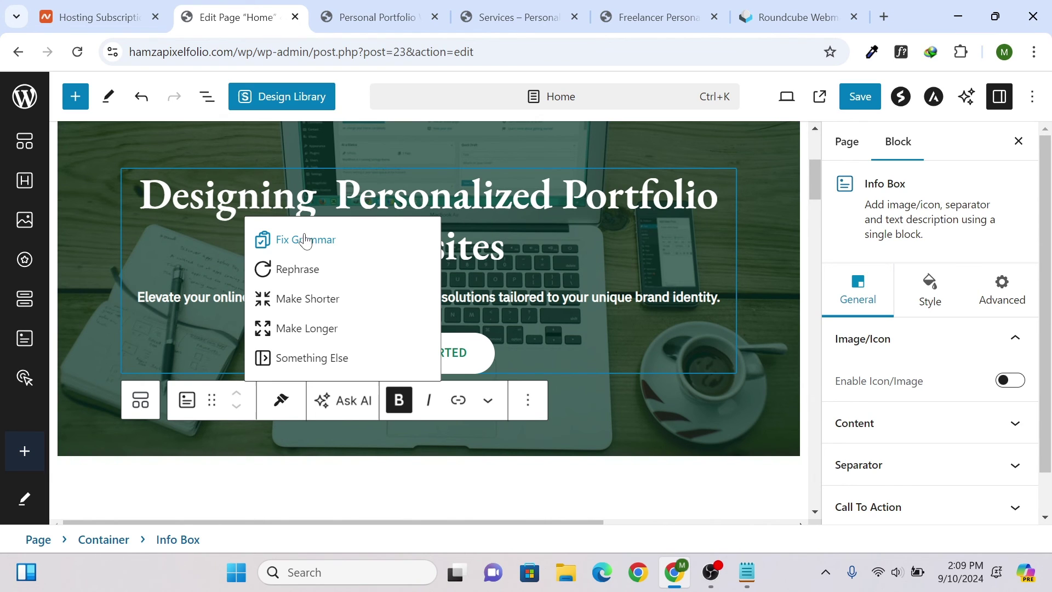
click(550, 311)
scroll(550, 311, down, 4)
scroll(550, 312, down, 5)
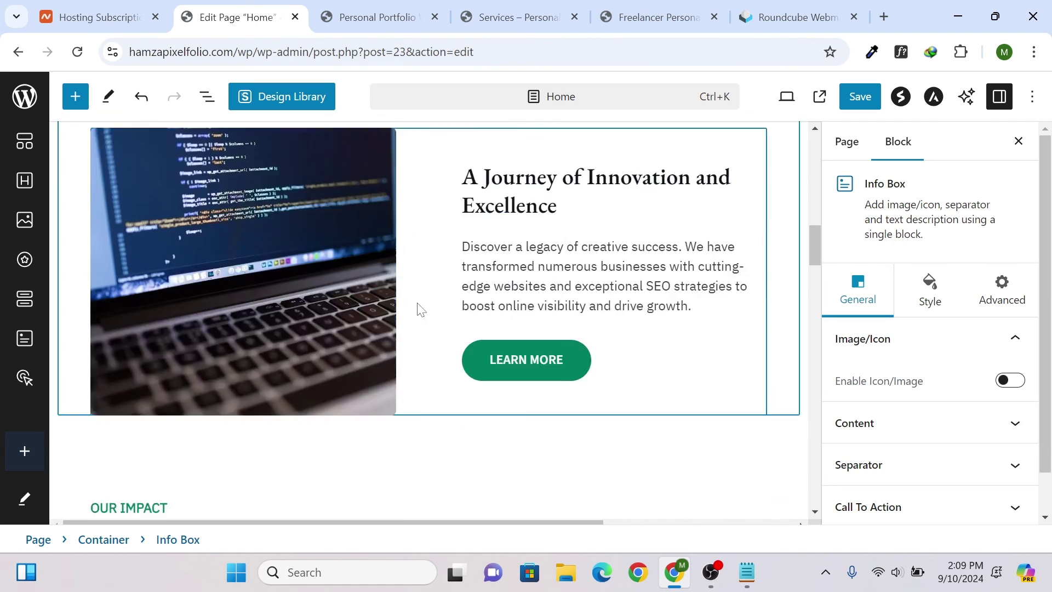
- Give the laptop image in the story section a solid border style
click(259, 217)
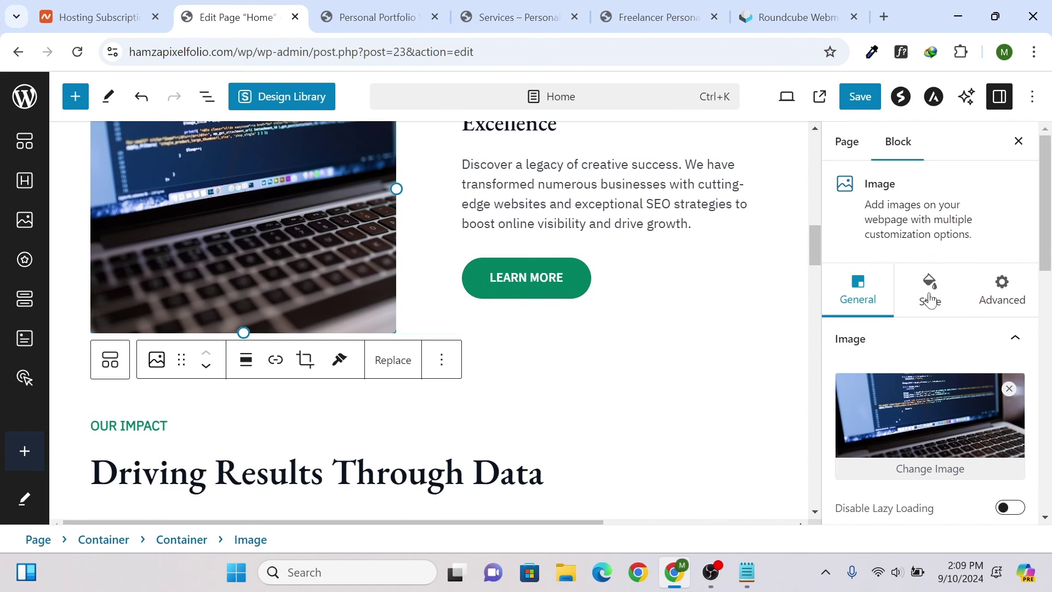
click(930, 299)
scroll(940, 307, down, 3)
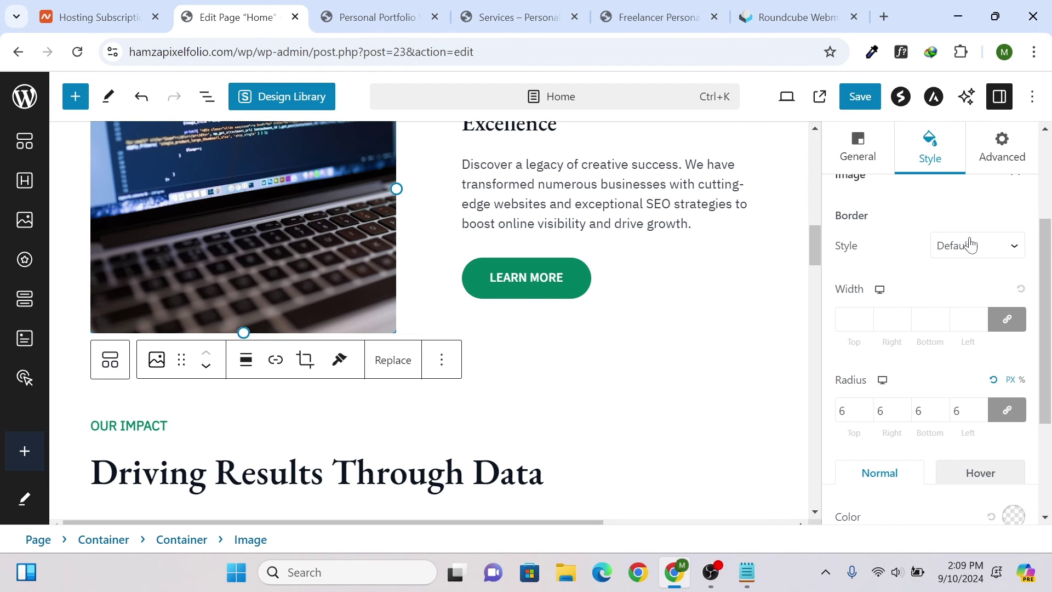
click(970, 245)
click(966, 311)
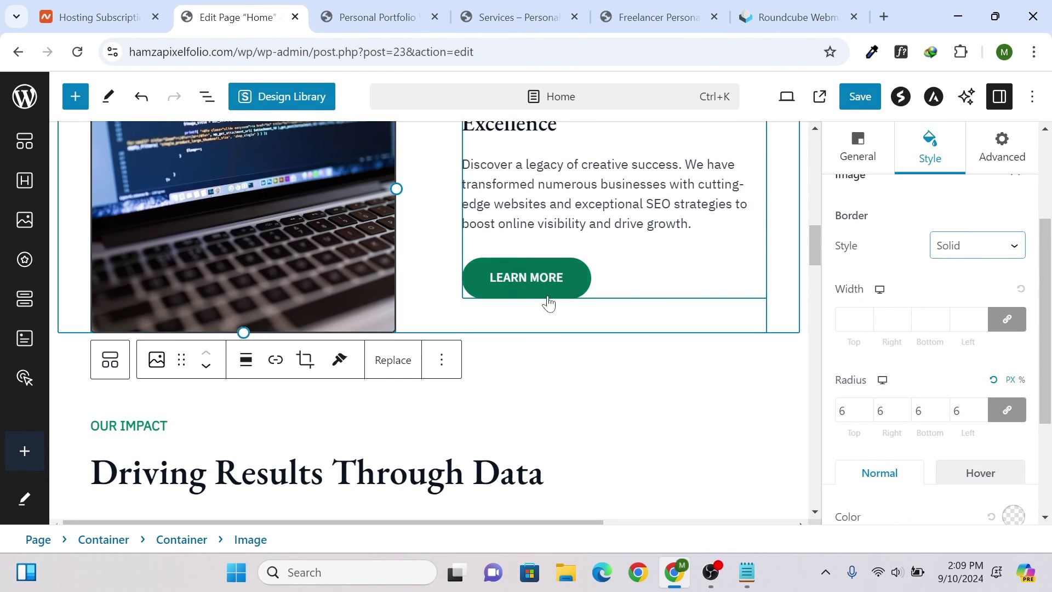
scroll(268, 281, up, 3)
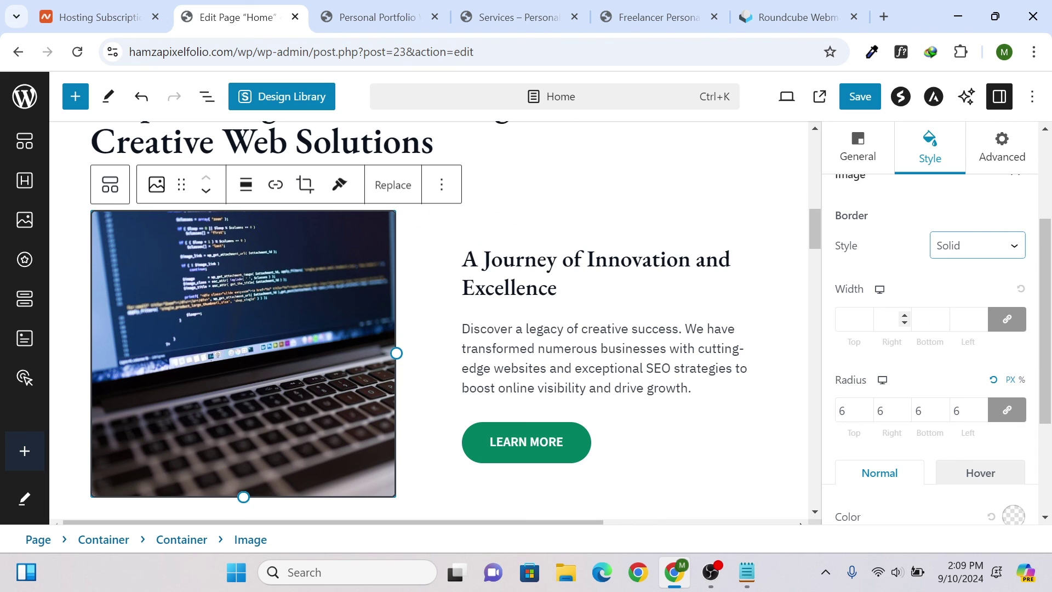
- Set the image border width to 6 and the corner radius to 12
click(872, 316)
click(872, 315)
click(871, 315)
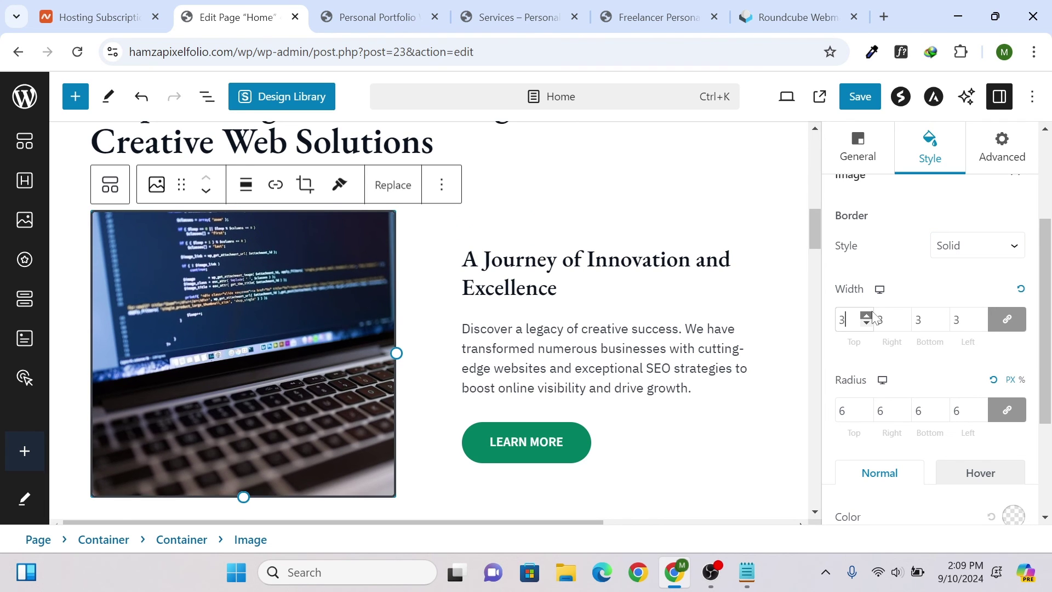
click(871, 315)
click(871, 315)
click(872, 316)
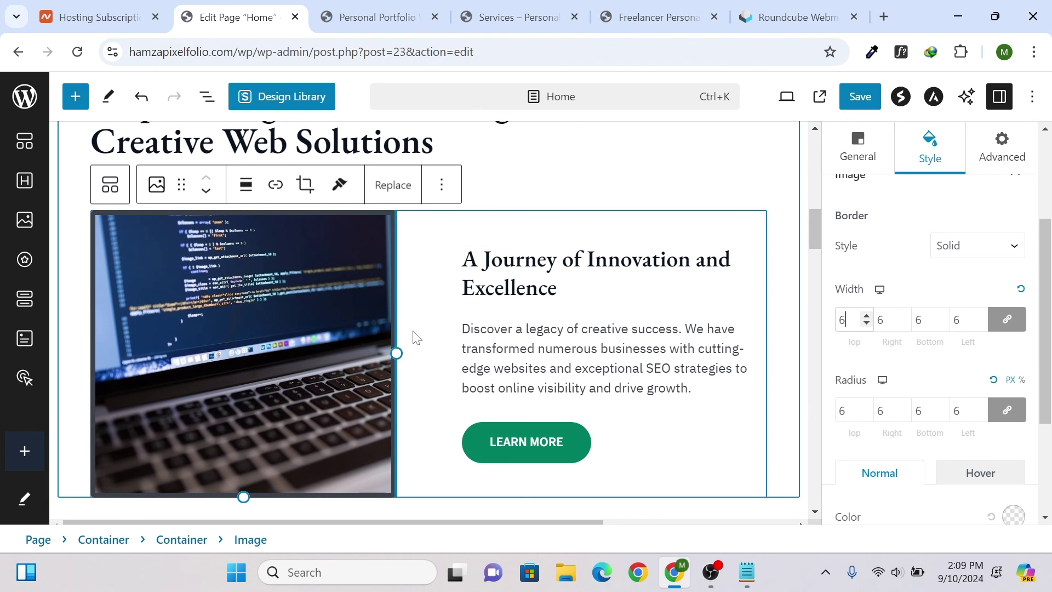
click(981, 407)
click(981, 407)
click(981, 407)
click(981, 407)
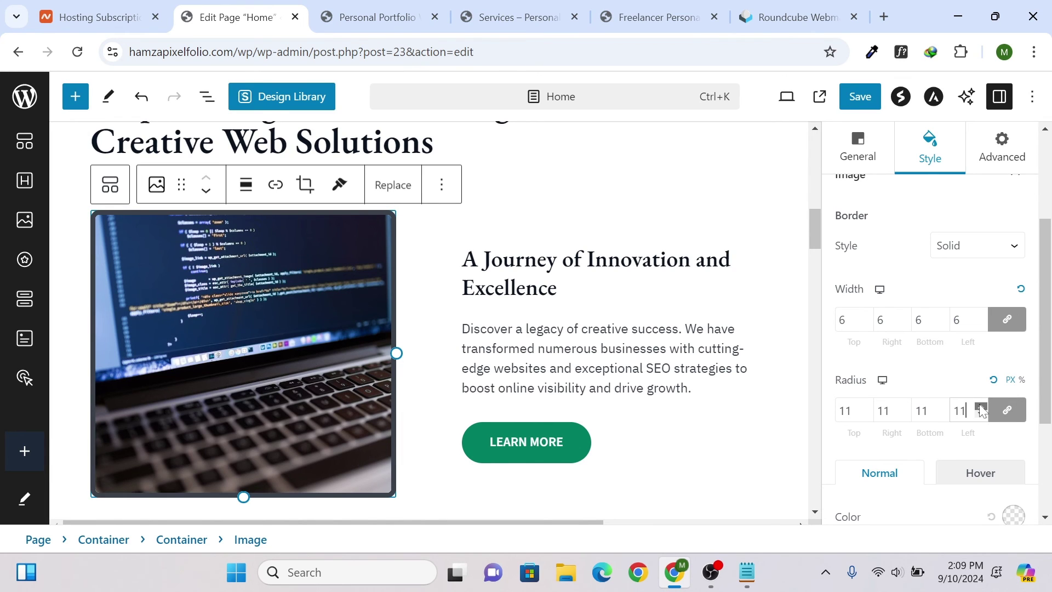
click(981, 406)
scroll(864, 376, down, 3)
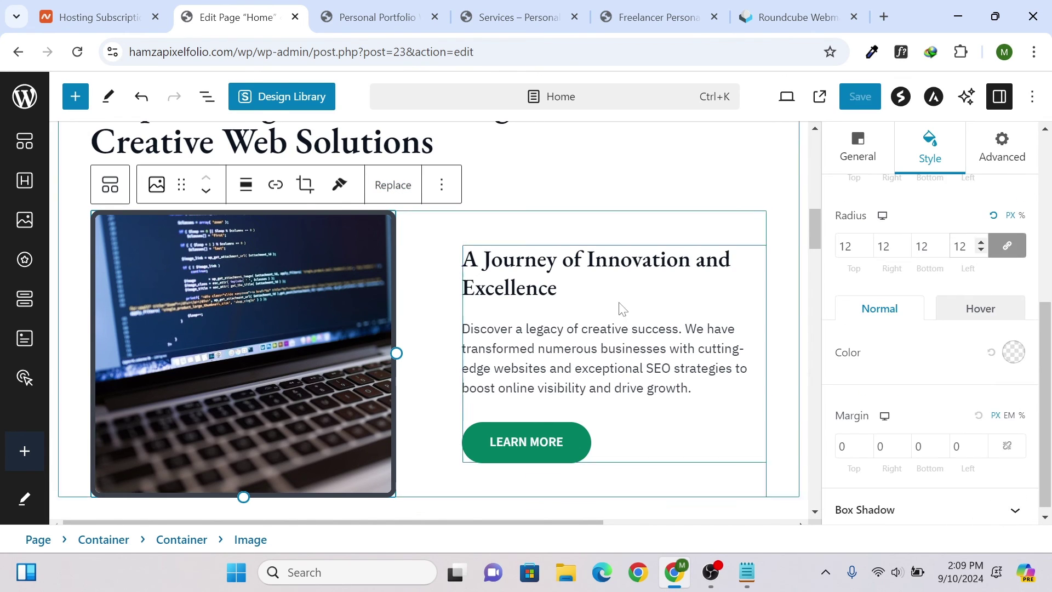
scroll(622, 309, down, 8)
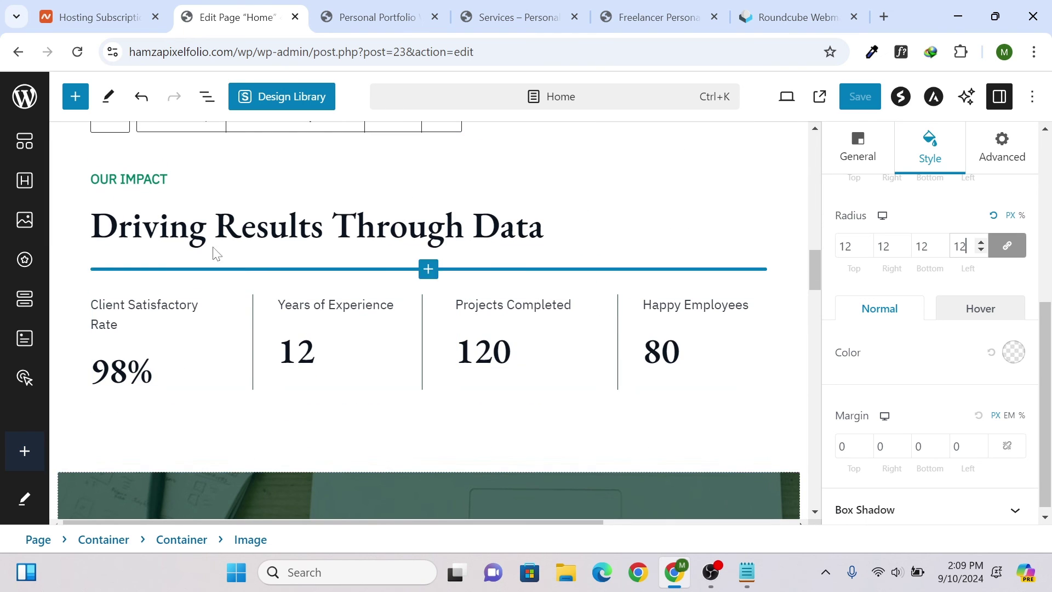
- Center-align the 'Driving Results Through Data' heading, briefly trying right alignment first
click(215, 229)
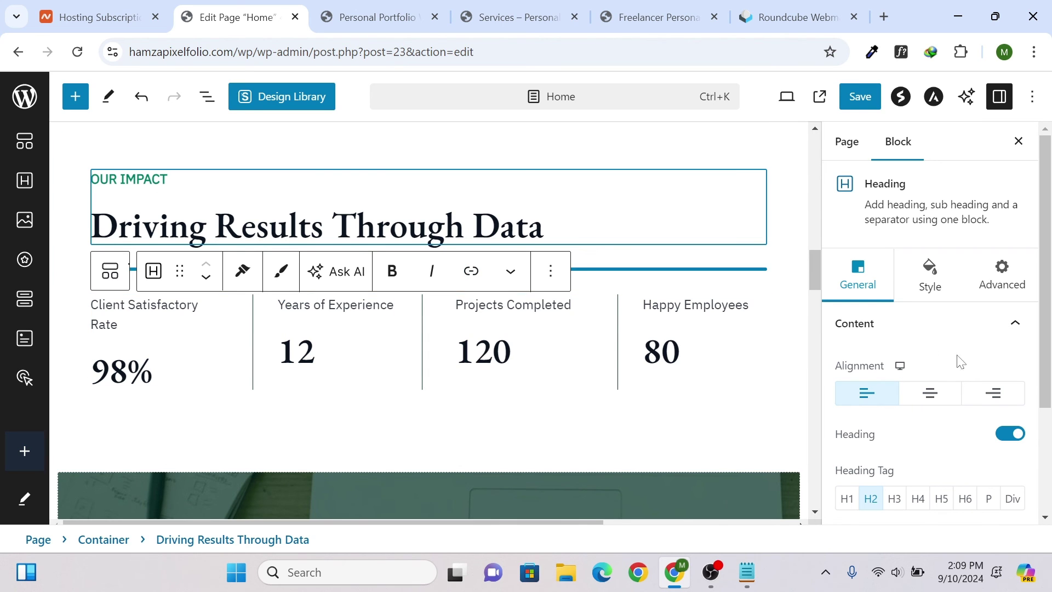
click(923, 392)
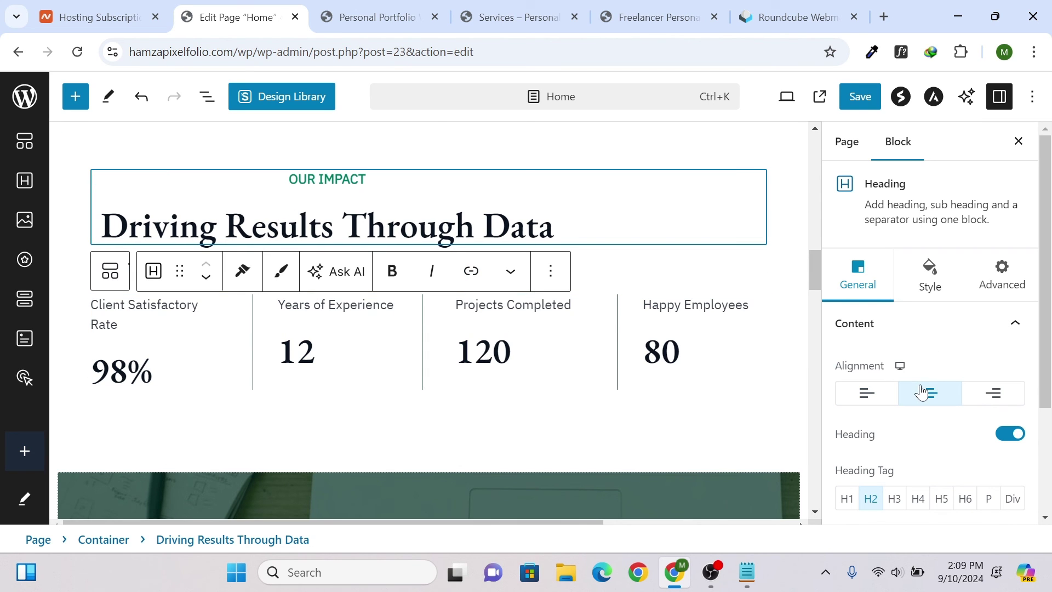
click(987, 393)
click(928, 395)
- Left-align the Our Impact heading again and change the 98% satisfaction figure to 99%
click(867, 393)
scroll(877, 329, down, 2)
scroll(192, 427, down, 3)
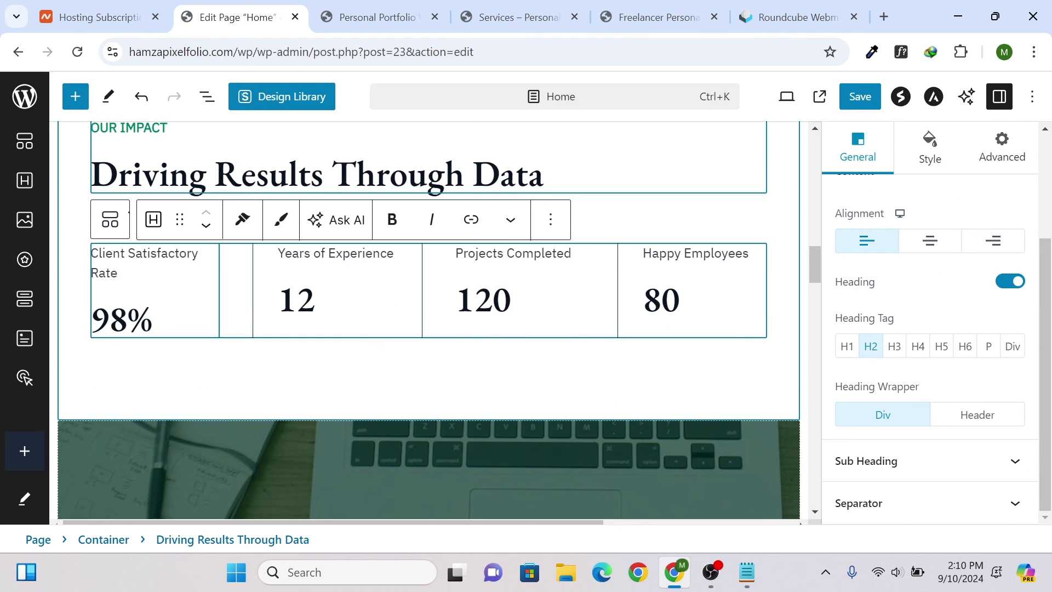
click(128, 318)
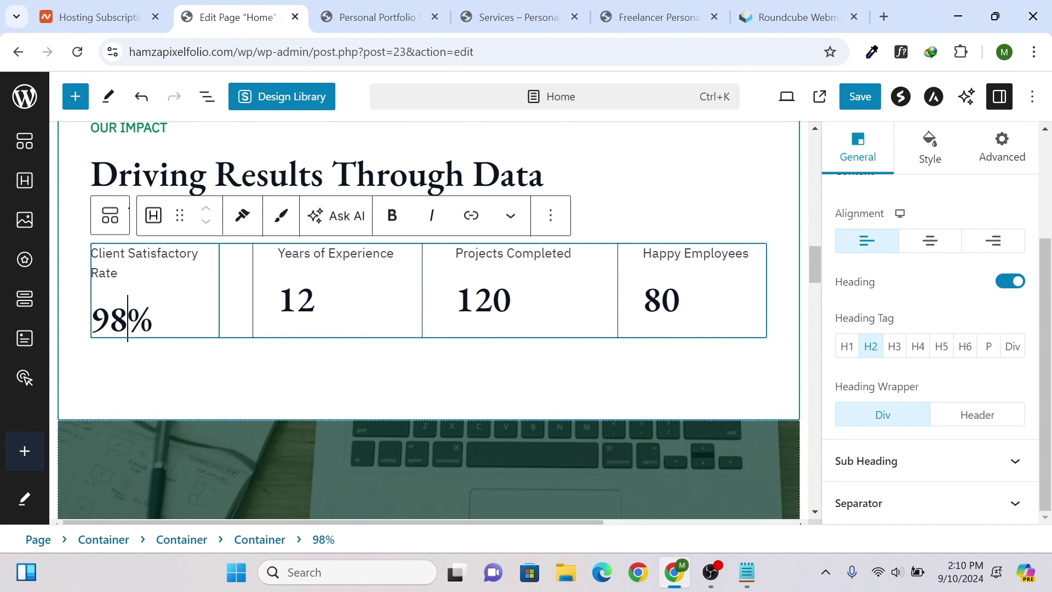
key(BackSpace)
text(9)
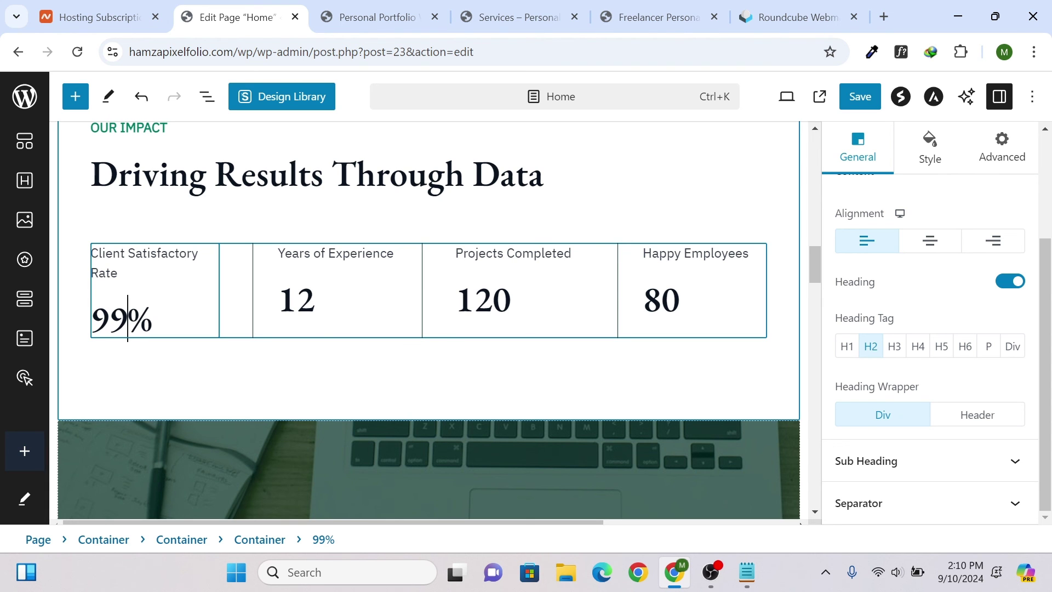
- Save the Home page changes
scroll(419, 284, down, 10)
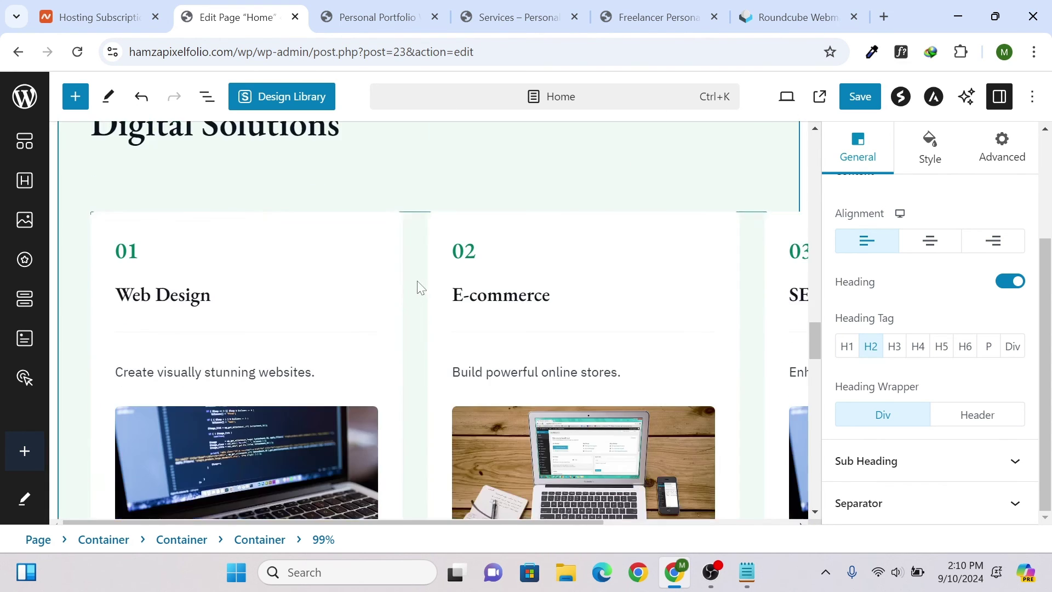
scroll(275, 247, up, 4)
click(259, 355)
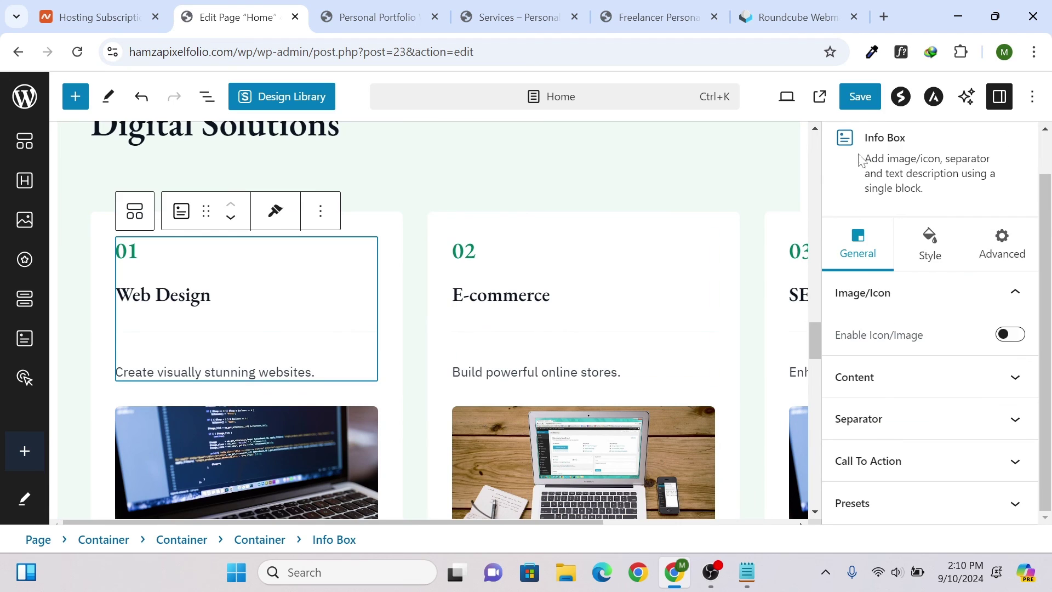
click(865, 97)
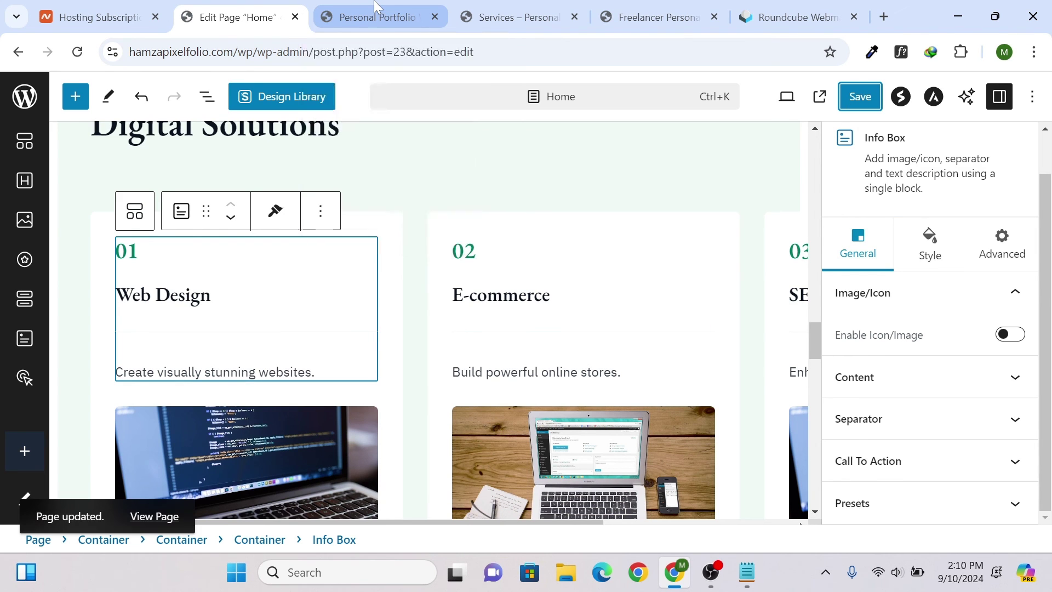
- View the live Home page and scroll to the Our Impact stats showing 99%, 12, 120, 80
click(376, 16)
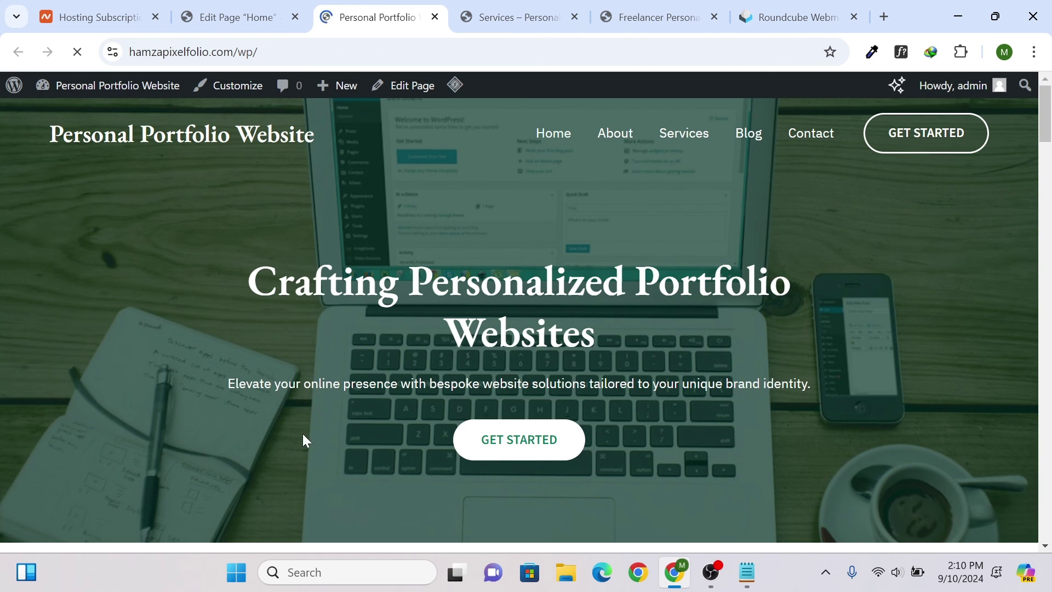
scroll(433, 274, down, 14)
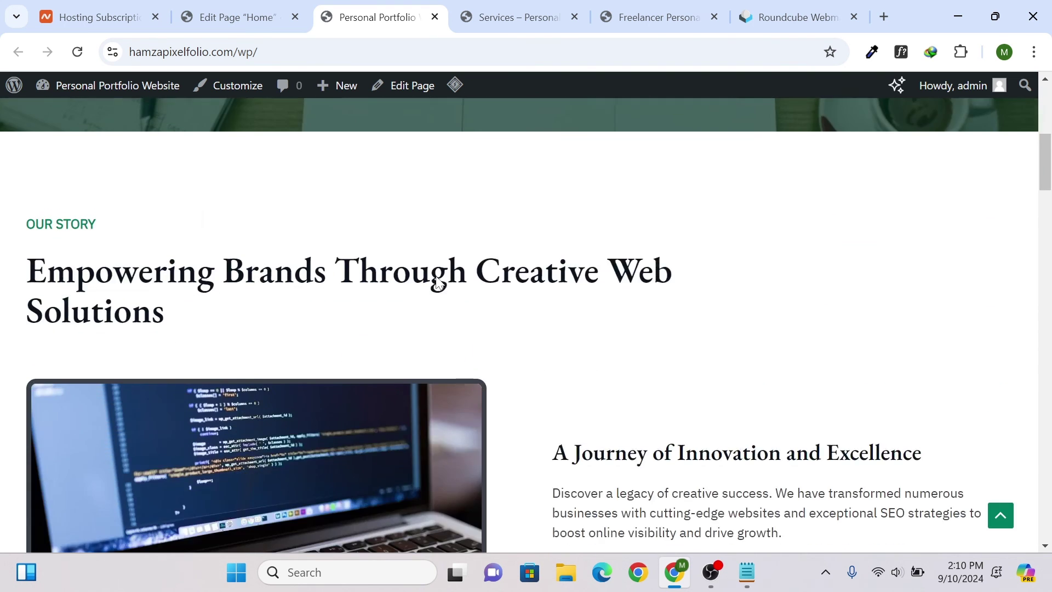
scroll(433, 274, up, 4)
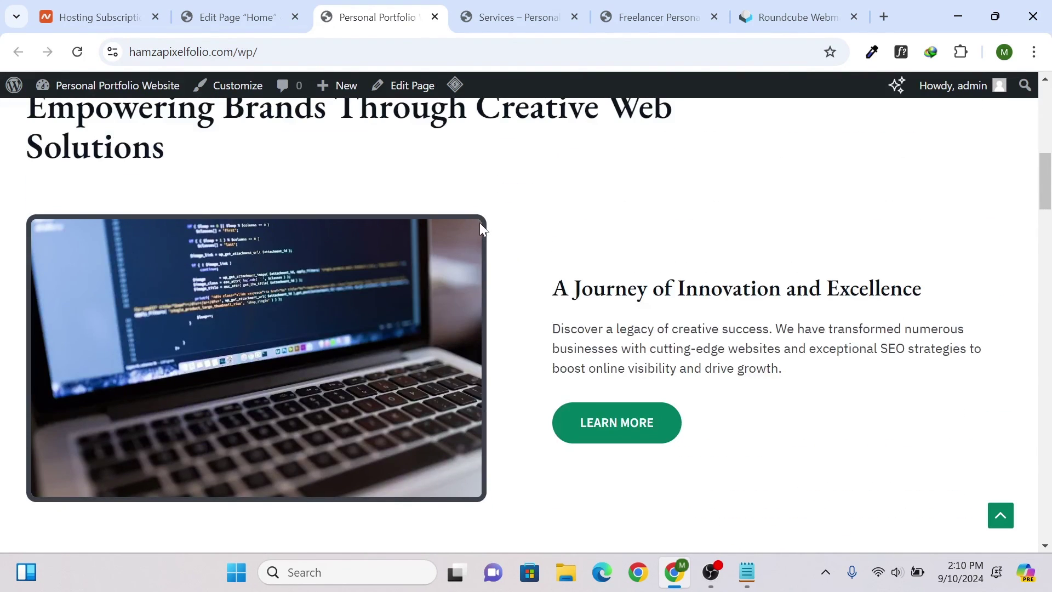
scroll(542, 422, down, 4)
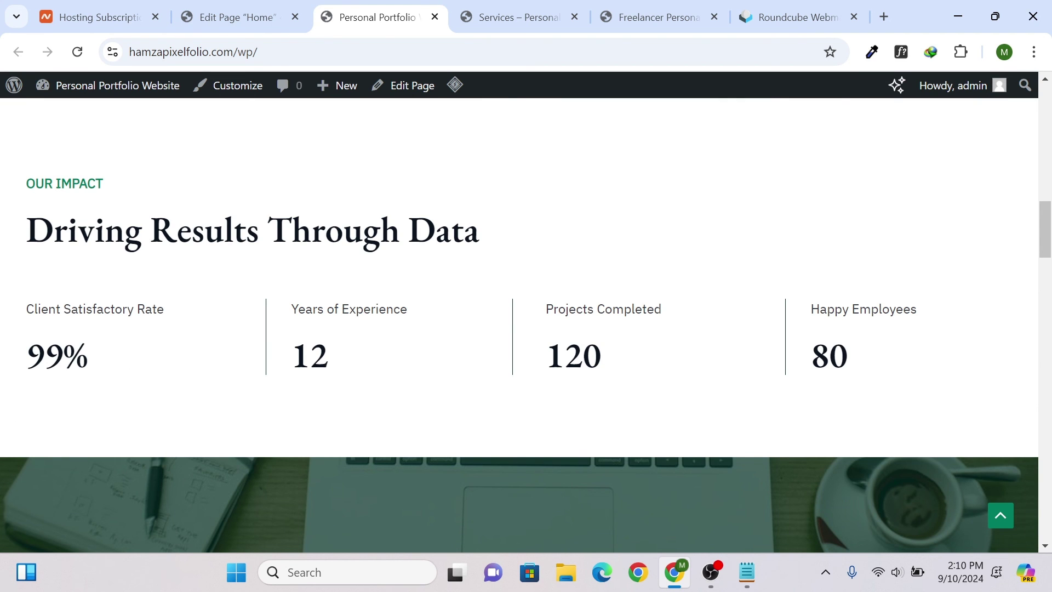
- Return to the Home page editor and insert an empty container in the Web Design card
click(269, 15)
scroll(375, 235, down, 5)
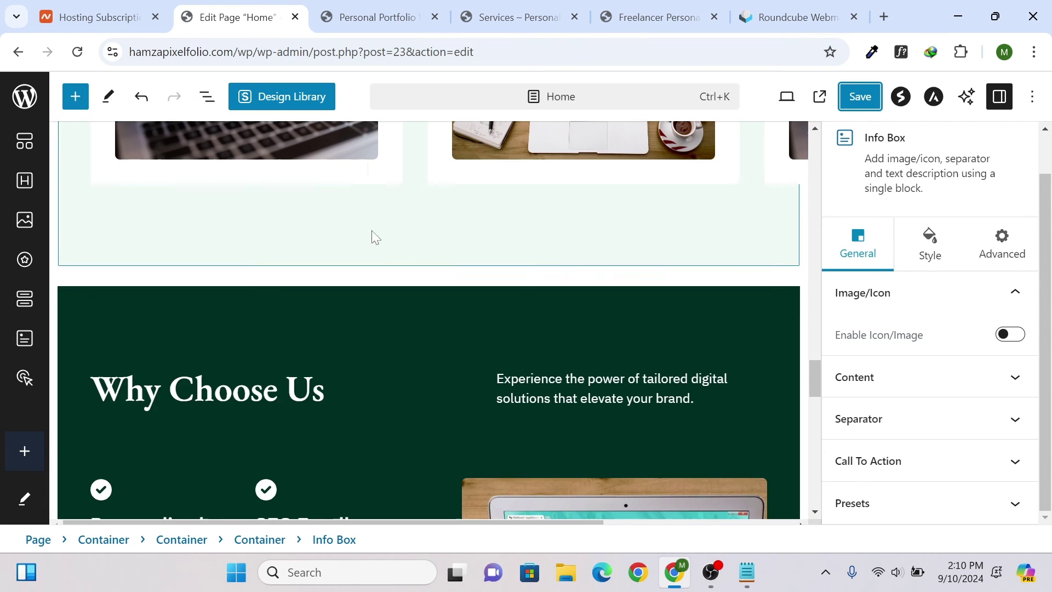
scroll(375, 236, down, 10)
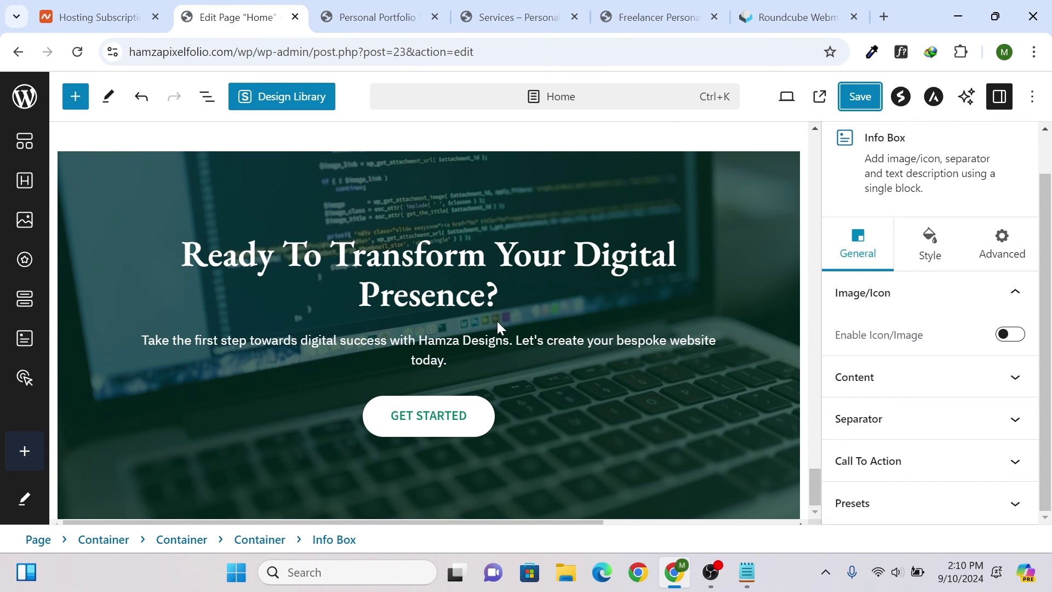
click(19, 139)
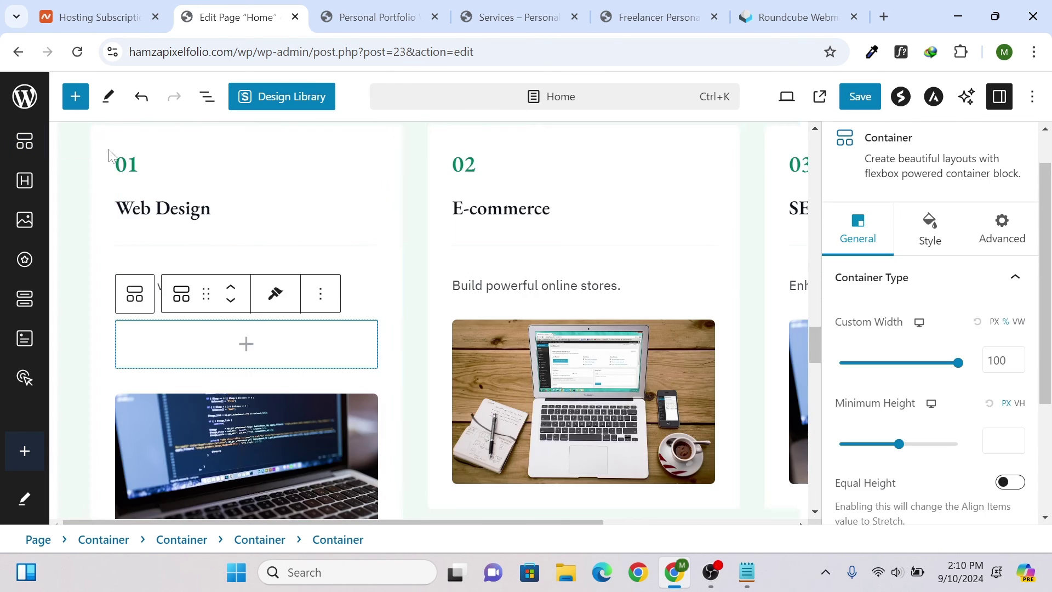
- Add a new container below the 'Ready To Transform Your Digital Presence?' call-to-action
scroll(258, 227, down, 10)
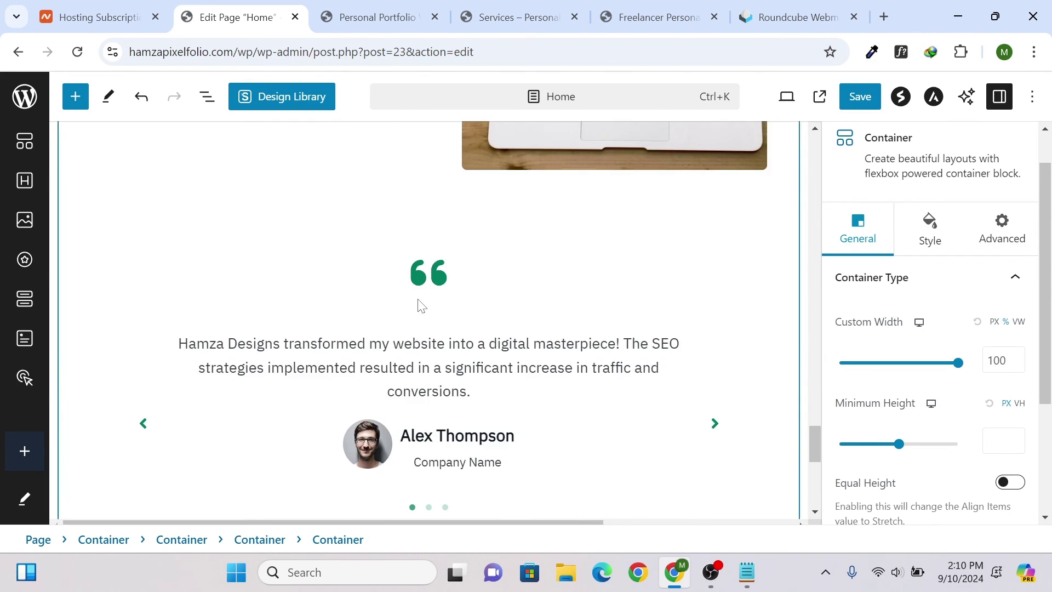
scroll(433, 305, down, 5)
click(507, 499)
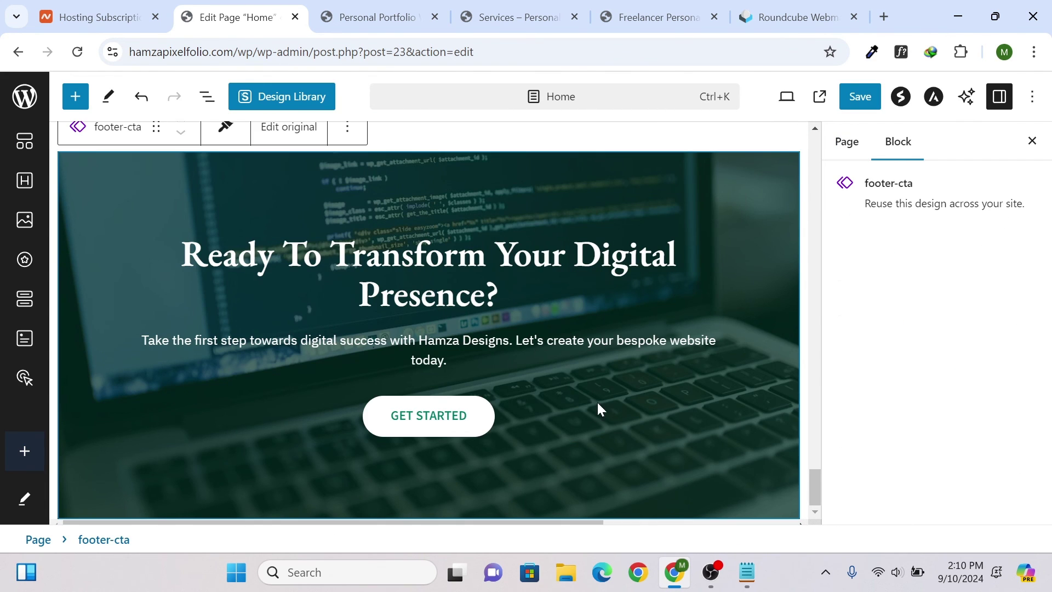
click(25, 141)
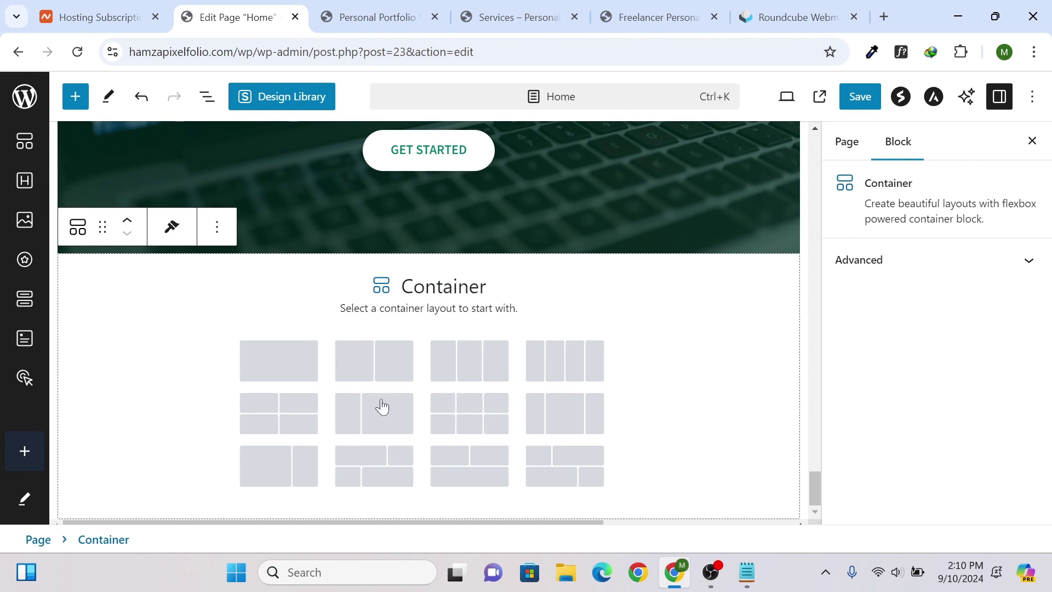
- Make the new container a single column and bring up the block library's pattern categories
click(295, 366)
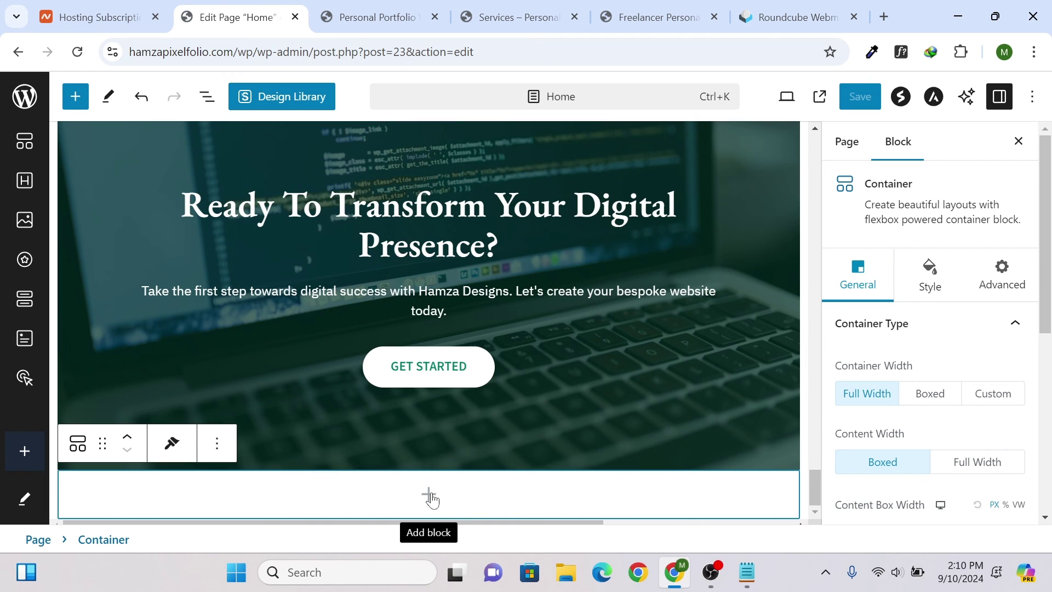
click(429, 495)
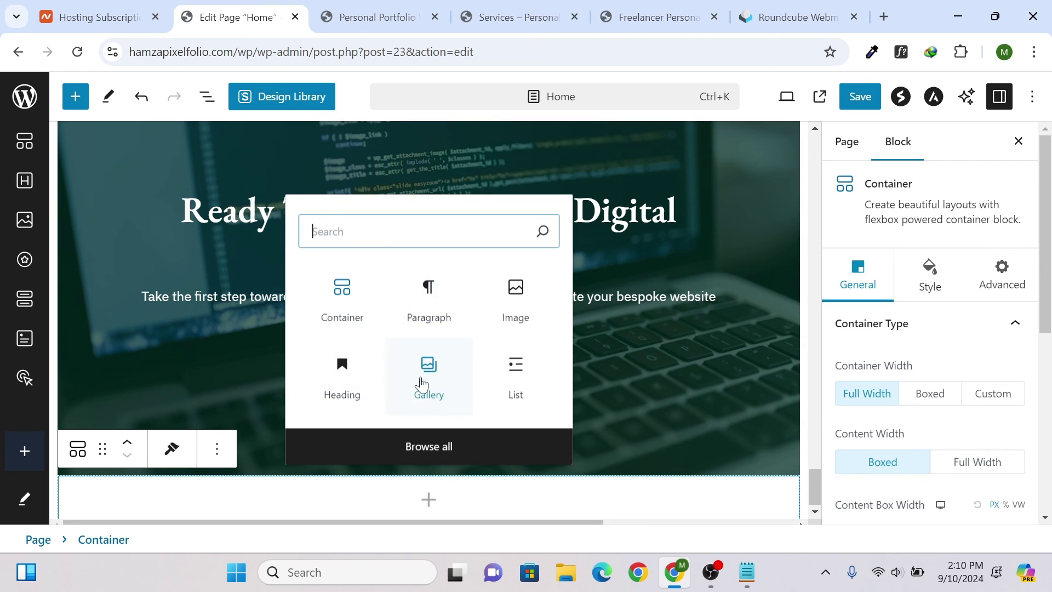
click(430, 447)
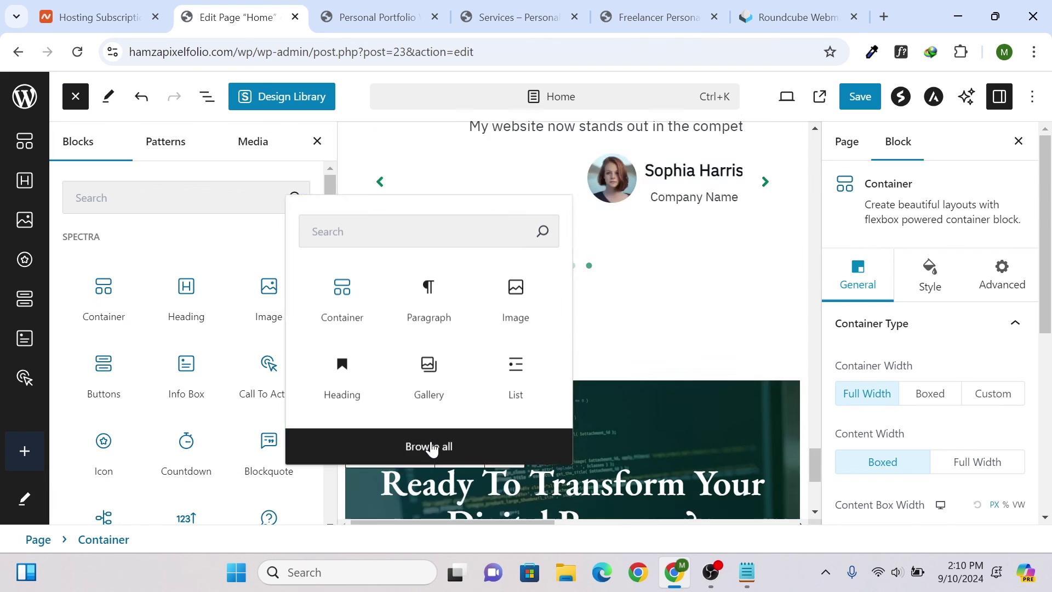
click(155, 155)
click(96, 141)
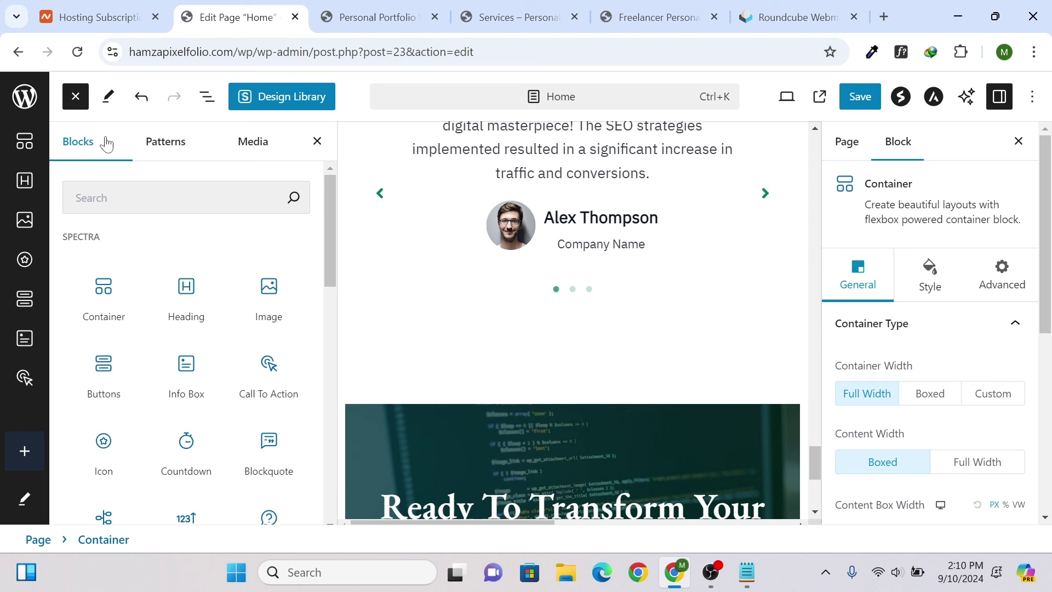
click(157, 151)
- Browse the About and Headers patterns, then close the library without inserting anything
click(227, 311)
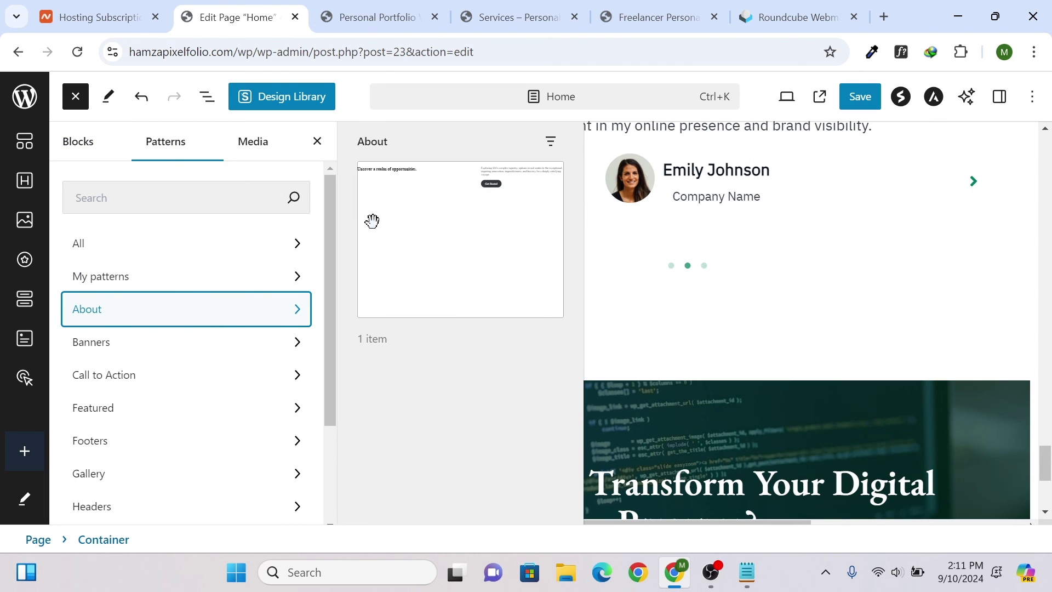
scroll(685, 283, down, 4)
scroll(219, 341, down, 3)
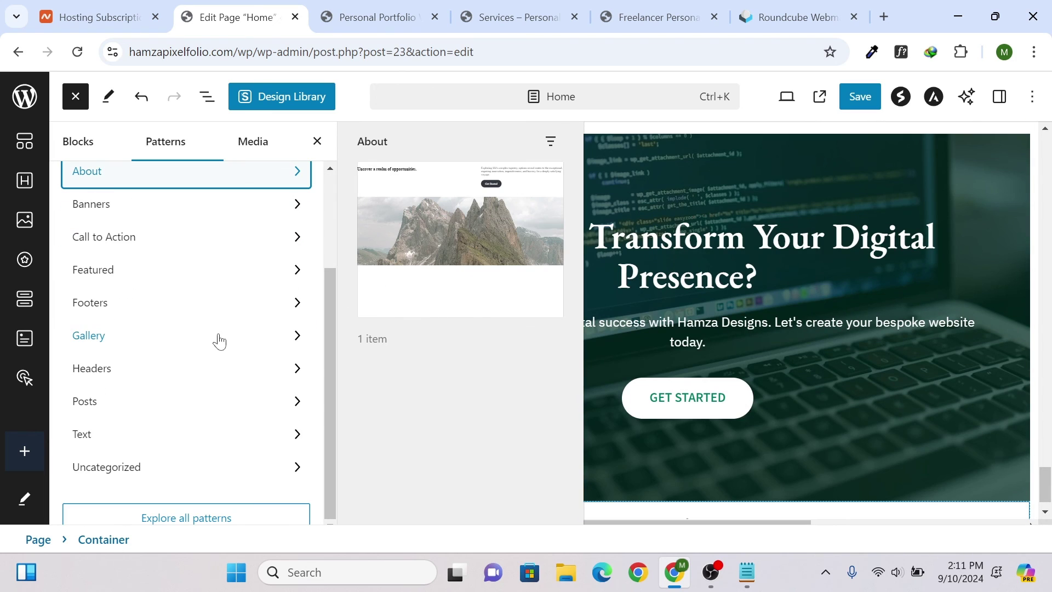
click(146, 368)
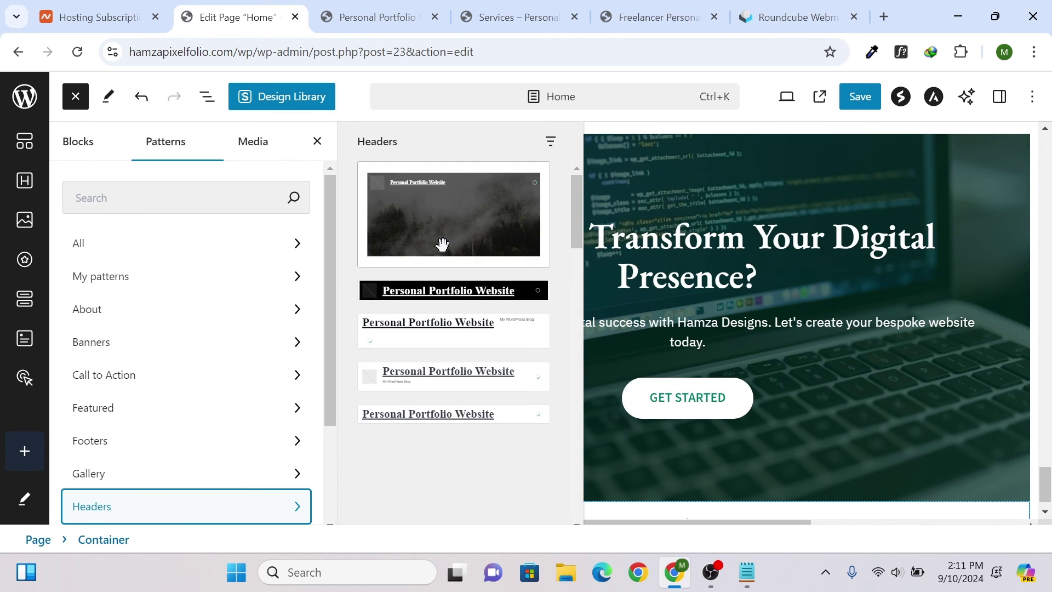
scroll(443, 244, down, 4)
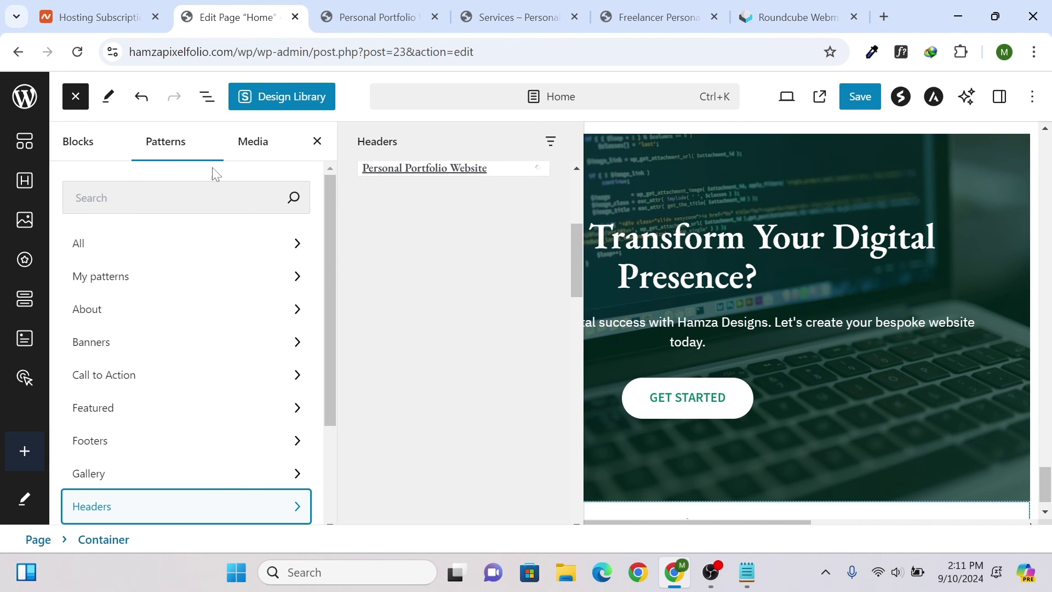
click(317, 141)
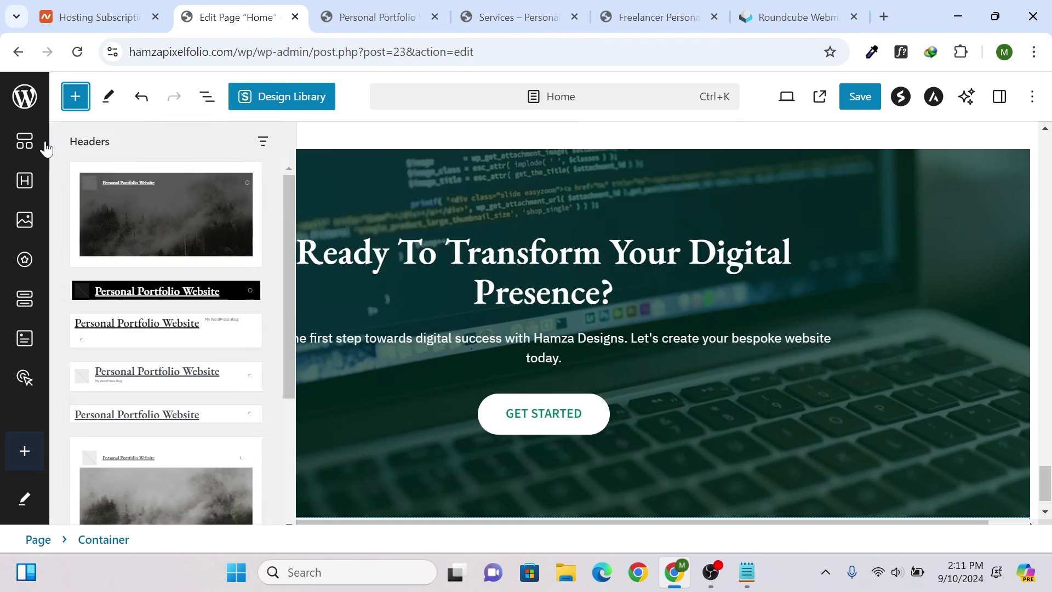
scroll(336, 245, down, 1)
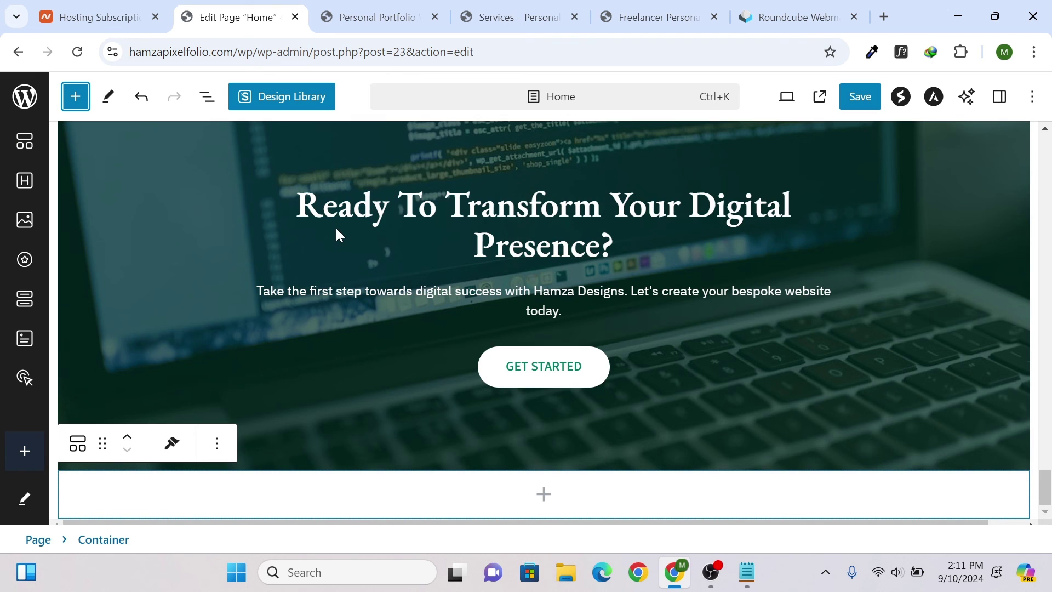
scroll(336, 235, up, 10)
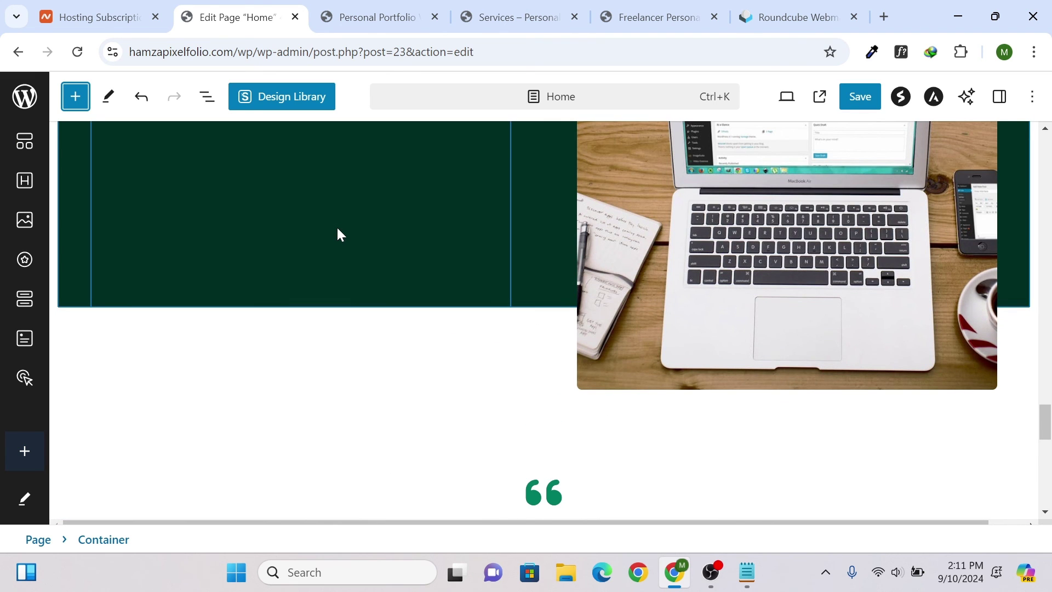
scroll(338, 235, up, 5)
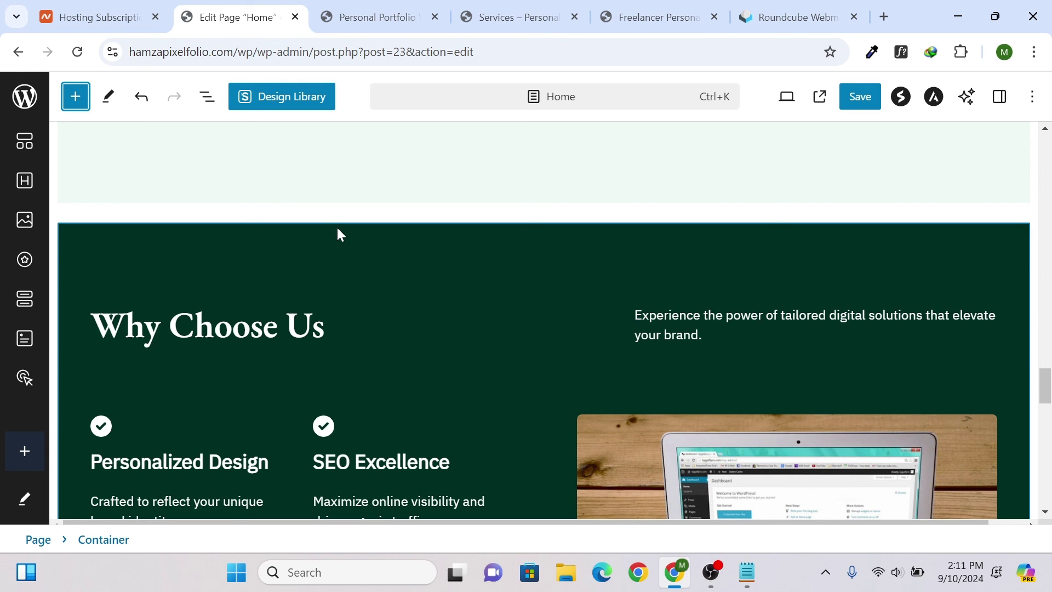
scroll(338, 234, down, 10)
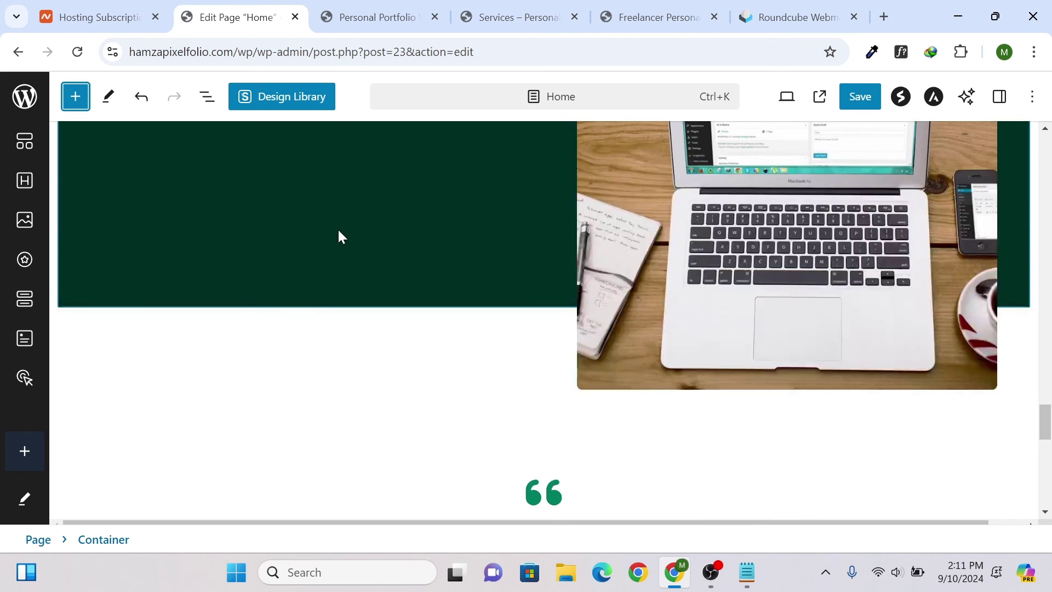
scroll(544, 318, down, 2)
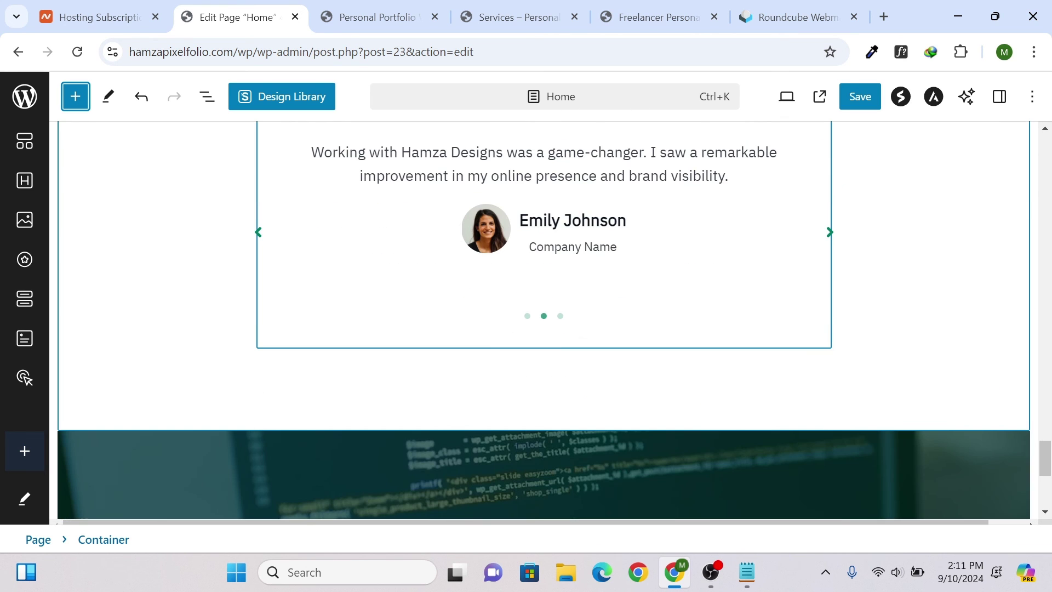
scroll(344, 230, up, 3)
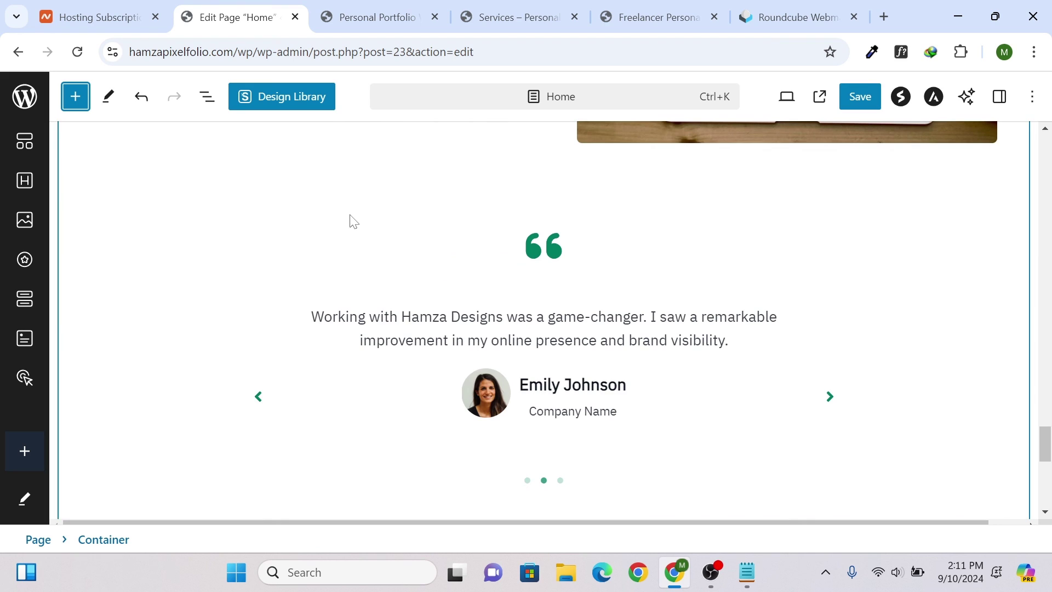
- Check the Testimonials slider's transform options without changing it, then return to the live site
click(261, 314)
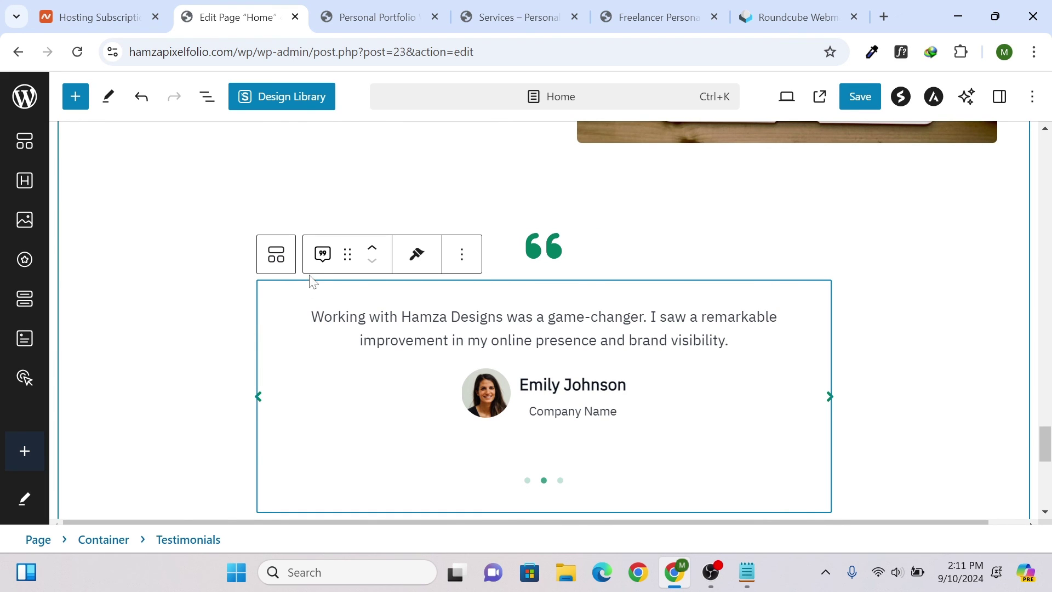
click(323, 254)
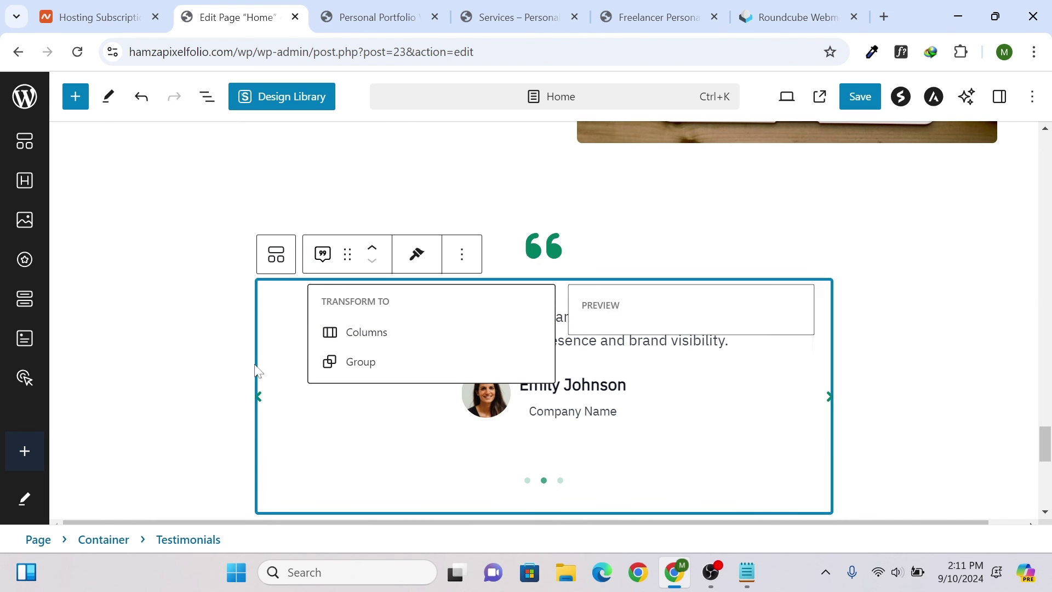
scroll(554, 179, down, 8)
click(480, 224)
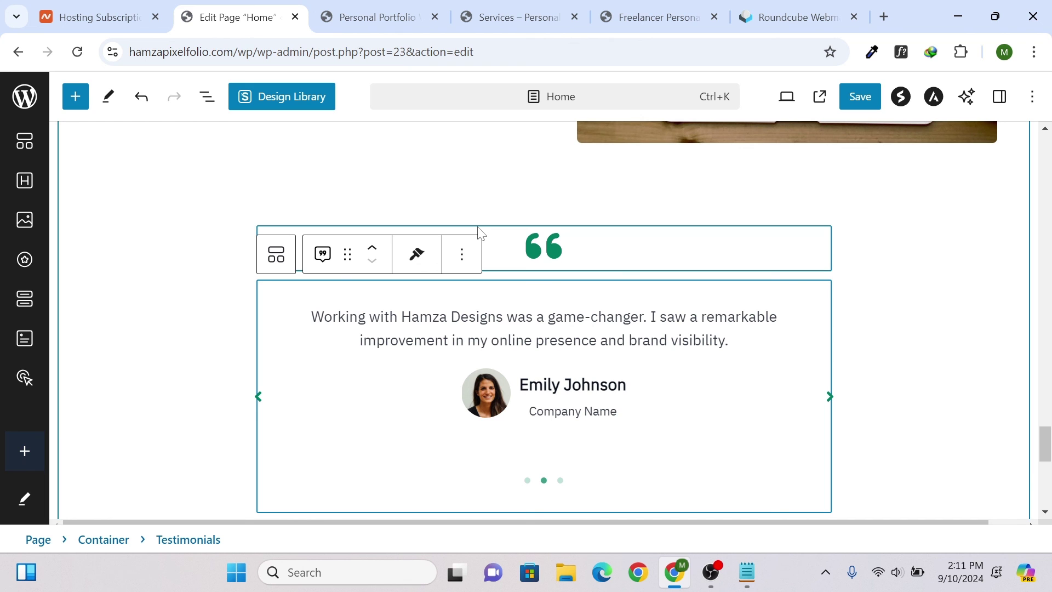
scroll(481, 219, up, 5)
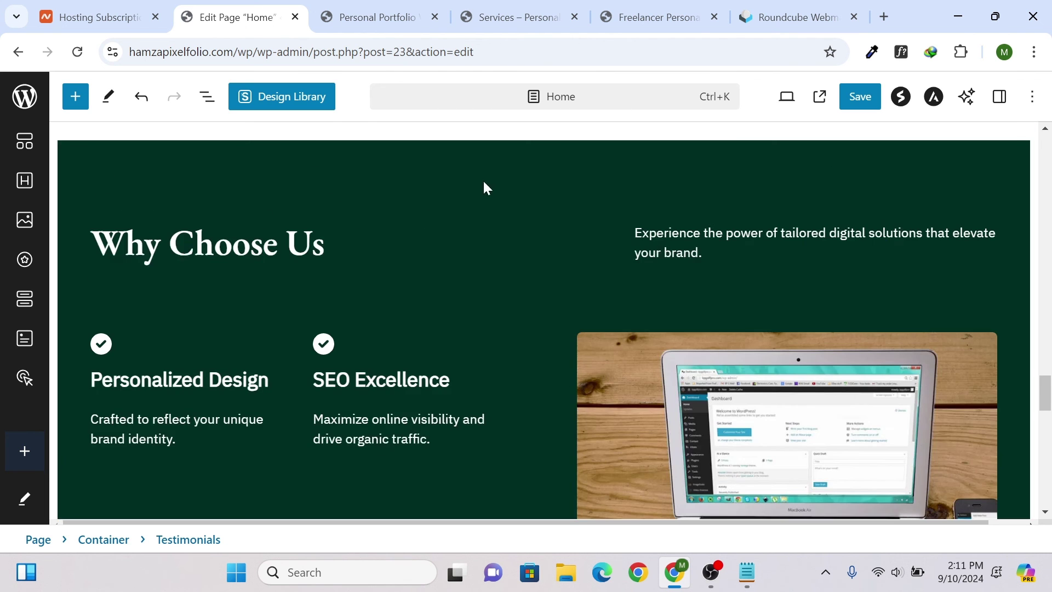
click(379, 17)
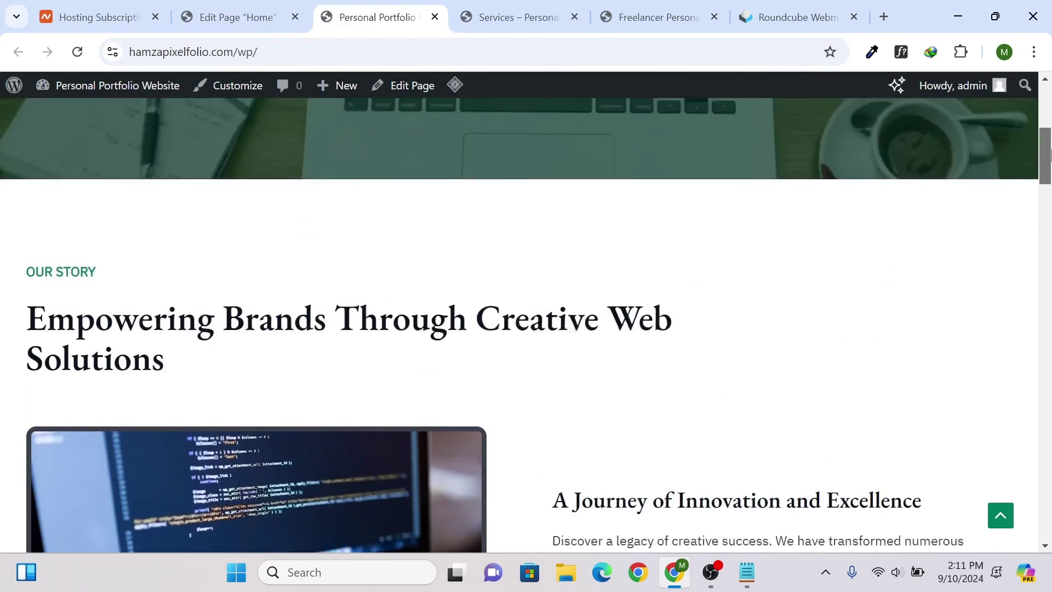